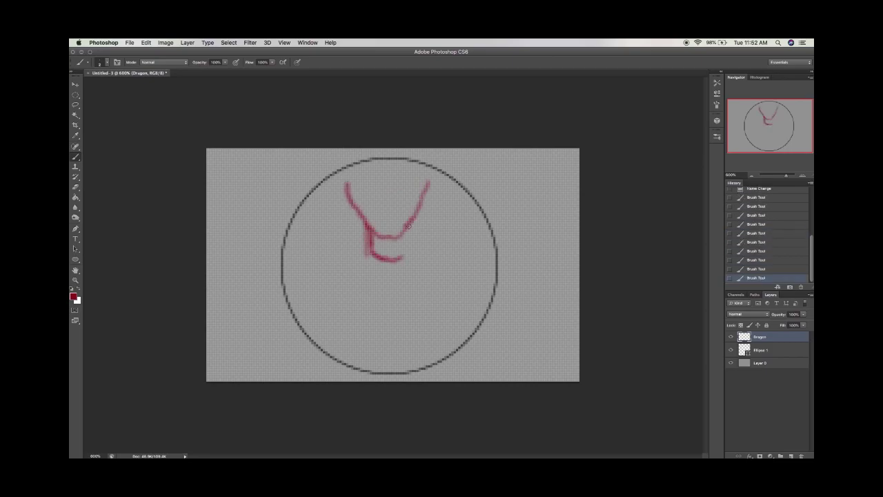
# Discard the face sketch strokes on the Dragon layer and paint a small dark red ring for the head near the circle's top
pyautogui.click(755, 232)
pyautogui.scroll(3, 373, 209)
pyautogui.press('super+shift+z')
pyautogui.press('super+shift+z')
pyautogui.press('super+shift+z')
pyautogui.press('super+shift+z')
pyautogui.press('super+shift+z')
pyautogui.press('super+shift+z')
pyautogui.press('super+shift+z')
pyautogui.press('super+shift+z')
pyautogui.press('super+shift+z')
pyautogui.press('super+shift+z')
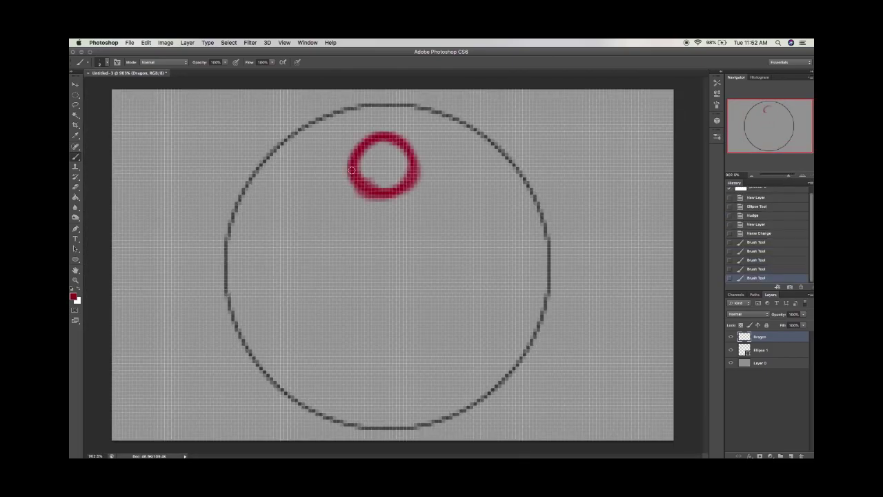
# Paint the dragon's winding body line in dark red from the head down to the tail, with a thick upper curve
pyautogui.press('super+shift+z')
pyautogui.press('super+shift+z')
pyautogui.press('super+shift+z')
pyautogui.press('super+shift+z')
pyautogui.press('super+shift+z')
pyautogui.press('super+shift+z')
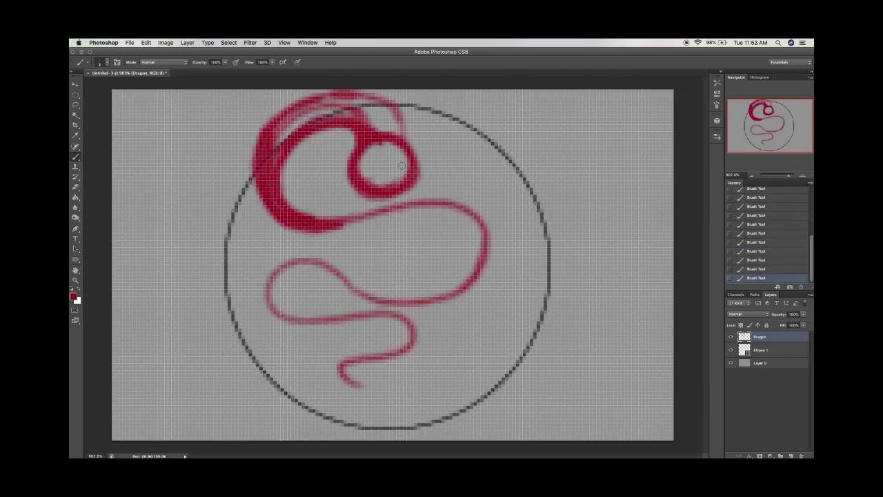
# Thicken the upper and middle body curves and move the dragon drawing slightly right and down inside the circle
pyautogui.click(76, 83)
pyautogui.press('super+shift+z')
pyautogui.press('super+shift+z')
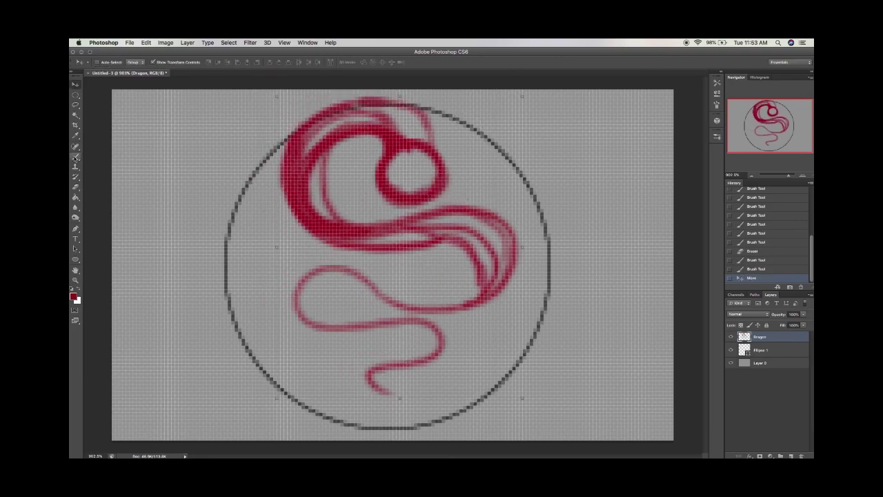
# Paint the second contour of the lower body coils and tail with the Brush so the body tapers to a point
pyautogui.press('b')
pyautogui.press('super+shift+z')
pyautogui.press('super+shift+z')
pyautogui.press('super+shift+z')
pyautogui.press('super+shift+z')
pyautogui.press('super+shift+z')
pyautogui.press('super+shift+z')
pyautogui.press('super+shift+z')
pyautogui.press('super+shift+z')
pyautogui.press('super+shift+z')
pyautogui.press('super+shift+z')
pyautogui.press('super+shift+z')
pyautogui.press('super+shift+z')
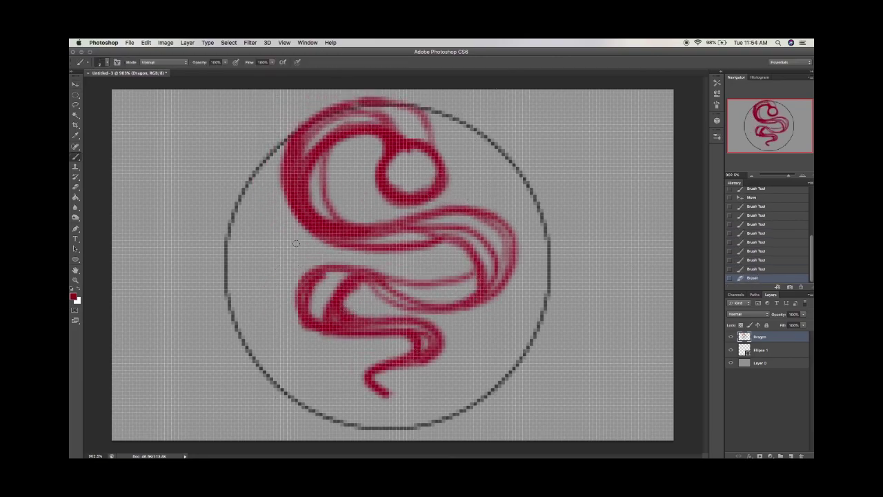
# Refine the body outline and fill the whole dragon, including the head, with solid dark red
pyautogui.press('super+shift+z')
pyautogui.press('super+shift+z')
pyautogui.press('super+shift+z')
pyautogui.press('super+shift+z')
pyautogui.press('super+shift+z')
pyautogui.press('super+shift+z')
pyautogui.press('super+shift+z')
pyautogui.press('super+shift+z')
pyautogui.press('super+shift+z')
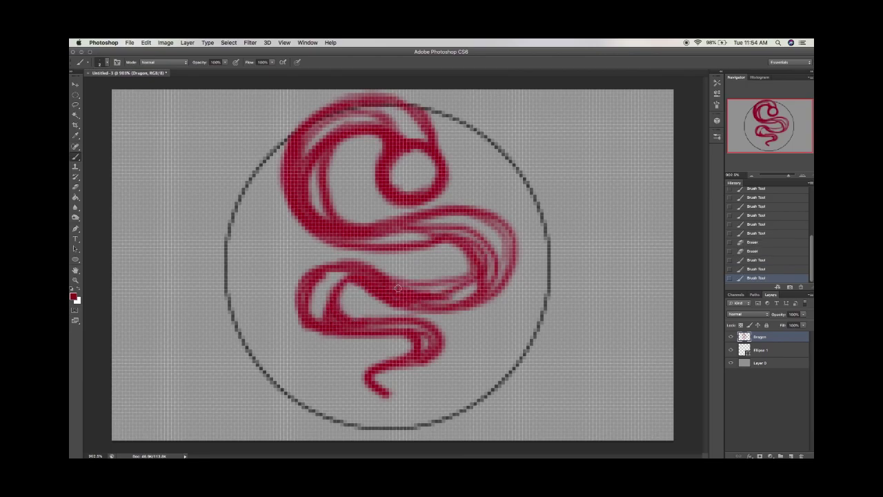
pyautogui.moveTo(390, 107); pyautogui.dragTo(414, 180)
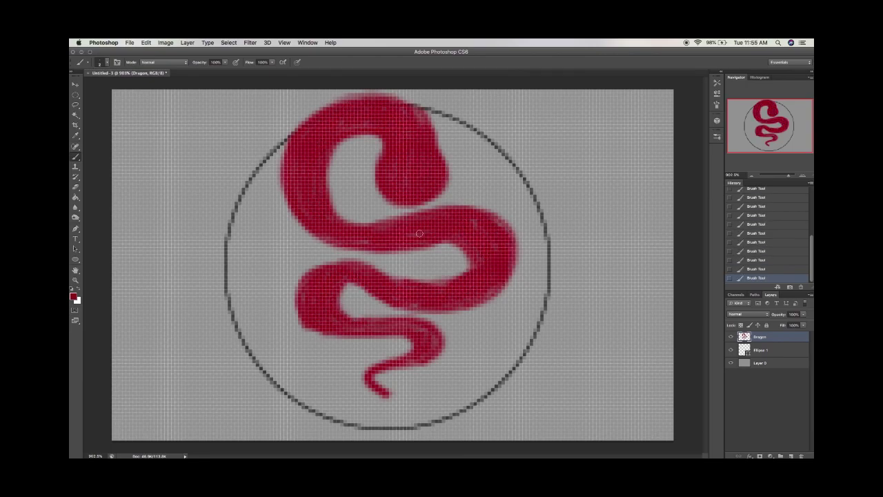
# Add a new layer above the Dragon layer and name it Dragon face
pyautogui.rightClick(359, 214)
pyautogui.press('Escape')
pyautogui.click(790, 455)
pyautogui.doubleClick(761, 336)
pyautogui.write('Dragon-face')
pyautogui.press('Return')
# Darken the Dragon layer's red with a Hue/Saturation adjustment and make the Dragon face layer active again
pyautogui.rightClick(776, 347)
pyautogui.press('super+u')
pyautogui.press('Return')
pyautogui.click(780, 338)
# Paint the first rough strokes of the horns and brow over the dragon's head on the Dragon face layer
pyautogui.moveTo(387, 135); pyautogui.dragTo(366, 162)
pyautogui.moveTo(461, 114); pyautogui.dragTo(448, 215)
pyautogui.moveTo(397, 182)
pyautogui.mouseDown()
pyautogui.moveTo(383, 213)
pyautogui.moveTo(444, 190)
pyautogui.mouseUp()
# Choose an orange-yellow foreground colour and paint the two horns and the ear outlines with it
pyautogui.click(74, 297)
pyautogui.click(404, 168)
pyautogui.click(495, 152)
pyautogui.moveTo(360, 125); pyautogui.dragTo(393, 160)
pyautogui.moveTo(458, 119); pyautogui.dragTo(442, 169)
pyautogui.moveTo(361, 127); pyautogui.dragTo(355, 160)
# Paint the sides of the face, the cheeks and the muzzle outline in orange-yellow
pyautogui.moveTo(455, 132); pyautogui.dragTo(433, 196)
pyautogui.moveTo(393, 164)
pyautogui.mouseDown()
pyautogui.moveTo(429, 159)
pyautogui.moveTo(392, 177)
pyautogui.mouseUp()
pyautogui.moveTo(386, 197)
pyautogui.mouseDown()
pyautogui.moveTo(378, 219)
pyautogui.moveTo(404, 247)
pyautogui.mouseUp()
pyautogui.moveTo(448, 170)
pyautogui.mouseDown()
pyautogui.moveTo(422, 243)
pyautogui.moveTo(427, 270)
pyautogui.mouseUp()
pyautogui.moveTo(368, 197); pyautogui.dragTo(390, 248)
pyautogui.moveTo(449, 186); pyautogui.dragTo(430, 255)
pyautogui.moveTo(367, 183); pyautogui.dragTo(441, 204)
# Paint a yellow and a dark red colour swatch side by side on the empty canvas outside the circle
pyautogui.moveTo(160, 140); pyautogui.dragTo(180, 120)
pyautogui.press('x')
pyautogui.moveTo(174, 149); pyautogui.dragTo(196, 131)
# Switch to white and paint the slanted eyes and the short marks on both cheeks
pyautogui.keyDown('ctrl'); pyautogui.keyDown('alt'); pyautogui.keyDown('super'); pyautogui.click(416, 225); pyautogui.keyUp('super'); pyautogui.keyUp('alt'); pyautogui.keyUp('ctrl')
pyautogui.moveTo(362, 222); pyautogui.dragTo(382, 221)
pyautogui.moveTo(452, 222)
pyautogui.mouseDown()
pyautogui.moveTo(420, 261)
pyautogui.moveTo(398, 266)
pyautogui.mouseUp()
pyautogui.moveTo(392, 201)
pyautogui.mouseDown()
pyautogui.moveTo(424, 200)
pyautogui.moveTo(461, 216)
pyautogui.mouseUp()
# Paint the cheek tufts and jaw in yellow and add white fangs on both sides of the mouth
pyautogui.press('x')
pyautogui.moveTo(355, 200)
pyautogui.mouseDown()
pyautogui.moveTo(370, 219)
pyautogui.moveTo(436, 252)
pyautogui.mouseUp()
pyautogui.moveTo(387, 274)
pyautogui.mouseDown()
pyautogui.moveTo(407, 260)
pyautogui.moveTo(393, 251)
pyautogui.mouseUp()
pyautogui.press('x')
pyautogui.moveTo(428, 269); pyautogui.dragTo(416, 242)
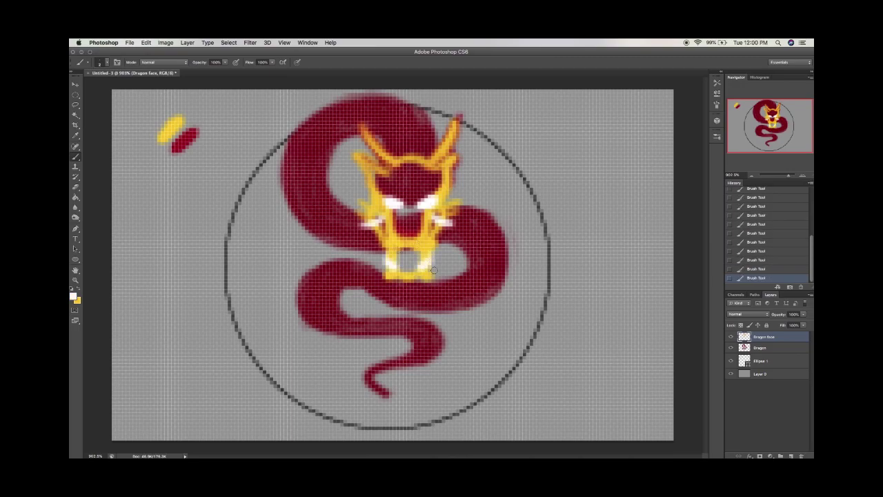
# Hide the Dragon layer and paint the forehead, ears and sides of the nose in red sampled from the swatch
pyautogui.click(730, 347)
pyautogui.keyDown('alt'); pyautogui.click(196, 135); pyautogui.keyUp('alt')
pyautogui.moveTo(380, 202); pyautogui.dragTo(439, 185)
pyautogui.moveTo(383, 178); pyautogui.dragTo(435, 156)
pyautogui.moveTo(354, 154)
pyautogui.mouseDown()
pyautogui.moveTo(383, 193)
pyautogui.moveTo(448, 172)
pyautogui.mouseUp()
pyautogui.moveTo(397, 200); pyautogui.dragTo(434, 234)
# Fill the mouth with dark maroon and add darker details to the cheeks and around the nose
pyautogui.click(78, 301)
pyautogui.press('Escape')
pyautogui.press('x')
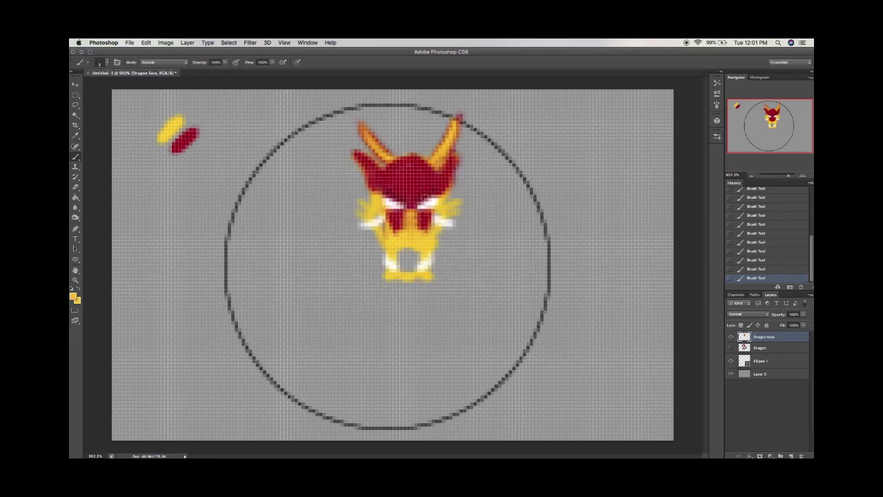
pyautogui.moveTo(399, 255); pyautogui.dragTo(411, 273)
pyautogui.moveTo(378, 215); pyautogui.dragTo(384, 238)
pyautogui.moveTo(431, 227); pyautogui.dragTo(438, 245)
pyautogui.moveTo(441, 213); pyautogui.dragTo(444, 221)
pyautogui.moveTo(405, 251); pyautogui.dragTo(420, 266)
pyautogui.press('x')
pyautogui.moveTo(403, 208)
pyautogui.mouseDown()
pyautogui.moveTo(414, 244)
pyautogui.moveTo(421, 233)
pyautogui.mouseUp()
pyautogui.press('x')
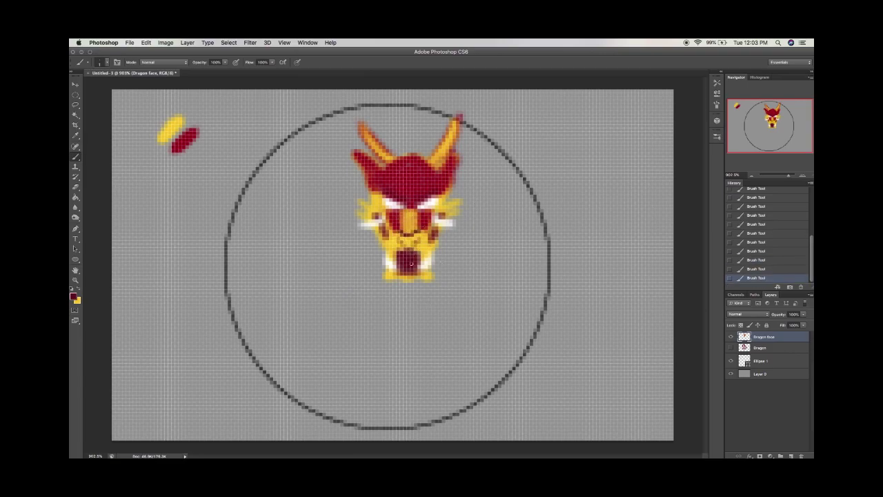
# Paint a thin yellow whisker curling outward from each side of the muzzle
pyautogui.press('x')
pyautogui.moveTo(383, 251); pyautogui.dragTo(291, 195)
pyautogui.moveTo(441, 251); pyautogui.dragTo(515, 200)
pyautogui.press('super+z')
pyautogui.press('super+z')
pyautogui.press('super+z')
pyautogui.press('super+z')
# Retouch the white cheek mark, the upper lip and the sides of the nose with colours sampled from the face
pyautogui.keyDown('alt'); pyautogui.click(445, 222); pyautogui.keyUp('alt')
pyautogui.moveTo(459, 231); pyautogui.dragTo(449, 231)
pyautogui.keyDown('alt'); pyautogui.click(407, 240); pyautogui.keyUp('alt')
pyautogui.moveTo(400, 249); pyautogui.dragTo(414, 248)
pyautogui.keyDown('alt'); pyautogui.click(414, 248); pyautogui.keyUp('alt')
pyautogui.moveTo(422, 215); pyautogui.dragTo(396, 217)
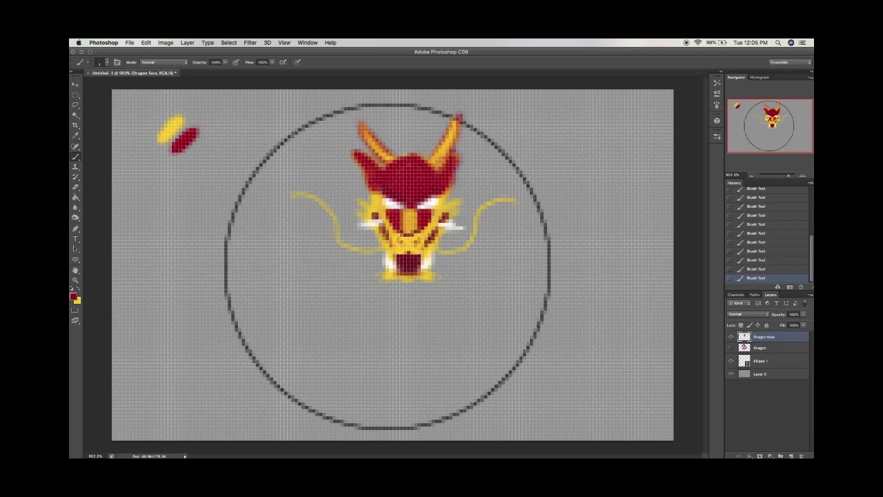
# Sample the horn's orange-yellow and repaint both horns with it on the Dragon face layer
pyautogui.keyDown('alt'); pyautogui.click(445, 135); pyautogui.keyUp('alt')
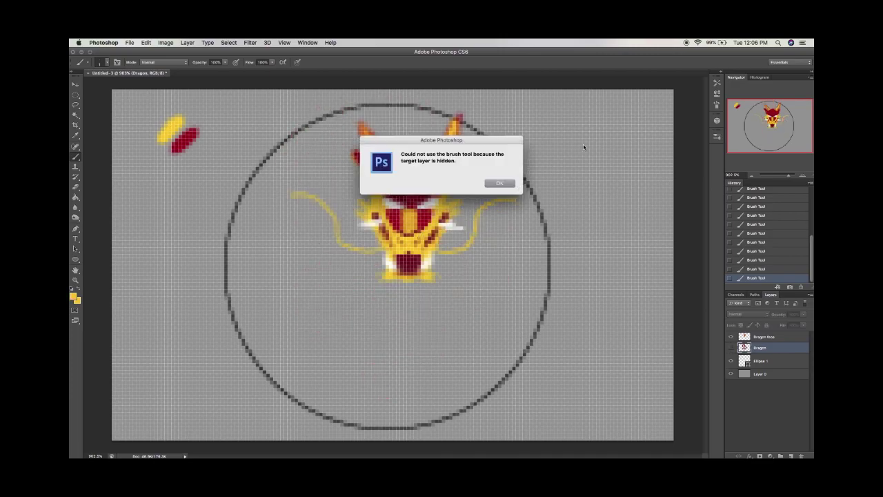
pyautogui.press('Return')
pyautogui.moveTo(458, 125); pyautogui.dragTo(442, 162)
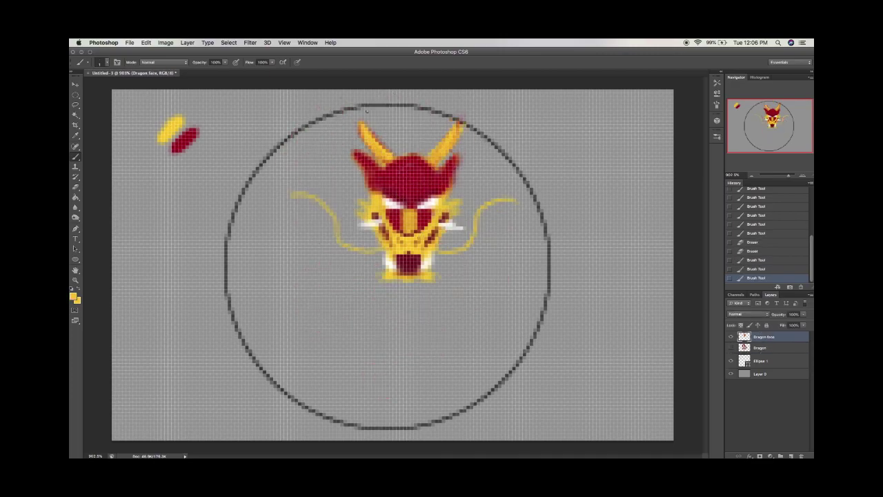
# Step back several brush strokes in the history and strengthen the whiskers with brighter yellow
pyautogui.scroll(-3, 767, 254)
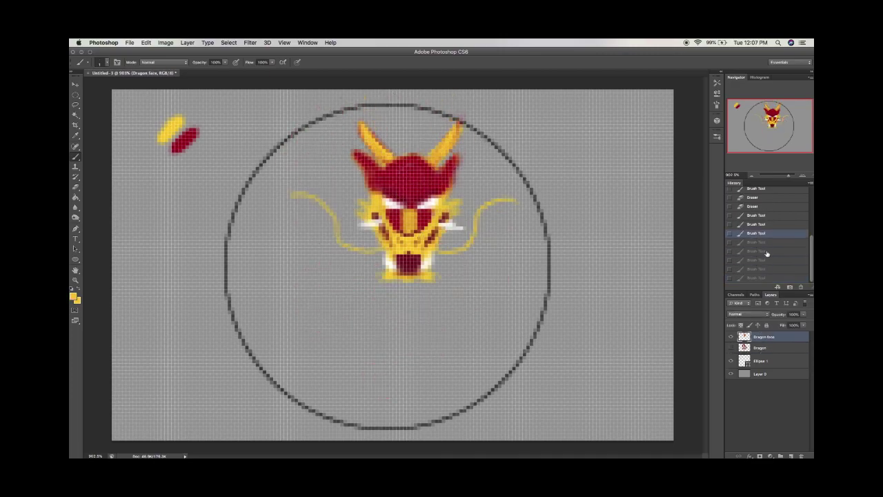
pyautogui.press('super+shift+z')
pyautogui.press('super+shift+z')
pyautogui.press('super+shift+z')
pyautogui.press('super+shift+z')
pyautogui.press('super+shift+z')
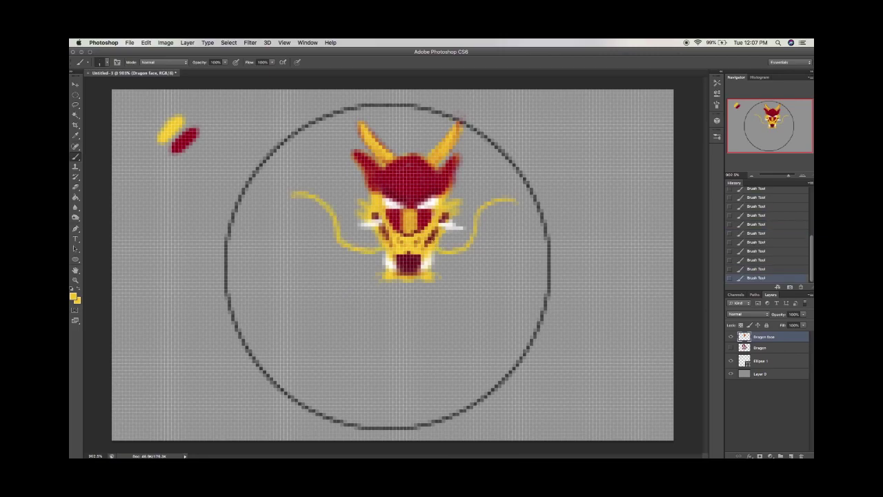
# Sample white from the fangs and paint white teeth at both lower corners of the mouth
pyautogui.keyDown('alt'); pyautogui.click(388, 263); pyautogui.keyUp('alt')
pyautogui.click(398, 269)
pyautogui.click(422, 268)
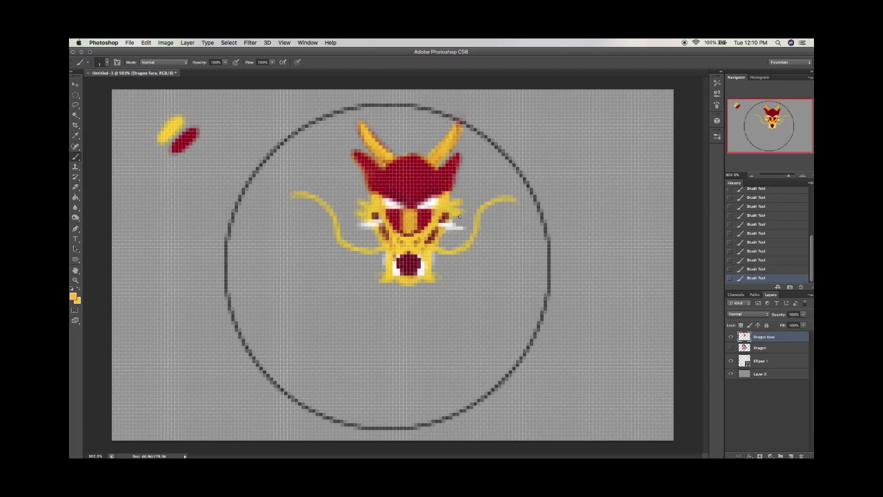
# Widen the outer edges of both ears with red strokes down to the cheeks
pyautogui.press('x')
pyautogui.moveTo(366, 167); pyautogui.dragTo(370, 196)
pyautogui.moveTo(462, 152); pyautogui.dragTo(453, 186)
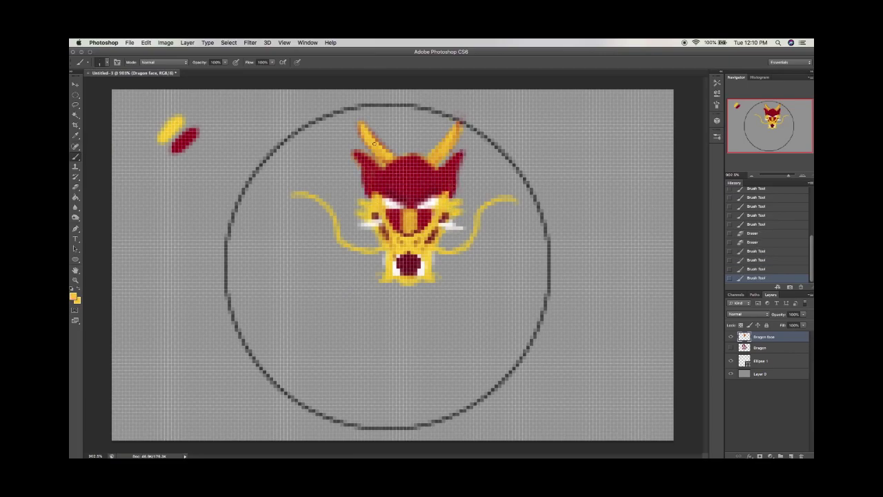
# Paint small yellow spikes on the crown between the horns and extend both horn tips upward
pyautogui.moveTo(387, 157); pyautogui.dragTo(397, 142)
pyautogui.moveTo(426, 157)
pyautogui.mouseDown()
pyautogui.moveTo(421, 141)
pyautogui.moveTo(409, 143)
pyautogui.mouseUp()
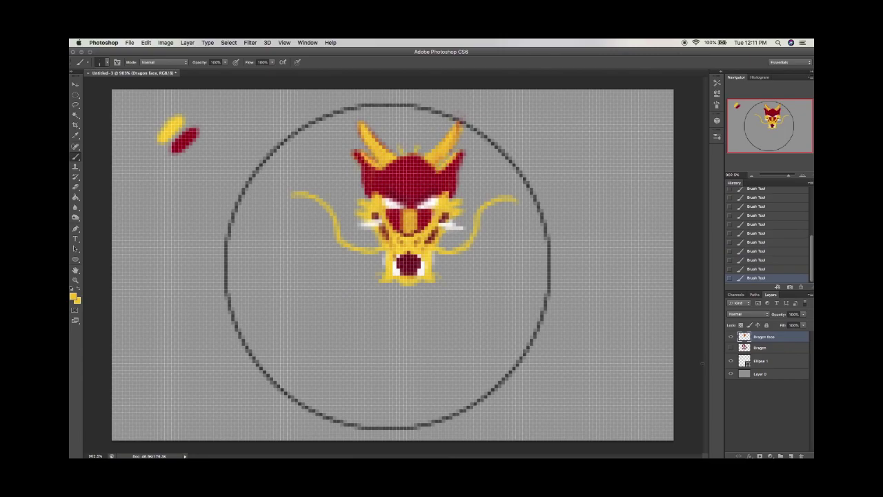
pyautogui.moveTo(360, 131); pyautogui.dragTo(359, 106)
pyautogui.moveTo(458, 138)
pyautogui.mouseDown()
pyautogui.moveTo(435, 160)
pyautogui.moveTo(453, 142)
pyautogui.mouseUp()
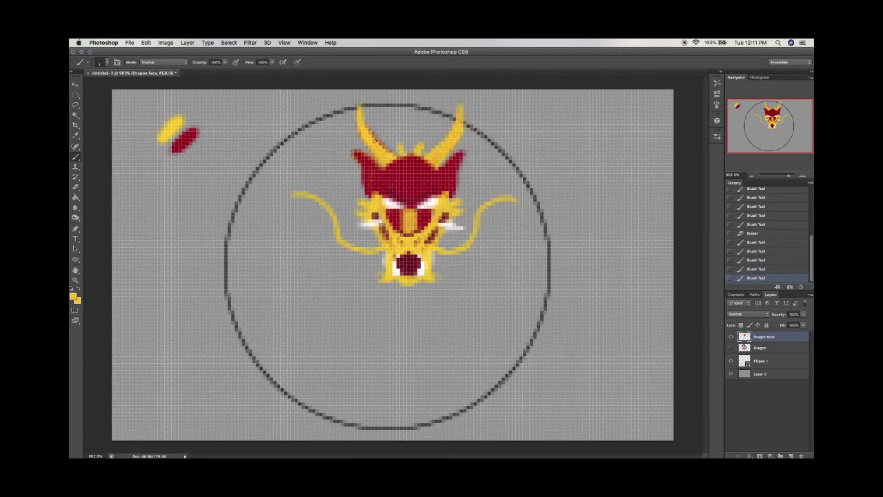
# Compare earlier history states and discard the latest brush strokes on the face
pyautogui.press('x')
pyautogui.click(755, 234)
pyautogui.click(755, 277)
pyautogui.click(755, 241)
pyautogui.click(755, 233)
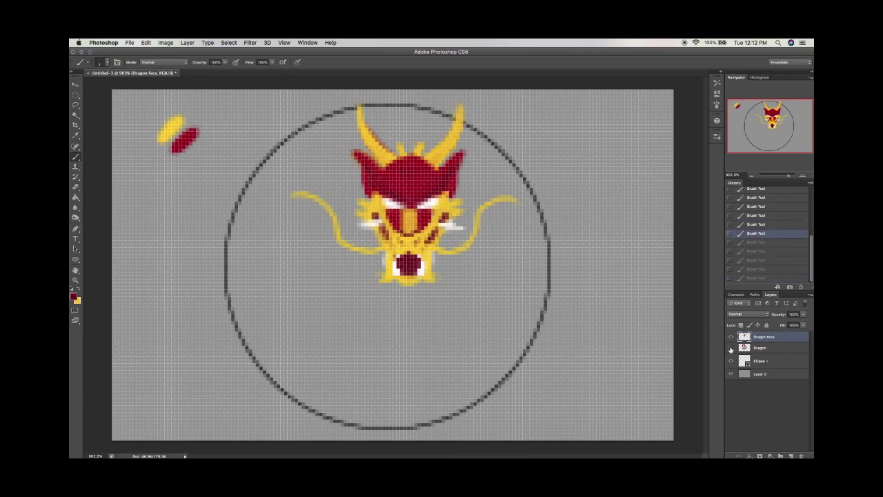
# Show the Dragon layer and scale the Dragon face layer to about 92%, repositioning it over the head
pyautogui.click(731, 347)
pyautogui.hotkey('ctrl', 't')
pyautogui.moveTo(169, 275); pyautogui.dragTo(187, 262)
pyautogui.moveTo(448, 180); pyautogui.dragTo(429, 196)
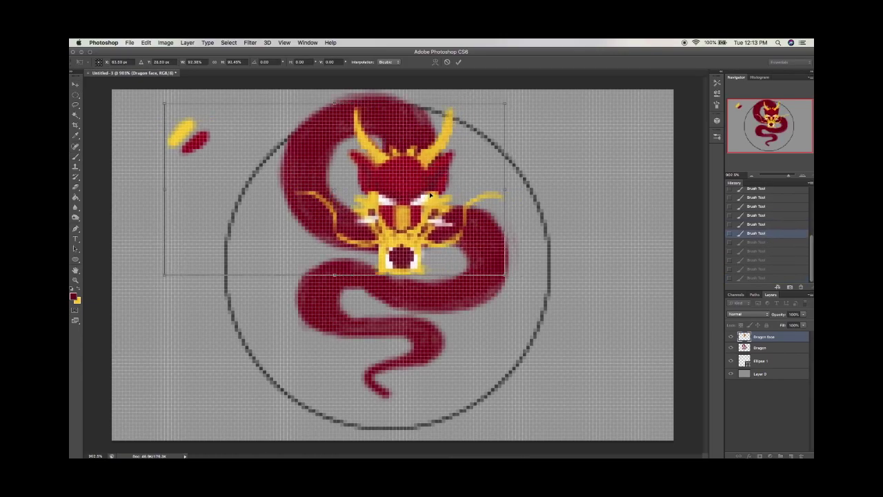
pyautogui.press('Return')
# Lower the Dragon face layer's opacity, sample its yellow, and make the Dragon layer active
pyautogui.moveTo(803, 314)
pyautogui.mouseDown()
pyautogui.moveTo(793, 319)
pyautogui.moveTo(813, 318)
pyautogui.moveTo(804, 318)
pyautogui.mouseUp()
pyautogui.press('x')
pyautogui.click(373, 132)
pyautogui.click(759, 269)
pyautogui.click(759, 347)
# Paint orange-yellow belly strokes along the inner edges of the three lower coils and a tuft at the tail tip
pyautogui.moveTo(442, 240); pyautogui.dragTo(433, 283)
pyautogui.moveTo(356, 283); pyautogui.dragTo(351, 321)
pyautogui.moveTo(412, 336); pyautogui.dragTo(412, 353)
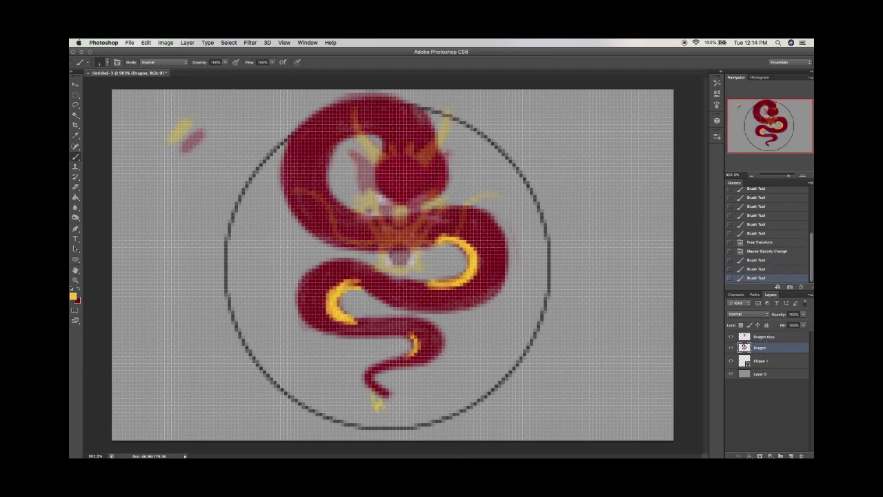
pyautogui.moveTo(376, 386); pyautogui.dragTo(413, 429)
# Add a yellow belly band along the upper curve and widen the bands on the lower coils
pyautogui.moveTo(366, 130)
pyautogui.mouseDown()
pyautogui.moveTo(349, 215)
pyautogui.moveTo(324, 200)
pyautogui.moveTo(344, 220)
pyautogui.moveTo(317, 211)
pyautogui.mouseUp()
pyautogui.moveTo(455, 238); pyautogui.dragTo(421, 286)
pyautogui.moveTo(338, 283); pyautogui.dragTo(328, 318)
pyautogui.moveTo(375, 284)
pyautogui.mouseDown()
pyautogui.moveTo(329, 312)
pyautogui.moveTo(414, 351)
pyautogui.moveTo(399, 358)
pyautogui.mouseUp()
# Finish the tail tip with pointed, flame-like yellow strokes
pyautogui.press('x')
pyautogui.press('x')
pyautogui.press('x')
pyautogui.press('x')
pyautogui.moveTo(388, 392)
pyautogui.mouseDown()
pyautogui.moveTo(376, 418)
pyautogui.moveTo(413, 422)
pyautogui.mouseUp()
# Restore the Dragon face layer to full opacity and add a new empty layer above it
pyautogui.click(763, 336)
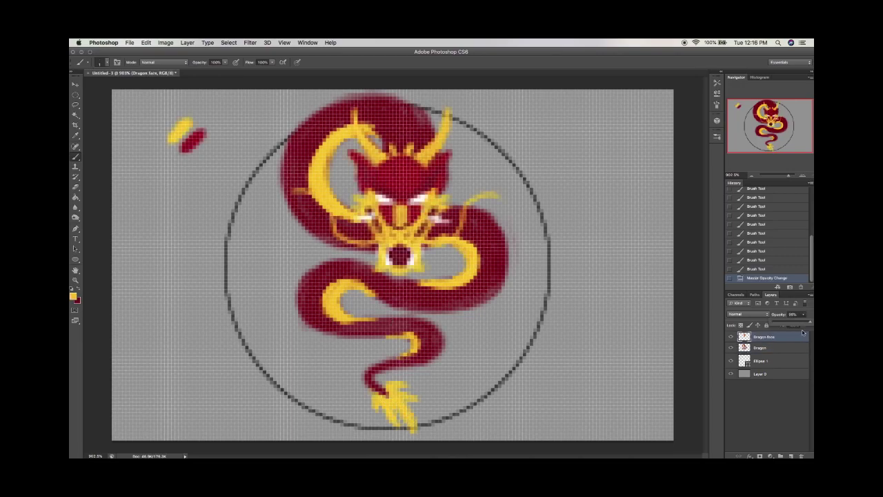
pyautogui.hotkey('ctrl', 'shift', 'alt', 'n')
pyautogui.hotkey('ctrl', '-')
pyautogui.click(77, 84)
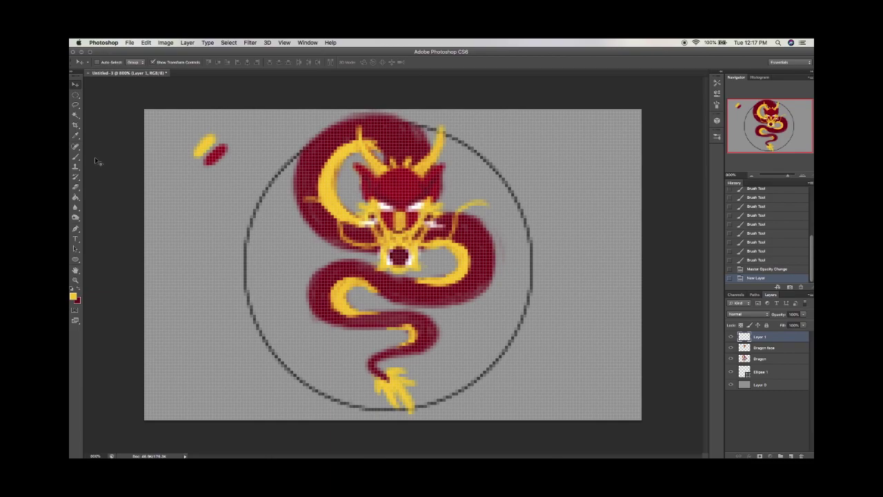
pyautogui.press('b')
pyautogui.moveTo(441, 207); pyautogui.dragTo(483, 193)
pyautogui.hotkey('ctrl', 'alt', 'z')
pyautogui.hotkey('ctrl', 'alt', 'z')
pyautogui.hotkey('ctrl', 'alt', 'z')
# Extend the canvas below the emblem with the Crop tool
pyautogui.press('c')
pyautogui.moveTo(393, 419); pyautogui.dragTo(393, 437)
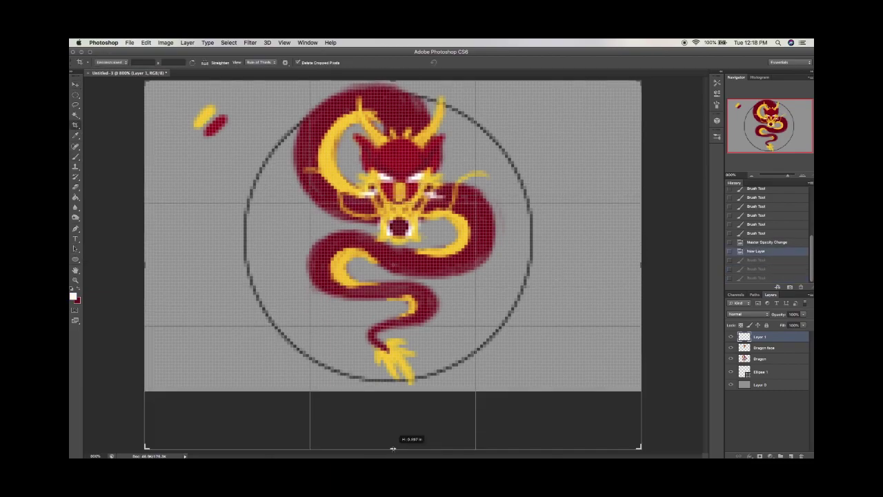
pyautogui.press('Return')
# Fill the added background strip on Layer 0 with gray and rename the new top layer Tiger
pyautogui.click(759, 384)
pyautogui.press('g')
pyautogui.click(393, 420)
pyautogui.press('b')
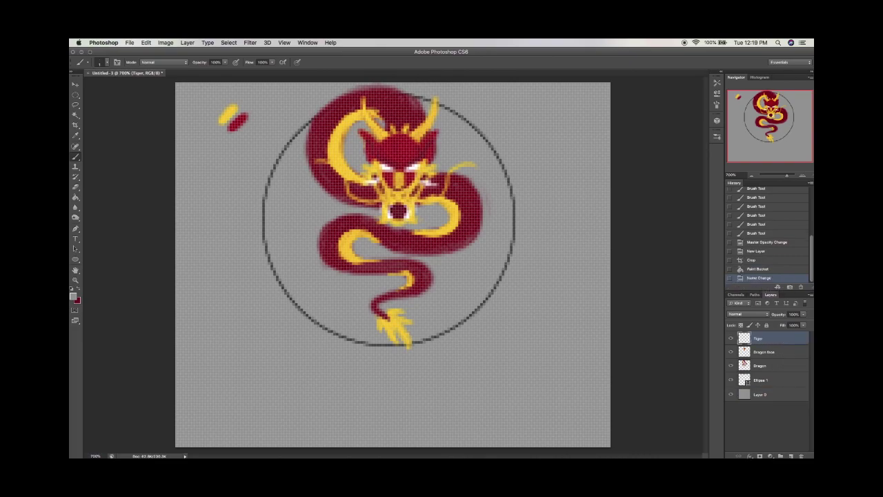
# Choose the tiger's colors and paint an orange and a black swatch below the dragon's swatches
pyautogui.click(73, 296)
pyautogui.click(495, 153)
pyautogui.moveTo(222, 194)
pyautogui.mouseDown()
pyautogui.moveTo(202, 215)
pyautogui.moveTo(236, 206)
pyautogui.mouseUp()
pyautogui.click(73, 296)
pyautogui.click(494, 153)
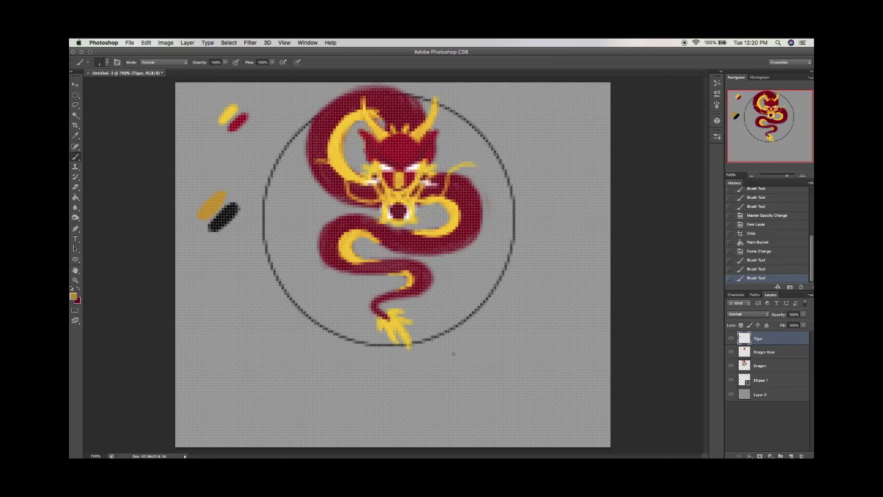
pyautogui.moveTo(402, 300); pyautogui.dragTo(368, 304)
pyautogui.click(727, 269)
pyautogui.hotkey('ctrl', 'alt', 'z')
pyautogui.hotkey('ctrl', 'alt', 'z')
pyautogui.hotkey('ctrl', 'alt', 'z')
pyautogui.hotkey('ctrl', 'alt', 'z')
pyautogui.hotkey('ctrl', 'alt', 'z')
pyautogui.hotkey('ctrl', 'alt', 'z')
pyautogui.hotkey('ctrl', 'alt', 'z')
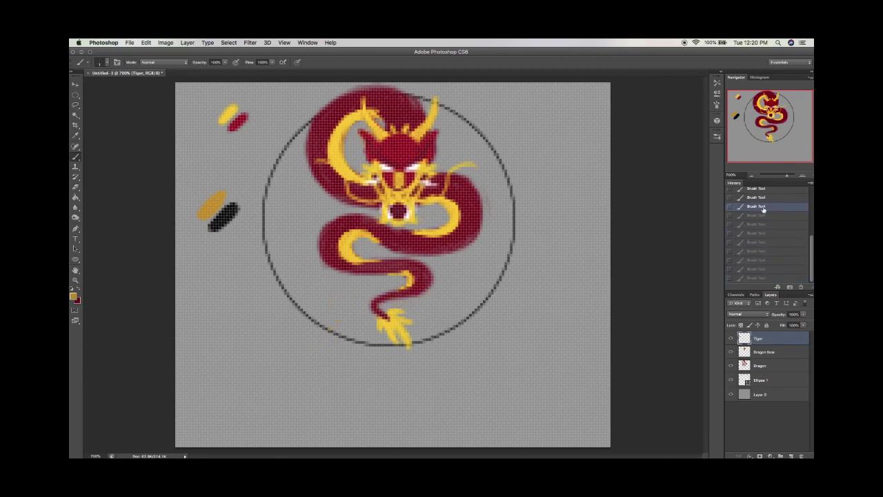
# Save the document as ShD_SeD_fanart.psd and lower the opacity of both dragon layers
pyautogui.hotkey('ctrl', '-')
pyautogui.click(130, 42)
pyautogui.click(154, 134)
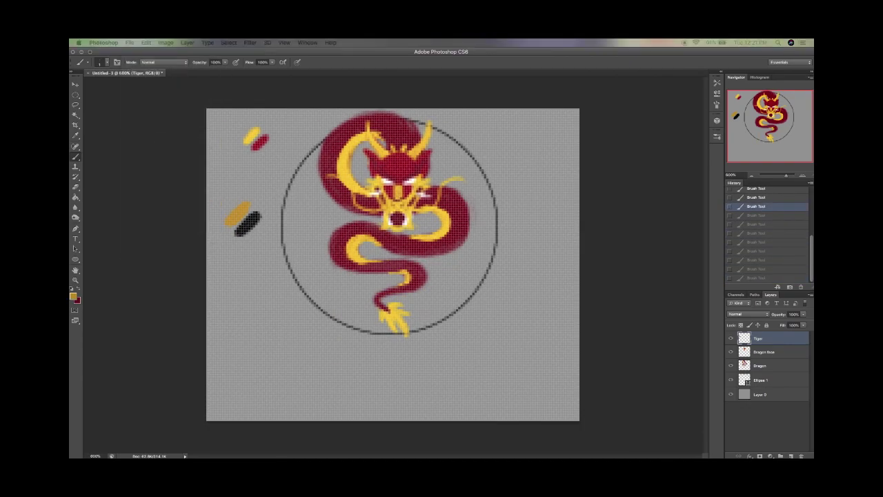
pyautogui.write('ShD_SeD_fanart.psd')
pyautogui.click(383, 255)
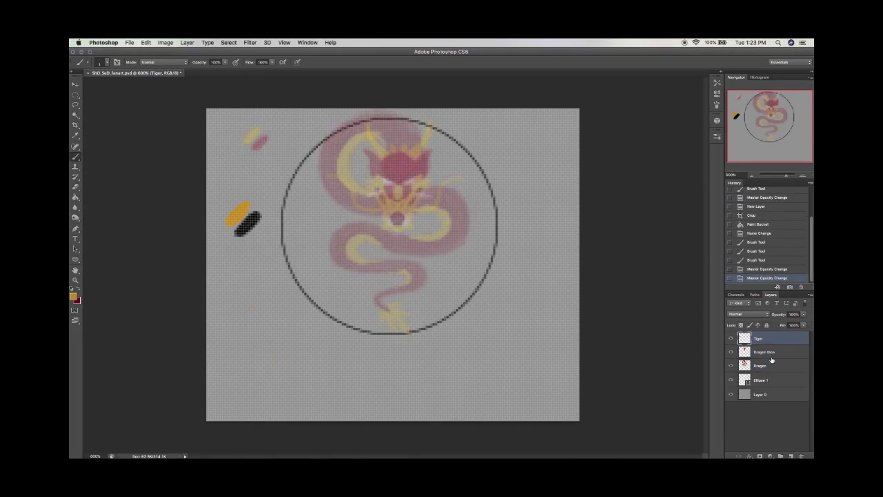
# Paint the tiger's ears and brow line in orange over the dragon's tail on the Tiger layer, and shift the swatches slightly
pyautogui.hotkey('ctrl', 'shift', 'z')
pyautogui.hotkey('ctrl', 'alt', 'z')
pyautogui.click(770, 364)
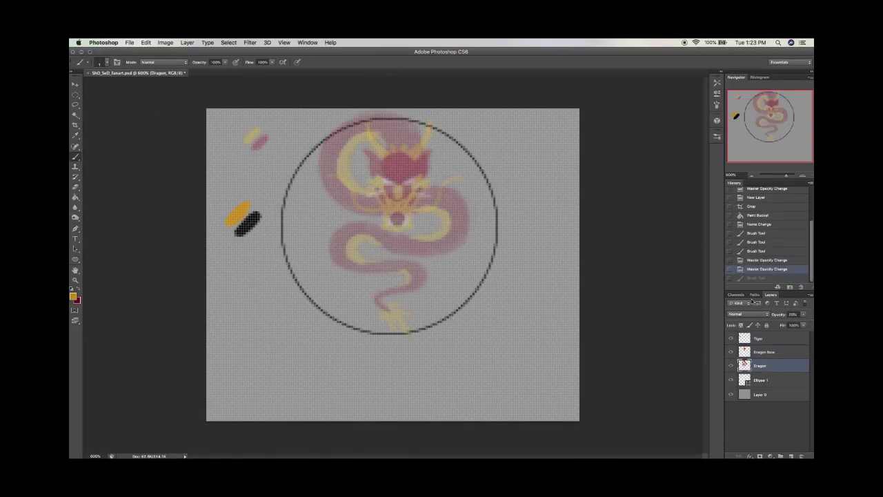
pyautogui.click(759, 338)
pyautogui.moveTo(345, 293)
pyautogui.mouseDown()
pyautogui.moveTo(414, 293)
pyautogui.moveTo(414, 303)
pyautogui.mouseUp()
pyautogui.press('l')
pyautogui.hotkey('ctrl', 'd')
pyautogui.moveTo(248, 222); pyautogui.dragTo(255, 228)
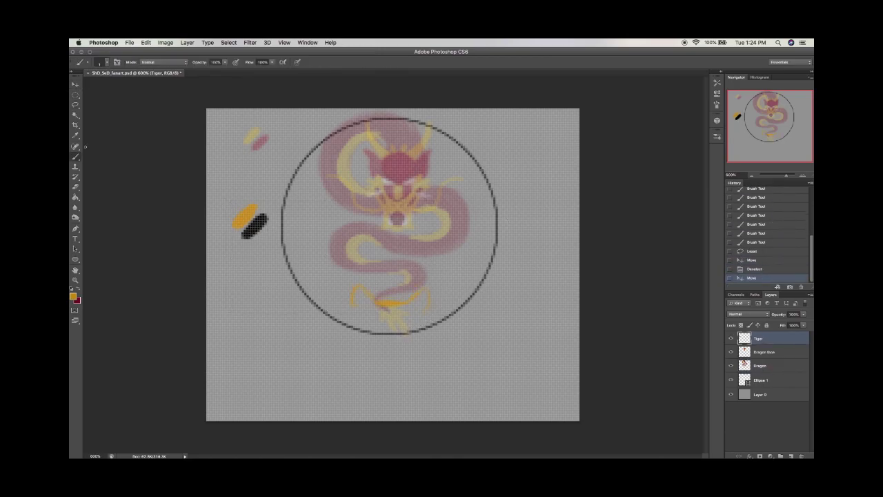
# Outline the tiger's head and open jaw in orange, with a black mouth edge and white muzzle and chin strokes
pyautogui.moveTo(355, 294)
pyautogui.mouseDown()
pyautogui.moveTo(341, 338)
pyautogui.moveTo(409, 365)
pyautogui.mouseUp()
pyautogui.moveTo(391, 356)
pyautogui.mouseDown()
pyautogui.moveTo(390, 402)
pyautogui.moveTo(421, 347)
pyautogui.mouseUp()
pyautogui.press('d')
pyautogui.moveTo(365, 362)
pyautogui.mouseDown()
pyautogui.moveTo(387, 398)
pyautogui.moveTo(419, 364)
pyautogui.mouseUp()
# Choose a pink and paint the tiger's nose above the white muzzle line
pyautogui.click(73, 296)
pyautogui.click(495, 157)
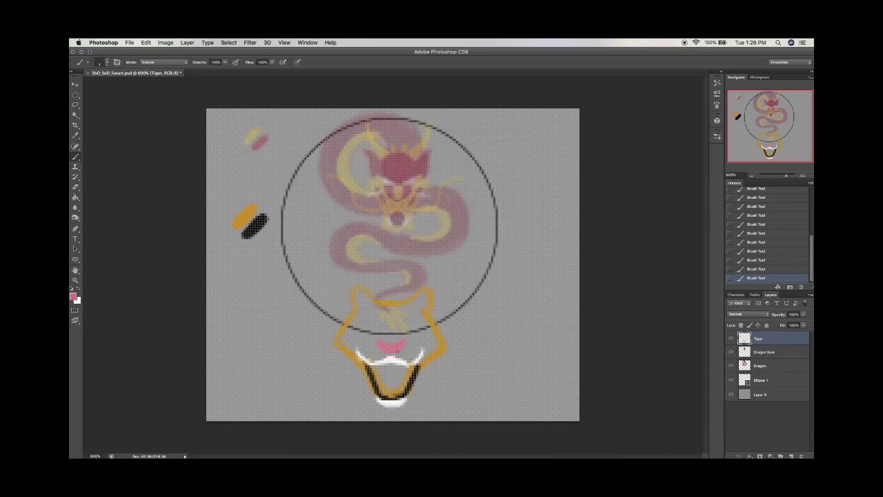
pyautogui.moveTo(376, 341)
pyautogui.mouseDown()
pyautogui.moveTo(407, 331)
pyautogui.moveTo(423, 353)
pyautogui.mouseUp()
pyautogui.click(743, 242)
# Choose a bright yellow and paint both of the tiger's eyes
pyautogui.click(74, 296)
pyautogui.click(404, 163)
pyautogui.click(496, 153)
pyautogui.hotkey('ctrl', '+')
pyautogui.click(372, 333)
pyautogui.click(410, 333)
# Add slanted black brow strokes over both eyes and a dark line under the upper lip
pyautogui.press('d')
pyautogui.moveTo(371, 323); pyautogui.dragTo(384, 331)
pyautogui.moveTo(415, 323); pyautogui.dragTo(403, 332)
pyautogui.moveTo(376, 380); pyautogui.dragTo(403, 381)
pyautogui.press('x')
pyautogui.press('x')
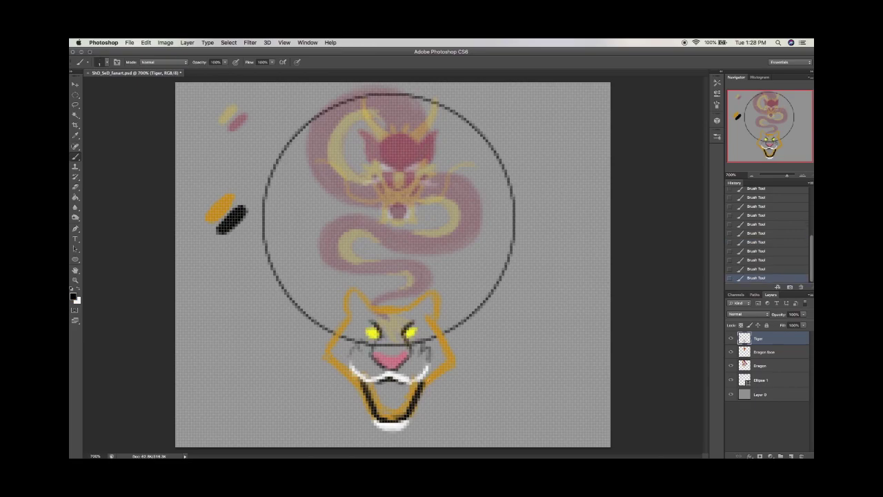
# Paint white upper fangs and lower teeth inside the tiger's open mouth
pyautogui.click(753, 261)
pyautogui.press('x')
pyautogui.moveTo(373, 382); pyautogui.dragTo(377, 399)
pyautogui.moveTo(411, 383)
pyautogui.mouseDown()
pyautogui.moveTo(406, 398)
pyautogui.moveTo(377, 399)
pyautogui.mouseUp()
pyautogui.moveTo(407, 383); pyautogui.dragTo(388, 420)
# Lasso and nudge part of the mouth down, and refine the white teeth and black upper lip line
pyautogui.press('l')
pyautogui.press('Down')
pyautogui.hotkey('ctrl', 'Down')
pyautogui.hotkey('ctrl', 'd')
pyautogui.press('b')
pyautogui.hotkey('ctrl', 'alt', 'z')
pyautogui.moveTo(381, 378)
pyautogui.mouseDown()
pyautogui.moveTo(393, 388)
pyautogui.moveTo(417, 379)
pyautogui.moveTo(406, 398)
pyautogui.mouseUp()
pyautogui.press('x')
pyautogui.press('x')
pyautogui.press('x')
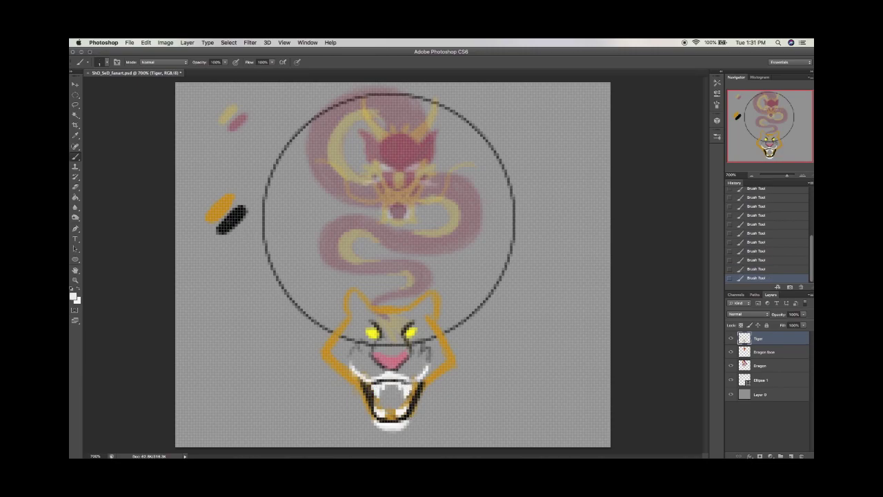
# Add dark outlines around the tiger's nose and eyes and retouch the yellow of the eyes
pyautogui.rightClick(394, 348)
pyautogui.press('Escape')
pyautogui.keyDown('alt'); pyautogui.click(406, 354); pyautogui.keyUp('alt')
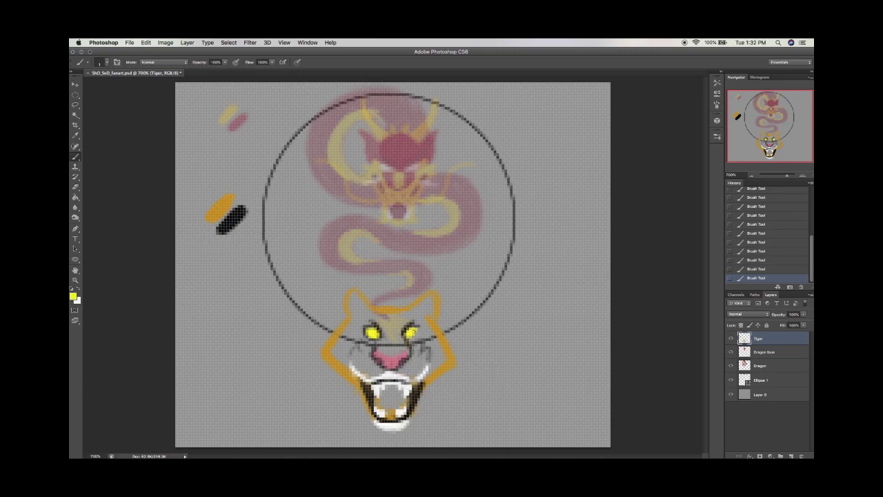
pyautogui.click(784, 269)
pyautogui.click(780, 242)
pyautogui.click(780, 233)
# Sample the orange outline color and reshape the tiger's ears into sharper points
pyautogui.keyDown('alt'); pyautogui.click(342, 291); pyautogui.keyUp('alt')
pyautogui.click(341, 291)
pyautogui.hotkey('ctrl', 'z')
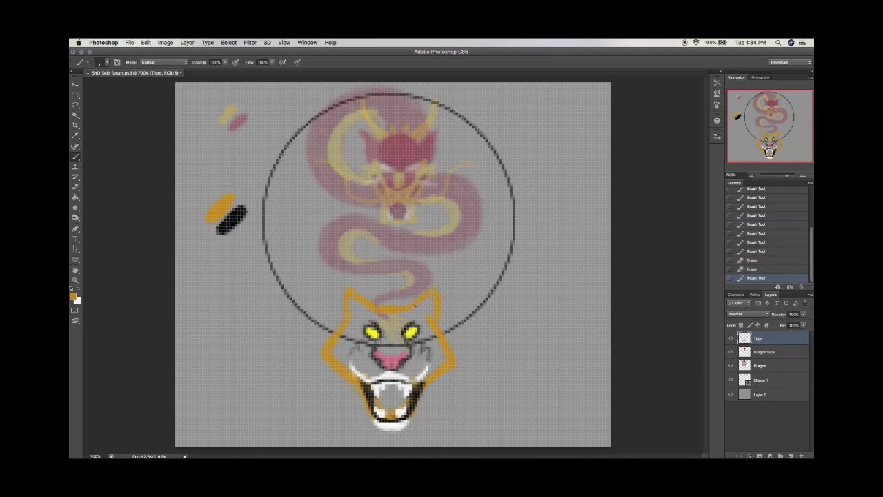
# Fill the tiger's muzzle with white and add orange and dark shading around the nose and upper mouth
pyautogui.keyDown('alt'); pyautogui.click(373, 376); pyautogui.keyUp('alt')
pyautogui.moveTo(360, 367); pyautogui.dragTo(383, 372)
pyautogui.moveTo(426, 365)
pyautogui.mouseDown()
pyautogui.moveTo(400, 375)
pyautogui.moveTo(417, 364)
pyautogui.mouseUp()
pyautogui.keyDown('alt'); pyautogui.click(434, 368); pyautogui.keyUp('alt')
pyautogui.moveTo(353, 356)
pyautogui.mouseDown()
pyautogui.moveTo(369, 367)
pyautogui.moveTo(428, 370)
pyautogui.mouseUp()
pyautogui.rightClick(420, 349)
pyautogui.keyDown('alt'); pyautogui.click(407, 388); pyautogui.keyUp('alt')
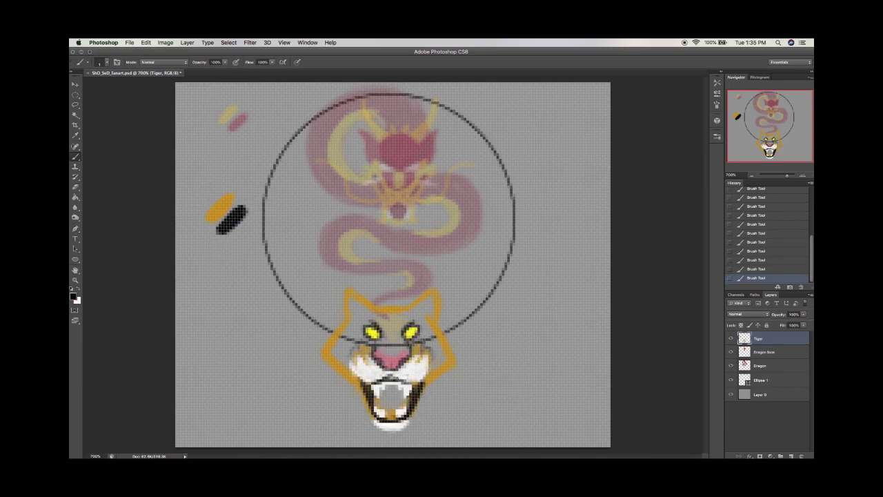
# Choose a darker brown, paint it as a third swatch, and add brown markings to the forehead and cheeks
pyautogui.click(73, 296)
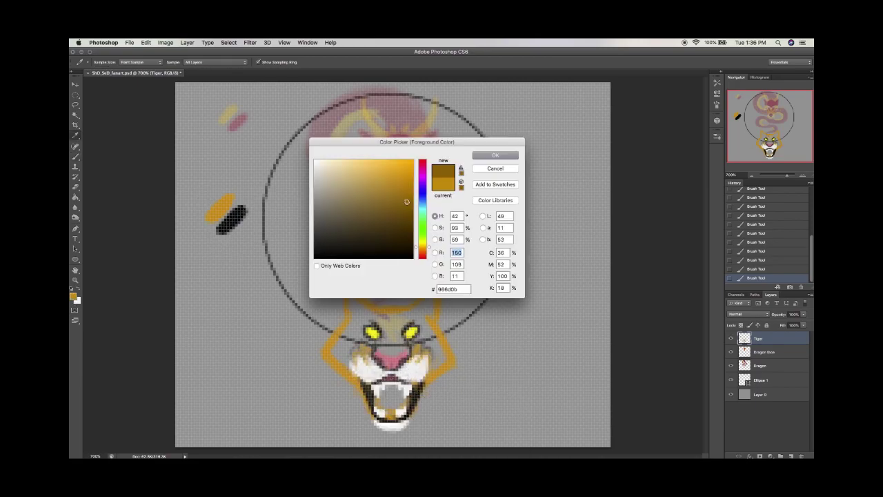
pyautogui.click(492, 154)
pyautogui.moveTo(199, 202); pyautogui.dragTo(214, 195)
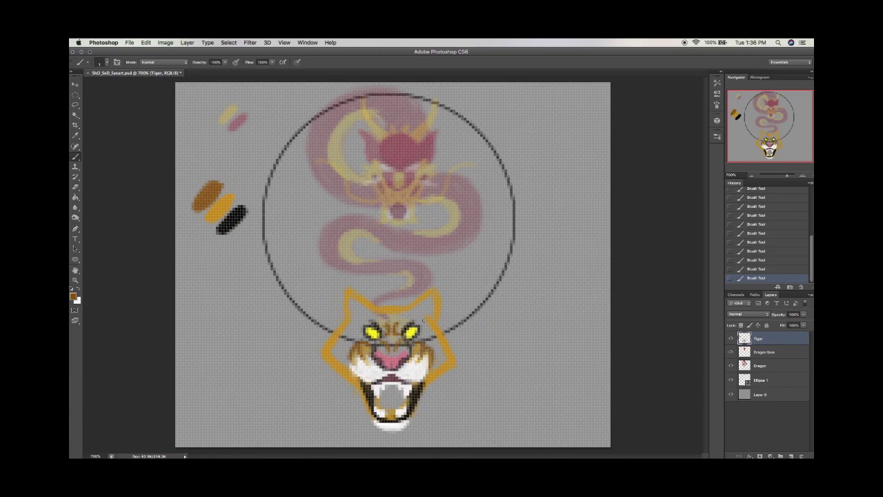
pyautogui.moveTo(423, 321); pyautogui.dragTo(427, 299)
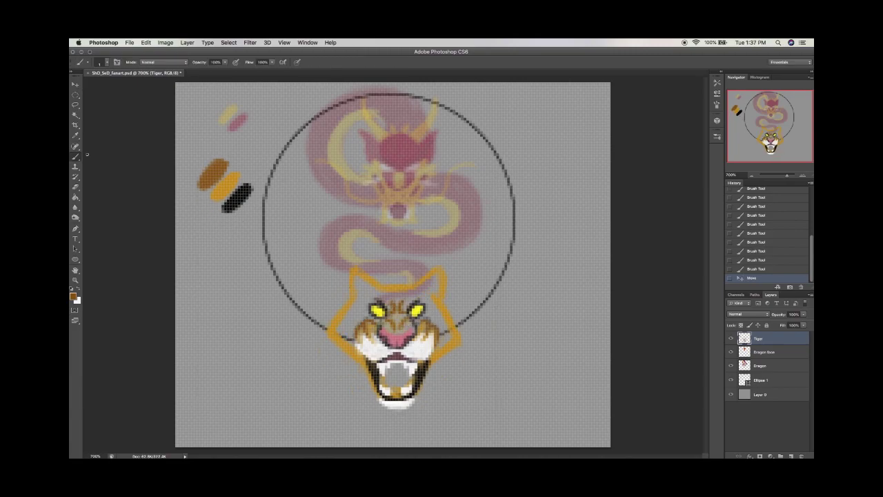
# Lasso the lower jaw area on the Tiger layer and nudge it up slightly
pyautogui.press('l')
pyautogui.moveTo(400, 376); pyautogui.dragTo(441, 403)
pyautogui.hotkey('ctrl', 'Up')
pyautogui.hotkey('ctrl', 'd')
pyautogui.press('b')
# Fill the inside of the tiger's mouth with a pink tongue and a darker center, sampling shades from the painting
pyautogui.click(405, 371)
pyautogui.click(394, 378)
pyautogui.click(403, 373)
pyautogui.click(409, 369)
pyautogui.keyDown('alt'); pyautogui.click(396, 369); pyautogui.keyUp('alt')
pyautogui.click(392, 366)
pyautogui.click(393, 366)
pyautogui.keyDown('alt'); pyautogui.click(395, 369); pyautogui.keyUp('alt')
pyautogui.click(398, 371)
pyautogui.click(390, 364)
pyautogui.keyDown('alt'); pyautogui.click(392, 366); pyautogui.keyUp('alt')
pyautogui.click(394, 367)
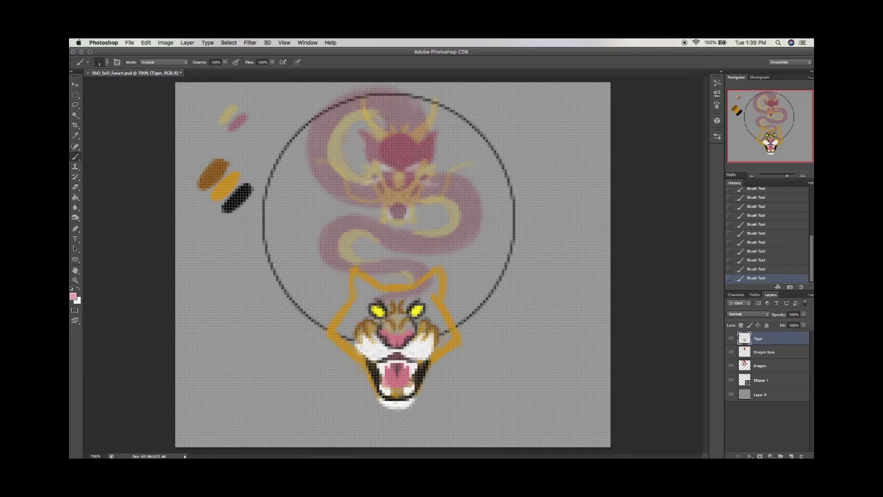
# Touch up the lower mouth with a sampled color and nudge the selected part slightly to the right
pyautogui.rightClick(382, 346)
pyautogui.keyDown('alt'); pyautogui.click(397, 393); pyautogui.keyUp('alt')
pyautogui.hotkey('ctrl', 'Right')
pyautogui.hotkey('ctrl', 'd')
# Sample the outline's orange and fill the tiger's ears, forehead and cheeks with it
pyautogui.click(76, 158)
pyautogui.keyDown('alt'); pyautogui.click(332, 322); pyautogui.keyUp('alt')
pyautogui.click(443, 330)
pyautogui.click(445, 331)
pyautogui.click(446, 333)
pyautogui.click(444, 331)
pyautogui.click(446, 332)
pyautogui.click(447, 331)
pyautogui.click(451, 335)
pyautogui.click(342, 328)
pyautogui.click(359, 333)
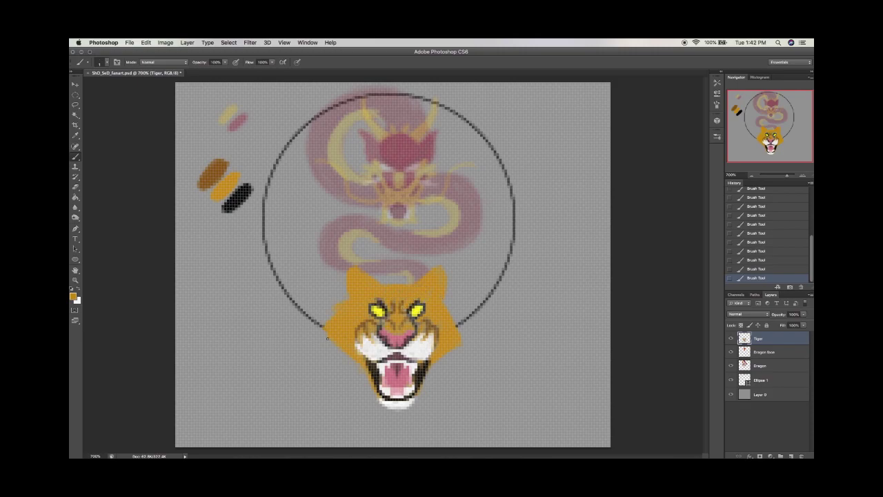
# Copy one cheek's fur to a new layer, mirror it at -111.76% width onto the other cheek, and place it below the Tiger layer
pyautogui.press('l')
pyautogui.moveTo(342, 349)
pyautogui.mouseDown()
pyautogui.moveTo(315, 310)
pyautogui.moveTo(518, 343)
pyautogui.moveTo(473, 331)
pyautogui.mouseUp()
pyautogui.hotkey('ctrl', 'c')
pyautogui.hotkey('ctrl', 'v')
pyautogui.hotkey('ctrl', 't')
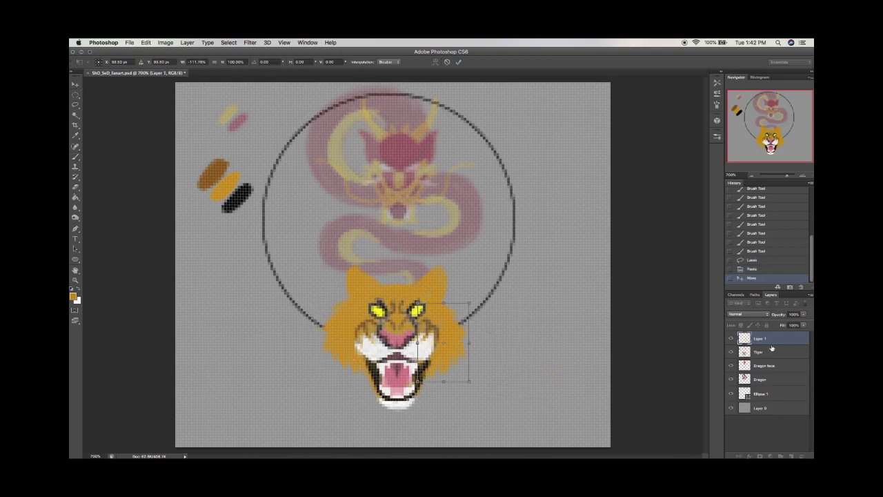
pyautogui.press('Return')
pyautogui.hotkey('ctrl', '[')
# Lasso the left cheek fur on the Tiger layer and nudge it slightly to the left
pyautogui.press('l')
pyautogui.click(758, 338)
pyautogui.moveTo(337, 303); pyautogui.dragTo(353, 366)
pyautogui.press('Left')
pyautogui.hotkey('ctrl', 'd')
# Retouch the tiger's orange fur with the brush and restore both dragon layers to full opacity
pyautogui.click(76, 158)
pyautogui.click(343, 331)
pyautogui.click(344, 334)
pyautogui.click(414, 321)
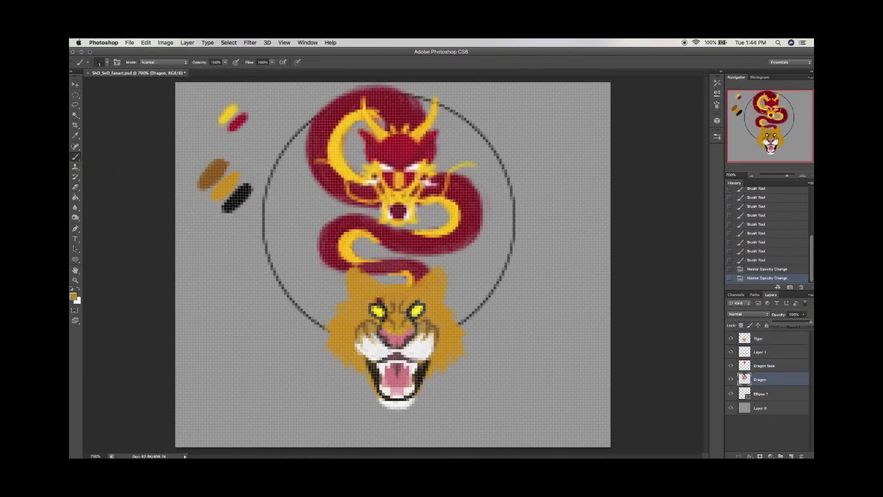
# Name the head layer Tiger face, with a Tiger body layer beneath it, and merge the copied fur into the face
pyautogui.doubleClick(757, 338)
pyautogui.write('Tiger face')
pyautogui.press('Return')
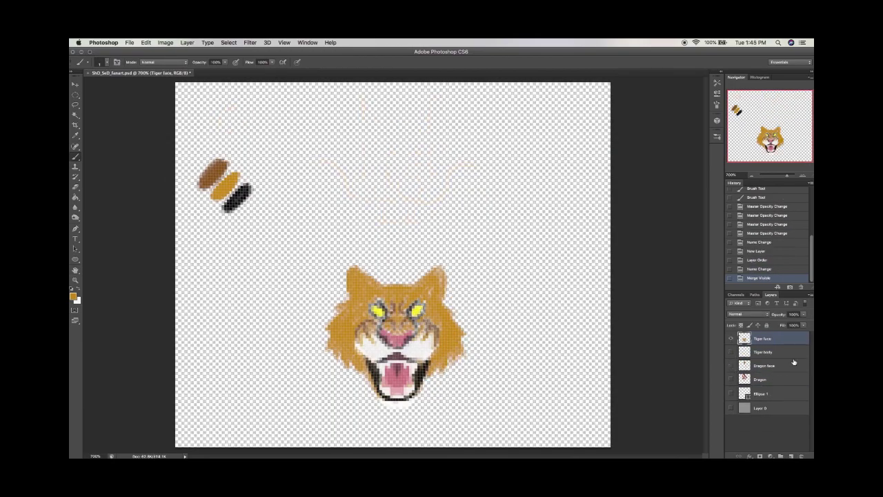
pyautogui.keyDown('alt'); pyautogui.click(730, 338); pyautogui.keyUp('alt')
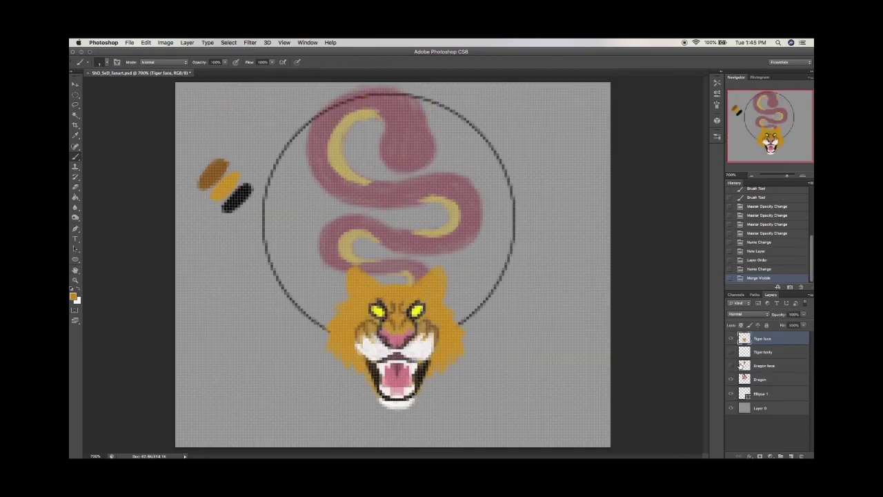
# On the Tiger body layer, sketch a bent foreleg with a paw right of the head and a short shoulder line on the left in brown
pyautogui.click(762, 352)
pyautogui.press('super+equal')
pyautogui.moveTo(476, 260); pyautogui.dragTo(511, 301)
pyautogui.moveTo(491, 254); pyautogui.dragTo(514, 348)
pyautogui.moveTo(457, 247)
pyautogui.mouseDown()
pyautogui.moveTo(482, 373)
pyautogui.moveTo(537, 378)
pyautogui.mouseUp()
pyautogui.moveTo(483, 290); pyautogui.dragTo(455, 345)
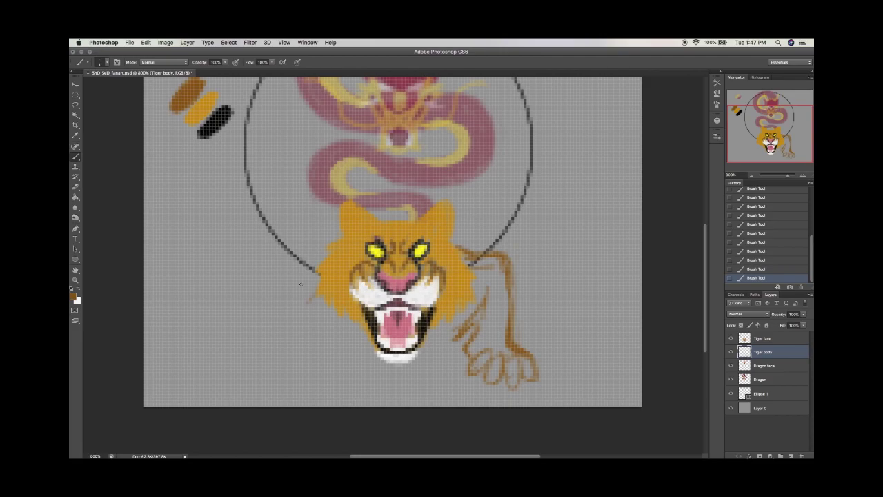
pyautogui.moveTo(308, 301); pyautogui.dragTo(294, 319)
pyautogui.moveTo(189, 311); pyautogui.dragTo(207, 332)
pyautogui.moveTo(177, 295); pyautogui.dragTo(202, 309)
pyautogui.moveTo(206, 333); pyautogui.dragTo(225, 340)
pyautogui.press('e')
pyautogui.moveTo(187, 272)
pyautogui.mouseDown()
pyautogui.moveTo(214, 306)
pyautogui.moveTo(214, 325)
pyautogui.mouseUp()
pyautogui.click(752, 260)
pyautogui.click(751, 223)
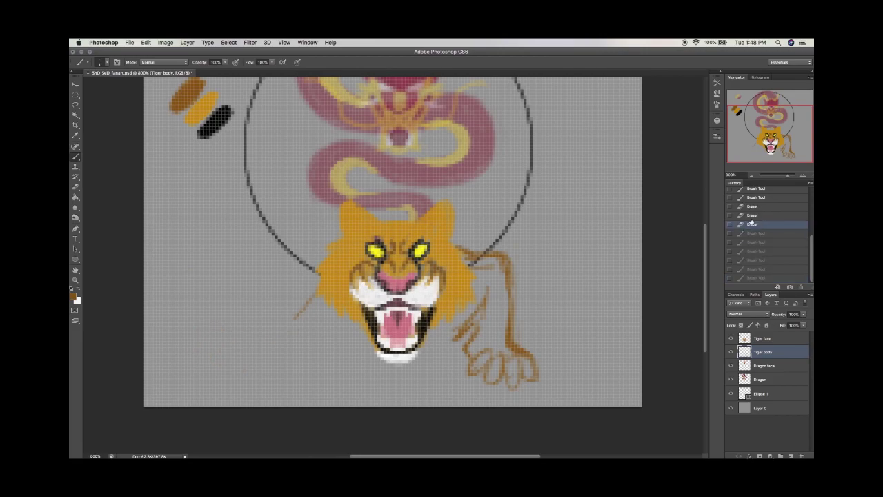
# Replace the bent foreleg with one outstretched to the right, and sketch the other foreleg and the curved chest
pyautogui.moveTo(455, 358)
pyautogui.mouseDown()
pyautogui.moveTo(483, 378)
pyautogui.moveTo(566, 335)
pyautogui.mouseUp()
pyautogui.moveTo(476, 290)
pyautogui.mouseDown()
pyautogui.moveTo(607, 280)
pyautogui.moveTo(624, 341)
pyautogui.mouseUp()
pyautogui.moveTo(280, 338); pyautogui.dragTo(295, 321)
pyautogui.moveTo(200, 348)
pyautogui.mouseDown()
pyautogui.moveTo(201, 373)
pyautogui.moveTo(271, 380)
pyautogui.mouseUp()
pyautogui.moveTo(243, 378)
pyautogui.mouseDown()
pyautogui.moveTo(301, 399)
pyautogui.moveTo(455, 366)
pyautogui.mouseUp()
# Lasso part of the tiger's body sketch, adjust it with Free Transform and deselect it
pyautogui.press('super+minus')
pyautogui.press('l')
pyautogui.moveTo(331, 355)
pyautogui.mouseDown()
pyautogui.moveTo(276, 407)
pyautogui.moveTo(207, 349)
pyautogui.moveTo(324, 352)
pyautogui.mouseUp()
pyautogui.press('super+t')
pyautogui.press('Return')
pyautogui.press('super+plus')
pyautogui.press('b')
# Sketch the large toes and curved claws of the tiger's left paw in brown
pyautogui.moveTo(276, 235); pyautogui.dragTo(293, 304)
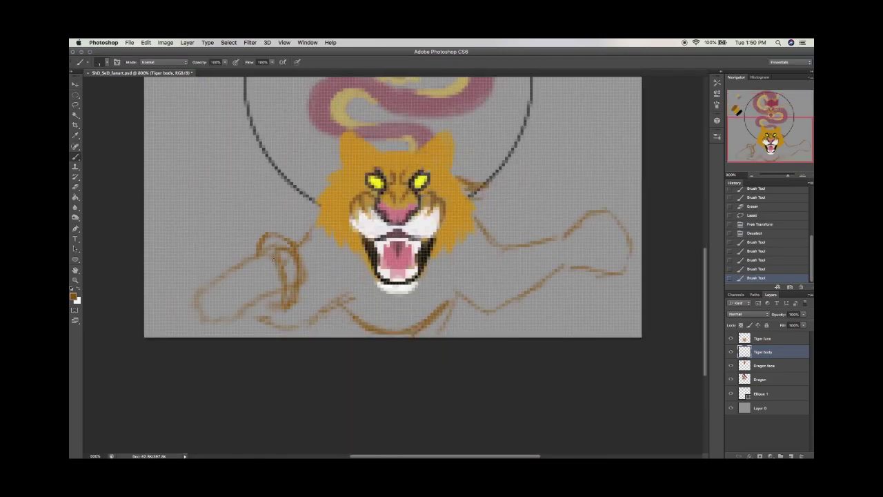
pyautogui.moveTo(269, 258); pyautogui.dragTo(224, 287)
pyautogui.moveTo(241, 248); pyautogui.dragTo(265, 317)
# Extend the canvas downward with the Crop tool and fill the added area of Layer 0 with grey
pyautogui.press('c')
pyautogui.moveTo(207, 265)
pyautogui.mouseDown()
pyautogui.moveTo(189, 297)
pyautogui.moveTo(198, 296)
pyautogui.moveTo(207, 326)
pyautogui.moveTo(252, 348)
pyautogui.mouseUp()
pyautogui.press('Return')
pyautogui.click(759, 407)
pyautogui.press('g')
pyautogui.click(393, 387)
# Return to the Tiger body layer and step backward and forward through the recent strokes to compare the paw sketch
pyautogui.press('super+minus')
pyautogui.press('super+plus')
pyautogui.press('b')
pyautogui.press('super+shift+z')
pyautogui.press('super+shift+z')
pyautogui.press('super+shift+z')
pyautogui.press('super+alt+z')
pyautogui.press('super+alt+z')
pyautogui.press('super+alt+z')
pyautogui.click(761, 354)
pyautogui.press('super+shift+z')
pyautogui.press('super+shift+z')
pyautogui.press('super+shift+z')
pyautogui.press('super+alt+z')
pyautogui.press('super+alt+z')
pyautogui.press('super+alt+z')
pyautogui.press('super+alt+z')
pyautogui.press('super+alt+z')
pyautogui.press('super+alt+z')
pyautogui.press('super+alt+z')
pyautogui.press('super+alt+z')
pyautogui.press('super+shift+z')
pyautogui.press('super+shift+z')
pyautogui.press('super+shift+z')
pyautogui.press('super+shift+z')
pyautogui.press('super+shift+z')
pyautogui.press('super+shift+z')
pyautogui.press('super+shift+z')
pyautogui.press('super+shift+z')
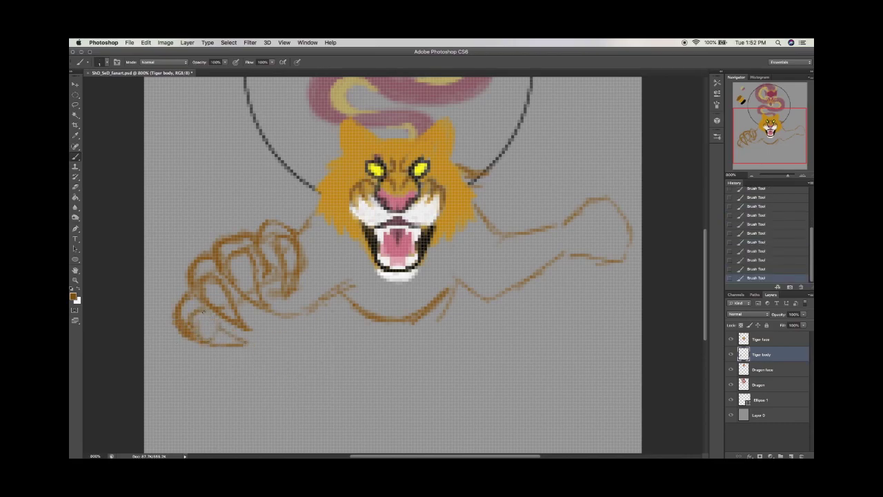
# Sketch the tiger's two hind legs below the chest in brown and clean up their outlines with the eraser
pyautogui.press('super+minus')
pyautogui.click(745, 251)
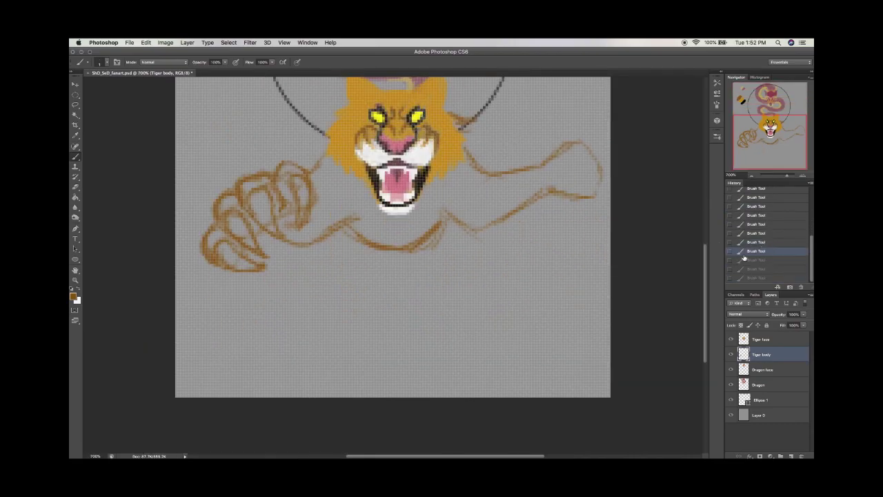
pyautogui.click(744, 277)
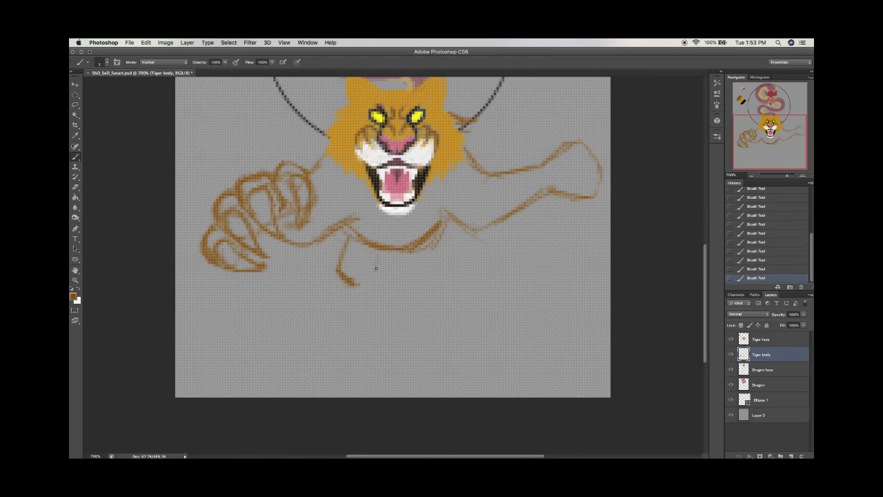
pyautogui.press('super+minus')
pyautogui.press('super+minus')
pyautogui.moveTo(353, 334); pyautogui.dragTo(357, 354)
pyautogui.moveTo(364, 378); pyautogui.dragTo(377, 384)
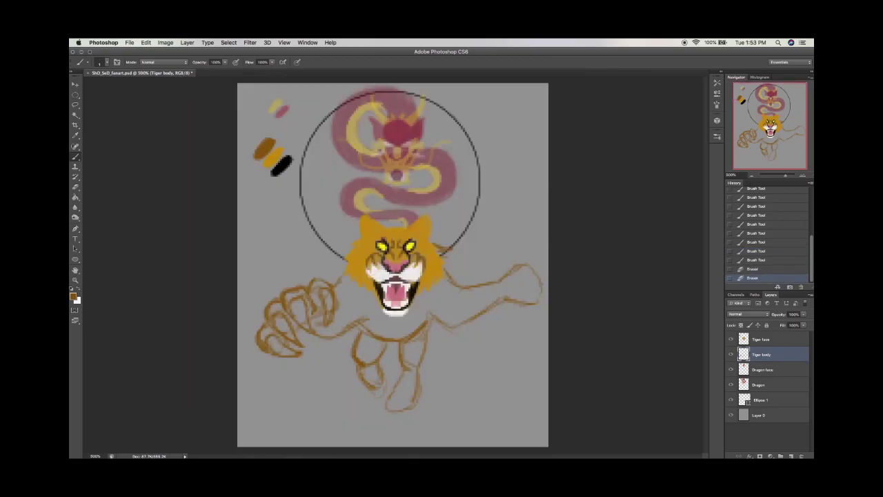
# Paint the tiger's eyes and chin white on the Tiger face layer, and fill the chest light grey on the Tiger body layer
pyautogui.press('super+plus')
pyautogui.press('super+plus')
pyautogui.press('super+plus')
pyautogui.hotkey('alt', ']')
pyautogui.press('x')
pyautogui.moveTo(416, 238); pyautogui.dragTo(423, 242)
pyautogui.moveTo(370, 237); pyautogui.dragTo(377, 241)
pyautogui.moveTo(383, 348); pyautogui.dragTo(418, 358)
pyautogui.hotkey('alt', '[')
pyautogui.moveTo(325, 317)
pyautogui.mouseDown()
pyautogui.moveTo(348, 352)
pyautogui.moveTo(360, 318)
pyautogui.moveTo(403, 381)
pyautogui.moveTo(441, 324)
pyautogui.moveTo(440, 349)
pyautogui.moveTo(466, 351)
pyautogui.mouseUp()
# On the Tiger face layer, paint white fur tufts along both cheeks down to the jaw
pyautogui.click(764, 340)
pyautogui.moveTo(324, 245)
pyautogui.mouseDown()
pyautogui.moveTo(320, 282)
pyautogui.moveTo(335, 244)
pyautogui.moveTo(358, 311)
pyautogui.moveTo(325, 248)
pyautogui.moveTo(331, 295)
pyautogui.mouseUp()
pyautogui.moveTo(328, 254); pyautogui.dragTo(364, 315)
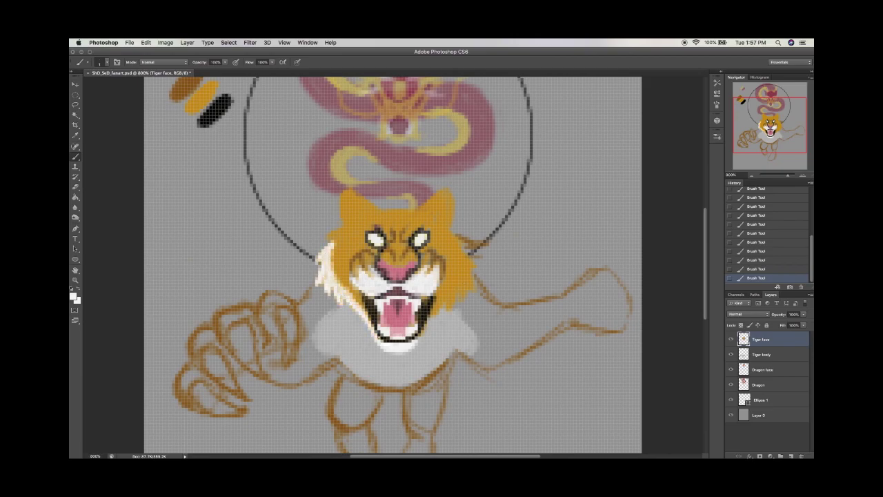
pyautogui.moveTo(472, 267); pyautogui.dragTo(442, 314)
pyautogui.moveTo(473, 249); pyautogui.dragTo(455, 301)
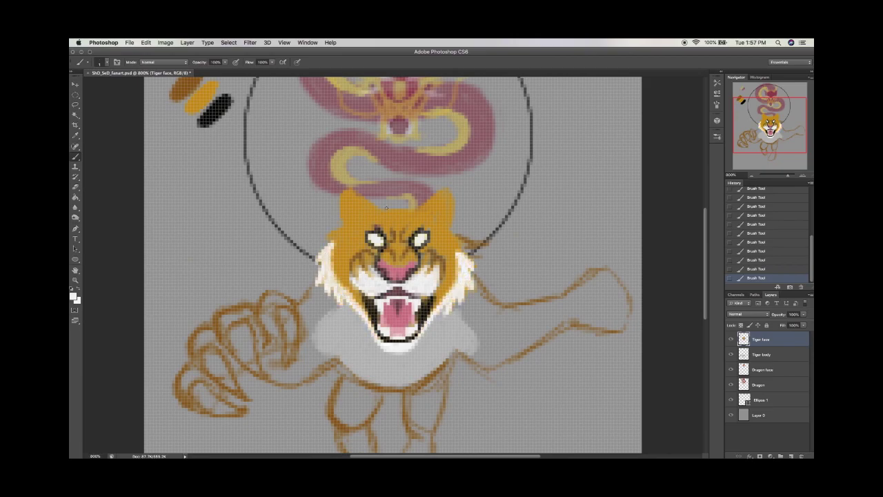
# Hide both dragon layers and paint black stripes on the tiger's forehead, brows and cheeks
pyautogui.click(730, 384)
pyautogui.click(730, 384)
pyautogui.click(730, 384)
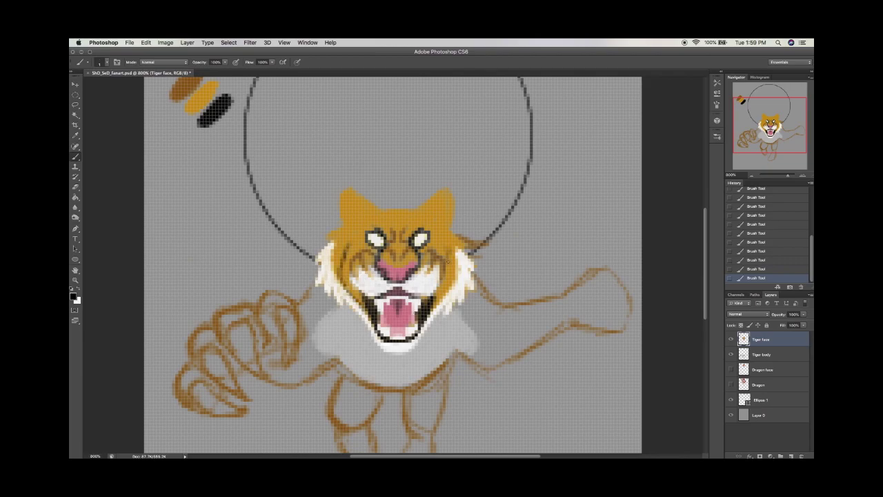
pyautogui.moveTo(397, 225); pyautogui.dragTo(399, 210)
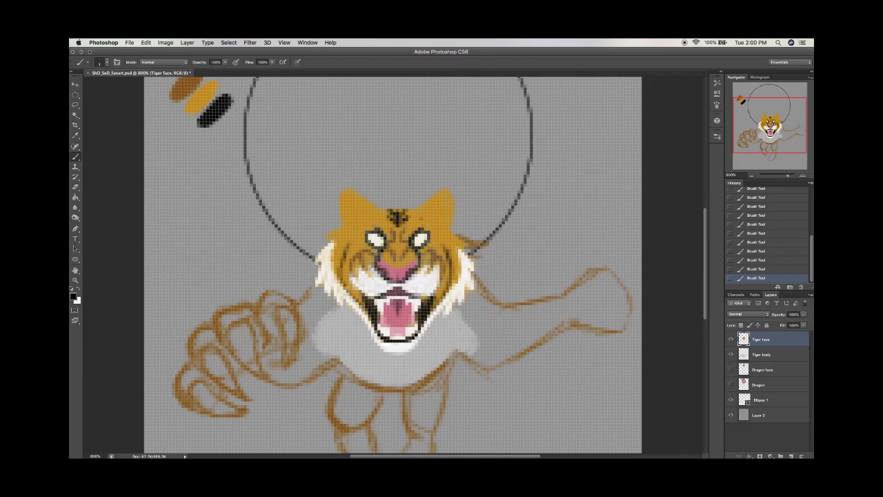
pyautogui.moveTo(348, 238); pyautogui.dragTo(345, 293)
pyautogui.moveTo(441, 245); pyautogui.dragTo(452, 314)
pyautogui.moveTo(366, 227); pyautogui.dragTo(345, 242)
pyautogui.moveTo(431, 220); pyautogui.dragTo(448, 248)
# Paint the insides of both tiger ears white and their upper edges black
pyautogui.keyDown('alt'); pyautogui.click(348, 244); pyautogui.keyUp('alt')
pyautogui.press('d')
pyautogui.press('x')
pyautogui.moveTo(350, 198)
pyautogui.mouseDown()
pyautogui.moveTo(345, 216)
pyautogui.moveTo(349, 205)
pyautogui.mouseUp()
pyautogui.moveTo(441, 200)
pyautogui.mouseDown()
pyautogui.moveTo(445, 220)
pyautogui.moveTo(451, 208)
pyautogui.mouseUp()
pyautogui.press('x')
pyautogui.moveTo(343, 190); pyautogui.dragTo(353, 188)
pyautogui.moveTo(439, 190)
pyautogui.mouseDown()
pyautogui.moveTo(463, 234)
pyautogui.moveTo(380, 191)
pyautogui.moveTo(447, 192)
pyautogui.mouseUp()
pyautogui.press('super+z')
pyautogui.press('super+z')
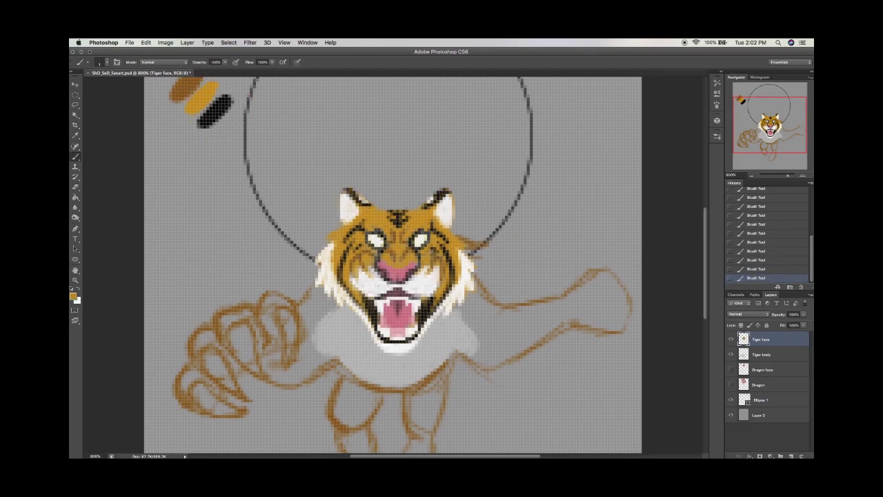
# Paint white whiskers on both sides of the muzzle and white markings above the eyes
pyautogui.press('x')
pyautogui.moveTo(444, 266); pyautogui.dragTo(462, 263)
pyautogui.moveTo(443, 276); pyautogui.dragTo(462, 282)
pyautogui.moveTo(359, 268); pyautogui.dragTo(329, 261)
pyautogui.moveTo(355, 286); pyautogui.dragTo(338, 290)
pyautogui.moveTo(368, 234)
pyautogui.mouseDown()
pyautogui.moveTo(429, 229)
pyautogui.moveTo(418, 240)
pyautogui.mouseUp()
pyautogui.press('x')
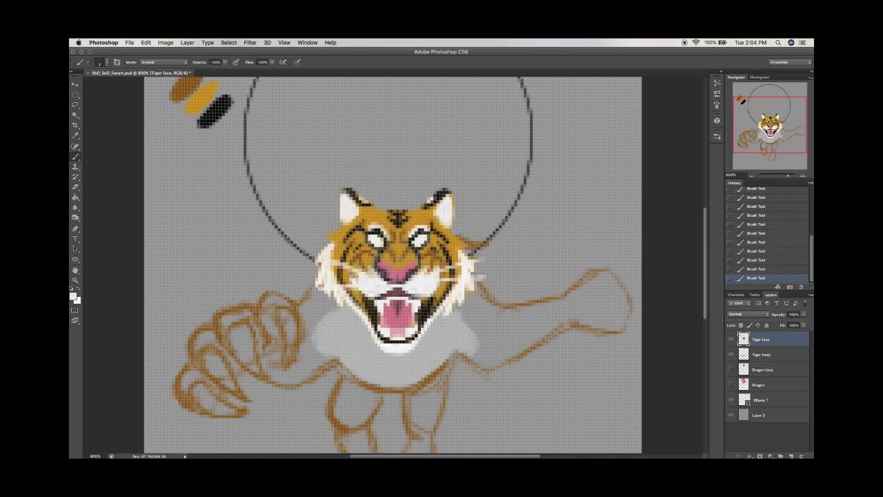
# On the Tiger body layer, fill the forelegs with orange and block in the hind legs with orange and brown
pyautogui.click(760, 354)
pyautogui.moveTo(469, 289)
pyautogui.mouseDown()
pyautogui.moveTo(483, 331)
pyautogui.moveTo(600, 283)
pyautogui.mouseUp()
pyautogui.scroll(-2, 394, 275)
pyautogui.moveTo(276, 296)
pyautogui.mouseDown()
pyautogui.moveTo(342, 312)
pyautogui.moveTo(407, 386)
pyautogui.mouseUp()
pyautogui.scroll(-2, 393, 276)
pyautogui.scroll(-2, 394, 276)
pyautogui.moveTo(414, 324); pyautogui.dragTo(435, 283)
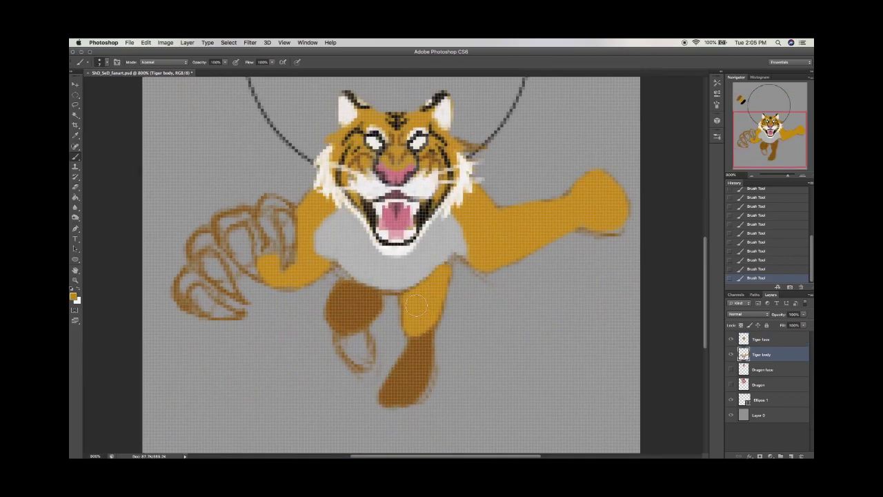
# Adjust the brush and finish the hind legs with orange thighs and brown lower legs
pyautogui.rightClick(424, 350)
pyautogui.press('Return')
pyautogui.moveTo(338, 338); pyautogui.dragTo(362, 365)
pyautogui.moveTo(414, 349); pyautogui.dragTo(432, 369)
# Show both dragon layers again and restore the dragon artwork to 100% opacity
pyautogui.press('super+minus')
pyautogui.press('super+minus')
pyautogui.press('super+minus')
pyautogui.click(731, 384)
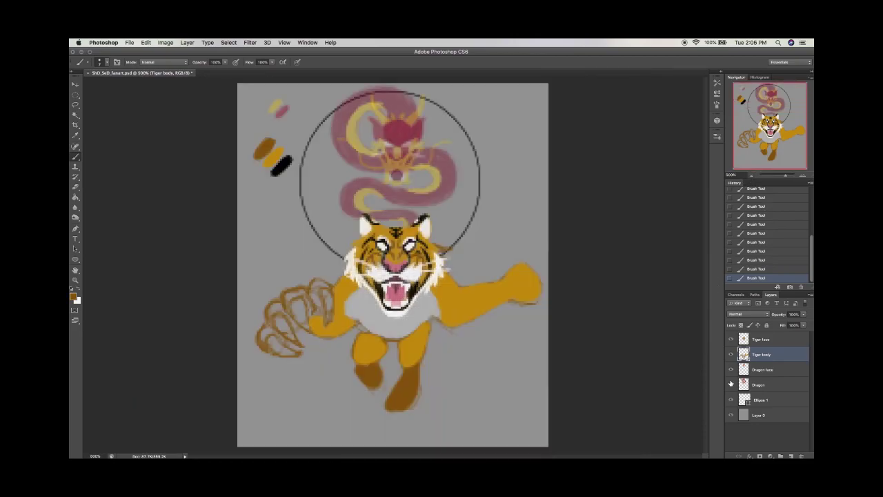
pyautogui.click(759, 384)
pyautogui.click(804, 314)
pyautogui.moveTo(793, 325); pyautogui.dragTo(808, 318)
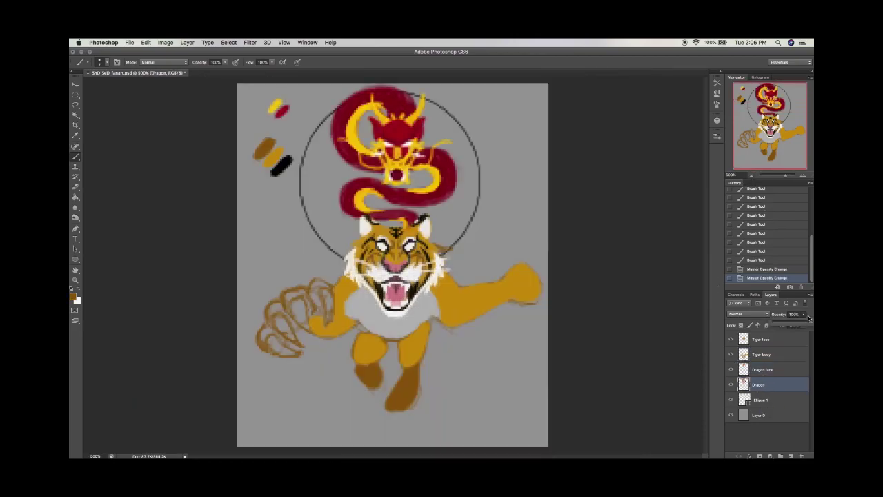
# Hide the dragon layers and paint the toes of the left paw white on the Tiger body layer
pyautogui.press('super+plus')
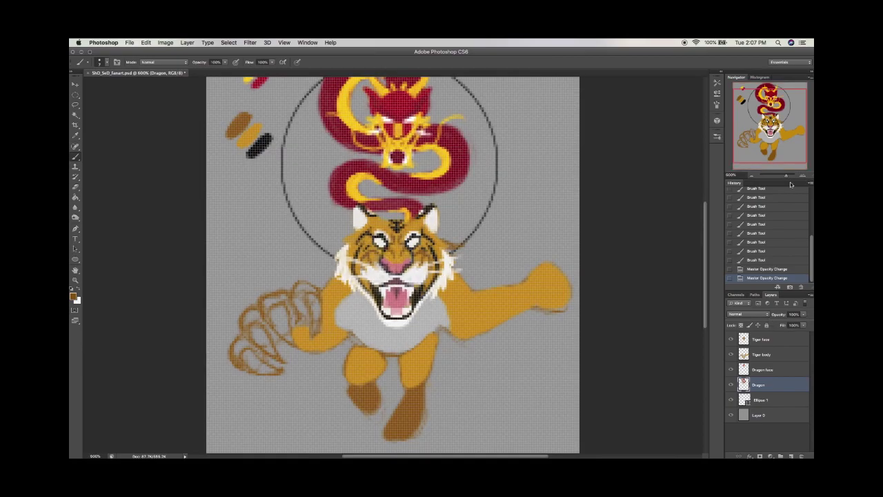
pyautogui.moveTo(303, 314)
pyautogui.mouseDown()
pyautogui.moveTo(298, 293)
pyautogui.moveTo(243, 276)
pyautogui.mouseUp()
pyautogui.click(759, 353)
pyautogui.click(730, 385)
pyautogui.press('super+plus')
pyautogui.press('super+plus')
pyautogui.moveTo(295, 260)
pyautogui.mouseDown()
pyautogui.moveTo(261, 249)
pyautogui.moveTo(280, 210)
pyautogui.mouseUp()
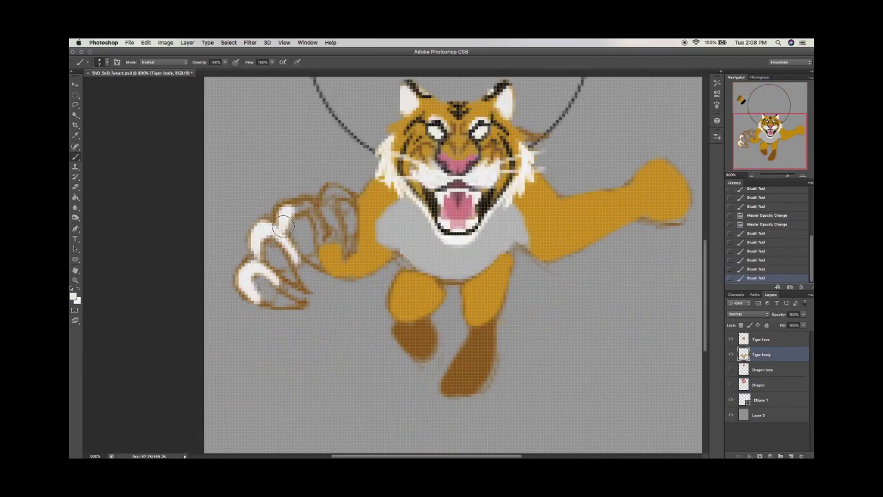
pyautogui.moveTo(312, 240); pyautogui.dragTo(300, 201)
pyautogui.moveTo(343, 229); pyautogui.dragTo(333, 188)
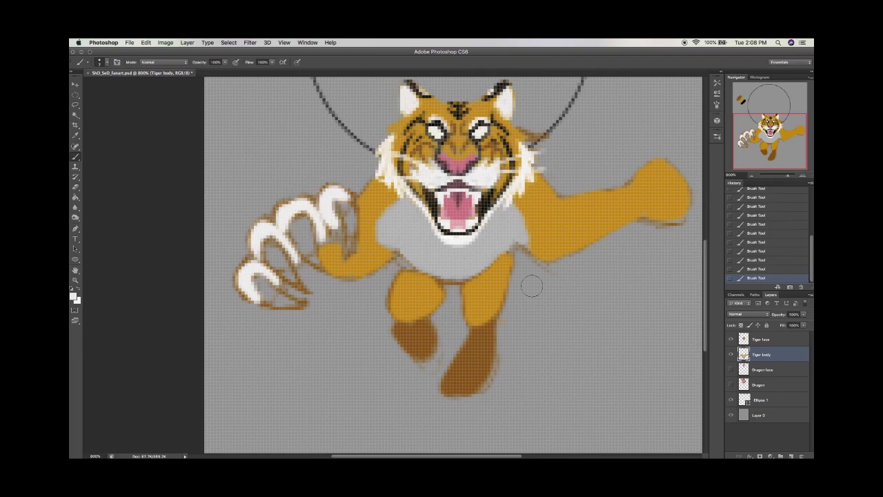
# Paint the left paw's four claws black with brown between the toes, and add black stripes at both shoulders
pyautogui.scroll(2, 331, 276)
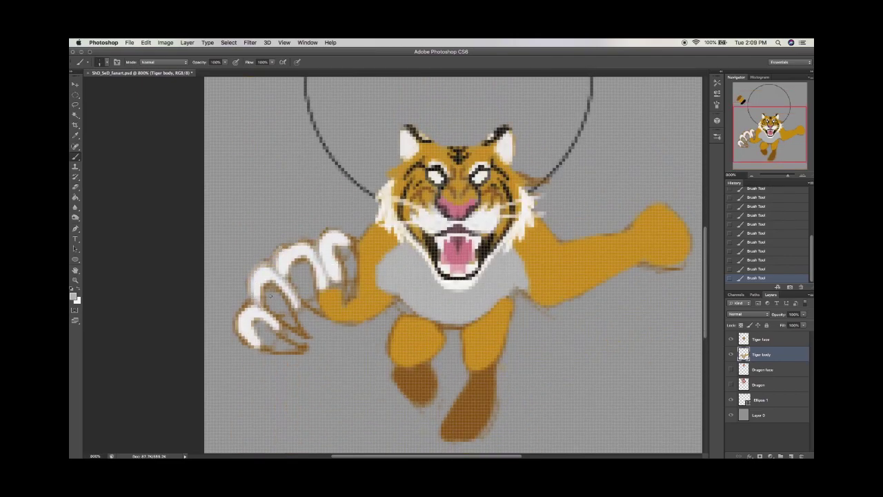
pyautogui.scroll(6, 324, 270)
pyautogui.keyDown('alt'); pyautogui.click(276, 220); pyautogui.keyUp('alt')
pyautogui.scroll(-5, 305, 221)
pyautogui.moveTo(338, 259)
pyautogui.mouseDown()
pyautogui.moveTo(350, 317)
pyautogui.moveTo(304, 303)
pyautogui.moveTo(321, 329)
pyautogui.moveTo(287, 324)
pyautogui.moveTo(276, 355)
pyautogui.moveTo(255, 360)
pyautogui.moveTo(310, 336)
pyautogui.moveTo(318, 315)
pyautogui.mouseUp()
pyautogui.keyDown('alt'); pyautogui.click(421, 392); pyautogui.keyUp('alt')
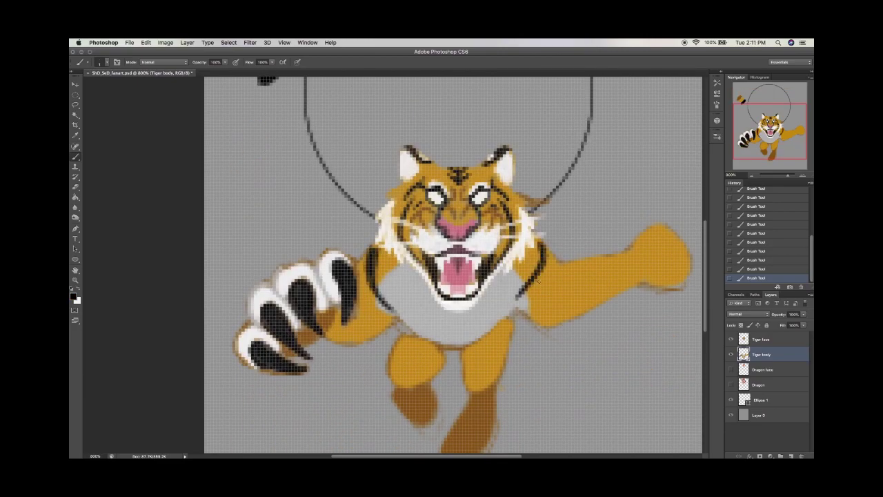
# Paint black stripes on the left thigh and on both forelegs
pyautogui.moveTo(406, 335)
pyautogui.mouseDown()
pyautogui.moveTo(401, 369)
pyautogui.moveTo(390, 376)
pyautogui.mouseUp()
pyautogui.moveTo(418, 335); pyautogui.dragTo(400, 369)
pyautogui.moveTo(602, 255); pyautogui.dragTo(593, 290)
pyautogui.moveTo(616, 256); pyautogui.dragTo(610, 278)
pyautogui.moveTo(367, 316)
pyautogui.mouseDown()
pyautogui.moveTo(355, 338)
pyautogui.moveTo(364, 334)
pyautogui.mouseUp()
pyautogui.moveTo(366, 320); pyautogui.dragTo(378, 334)
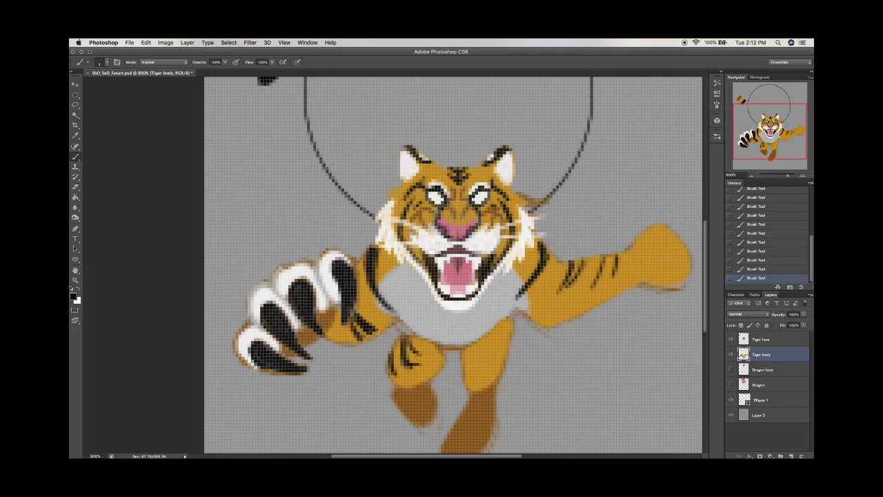
# Paint a curved black stripe down each side of the tiger's grey chest
pyautogui.moveTo(402, 266); pyautogui.dragTo(429, 322)
pyautogui.moveTo(503, 273); pyautogui.dragTo(461, 325)
pyautogui.rightClick(503, 312)
pyautogui.press('Escape')
pyautogui.moveTo(502, 282); pyautogui.dragTo(476, 322)
pyautogui.press('super+z')
pyautogui.press('super+z')
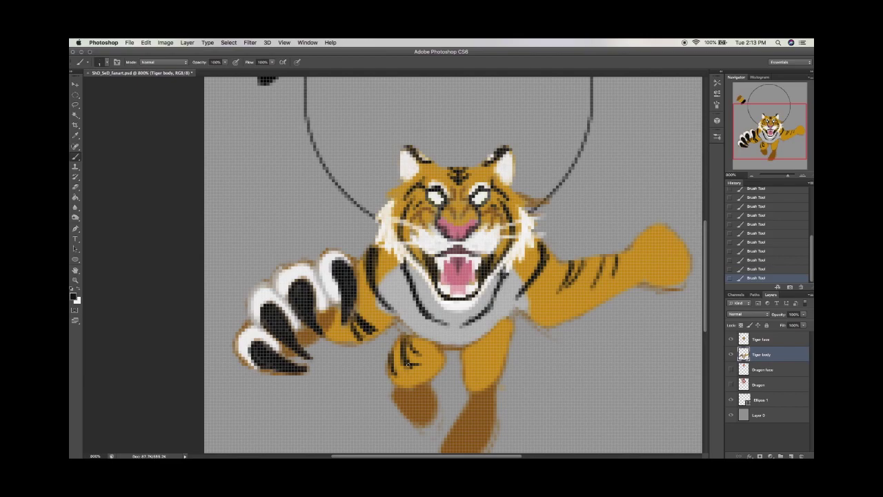
# Undo the latest strokes and paint black stripes across the tiger's right thigh on the Tiger body layer
pyautogui.press('alt+super+z')
pyautogui.press('alt+super+z')
pyautogui.press('shift+super+z')
pyautogui.press('shift+super+z')
pyautogui.press('alt+super+z')
pyautogui.press('alt+super+z')
pyautogui.press('alt+super+z')
pyautogui.moveTo(509, 331); pyautogui.dragTo(467, 349)
pyautogui.moveTo(508, 343)
pyautogui.mouseDown()
pyautogui.moveTo(465, 362)
pyautogui.moveTo(469, 372)
pyautogui.mouseUp()
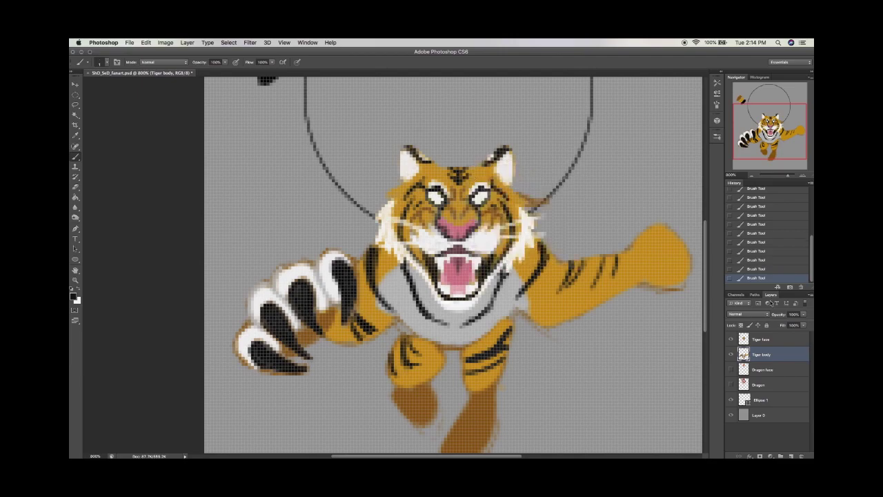
# On the Tiger face layer, add black stripes to the left thigh and paint light patches on both inner thighs
pyautogui.hotkey('alt', ']')
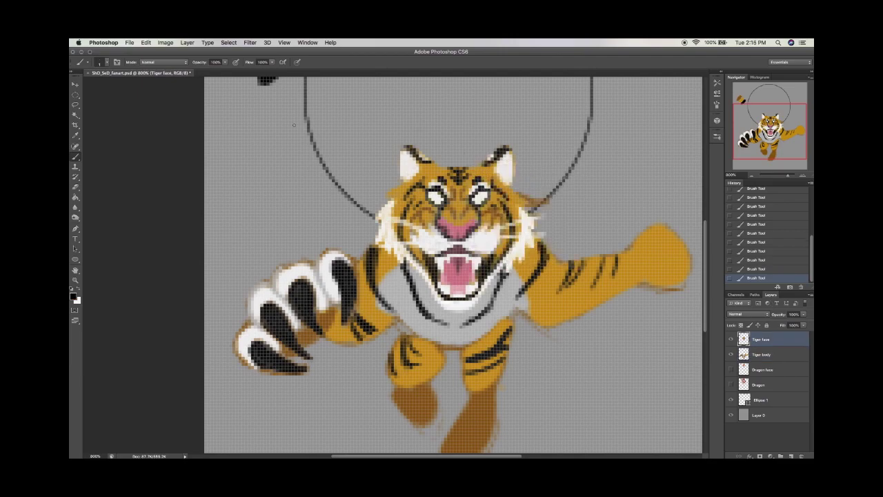
pyautogui.moveTo(442, 362); pyautogui.dragTo(414, 369)
pyautogui.moveTo(434, 348); pyautogui.dragTo(411, 360)
pyautogui.moveTo(399, 359); pyautogui.dragTo(391, 384)
pyautogui.press('x')
pyautogui.moveTo(480, 342); pyautogui.dragTo(463, 355)
pyautogui.moveTo(478, 362); pyautogui.dragTo(426, 382)
pyautogui.moveTo(447, 346); pyautogui.dragTo(439, 361)
pyautogui.keyDown('alt'); pyautogui.click(429, 337); pyautogui.keyUp('alt')
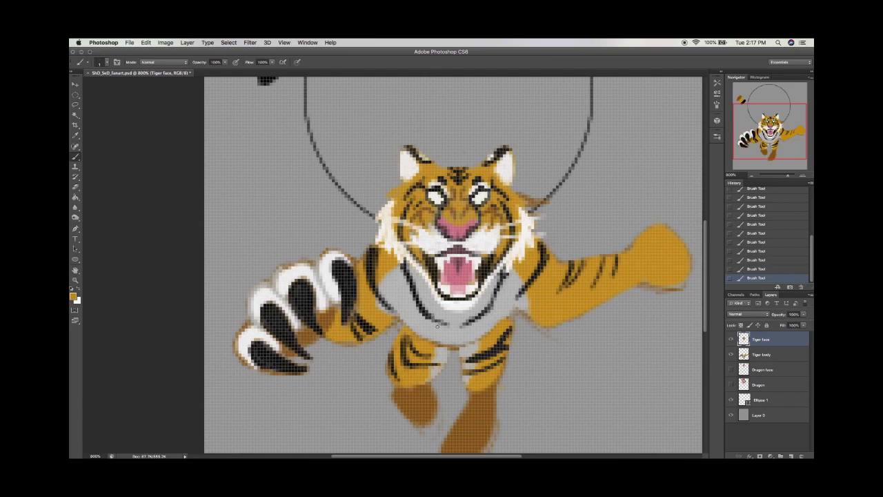
# Paint the underside of the tiger's outstretched right arm light grey from the chest to the paw
pyautogui.keyDown('alt'); pyautogui.click(512, 301); pyautogui.keyUp('alt')
pyautogui.moveTo(528, 312); pyautogui.dragTo(640, 273)
pyautogui.moveTo(575, 316)
pyautogui.mouseDown()
pyautogui.moveTo(656, 282)
pyautogui.moveTo(659, 247)
pyautogui.moveTo(641, 250)
pyautogui.moveTo(679, 238)
pyautogui.mouseUp()
pyautogui.click(752, 215)
# Paint brown pads on the raised right paw and a brown toe below the left paw's claws
pyautogui.moveTo(665, 238); pyautogui.dragTo(686, 262)
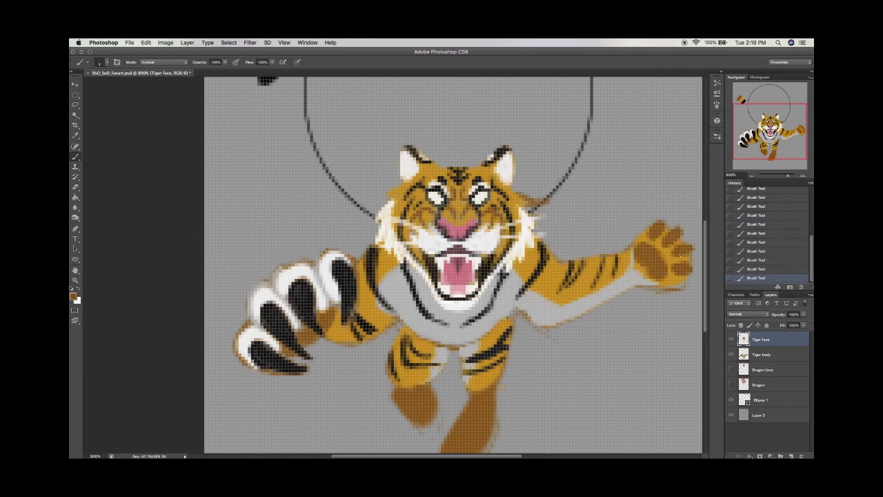
pyautogui.moveTo(636, 242); pyautogui.dragTo(633, 228)
pyautogui.moveTo(255, 376); pyautogui.dragTo(273, 385)
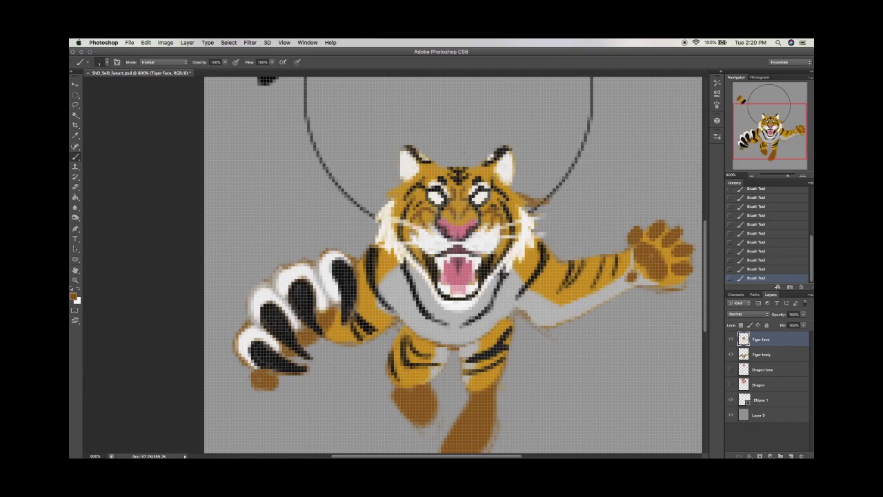
# Paint white fur around and between the brown pads of the raised right paw
pyautogui.press('x')
pyautogui.moveTo(634, 261)
pyautogui.mouseDown()
pyautogui.moveTo(629, 226)
pyautogui.moveTo(635, 273)
pyautogui.mouseUp()
pyautogui.moveTo(645, 242)
pyautogui.mouseDown()
pyautogui.moveTo(672, 221)
pyautogui.moveTo(668, 261)
pyautogui.moveTo(583, 308)
pyautogui.moveTo(624, 279)
pyautogui.mouseUp()
pyautogui.press('x')
pyautogui.press('x')
pyautogui.moveTo(625, 244); pyautogui.dragTo(629, 226)
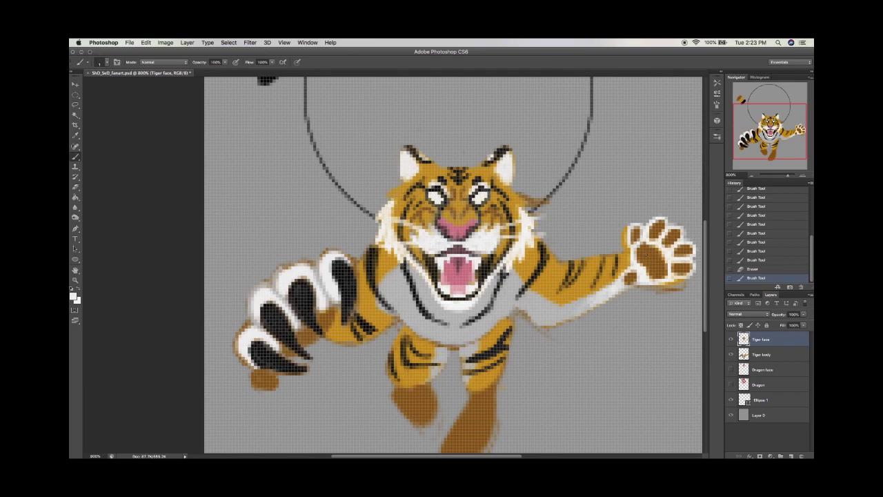
# Paint thin black claws at the toe tips of the raised right paw
pyautogui.press('x')
pyautogui.moveTo(666, 203); pyautogui.dragTo(669, 216)
pyautogui.moveTo(634, 211); pyautogui.dragTo(617, 246)
pyautogui.hscroll(3, 621, 228)
pyautogui.moveTo(617, 258); pyautogui.dragTo(618, 268)
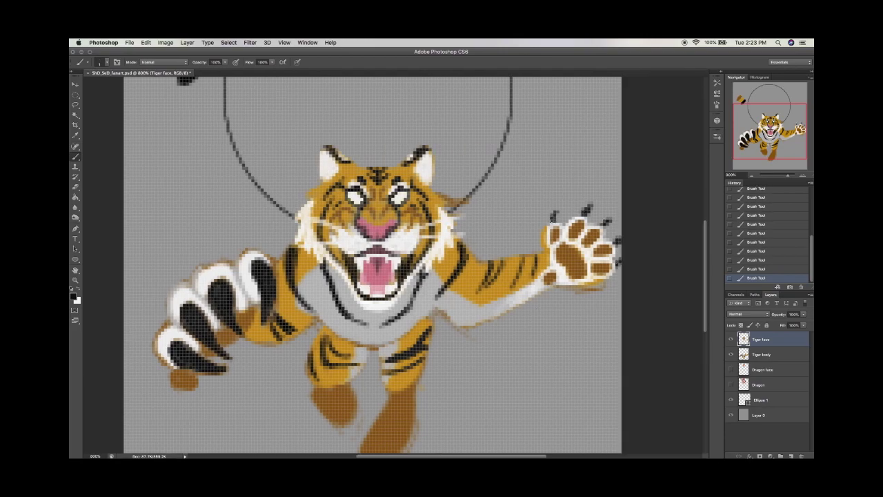
# With the Tiger face layer temporarily hidden, delete a lassoed area near the right arm from the Tiger body layer
pyautogui.click(752, 176)
pyautogui.click(752, 175)
pyautogui.click(752, 175)
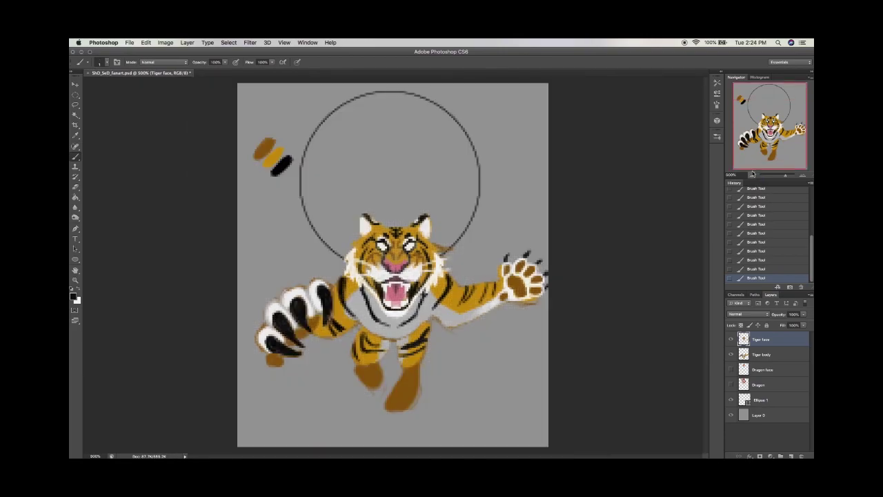
pyautogui.press('super+equal')
pyautogui.press('super+equal')
pyautogui.click(731, 339)
pyautogui.click(762, 354)
pyautogui.press('l')
pyautogui.moveTo(483, 292); pyautogui.dragTo(481, 318)
pyautogui.press('Delete')
pyautogui.press('super+d')
pyautogui.click(731, 338)
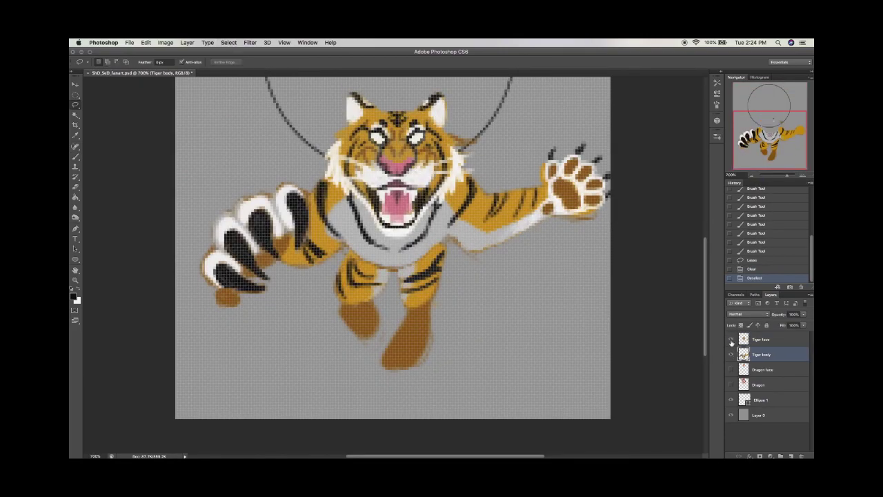
# Cut and paste a lassoed part of the tiger, shift it slightly left and merge the visible layers
pyautogui.moveTo(319, 313); pyautogui.dragTo(414, 130)
pyautogui.press('super+c')
pyautogui.press('Delete')
pyautogui.press('super+v')
pyautogui.press('v')
pyautogui.moveTo(592, 187)
pyautogui.mouseDown()
pyautogui.moveTo(586, 195)
pyautogui.moveTo(590, 187)
pyautogui.mouseUp()
pyautogui.press('e')
pyautogui.press('super+e')
# Hide the Ellipse 1 layer and erase the brown toe below the left paw and the brown edge under the right paw
pyautogui.click(731, 339)
pyautogui.click(731, 399)
pyautogui.click(731, 338)
pyautogui.click(762, 338)
pyautogui.moveTo(219, 296)
pyautogui.mouseDown()
pyautogui.moveTo(225, 313)
pyautogui.moveTo(215, 293)
pyautogui.mouseUp()
pyautogui.click(762, 354)
pyautogui.moveTo(593, 215); pyautogui.dragTo(567, 222)
pyautogui.click(559, 293)
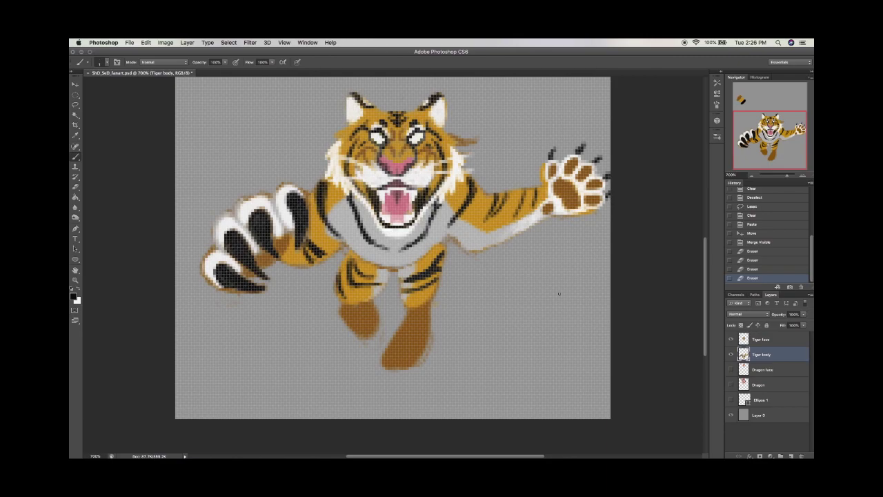
# Erase the brown tuft beside the tiger's right cheek on the Tiger body layer
pyautogui.press('b')
pyautogui.moveTo(494, 282); pyautogui.dragTo(498, 315)
pyautogui.press('e')
pyautogui.moveTo(451, 134); pyautogui.dragTo(468, 145)
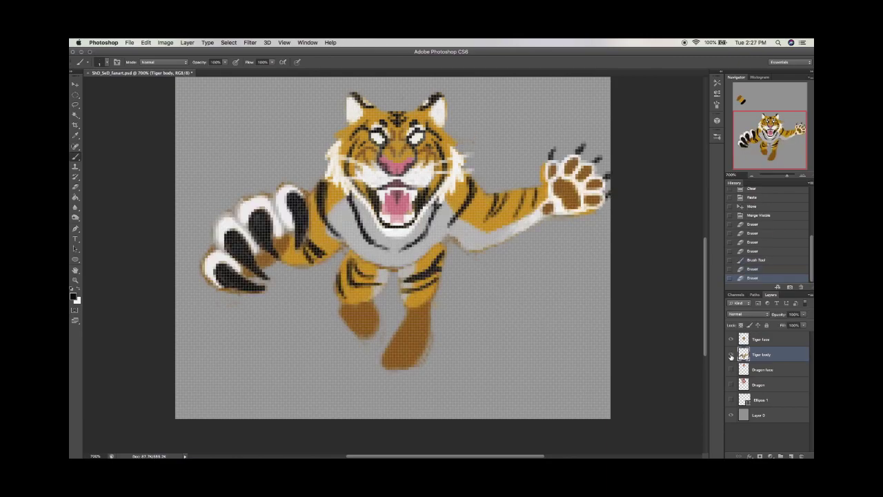
pyautogui.click(731, 354)
pyautogui.click(731, 354)
# Paint a fifth white toe with a black claw at the bottom of the left paw
pyautogui.press('x')
pyautogui.moveTo(228, 293); pyautogui.dragTo(236, 307)
pyautogui.press('x')
pyautogui.moveTo(240, 297); pyautogui.dragTo(245, 304)
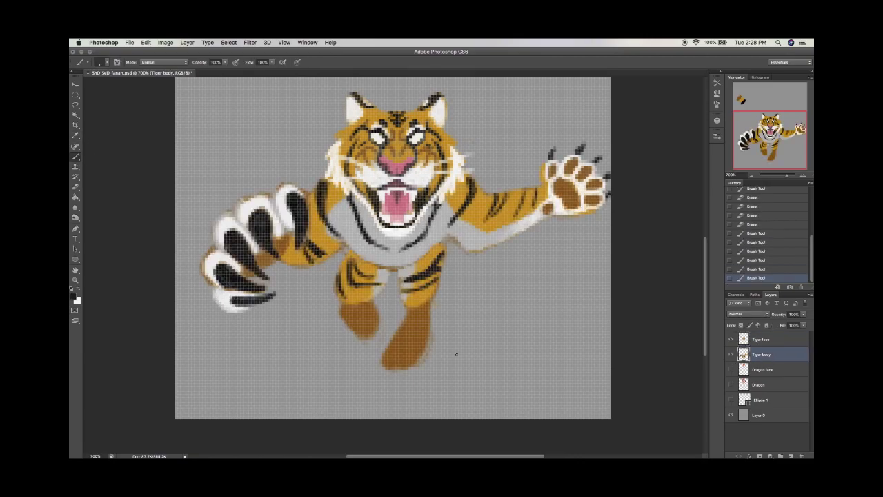
# Erase the rough lower edges of the brown lower legs and paint darker brown toe lines on the right one
pyautogui.press('e')
pyautogui.moveTo(386, 365); pyautogui.dragTo(407, 369)
pyautogui.moveTo(359, 335); pyautogui.dragTo(380, 330)
pyautogui.press('b')
pyautogui.keyDown('alt'); pyautogui.click(403, 348); pyautogui.keyUp('alt')
pyautogui.moveTo(399, 368); pyautogui.dragTo(408, 374)
pyautogui.moveTo(378, 353); pyautogui.dragTo(394, 372)
pyautogui.hotkey('ctrl', 'alt', 'z')
pyautogui.moveTo(384, 342); pyautogui.dragTo(405, 355)
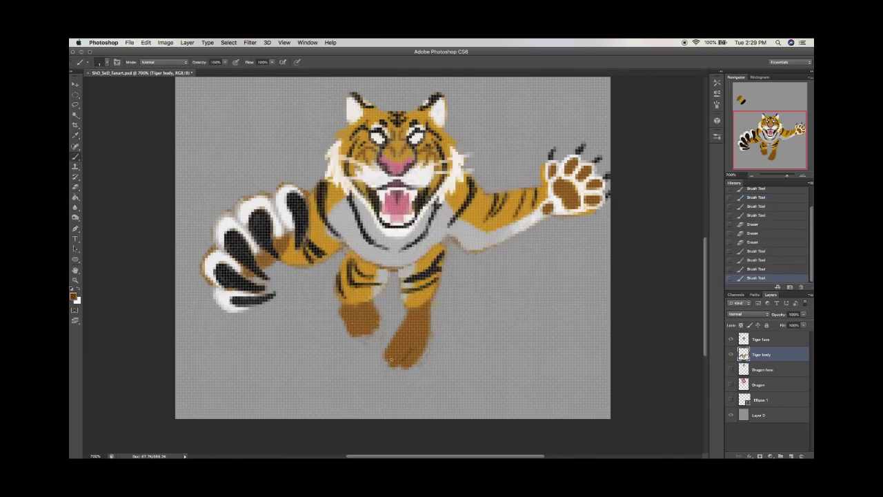
# Shape the toes of both brown lower paws with brown strokes and trim the left one's edge
pyautogui.keyDown('alt'); pyautogui.click(412, 340); pyautogui.keyUp('alt')
pyautogui.moveTo(343, 317)
pyautogui.mouseDown()
pyautogui.moveTo(344, 333)
pyautogui.moveTo(409, 353)
pyautogui.mouseUp()
pyautogui.moveTo(355, 334)
pyautogui.mouseDown()
pyautogui.moveTo(372, 322)
pyautogui.moveTo(341, 323)
pyautogui.mouseUp()
pyautogui.press('e')
pyautogui.moveTo(377, 302); pyautogui.dragTo(380, 321)
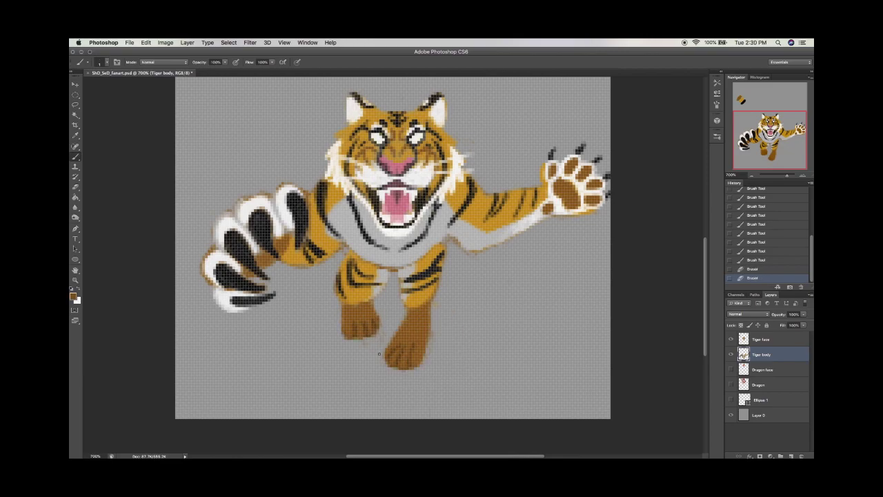
pyautogui.press('b')
pyautogui.moveTo(397, 364); pyautogui.dragTo(402, 374)
pyautogui.hotkey('ctrl', 'z')
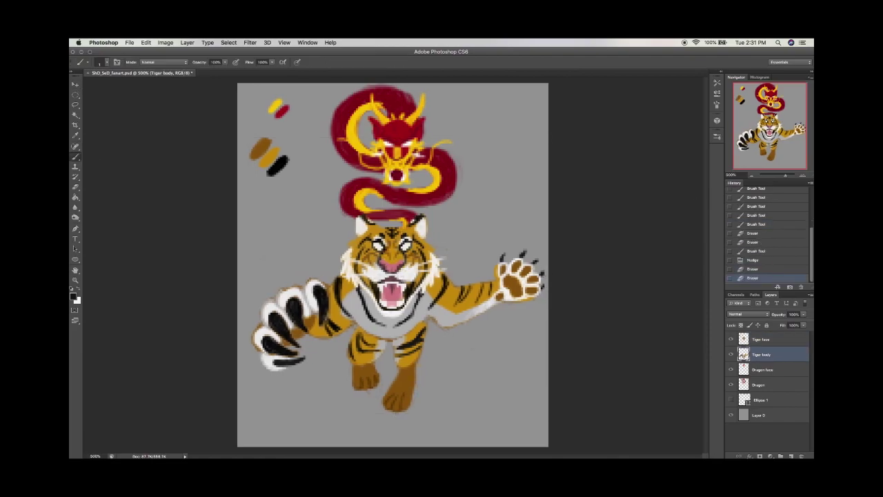
# Save the document under the new name ShD_SeD_fanart_02.psd
pyautogui.press('super+shift+s')
pyautogui.press('Return')
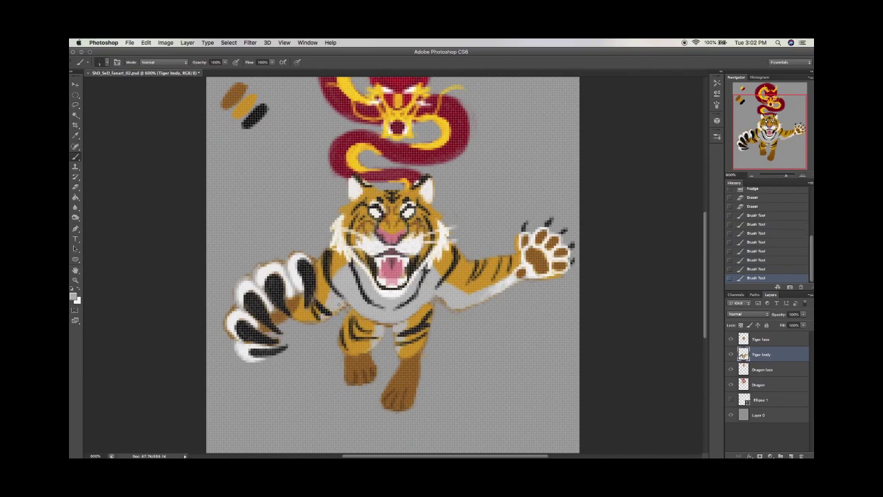
# Hide both tiger layers and the dragon face, and smooth the red body's outer curves on the Dragon layer
pyautogui.moveTo(731, 339); pyautogui.dragTo(730, 354)
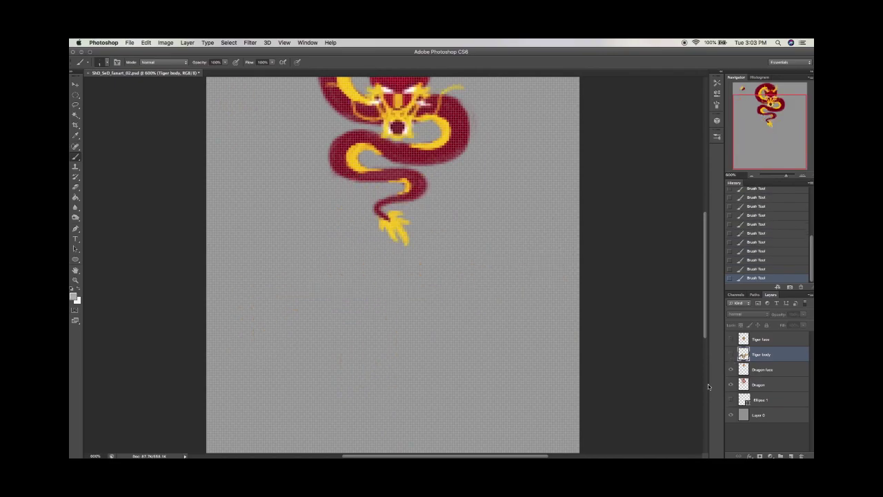
pyautogui.scroll(3, 707, 387)
pyautogui.click(729, 370)
pyautogui.keyDown('alt'); pyautogui.click(403, 216); pyautogui.keyUp('alt')
pyautogui.moveTo(402, 215)
pyautogui.mouseDown()
pyautogui.moveTo(400, 227)
pyautogui.moveTo(396, 183)
pyautogui.moveTo(367, 281)
pyautogui.mouseUp()
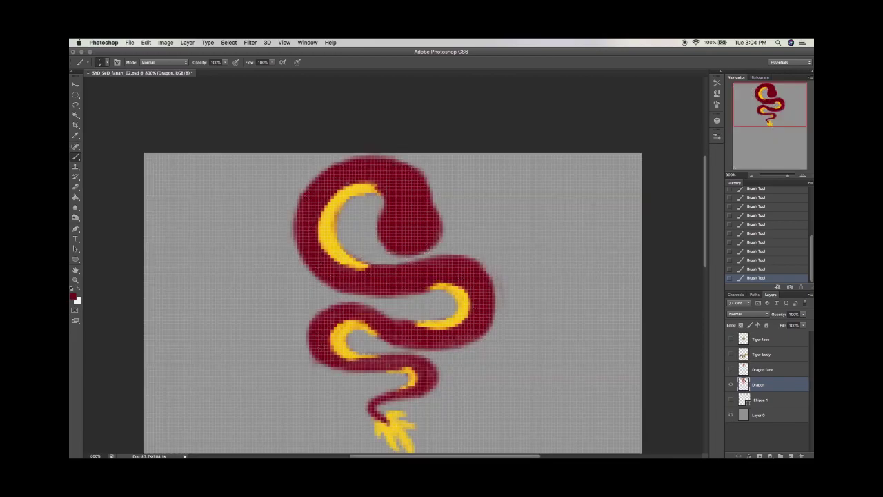
pyautogui.moveTo(491, 320); pyautogui.dragTo(487, 265)
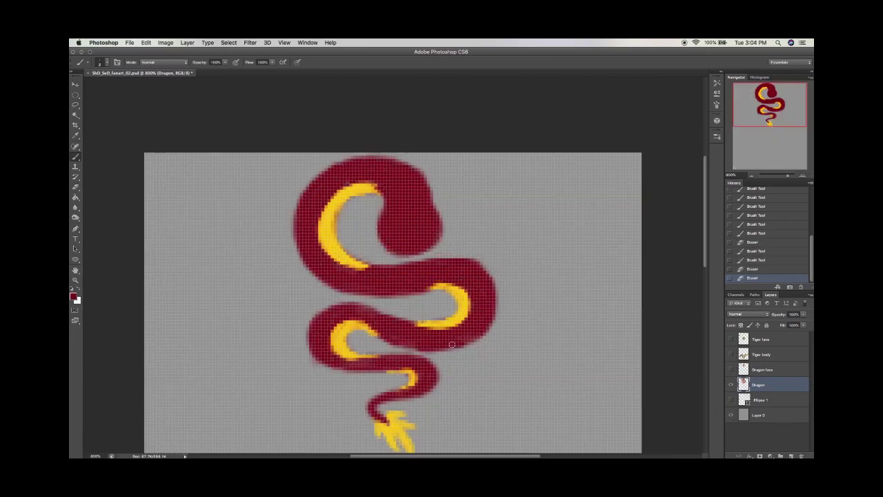
# Refine the yellow belly bands along the dragon's coils, tapering their tips with yellow and dark red strokes
pyautogui.keyDown('alt'); pyautogui.click(415, 323); pyautogui.keyUp('alt')
pyautogui.moveTo(260, 302); pyautogui.dragTo(263, 334)
pyautogui.hotkey('ctrl', 'z')
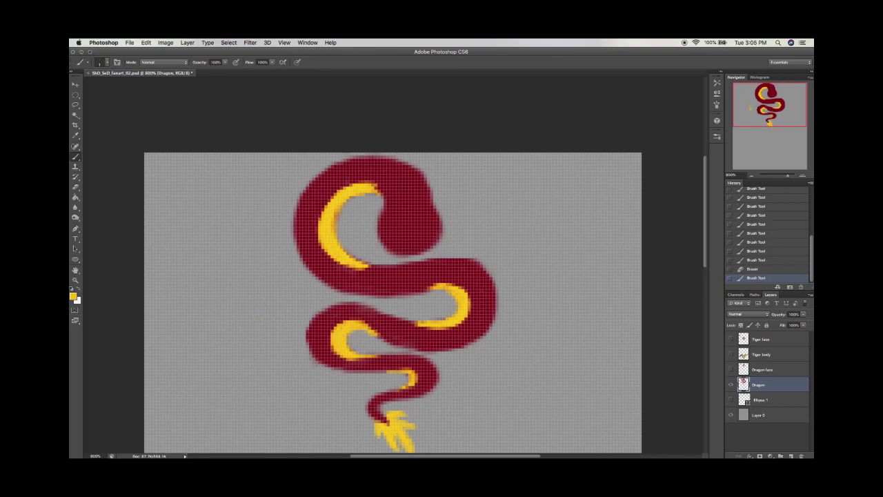
pyautogui.moveTo(360, 268); pyautogui.dragTo(332, 196)
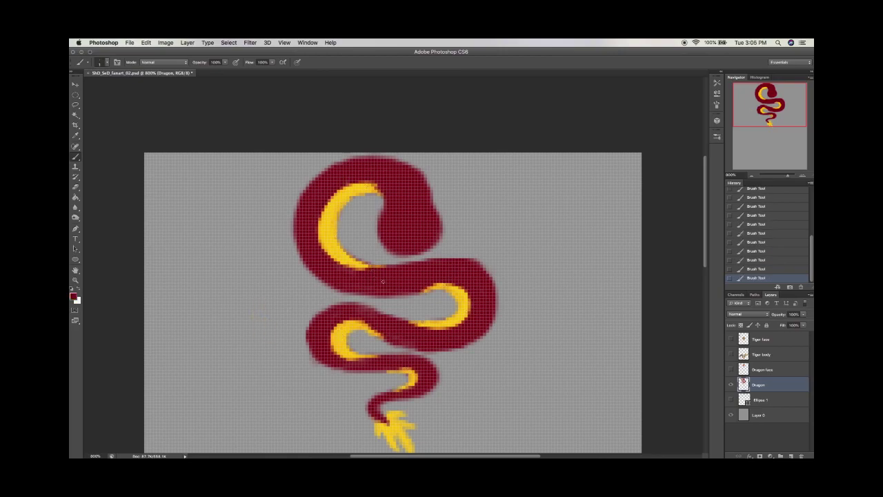
pyautogui.moveTo(380, 183); pyautogui.dragTo(359, 181)
pyautogui.moveTo(370, 269); pyautogui.dragTo(355, 268)
pyautogui.moveTo(423, 289); pyautogui.dragTo(454, 285)
pyautogui.moveTo(445, 324); pyautogui.dragTo(414, 328)
pyautogui.moveTo(414, 369); pyautogui.dragTo(384, 369)
pyautogui.moveTo(400, 372)
pyautogui.mouseDown()
pyautogui.moveTo(348, 375)
pyautogui.moveTo(396, 372)
pyautogui.mouseUp()
pyautogui.moveTo(487, 358); pyautogui.dragTo(452, 375)
pyautogui.hotkey('ctrl', 'z')
# Repaint the white tusks beside the dragon's cheeks on the Dragon face layer and touch up the cheek shading
pyautogui.press('x')
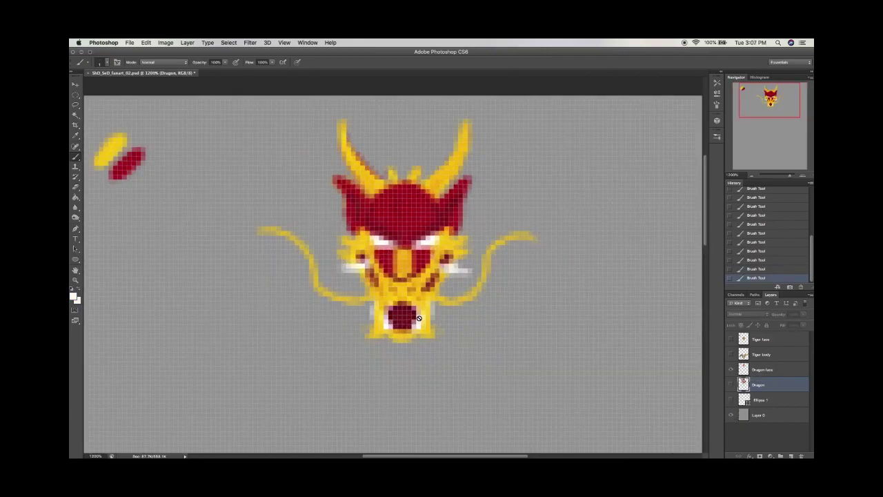
pyautogui.moveTo(348, 266); pyautogui.dragTo(372, 262)
pyautogui.moveTo(440, 267)
pyautogui.mouseDown()
pyautogui.moveTo(467, 270)
pyautogui.moveTo(423, 290)
pyautogui.mouseUp()
pyautogui.keyDown('alt'); pyautogui.click(362, 256); pyautogui.keyUp('alt')
pyautogui.click(373, 282)
pyautogui.press('x')
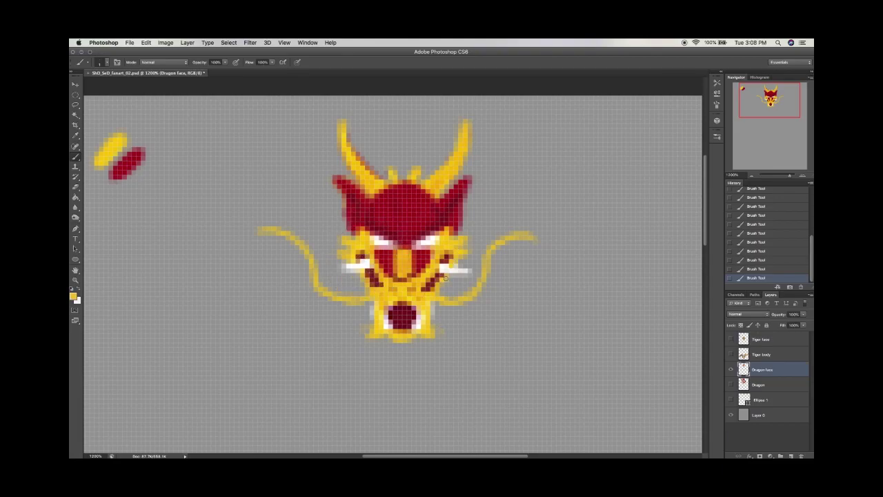
# Lasso the dragon's right tusk area and nudge it up to line up with the left tusk
pyautogui.press('l')
pyautogui.moveTo(441, 261)
pyautogui.mouseDown()
pyautogui.moveTo(436, 288)
pyautogui.moveTo(443, 286)
pyautogui.moveTo(421, 302)
pyautogui.mouseUp()
pyautogui.hotkey('ctrl', 'Up')
pyautogui.hotkey('ctrl', 'd')
# Retouch the dragon's snout with yellow and red, narrowing the red triangles beside the nose, and undo the last strokes
pyautogui.press('b')
pyautogui.press('x')
pyautogui.click(377, 272)
pyautogui.click(384, 286)
pyautogui.click(425, 287)
pyautogui.press('x')
pyautogui.rightClick(391, 292)
pyautogui.press('Escape')
pyautogui.press('x')
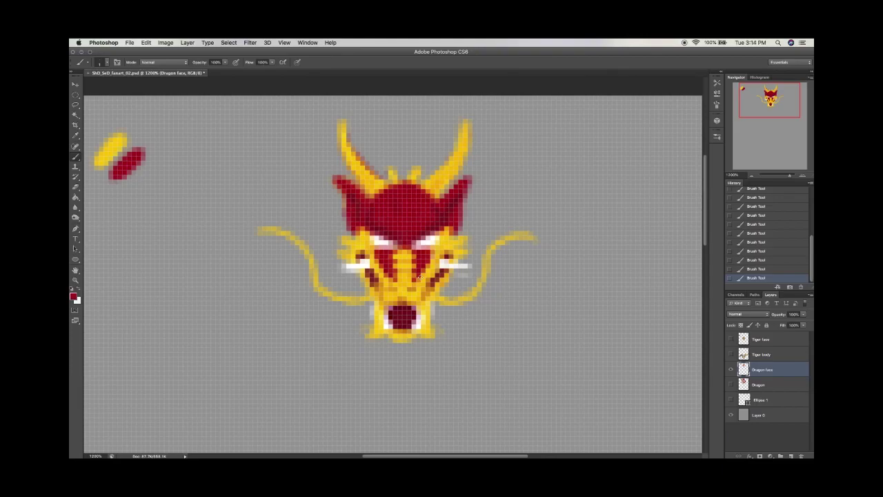
pyautogui.hotkey('ctrl', 'alt', 'z')
pyautogui.hotkey('ctrl', 'alt', 'z')
# Repaint the dragon's horns in solid yellow and enlarge the two small spikes between them
pyautogui.keyDown('alt'); pyautogui.click(346, 155); pyautogui.keyUp('alt')
pyautogui.moveTo(342, 135)
pyautogui.mouseDown()
pyautogui.moveTo(472, 125)
pyautogui.moveTo(347, 150)
pyautogui.moveTo(386, 163)
pyautogui.moveTo(385, 175)
pyautogui.moveTo(423, 181)
pyautogui.mouseUp()
pyautogui.moveTo(385, 172); pyautogui.dragTo(408, 175)
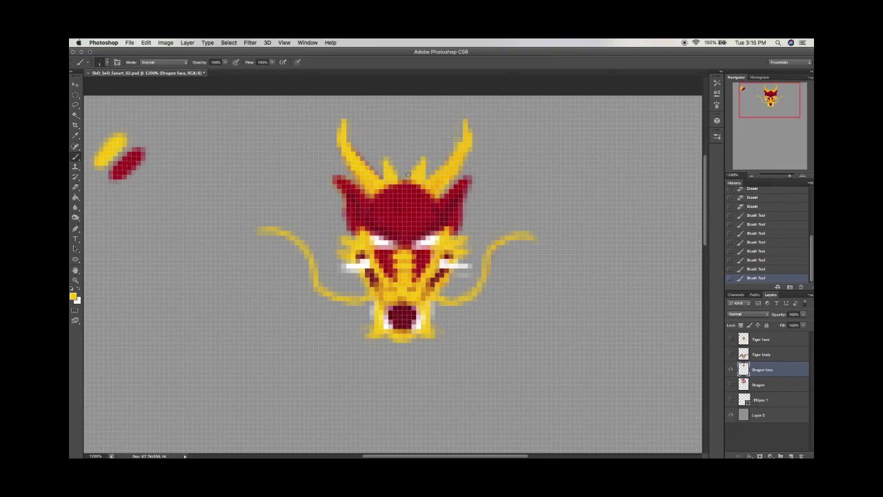
# Clean up the edges of the dragon's ears and brow with dark red strokes
pyautogui.keyDown('alt'); pyautogui.click(461, 189); pyautogui.keyUp('alt')
pyautogui.moveTo(345, 194); pyautogui.dragTo(345, 213)
pyautogui.moveTo(356, 227); pyautogui.dragTo(360, 236)
pyautogui.moveTo(448, 228)
pyautogui.mouseDown()
pyautogui.moveTo(460, 236)
pyautogui.moveTo(437, 234)
pyautogui.mouseUp()
# Paint white teeth around the dragon's open mouth and add dark red pixels at its upper corners
pyautogui.keyDown('alt'); pyautogui.click(383, 242); pyautogui.keyUp('alt')
pyautogui.moveTo(386, 317)
pyautogui.mouseDown()
pyautogui.moveTo(415, 327)
pyautogui.moveTo(412, 307)
pyautogui.mouseUp()
pyautogui.keyDown('alt'); pyautogui.click(418, 319); pyautogui.keyUp('alt')
pyautogui.click(420, 311)
pyautogui.click(386, 311)
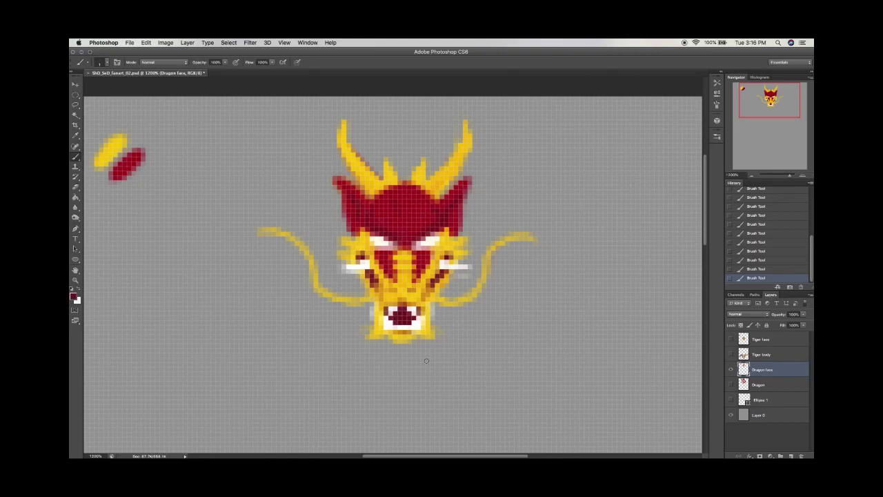
# Paint the dragon's jaw outline solid yellow and erase the stray pixels around the tusks and jaw
pyautogui.moveTo(380, 317)
pyautogui.mouseDown()
pyautogui.moveTo(400, 340)
pyautogui.moveTo(421, 333)
pyautogui.mouseUp()
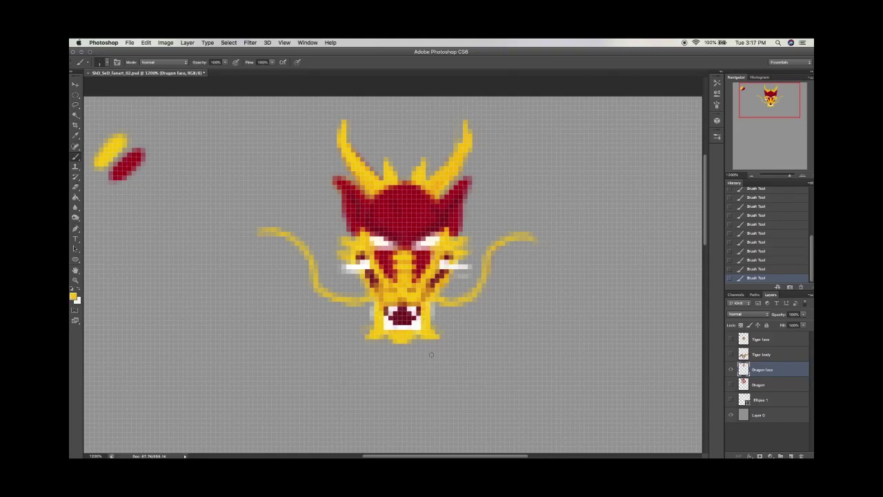
pyautogui.press('e')
pyautogui.moveTo(340, 271); pyautogui.dragTo(355, 271)
pyautogui.moveTo(454, 277); pyautogui.dragTo(468, 277)
pyautogui.moveTo(370, 307); pyautogui.dragTo(370, 324)
pyautogui.moveTo(433, 302); pyautogui.dragTo(434, 319)
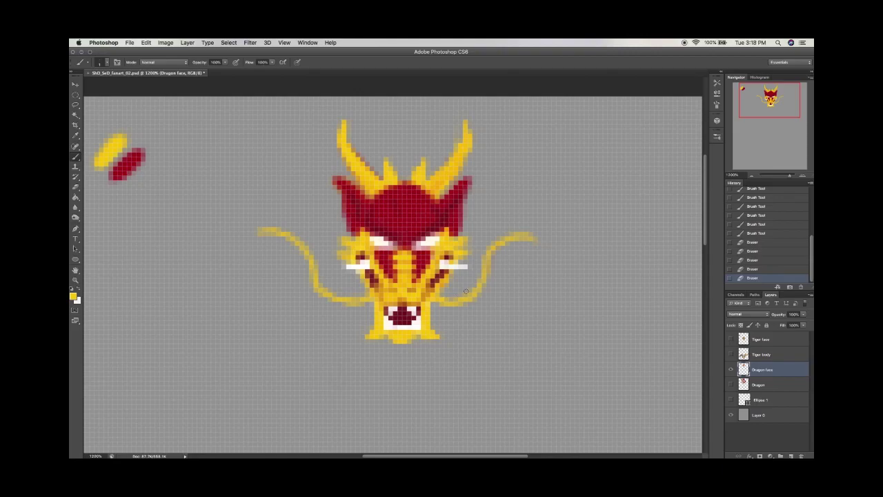
# Repaint the dragon's two long curved whiskers in solid yellow
pyautogui.press('b')
pyautogui.moveTo(444, 304)
pyautogui.mouseDown()
pyautogui.moveTo(472, 297)
pyautogui.moveTo(537, 237)
pyautogui.mouseUp()
pyautogui.moveTo(253, 232)
pyautogui.mouseDown()
pyautogui.moveTo(283, 235)
pyautogui.moveTo(327, 295)
pyautogui.mouseUp()
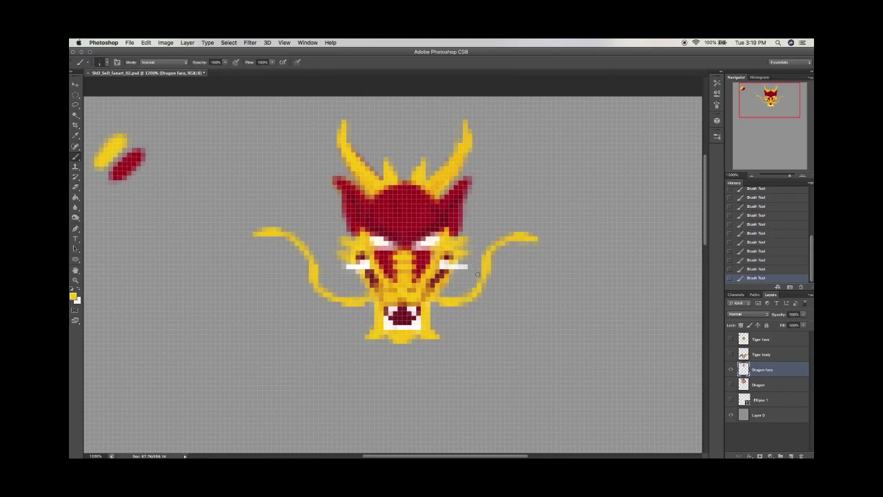
# Undo the latest strokes on the dragon's face and erase the stray pixels beside its cheek
pyautogui.hotkey('ctrl', 'alt', 'z')
pyautogui.hotkey('ctrl', 'alt', 'z')
pyautogui.hotkey('ctrl', 'alt', 'z')
pyautogui.hotkey('ctrl', 'alt', 'z')
pyautogui.hotkey('ctrl', 'alt', 'z')
pyautogui.hotkey('ctrl', 'alt', 'z')
pyautogui.hotkey('ctrl', 'alt', 'z')
pyautogui.press('e')
pyautogui.moveTo(352, 239)
pyautogui.mouseDown()
pyautogui.moveTo(337, 239)
pyautogui.moveTo(339, 256)
pyautogui.mouseUp()
# Paint white patches below both of the dragon's eyes and touch up the muzzle shading in darker gold
pyautogui.press('b')
pyautogui.moveTo(455, 262)
pyautogui.mouseDown()
pyautogui.moveTo(464, 260)
pyautogui.moveTo(454, 262)
pyautogui.mouseUp()
pyautogui.press('x')
pyautogui.moveTo(356, 262); pyautogui.dragTo(371, 258)
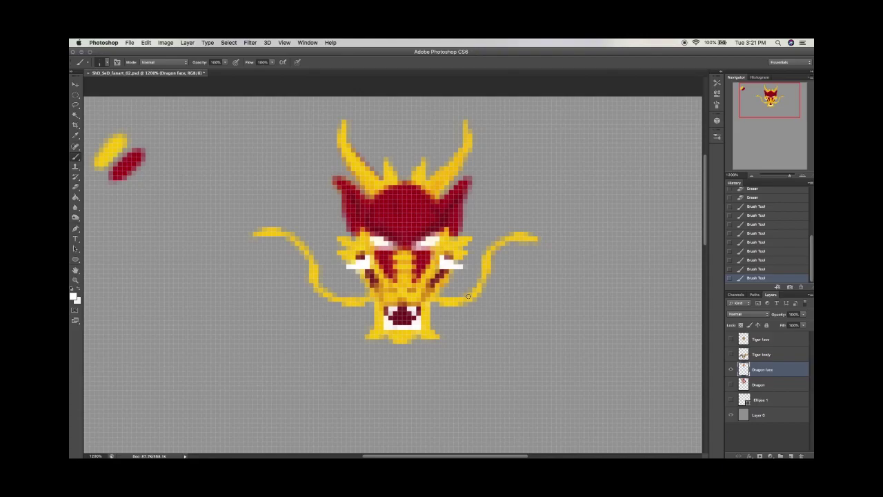
pyautogui.keyDown('alt'); pyautogui.click(372, 262); pyautogui.keyUp('alt')
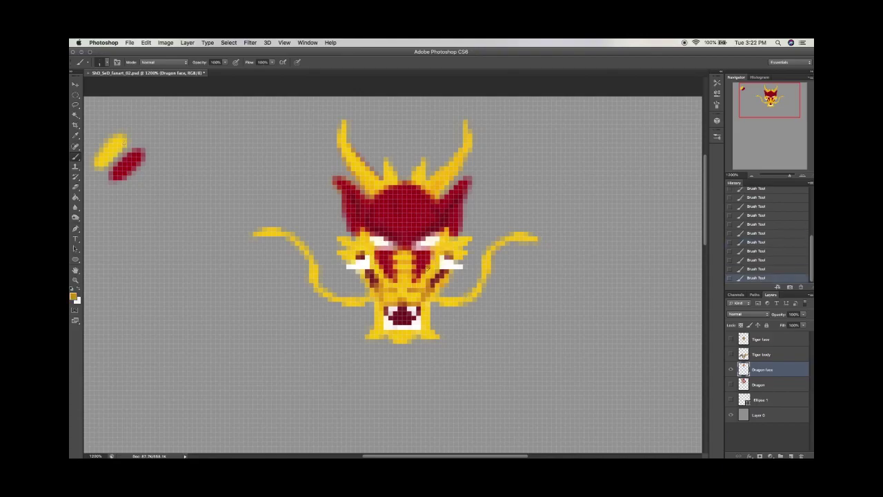
pyautogui.moveTo(376, 284)
pyautogui.mouseDown()
pyautogui.moveTo(362, 276)
pyautogui.moveTo(382, 290)
pyautogui.mouseUp()
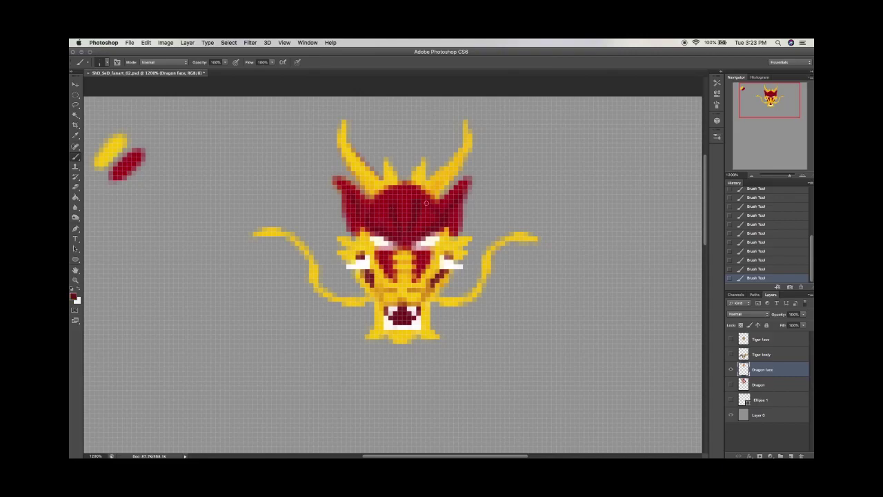
# Show the Dragon layer and refill the dragon's inner belly bands and tail tuft with solid darker gold
pyautogui.press('super+minus')
pyautogui.press('super+minus')
pyautogui.click(731, 385)
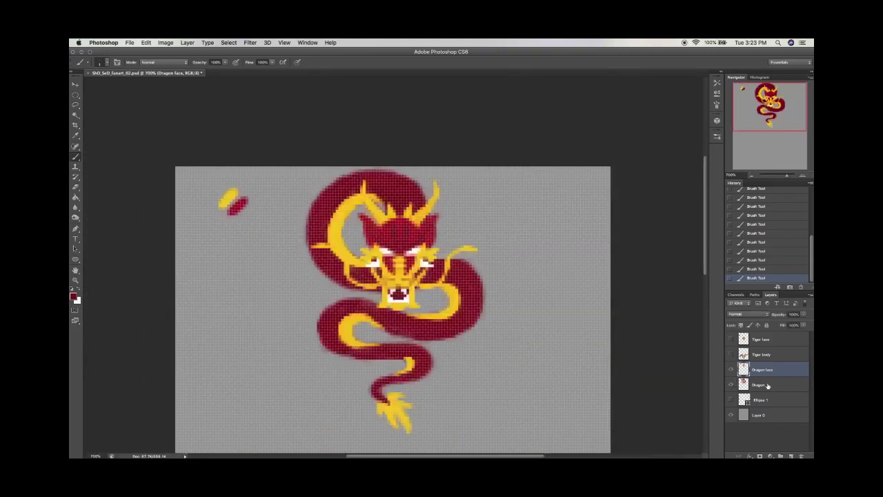
pyautogui.click(762, 384)
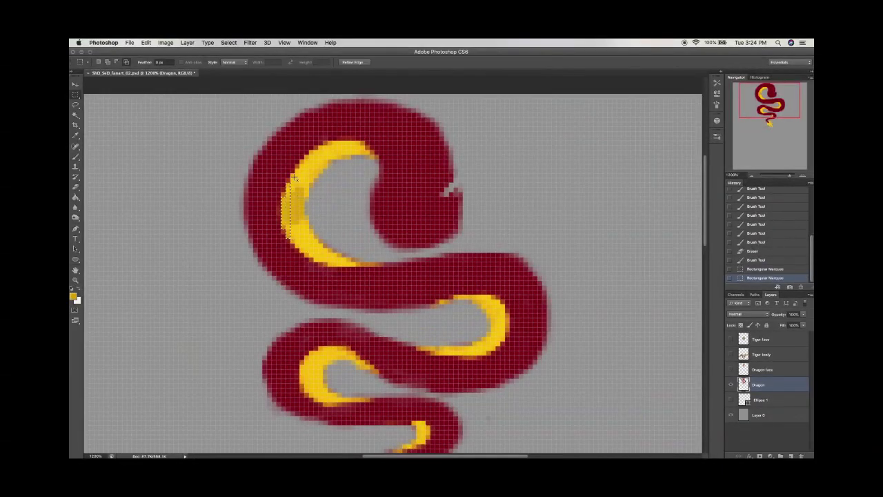
pyautogui.moveTo(294, 178); pyautogui.dragTo(360, 144)
pyautogui.moveTo(331, 238); pyautogui.dragTo(352, 262)
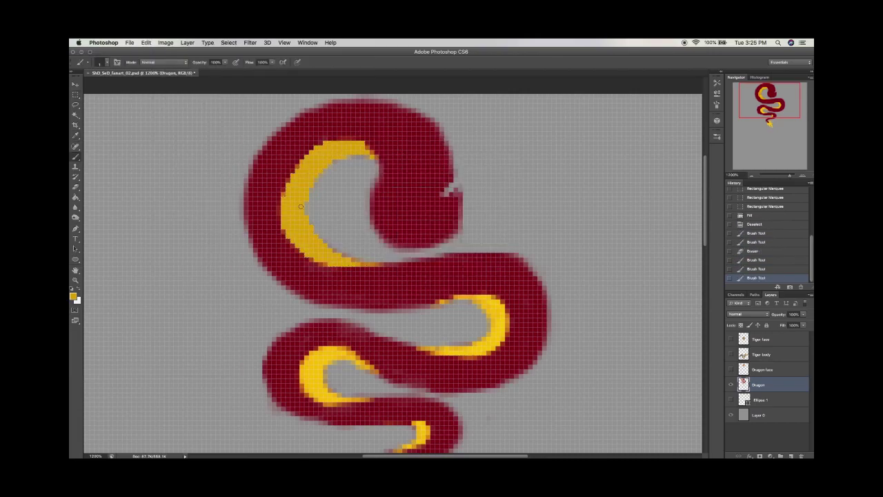
pyautogui.click(731, 369)
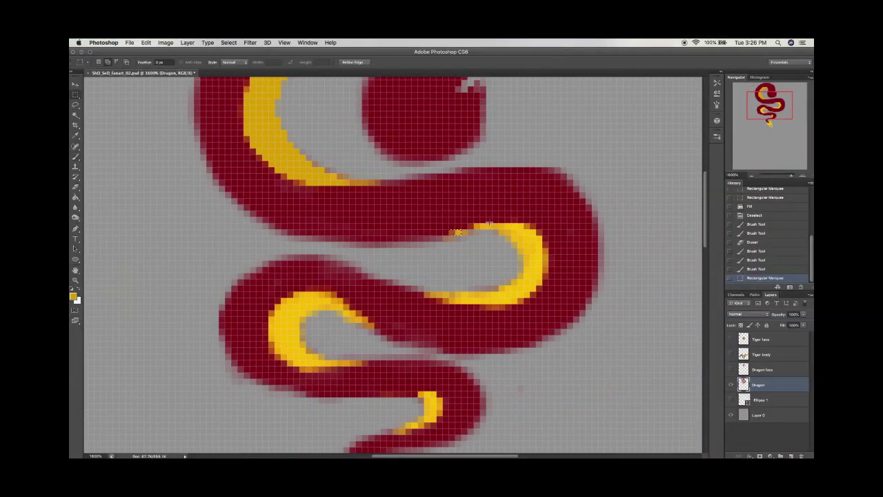
pyautogui.moveTo(525, 229); pyautogui.dragTo(532, 279)
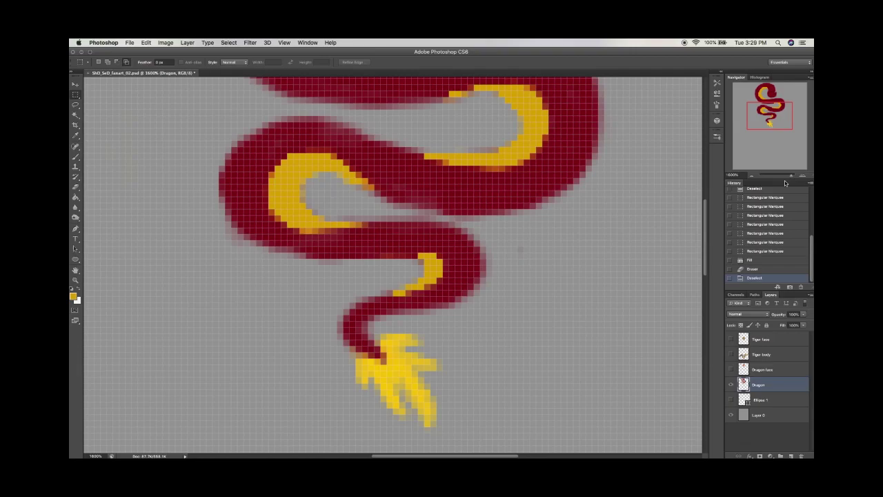
pyautogui.moveTo(380, 334); pyautogui.dragTo(435, 426)
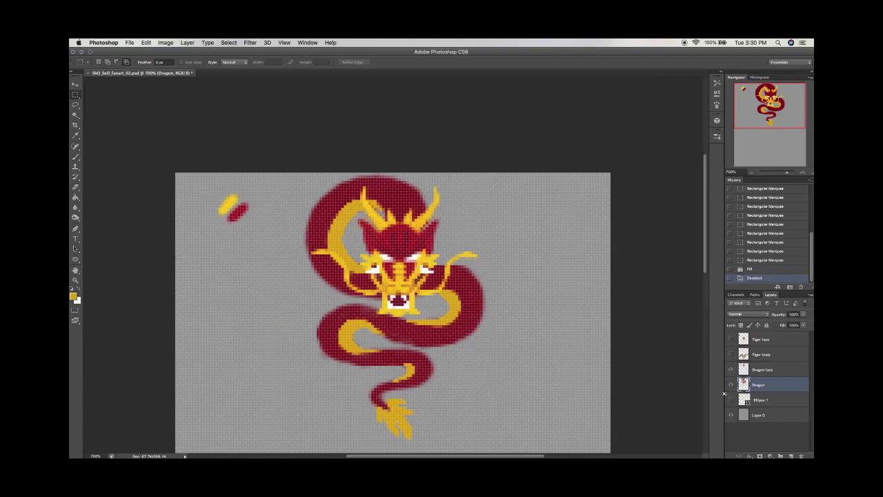
# Paint yellow flame-like spines along the outer edges of the dragon's upper coil and right-hand coil
pyautogui.press('b')
pyautogui.moveTo(387, 207)
pyautogui.mouseDown()
pyautogui.moveTo(397, 181)
pyautogui.moveTo(303, 166)
pyautogui.mouseUp()
pyautogui.scroll(-3, 331, 173)
pyautogui.press('Down')
pyautogui.press('Down')
pyautogui.press('Down')
pyautogui.press('Down')
pyautogui.press('Down')
pyautogui.moveTo(341, 148); pyautogui.dragTo(376, 147)
pyautogui.moveTo(477, 241)
pyautogui.mouseDown()
pyautogui.moveTo(478, 292)
pyautogui.moveTo(424, 320)
pyautogui.mouseUp()
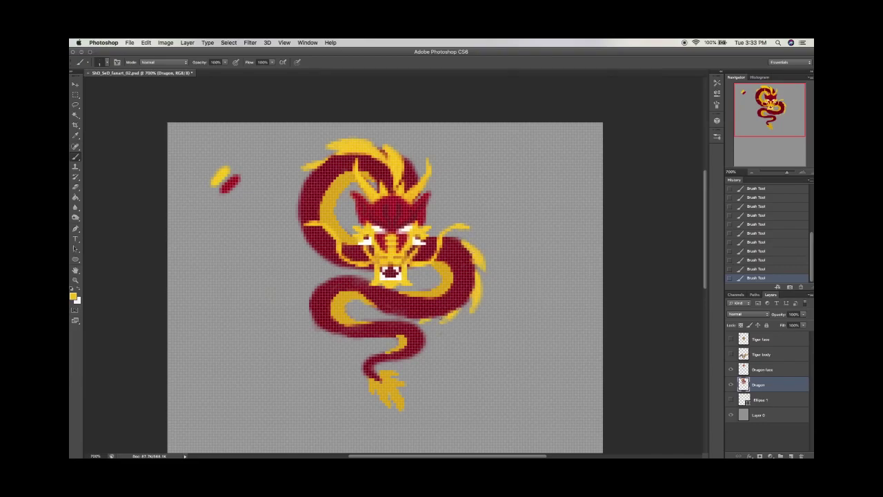
# Paint yellow spines along the outer edges of the dragon's lower coils down toward the tail
pyautogui.moveTo(318, 276)
pyautogui.mouseDown()
pyautogui.moveTo(302, 329)
pyautogui.moveTo(327, 338)
pyautogui.mouseUp()
pyautogui.moveTo(341, 273); pyautogui.dragTo(423, 317)
pyautogui.moveTo(321, 326); pyautogui.dragTo(424, 334)
pyautogui.moveTo(325, 273)
pyautogui.mouseDown()
pyautogui.moveTo(349, 277)
pyautogui.moveTo(409, 315)
pyautogui.mouseUp()
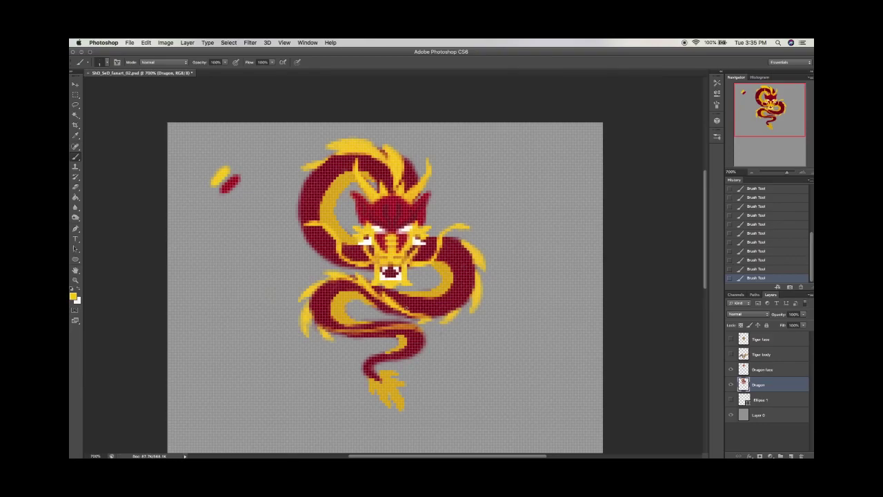
pyautogui.moveTo(322, 329)
pyautogui.mouseDown()
pyautogui.moveTo(426, 353)
pyautogui.moveTo(411, 359)
pyautogui.mouseUp()
pyautogui.moveTo(359, 330)
pyautogui.mouseDown()
pyautogui.moveTo(417, 327)
pyautogui.moveTo(418, 337)
pyautogui.mouseUp()
# Step back through the last six strokes on the lower spines and restore them
pyautogui.keyDown('alt'); pyautogui.click(399, 326); pyautogui.keyUp('alt')
pyautogui.hotkey('ctrl', 'alt', 'z')
pyautogui.hotkey('ctrl', 'alt', 'z')
pyautogui.hotkey('ctrl', 'alt', 'z')
pyautogui.hotkey('ctrl', 'alt', 'z')
pyautogui.hotkey('ctrl', 'alt', 'z')
pyautogui.hotkey('ctrl', 'alt', 'z')
pyautogui.hotkey('ctrl', 'shift', 'z')
pyautogui.hotkey('ctrl', 'shift', 'z')
pyautogui.hotkey('ctrl', 'shift', 'z')
pyautogui.hotkey('ctrl', 'shift', 'z')
pyautogui.hotkey('ctrl', 'shift', 'z')
pyautogui.hotkey('ctrl', 'shift', 'z')
# Hide the Dragon face layer and paint yellow spines on the upper coil's underside and across the middle coil
pyautogui.rightClick(312, 195)
pyautogui.keyDown('alt'); pyautogui.click(314, 222); pyautogui.keyUp('alt')
pyautogui.click(731, 369)
pyautogui.keyDown('alt'); pyautogui.click(331, 262); pyautogui.keyUp('alt')
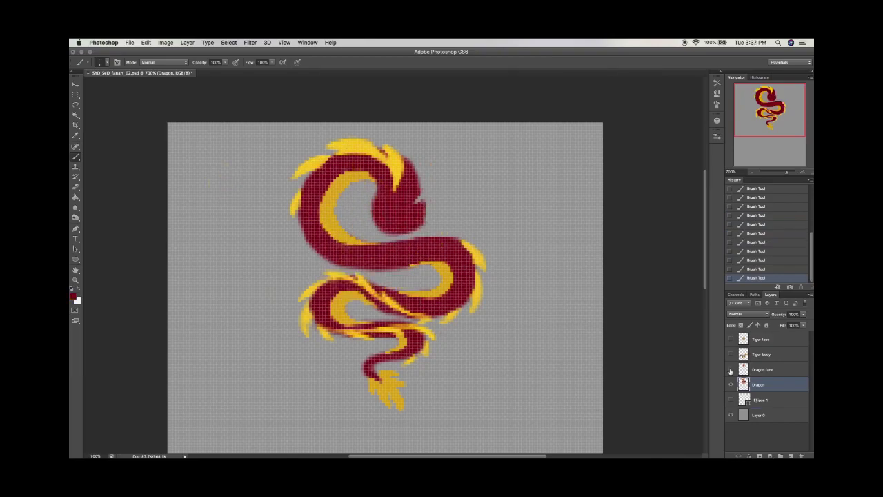
pyautogui.moveTo(348, 266)
pyautogui.mouseDown()
pyautogui.moveTo(456, 234)
pyautogui.moveTo(386, 256)
pyautogui.moveTo(314, 248)
pyautogui.mouseUp()
pyautogui.moveTo(427, 241); pyautogui.dragTo(336, 263)
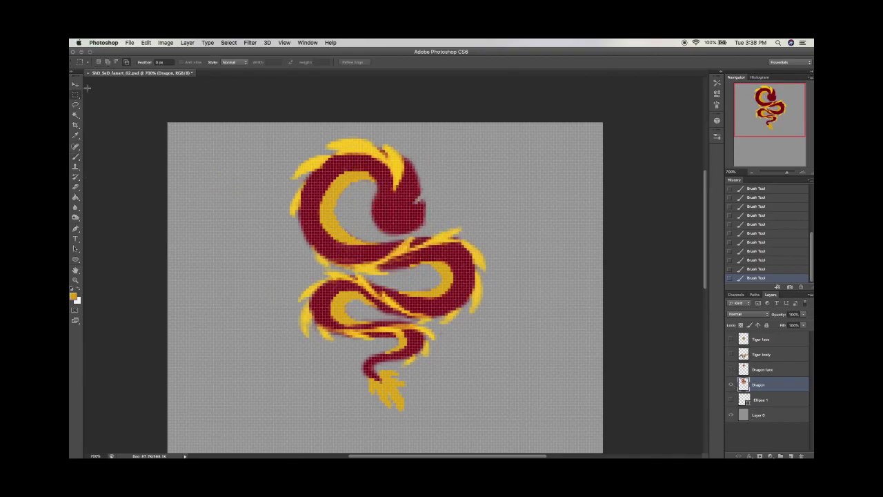
# Lock the Dragon layer's transparent pixels and repaint the back spines in darker gold
pyautogui.press('super+equal')
pyautogui.press('/')
pyautogui.rightClick(315, 128)
pyautogui.press('Escape')
pyautogui.moveTo(280, 176)
pyautogui.mouseDown()
pyautogui.moveTo(297, 324)
pyautogui.moveTo(397, 248)
pyautogui.moveTo(491, 304)
pyautogui.moveTo(428, 295)
pyautogui.mouseUp()
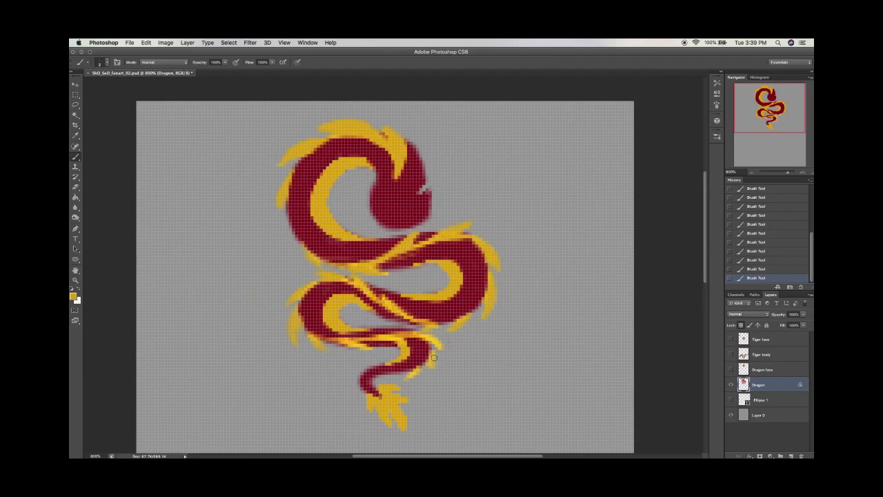
# Show the dragon face and both tiger layers to check the whole emblem, and hide the tiger again
pyautogui.click(730, 369)
pyautogui.moveTo(730, 339); pyautogui.dragTo(730, 354)
pyautogui.click(751, 171)
pyautogui.click(751, 171)
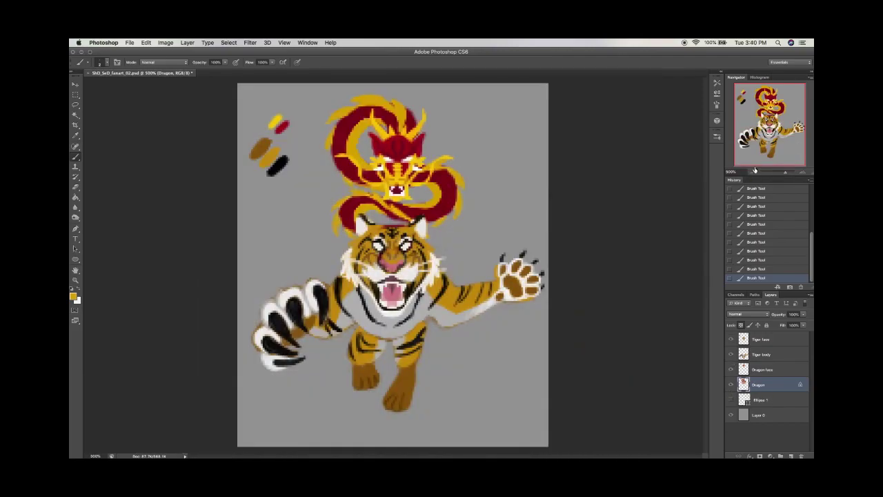
pyautogui.moveTo(731, 339); pyautogui.dragTo(730, 354)
# Sketch a thin dark red arm with a splayed hand reaching out from the left side of the dragon's upper coil
pyautogui.press('super+equal')
pyautogui.press('super+equal')
pyautogui.press('super+equal')
pyautogui.press('super+equal')
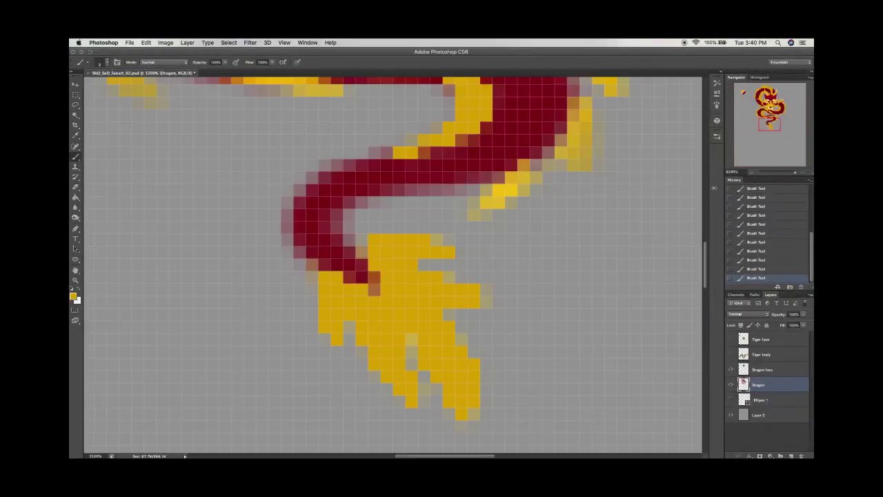
pyautogui.keyDown('alt'); pyautogui.click(268, 195); pyautogui.keyUp('alt')
pyautogui.moveTo(258, 206)
pyautogui.mouseDown()
pyautogui.moveTo(165, 232)
pyautogui.moveTo(186, 272)
pyautogui.mouseUp()
pyautogui.press('super+minus')
pyautogui.press('alt+super+z')
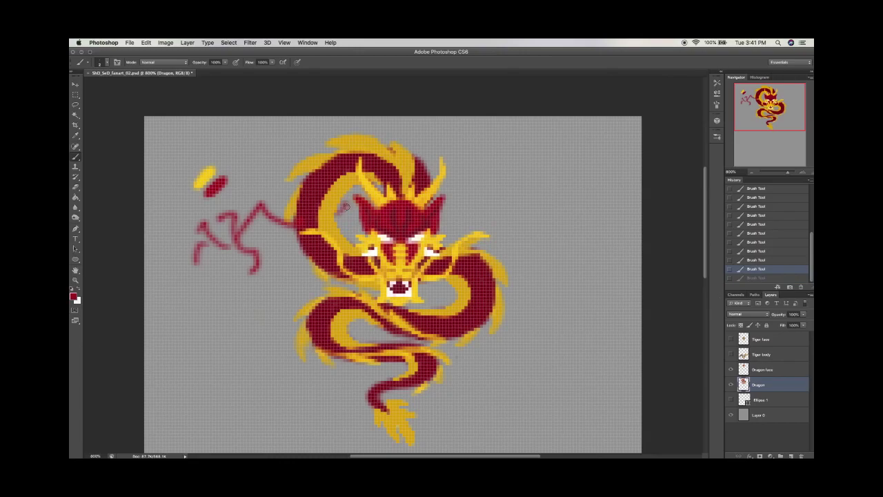
pyautogui.press('shift+super+z')
pyautogui.press('alt+super+z')
pyautogui.press('alt+super+z')
# Thicken the dragon's red fingers and paint a gold palm and pale curved claws on the hand
pyautogui.moveTo(241, 205)
pyautogui.mouseDown()
pyautogui.moveTo(214, 231)
pyautogui.moveTo(245, 276)
pyautogui.moveTo(200, 262)
pyautogui.moveTo(273, 218)
pyautogui.moveTo(228, 259)
pyautogui.moveTo(248, 262)
pyautogui.moveTo(221, 258)
pyautogui.moveTo(242, 233)
pyautogui.mouseUp()
pyautogui.keyDown('alt'); pyautogui.click(399, 343); pyautogui.keyUp('alt')
pyautogui.press('x')
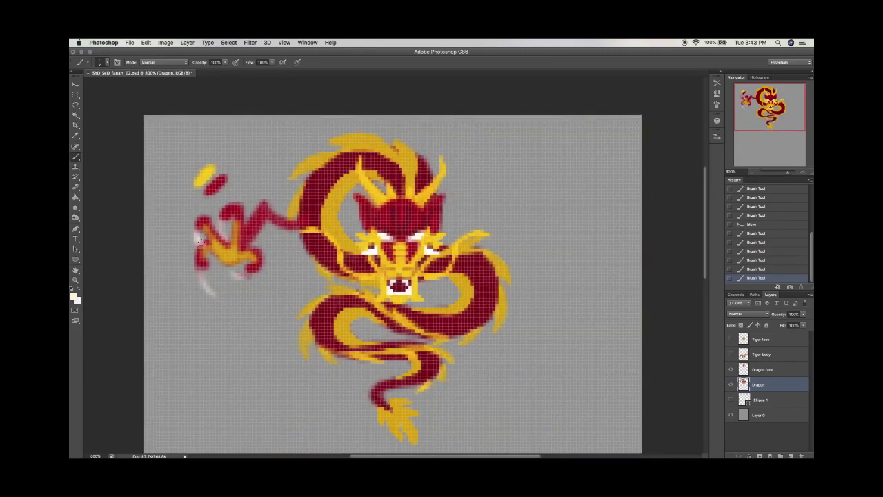
pyautogui.moveTo(225, 225)
pyautogui.mouseDown()
pyautogui.moveTo(241, 275)
pyautogui.moveTo(207, 286)
pyautogui.moveTo(207, 242)
pyautogui.moveTo(255, 262)
pyautogui.moveTo(196, 259)
pyautogui.mouseUp()
# Thicken the dragon's arm in red where it joins the upper coil
pyautogui.press('x')
pyautogui.keyDown('alt'); pyautogui.click(260, 209); pyautogui.keyUp('alt')
pyautogui.keyDown('alt'); pyautogui.click(266, 231); pyautogui.keyUp('alt')
pyautogui.moveTo(266, 231)
pyautogui.mouseDown()
pyautogui.moveTo(279, 224)
pyautogui.moveTo(300, 236)
pyautogui.mouseUp()
# Lasso and transform part of the dragon's arm, and paint a red patch inside the upper coil's opening
pyautogui.press('l')
pyautogui.moveTo(269, 200); pyautogui.dragTo(272, 228)
pyautogui.press('v')
pyautogui.hotkey('ctrl', 't')
pyautogui.press('Return')
pyautogui.hotkey('ctrl', 'd')
pyautogui.press('b')
pyautogui.click(344, 214)
pyautogui.click(348, 207)
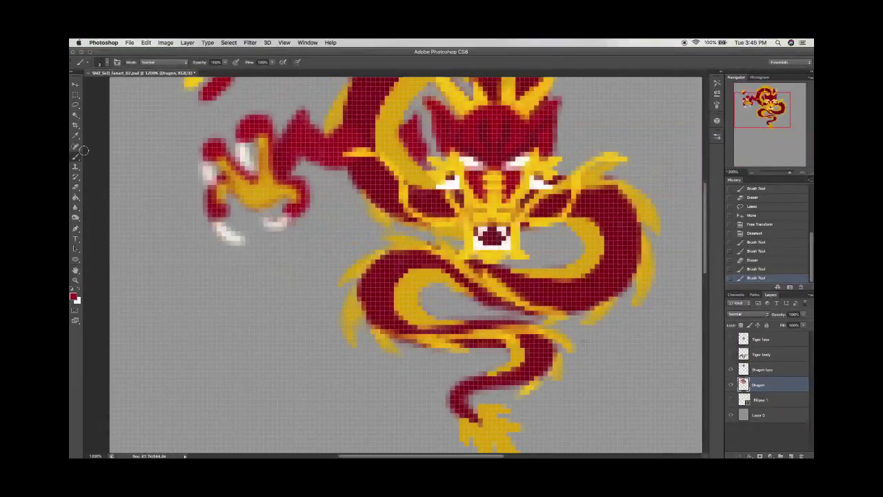
# Erase the blurry edges around the dragon's claws and fill the claws with solid white
pyautogui.press('e')
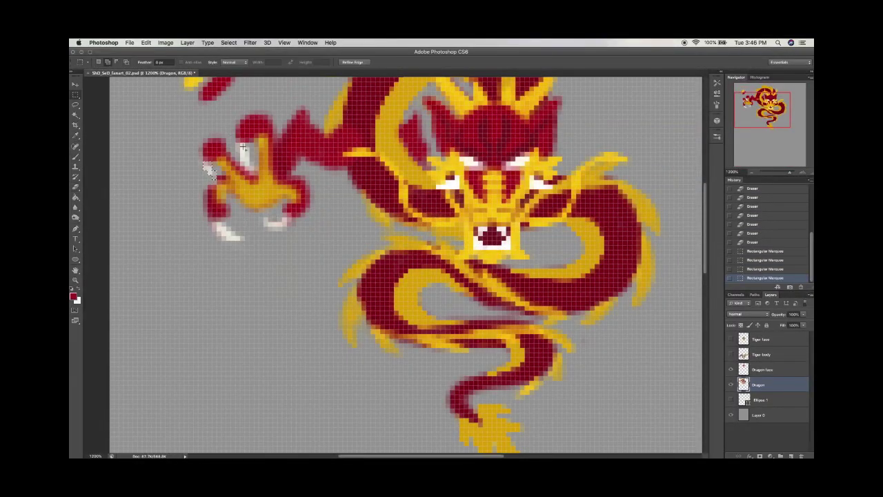
pyautogui.click(490, 159)
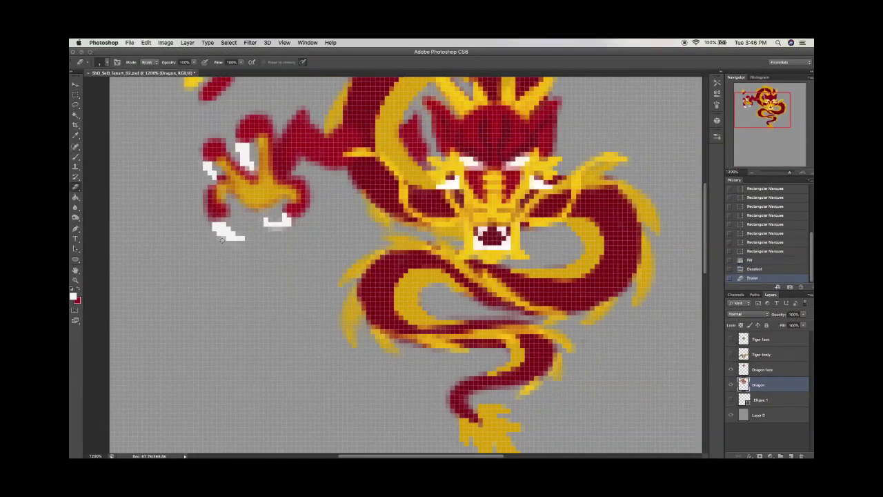
pyautogui.press('b')
pyautogui.press('x')
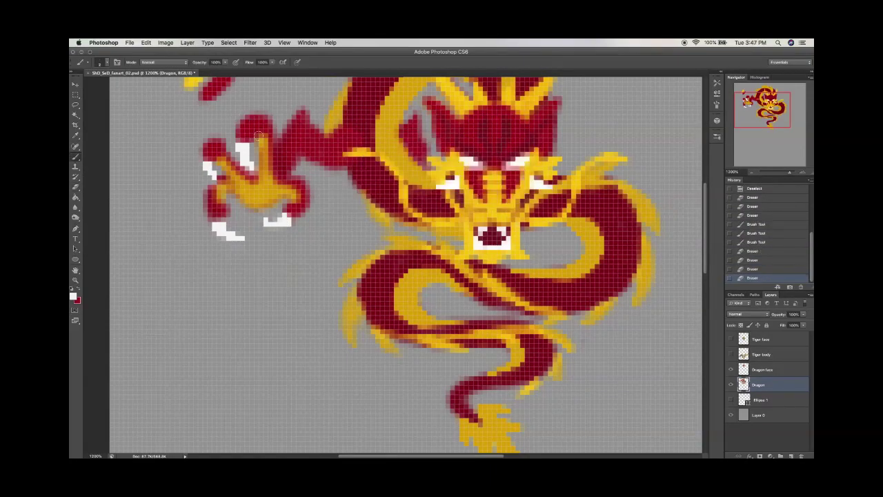
# Repaint and round out the dragon's fingertips and knuckles in dark red
pyautogui.moveTo(237, 125); pyautogui.dragTo(200, 155)
pyautogui.moveTo(203, 207)
pyautogui.mouseDown()
pyautogui.moveTo(214, 221)
pyautogui.moveTo(220, 143)
pyautogui.mouseUp()
pyautogui.press('e')
pyautogui.press('b')
pyautogui.moveTo(307, 188); pyautogui.dragTo(310, 215)
pyautogui.moveTo(227, 166)
pyautogui.mouseDown()
pyautogui.moveTo(238, 186)
pyautogui.moveTo(218, 206)
pyautogui.mouseUp()
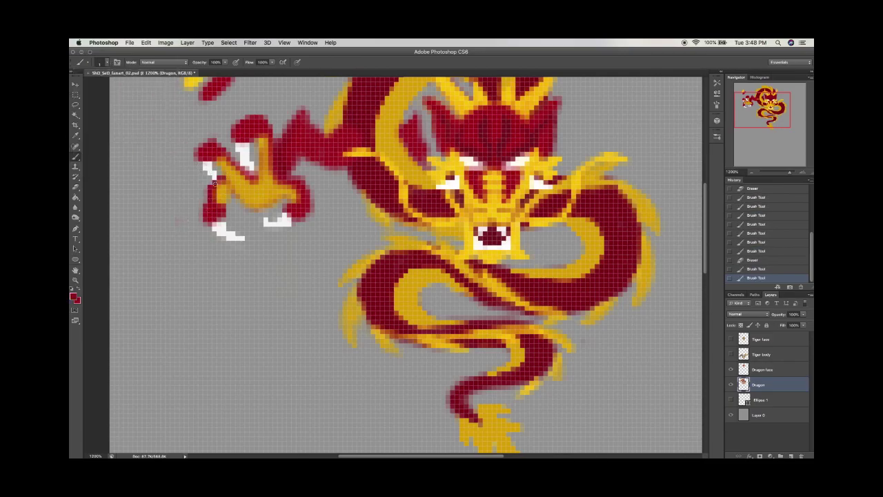
# Show the tiger layers and delete the leftover colour swatches beside the dragon's hand
pyautogui.press('super+minus')
pyautogui.press('super+minus')
pyautogui.moveTo(730, 339); pyautogui.dragTo(731, 354)
pyautogui.press('super+minus')
pyautogui.press('l')
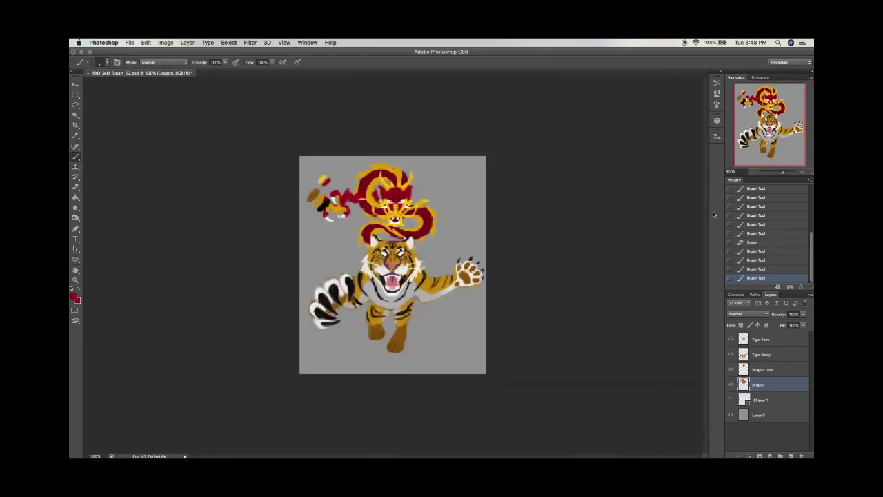
pyautogui.moveTo(308, 191); pyautogui.dragTo(312, 206)
pyautogui.press('Delete')
pyautogui.hotkey('ctrl', 'd')
pyautogui.click(764, 371)
pyautogui.moveTo(318, 175); pyautogui.dragTo(322, 182)
pyautogui.press('Delete')
pyautogui.hotkey('ctrl', 'd')
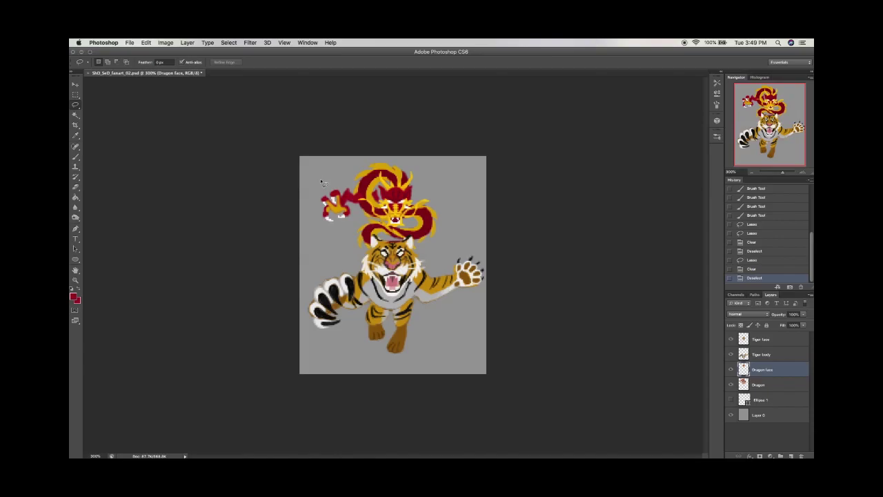
# On the Tiger body layer, touch up the outer edge and toes of the tiger's large clawing paw
pyautogui.press('super+plus')
pyautogui.press('super+plus')
pyautogui.click(784, 355)
pyautogui.press('b')
pyautogui.moveTo(258, 335); pyautogui.dragTo(261, 359)
pyautogui.moveTo(262, 304)
pyautogui.mouseDown()
pyautogui.moveTo(273, 323)
pyautogui.moveTo(302, 289)
pyautogui.mouseUp()
pyautogui.moveTo(302, 288); pyautogui.dragTo(319, 279)
pyautogui.press('super+plus')
pyautogui.moveTo(264, 300); pyautogui.dragTo(264, 316)
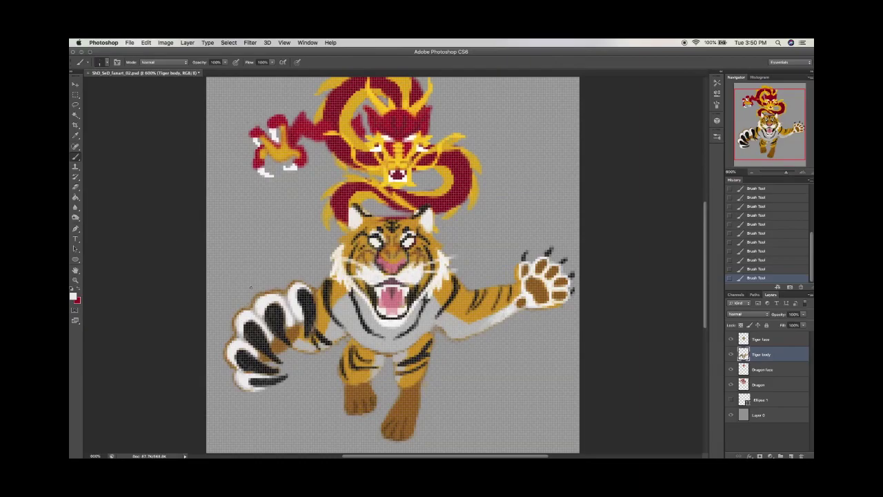
pyautogui.press('super+minus')
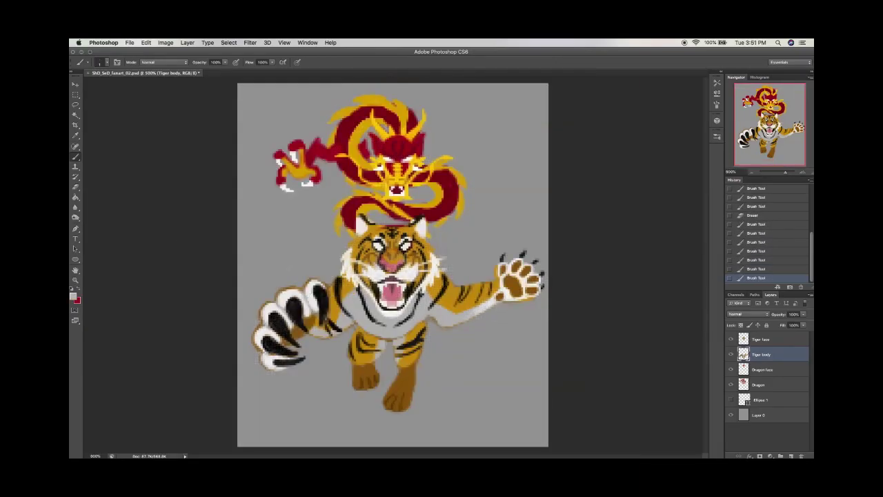
# Apply a slight Hue/Saturation adjustment to the Dragon layer
pyautogui.press('super+plus')
pyautogui.press('super+plus')
pyautogui.hotkey('alt', '[')
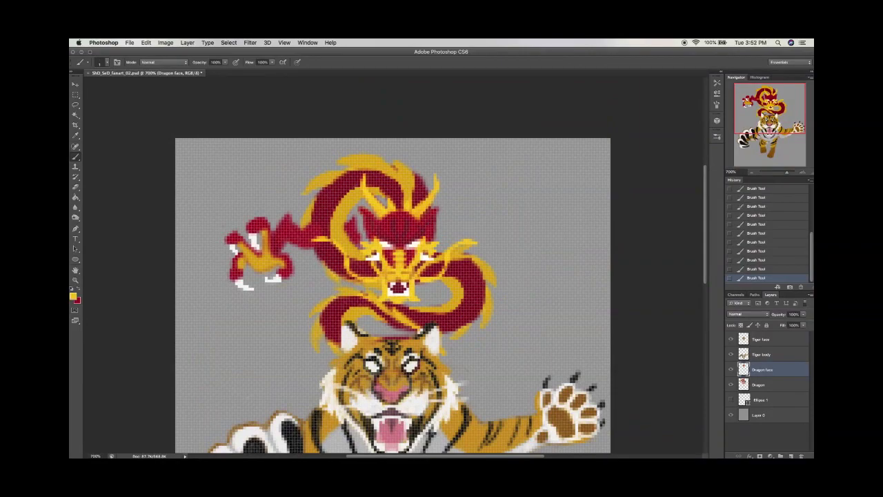
pyautogui.press('super+minus')
pyautogui.press('super+minus')
pyautogui.hotkey('alt', '[')
pyautogui.press('super+u')
pyautogui.press('Up')
pyautogui.press('Up')
pyautogui.press('Return')
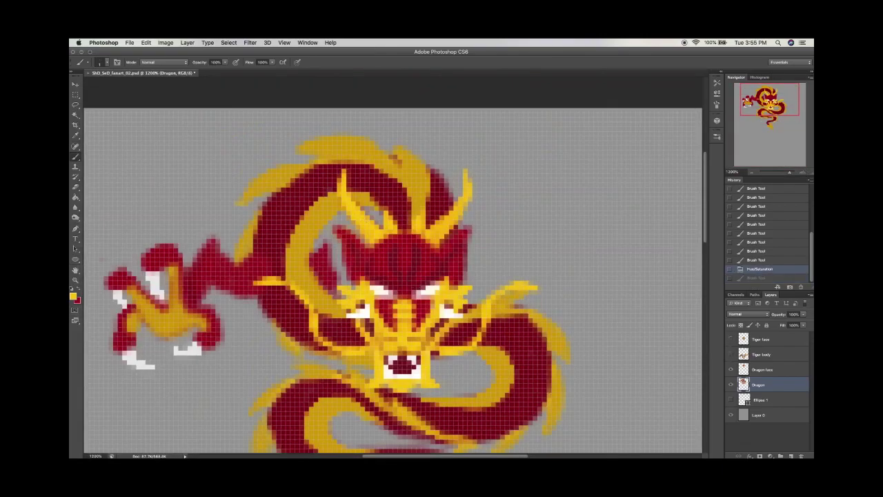
# Select the blurred red areas of the dragon's upper coil and fill them with solid dark red
pyautogui.press('m')
pyautogui.moveTo(429, 189); pyautogui.dragTo(453, 232)
pyautogui.hotkey('alt', 'BackSpace')
pyautogui.press('super+d')
pyautogui.moveTo(397, 178); pyautogui.dragTo(411, 228)
pyautogui.moveTo(375, 159); pyautogui.dragTo(378, 181)
pyautogui.moveTo(331, 138); pyautogui.dragTo(368, 181)
pyautogui.moveTo(315, 194); pyautogui.dragTo(296, 291)
pyautogui.hotkey('alt', 'BackSpace')
pyautogui.press('super+d')
pyautogui.scroll(-3, 281, 250)
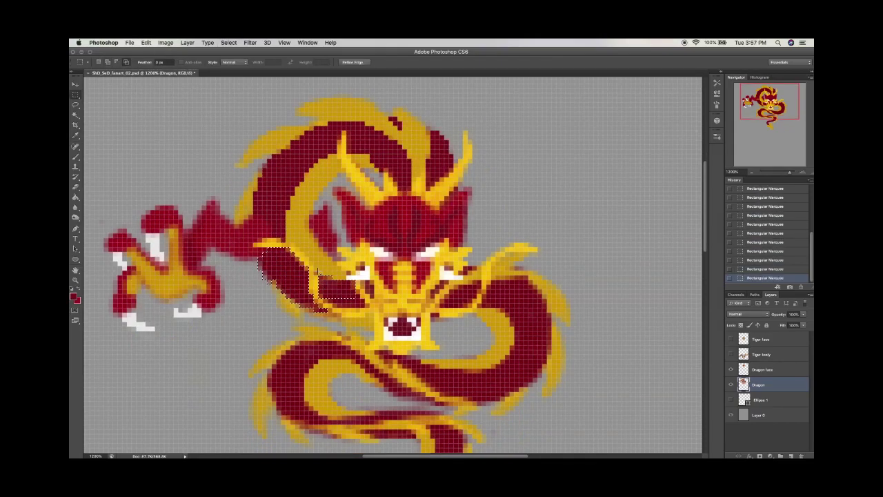
# Select the uneven red areas of the dragon's middle and right-hand coils and fill them with solid dark red
pyautogui.moveTo(475, 267); pyautogui.dragTo(476, 270)
pyautogui.moveTo(550, 303); pyautogui.dragTo(547, 349)
pyautogui.moveTo(539, 312); pyautogui.dragTo(545, 378)
pyautogui.moveTo(445, 372); pyautogui.dragTo(512, 401)
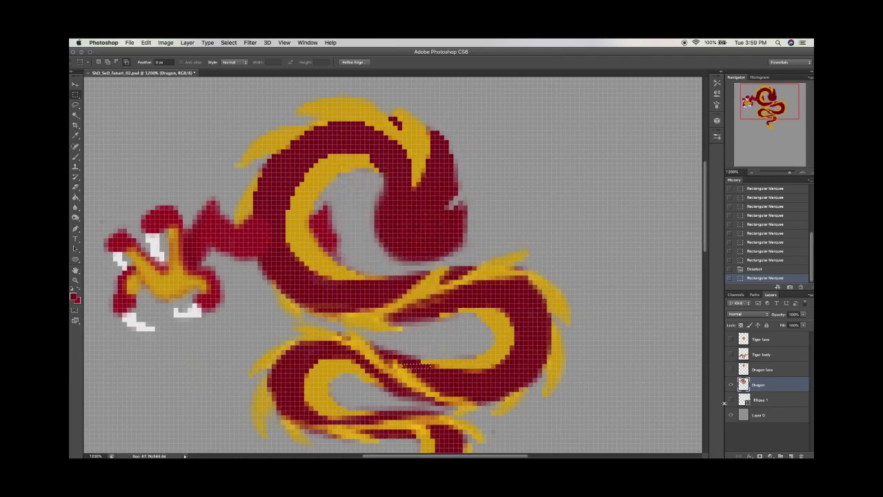
pyautogui.moveTo(278, 208); pyautogui.dragTo(288, 285)
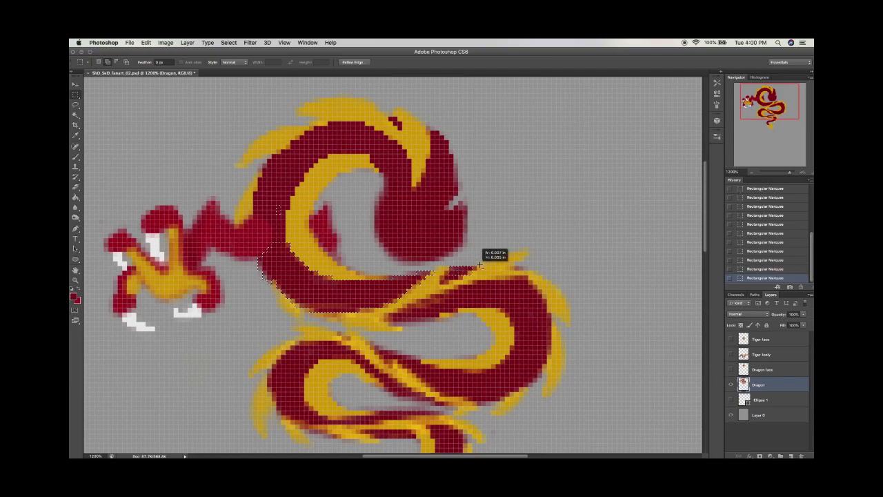
pyautogui.moveTo(532, 273); pyautogui.dragTo(428, 314)
pyautogui.moveTo(526, 290); pyautogui.dragTo(455, 386)
pyautogui.hotkey('shift', 'F5')
pyautogui.click(495, 154)
pyautogui.hotkey('ctrl', 'd')
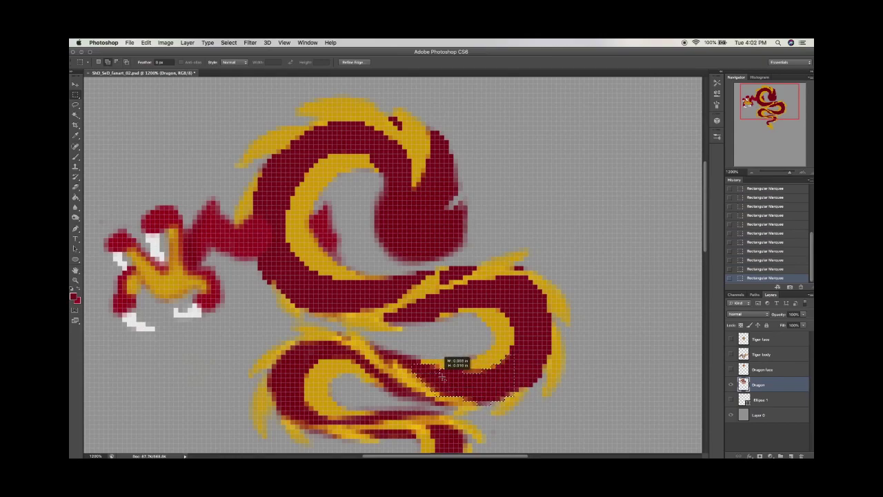
# Select the uneven red areas of the dragon's lower coils and fill them with solid dark red
pyautogui.moveTo(396, 368); pyautogui.dragTo(415, 373)
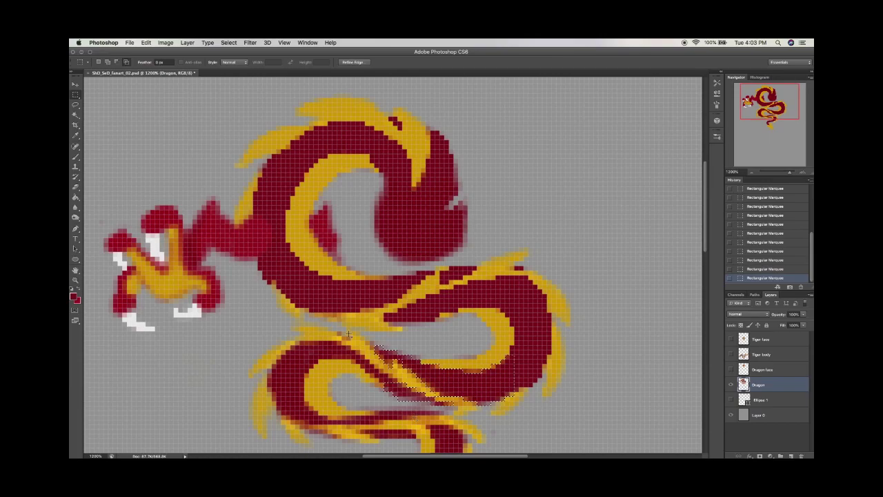
pyautogui.moveTo(369, 341); pyautogui.dragTo(324, 424)
pyautogui.scroll(-5, 324, 425)
pyautogui.moveTo(421, 276); pyautogui.dragTo(343, 362)
pyautogui.hotkey('alt', 'BackSpace')
pyautogui.hotkey('ctrl', 'd')
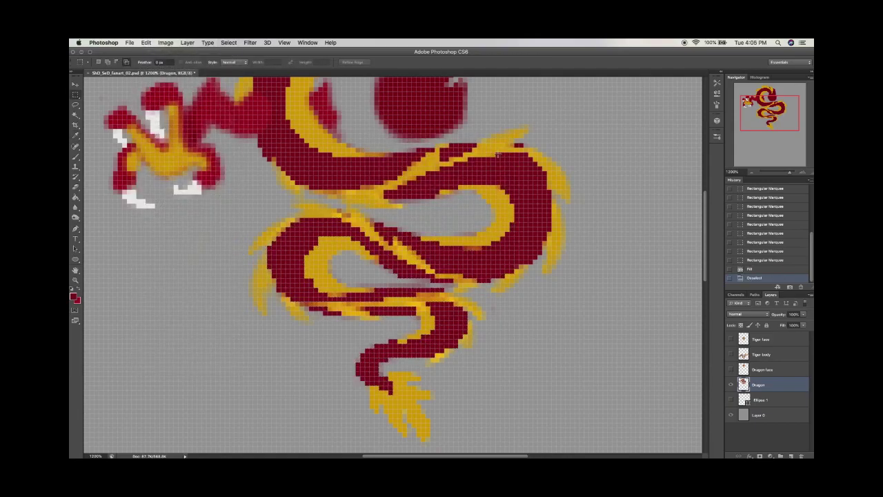
# Select the blurred yellow spines along the dragon's upper coil and fill them with solid golden yellow
pyautogui.scroll(8, 497, 153)
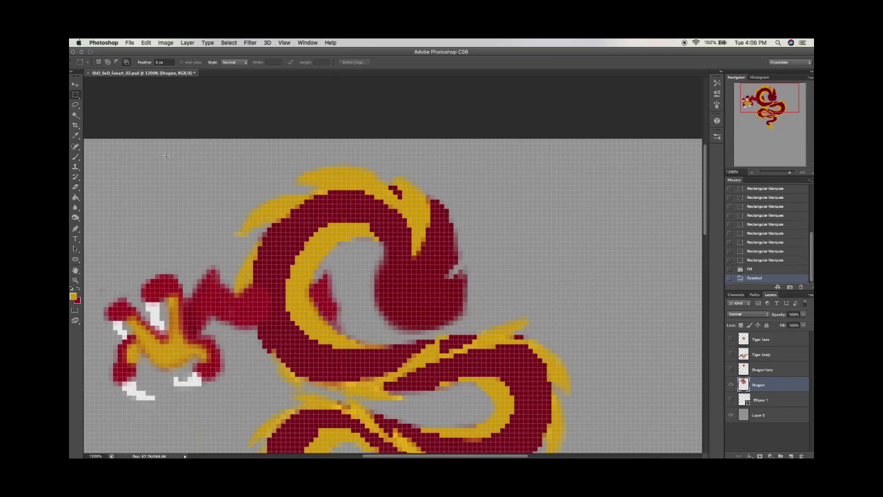
pyautogui.moveTo(422, 198); pyautogui.dragTo(261, 213)
pyautogui.hotkey('shift', 'F5')
pyautogui.press('Return')
pyautogui.hotkey('ctrl', 'd')
pyautogui.moveTo(292, 181); pyautogui.dragTo(295, 183)
pyautogui.moveTo(391, 168); pyautogui.dragTo(397, 174)
pyautogui.hotkey('shift', 'F5')
pyautogui.press('Return')
pyautogui.hotkey('ctrl', 'd')
# Select the blurred spines along the dragon's middle and right-hand coils and fill them with solid golden yellow
pyautogui.moveTo(261, 266)
pyautogui.mouseDown()
pyautogui.moveTo(273, 270)
pyautogui.moveTo(288, 300)
pyautogui.moveTo(301, 282)
pyautogui.moveTo(388, 300)
pyautogui.moveTo(449, 274)
pyautogui.moveTo(461, 252)
pyautogui.moveTo(530, 271)
pyautogui.moveTo(525, 252)
pyautogui.moveTo(574, 309)
pyautogui.moveTo(561, 387)
pyautogui.mouseUp()
pyautogui.hotkey('shift', 'F5')
pyautogui.press('Return')
pyautogui.hotkey('ctrl', 'd')
pyautogui.scroll(-3, 283, 269)
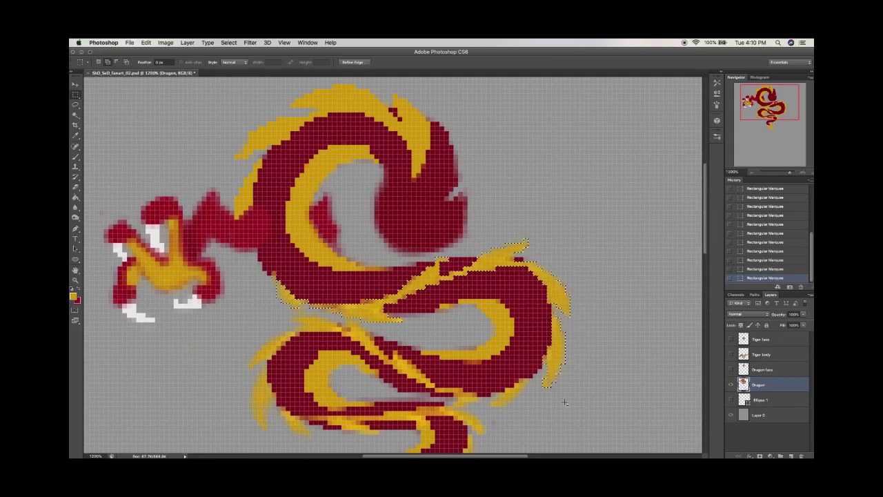
pyautogui.hotkey('alt', 'BackSpace')
pyautogui.press('super+d')
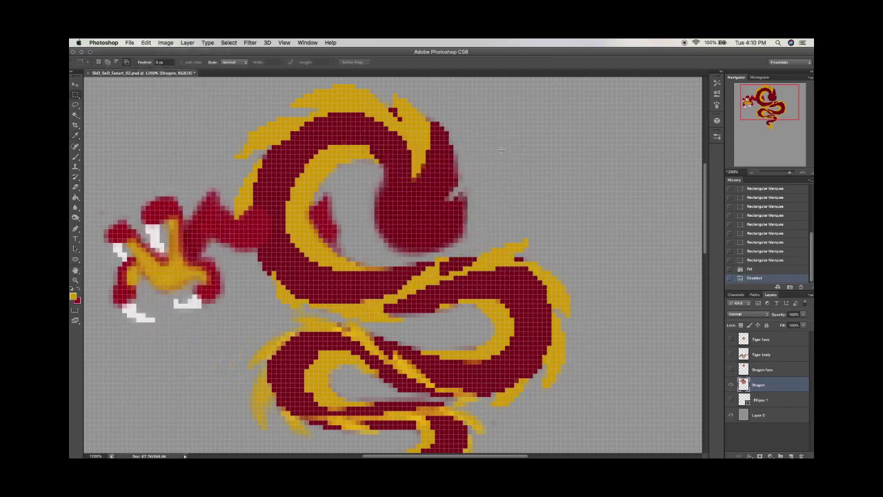
# Select the blurred yellow spines around the dragon's lower coil and tail and fill them with solid golden yellow
pyautogui.scroll(-3, 459, 316)
pyautogui.moveTo(460, 318); pyautogui.dragTo(387, 262)
pyautogui.moveTo(295, 241); pyautogui.dragTo(448, 409)
pyautogui.hotkey('shift', 'BackSpace')
pyautogui.click(495, 157)
pyautogui.press('super+d')
# Select the blurred fringe pixels around the dragon's lower coils and delete them
pyautogui.moveTo(493, 229); pyautogui.dragTo(389, 240)
pyautogui.moveTo(491, 271); pyautogui.dragTo(372, 257)
pyautogui.moveTo(278, 336); pyautogui.dragTo(359, 356)
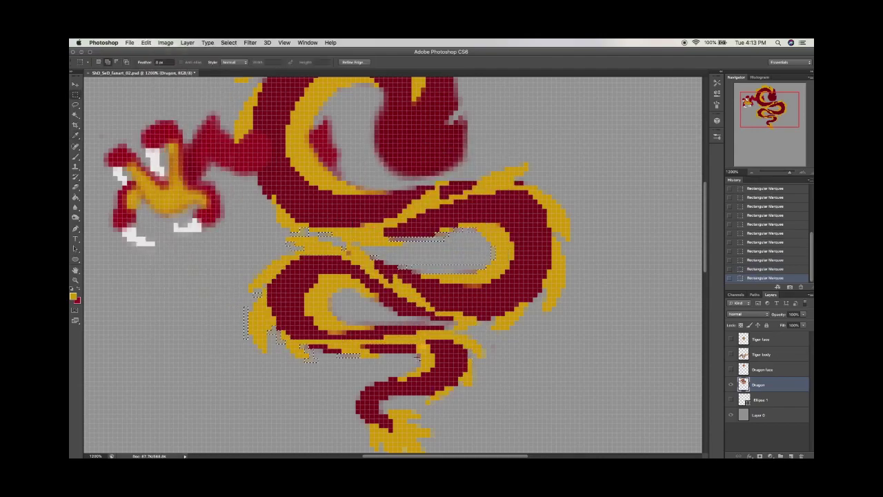
pyautogui.moveTo(336, 293); pyautogui.dragTo(345, 319)
pyautogui.moveTo(447, 308); pyautogui.dragTo(528, 314)
pyautogui.press('Delete')
pyautogui.press('super+d')
pyautogui.press('super+0')
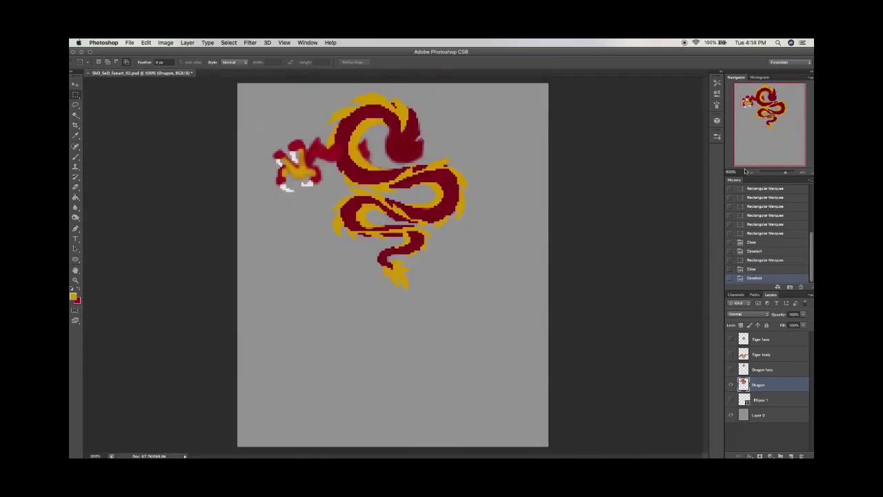
# Show the Dragon face layer, nudge it up slightly, and hide it again to return to the Dragon layer
pyautogui.click(731, 369)
pyautogui.click(788, 369)
pyautogui.click(77, 84)
pyautogui.press('Up')
pyautogui.press('b')
pyautogui.click(731, 369)
pyautogui.click(759, 384)
# Select the dragon's blurred upper arm and shoulder and fill them with solid red
pyautogui.press('super+equal')
pyautogui.press('super+equal')
pyautogui.press('super+equal')
pyautogui.press('super+equal')
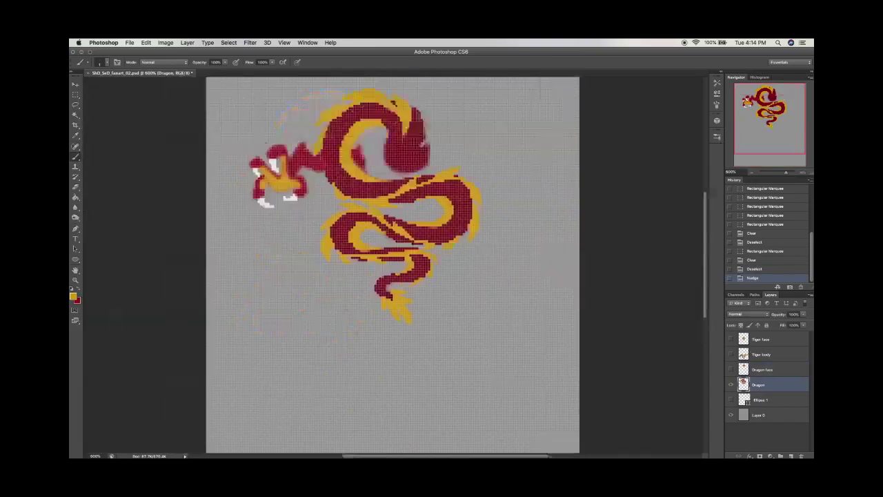
pyautogui.press('m')
pyautogui.moveTo(423, 222); pyautogui.dragTo(386, 205)
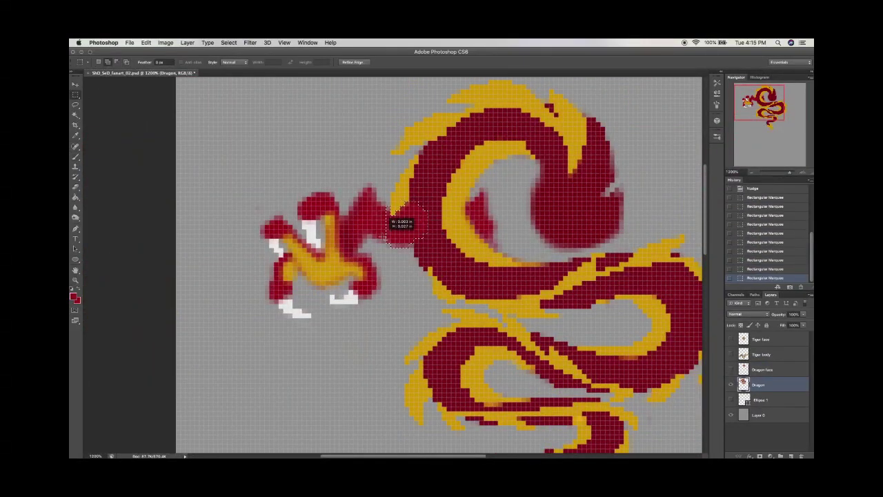
pyautogui.click(145, 42)
pyautogui.click(159, 131)
pyautogui.press('super+d')
# Select the blurred fringe around the dragon's forearm and claws and delete it
pyautogui.moveTo(386, 241); pyautogui.dragTo(353, 259)
pyautogui.moveTo(361, 261); pyautogui.dragTo(383, 304)
pyautogui.press('Delete')
pyautogui.press('super+d')
pyautogui.moveTo(298, 194); pyautogui.dragTo(269, 205)
pyautogui.press('super+alt+z')
pyautogui.press('super+alt+z')
pyautogui.press('super+alt+z')
pyautogui.press('super+alt+z')
pyautogui.press('super+alt+z')
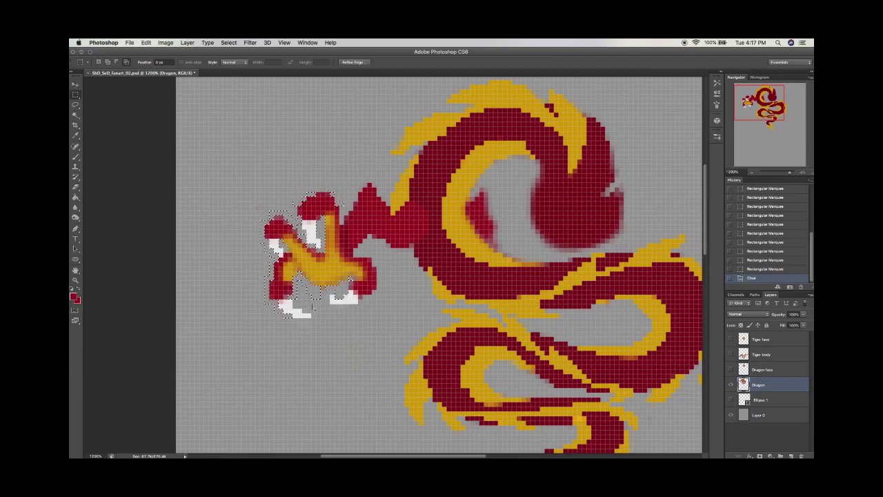
# Select the uneven red areas of the dragon's clawed hand and fill them with solid red
pyautogui.moveTo(338, 251); pyautogui.dragTo(318, 194)
pyautogui.moveTo(329, 243); pyautogui.dragTo(378, 255)
pyautogui.moveTo(290, 227); pyautogui.dragTo(377, 245)
pyautogui.click(146, 43)
pyautogui.click(156, 171)
pyautogui.press('Return')
pyautogui.press('super+d')
# Fill the small red fragment inside the dragon's upper coil with solid red
pyautogui.hotkey('shift', 'F5')
pyautogui.press('Return')
pyautogui.press('super+d')
pyautogui.press('x')
pyautogui.press('x')
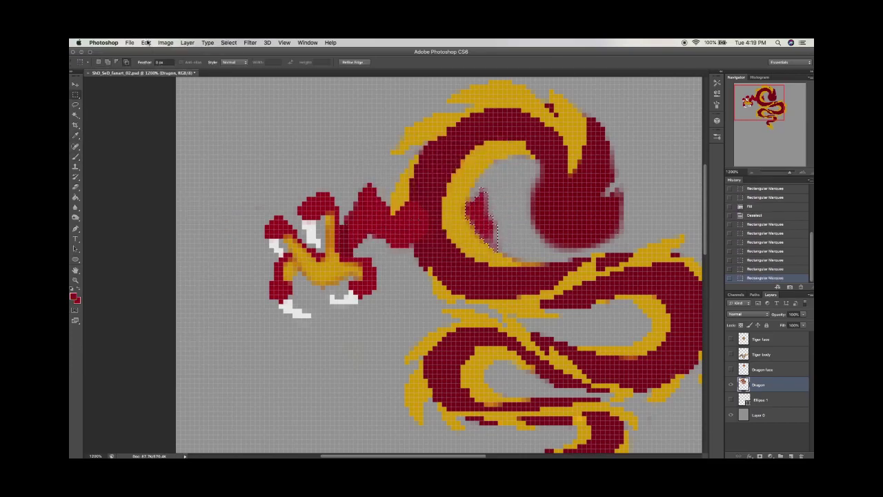
# Undo the latest edits on the Dragon layer
pyautogui.click(750, 172)
pyautogui.click(750, 171)
pyautogui.click(751, 172)
pyautogui.click(750, 171)
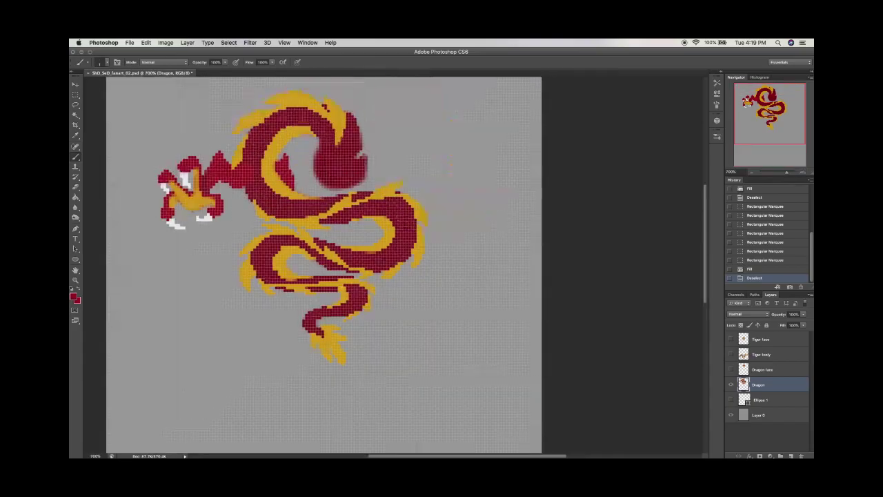
pyautogui.press('super+minus')
pyautogui.press('super+minus')
pyautogui.press('super+alt+z')
pyautogui.press('super+alt+z')
pyautogui.press('super+alt+z')
pyautogui.press('super+alt+z')
pyautogui.press('super+alt+z')
pyautogui.press('super+alt+z')
pyautogui.press('super+alt+z')
pyautogui.press('super+alt+z')
pyautogui.press('super+alt+z')
pyautogui.moveTo(770, 274)
pyautogui.mouseDown()
pyautogui.moveTo(771, 252)
pyautogui.moveTo(770, 271)
pyautogui.mouseUp()
# Show the Dragon face layer, select the blurred fringe around its horns, whiskers and jaw, and delete it
pyautogui.click(730, 369)
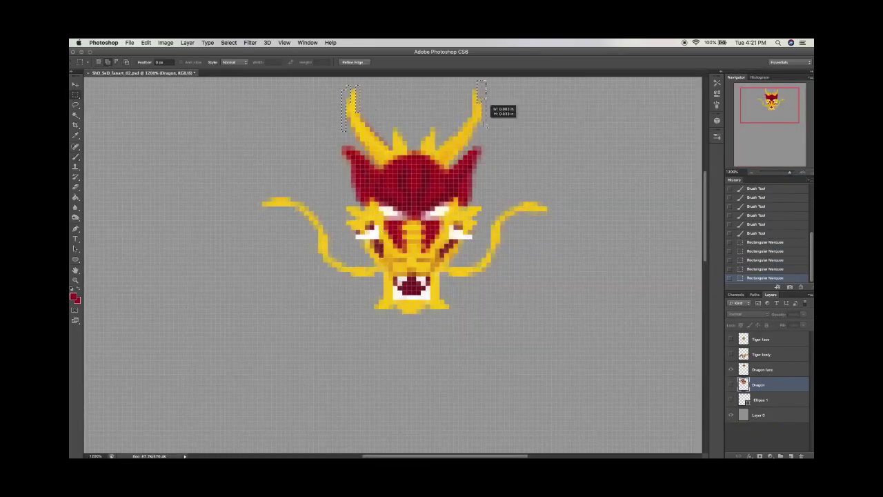
pyautogui.moveTo(343, 169); pyautogui.dragTo(437, 230)
pyautogui.moveTo(342, 229); pyautogui.dragTo(349, 236)
pyautogui.moveTo(476, 260); pyautogui.dragTo(478, 208)
pyautogui.moveTo(485, 289); pyautogui.dragTo(473, 331)
pyautogui.moveTo(332, 312); pyautogui.dragTo(254, 283)
pyautogui.moveTo(375, 360); pyautogui.dragTo(442, 357)
pyautogui.moveTo(511, 285); pyautogui.dragTo(500, 348)
pyautogui.click(762, 369)
pyautogui.press('Delete')
pyautogui.hotkey('ctrl', 'd')
# Delete the stray pixels beside the dragon face's right-hand whisker
pyautogui.press('b')
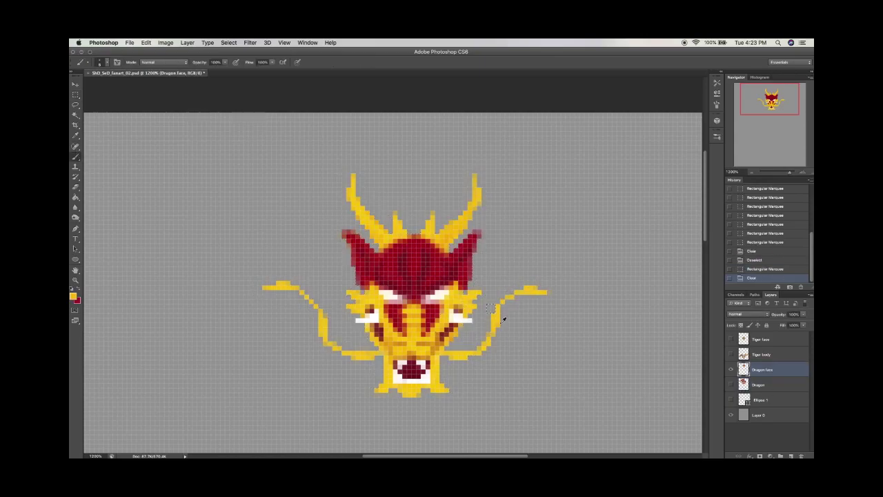
pyautogui.hotkey('ctrl', 'd')
pyautogui.press('m')
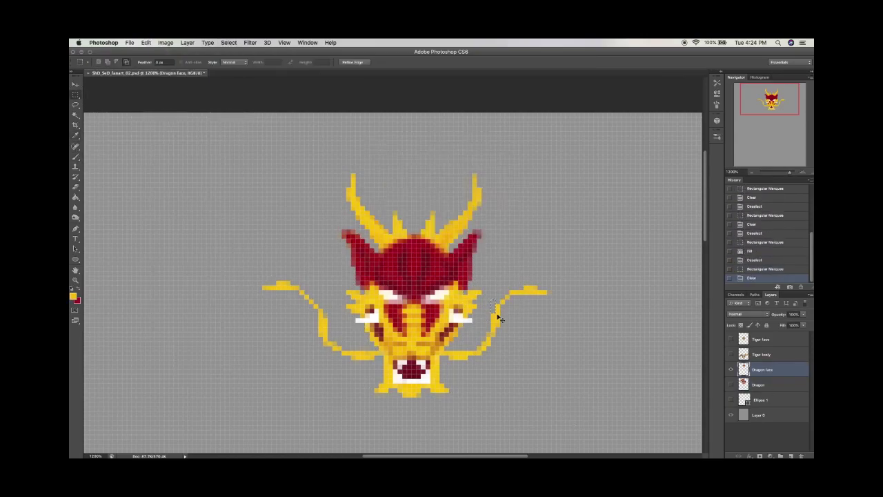
pyautogui.press('l')
pyautogui.press('Delete')
pyautogui.hotkey('ctrl', 'd')
pyautogui.press('m')
# Reshape the dragon face's right-hand whisker by filling selected pixels along its curve with solid yellow
pyautogui.moveTo(449, 361)
pyautogui.mouseDown()
pyautogui.moveTo(488, 354)
pyautogui.moveTo(500, 383)
pyautogui.moveTo(515, 364)
pyautogui.moveTo(505, 345)
pyautogui.moveTo(501, 363)
pyautogui.moveTo(505, 310)
pyautogui.mouseUp()
pyautogui.hotkey('shift', 'F5')
pyautogui.press('Return')
pyautogui.hotkey('ctrl', 'd')
pyautogui.hotkey('shift', 'F5')
pyautogui.press('Return')
pyautogui.hotkey('ctrl', 'd')
pyautogui.moveTo(504, 311); pyautogui.dragTo(520, 298)
pyautogui.hotkey('shift', 'F5')
pyautogui.press('Return')
pyautogui.hotkey('ctrl', 'd')
pyautogui.hotkey('ctrl', '0')
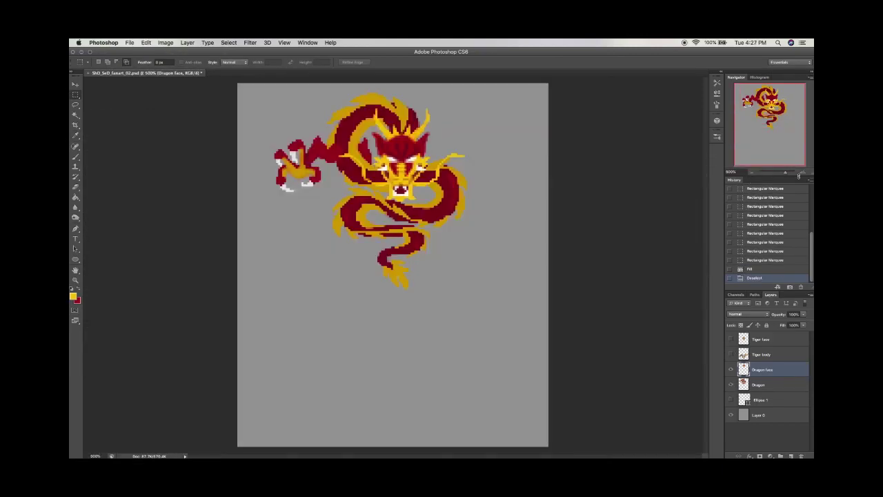
# Select the uneven pixels of the dragon face's left-hand whisker and fill them with solid yellow
pyautogui.hotkey('ctrl', '+')
pyautogui.hotkey('ctrl', '+')
pyautogui.hotkey('ctrl', '+')
pyautogui.hotkey('ctrl', '+')
pyautogui.hotkey('ctrl', '+')
pyautogui.moveTo(220, 141); pyautogui.dragTo(369, 238)
pyautogui.hotkey('shift', 'F5')
pyautogui.press('Return')
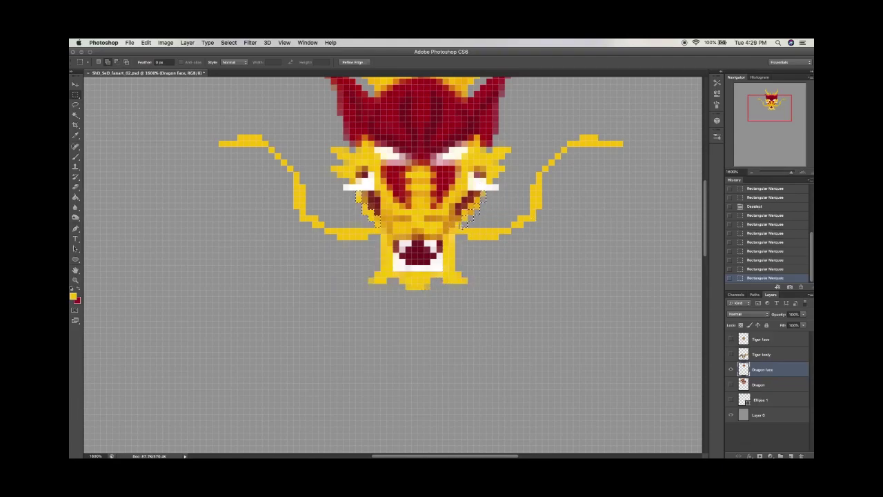
# Fill the outer cheek edges with solid yellow and the dark cheek marks with solid maroon
pyautogui.hotkey('shift', 'BackSpace')
pyautogui.press('Return')
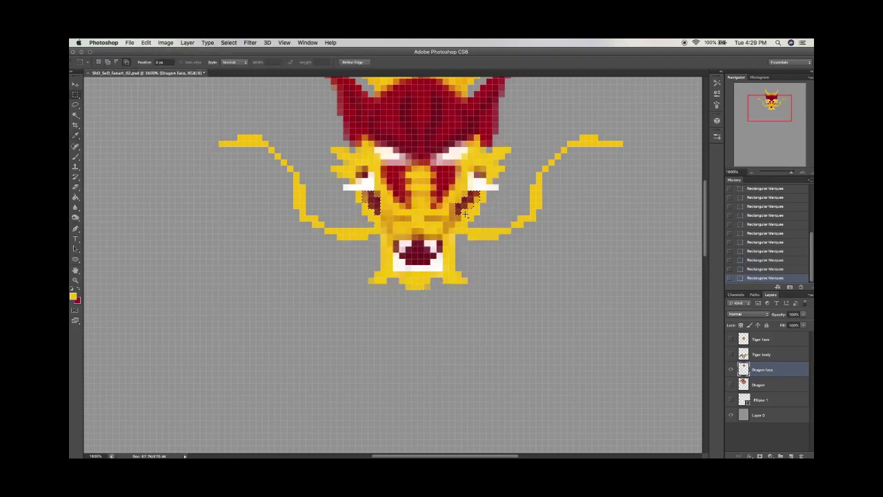
pyautogui.press('i')
pyautogui.hotkey('alt', 'BackSpace')
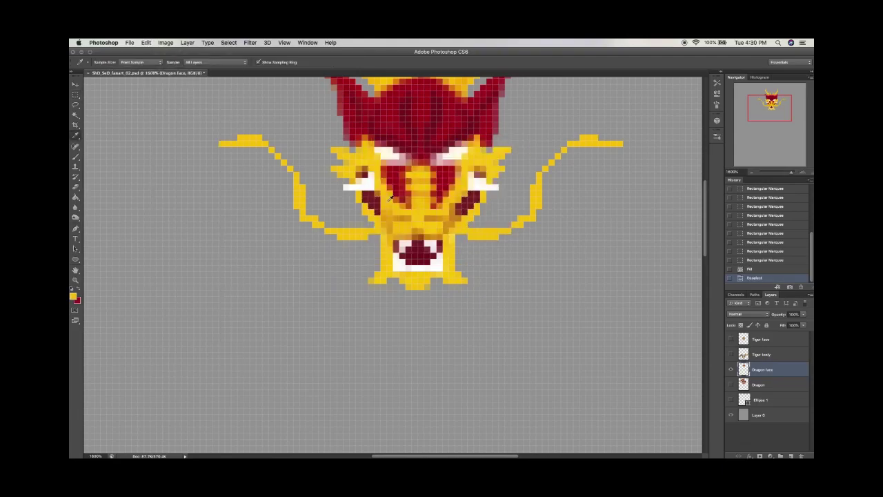
# Select the uneven areas beside the cheek marks and on the muzzle and fill them with solid yellow
pyautogui.press('m')
pyautogui.moveTo(455, 199); pyautogui.dragTo(460, 219)
pyautogui.scroll(-4, 526, 187)
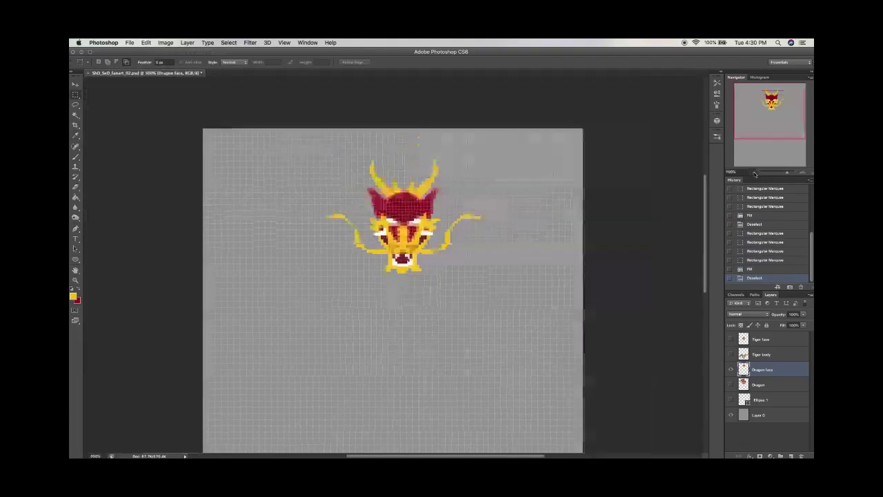
pyautogui.scroll(5, 534, 297)
pyautogui.moveTo(422, 235); pyautogui.dragTo(451, 250)
pyautogui.hotkey('shift', 'F5')
pyautogui.press('Return')
pyautogui.hotkey('ctrl', 'd')
# Select the shading across the dragon's muzzle and fill it with a solid darker orange-yellow
pyautogui.moveTo(383, 249); pyautogui.dragTo(444, 263)
pyautogui.hotkey('shift', 'F5')
pyautogui.press('Return')
pyautogui.hotkey('ctrl', 'd')
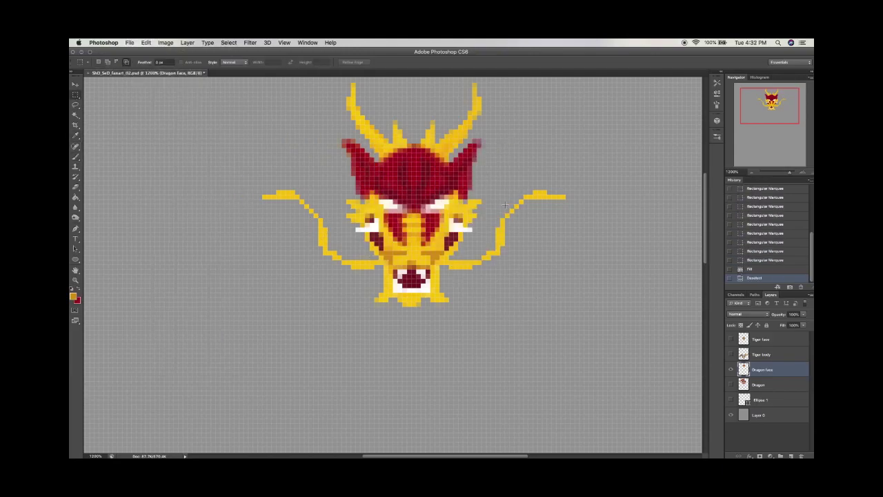
# Fill the selected shading on the dragon's muzzle with solid darker orange-yellow and clear the selection
pyautogui.hotkey('shift', 'F5')
pyautogui.press('Return')
pyautogui.hotkey('ctrl', 'd')
pyautogui.press('i')
pyautogui.press('m')
pyautogui.hotkey('ctrl', '0')
pyautogui.hotkey('ctrl', '+')
pyautogui.hotkey('ctrl', '+')
pyautogui.hotkey('ctrl', '+')
pyautogui.hotkey('ctrl', '+')
pyautogui.moveTo(412, 211)
pyautogui.mouseDown()
pyautogui.moveTo(441, 222)
pyautogui.moveTo(427, 207)
pyautogui.mouseUp()
# Select the uneven pixels on the dragon's nose bridge, muzzle and jaw sides and fill them with solid yellow
pyautogui.press('l')
pyautogui.press('b')
pyautogui.click(735, 260)
pyautogui.click(735, 275)
pyautogui.press('i')
pyautogui.press('m')
pyautogui.moveTo(394, 178); pyautogui.dragTo(429, 193)
pyautogui.moveTo(378, 194); pyautogui.dragTo(461, 205)
pyautogui.moveTo(394, 206); pyautogui.dragTo(455, 261)
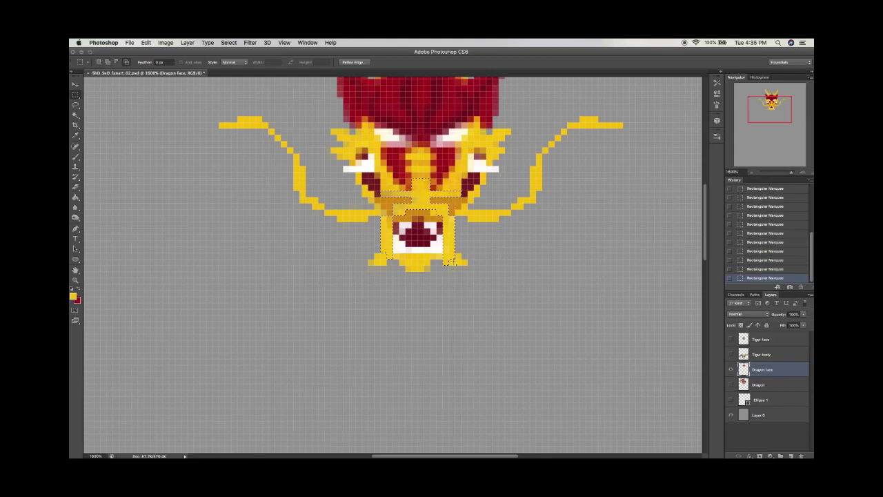
pyautogui.hotkey('alt', 'BackSpace')
pyautogui.press('super+d')
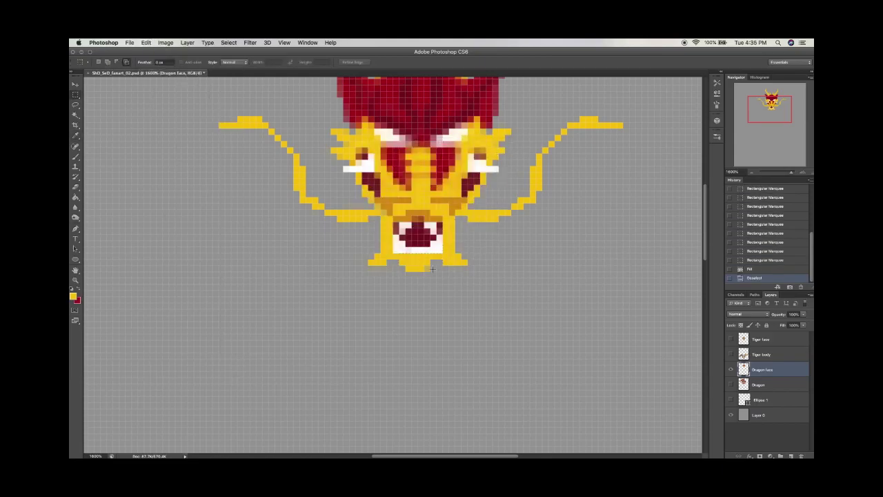
# Paint darker orange-yellow shading pixels beside the dragon's nose and cheeks with the brush, and undo the last few strokes
pyautogui.click(751, 173)
pyautogui.click(801, 173)
pyautogui.press('b')
pyautogui.click(378, 182)
pyautogui.click(383, 185)
pyautogui.click(433, 196)
pyautogui.press('super+alt+z')
pyautogui.press('super+alt+z')
pyautogui.press('super+alt+z')
pyautogui.press('super+alt+z')
pyautogui.press('super+alt+z')
pyautogui.press('super+alt+z')
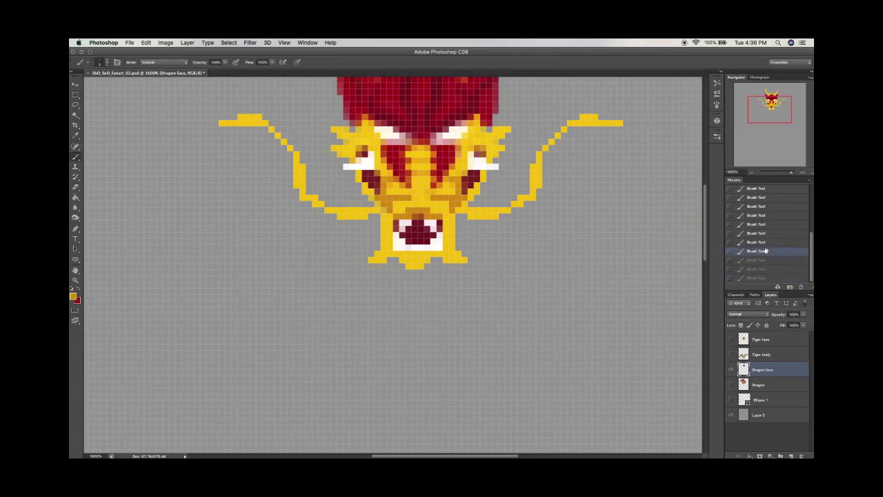
# Select the uneven areas of the dragon's red forehead, ears and nose marks and fill them with solid crimson
pyautogui.keyDown('alt'); pyautogui.click(445, 250); pyautogui.keyUp('alt')
pyautogui.press('super+shift+z')
pyautogui.press('super+shift+z')
pyautogui.press('super+shift+z')
pyautogui.press('super+shift+z')
pyautogui.press('super+shift+z')
pyautogui.press('super+shift+z')
pyautogui.press('super+0')
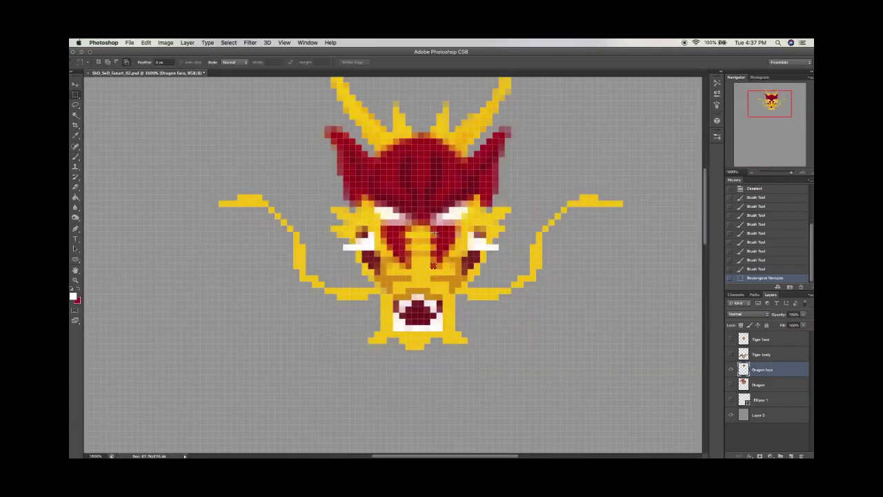
pyautogui.press('x')
pyautogui.moveTo(433, 234)
pyautogui.mouseDown()
pyautogui.moveTo(469, 233)
pyautogui.moveTo(437, 212)
pyautogui.moveTo(476, 159)
pyautogui.moveTo(455, 206)
pyautogui.moveTo(502, 156)
pyautogui.moveTo(405, 147)
pyautogui.moveTo(396, 159)
pyautogui.moveTo(376, 149)
pyautogui.moveTo(369, 178)
pyautogui.mouseUp()
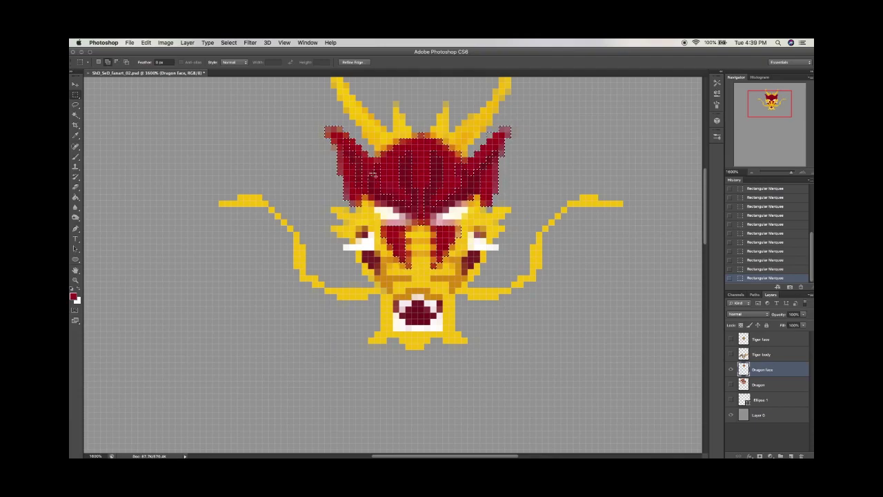
pyautogui.press('super+d')
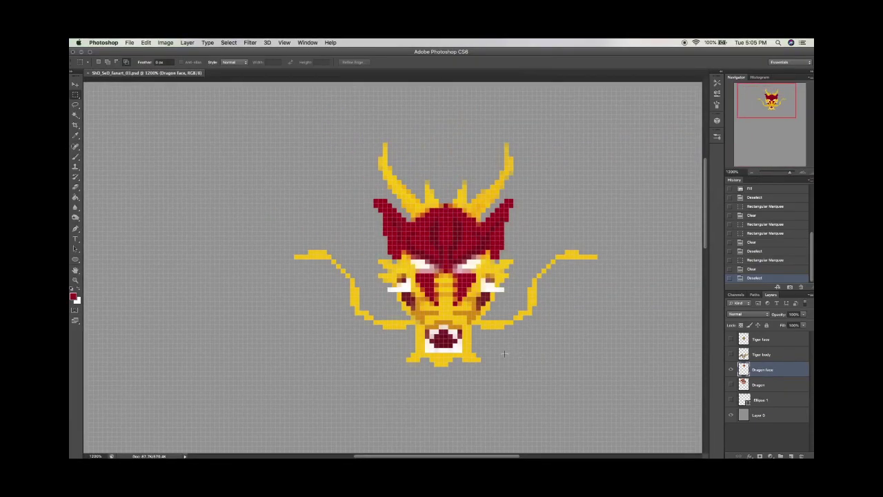
# Select the dark marks on both dragon cheeks and fill them with solid maroon
pyautogui.moveTo(474, 291); pyautogui.dragTo(490, 313)
pyautogui.moveTo(402, 293); pyautogui.dragTo(414, 311)
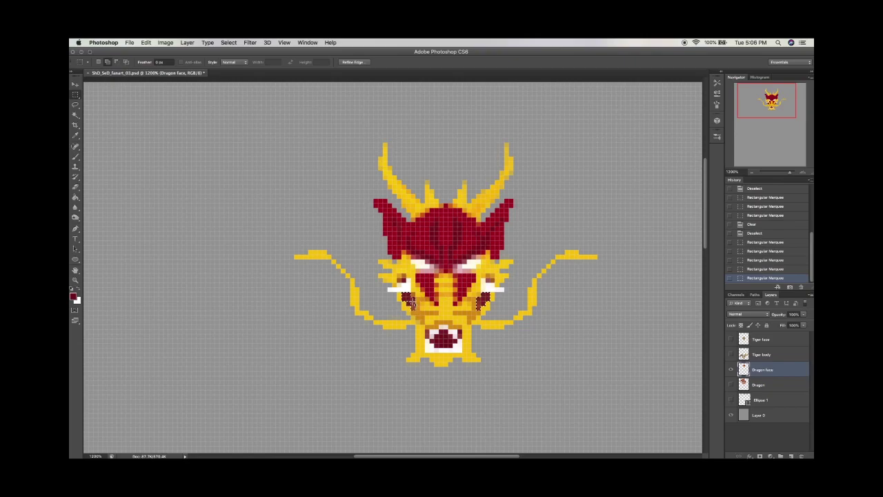
pyautogui.hotkey('ctrl', 'd')
pyautogui.press('Return')
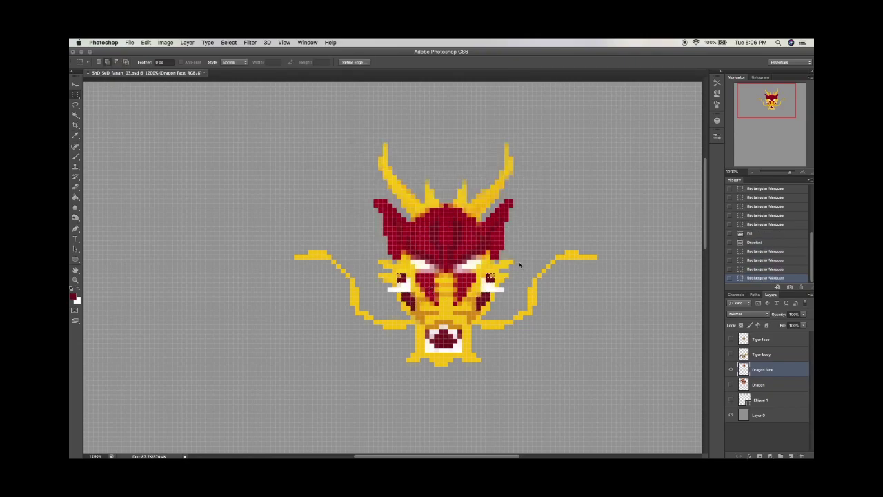
# Select the white patches under both dragon eyes and fill them with solid white
pyautogui.moveTo(388, 284); pyautogui.dragTo(412, 290)
pyautogui.moveTo(481, 283); pyautogui.dragTo(504, 290)
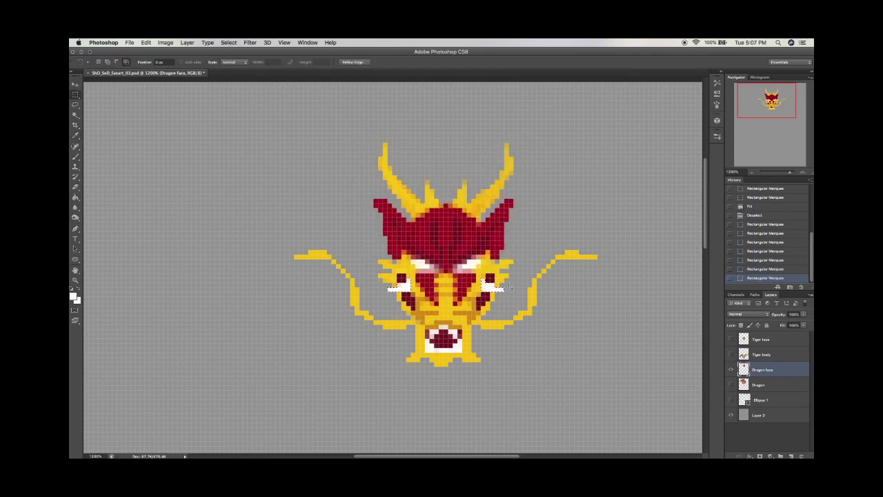
pyautogui.hotkey('shift', 'BackSpace')
pyautogui.press('Return')
pyautogui.hotkey('ctrl', 'd')
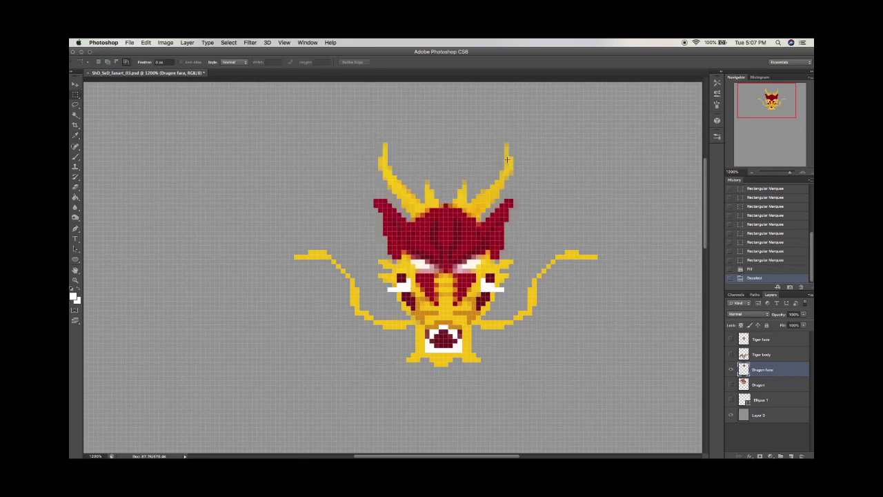
# Select the uneven yellow areas around the dragon's eyes, brows and nose and fill them with solid yellow
pyautogui.moveTo(476, 252); pyautogui.dragTo(489, 290)
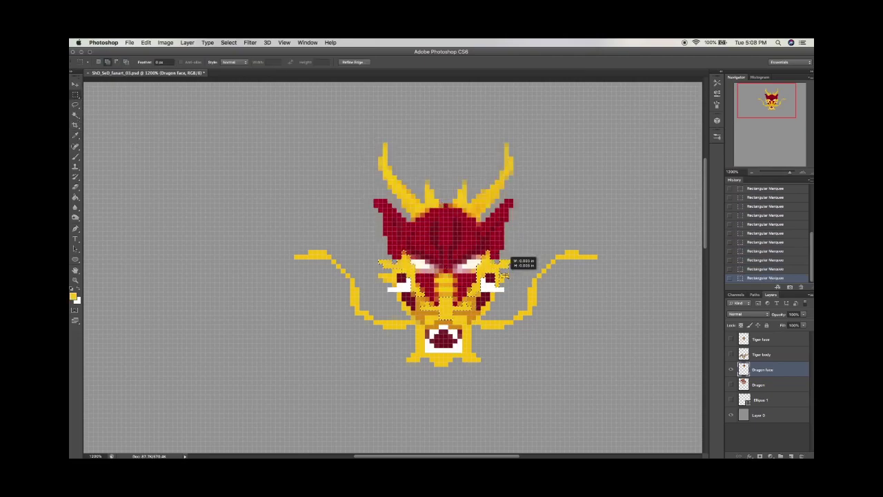
pyautogui.hotkey('alt', 'BackSpace')
pyautogui.hotkey('ctrl', 'd')
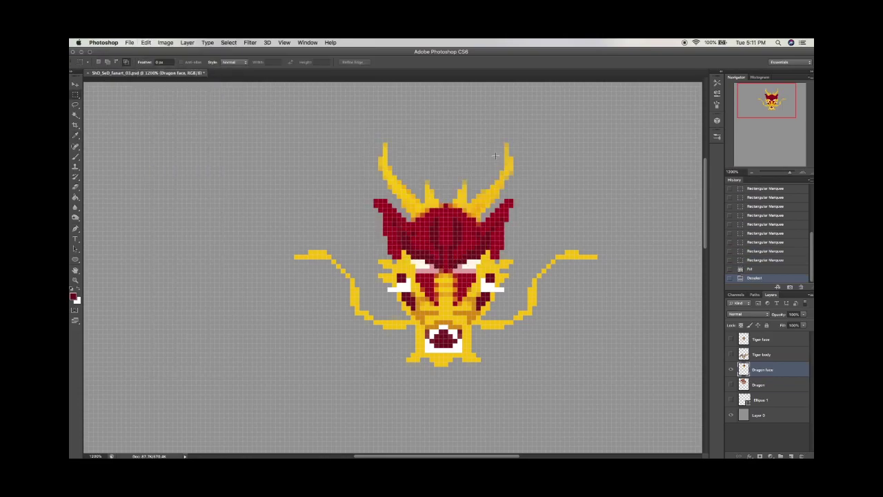
# Nudge the dragon face slightly into place and fill the dark shading on its ears with solid maroon
pyautogui.click(751, 171)
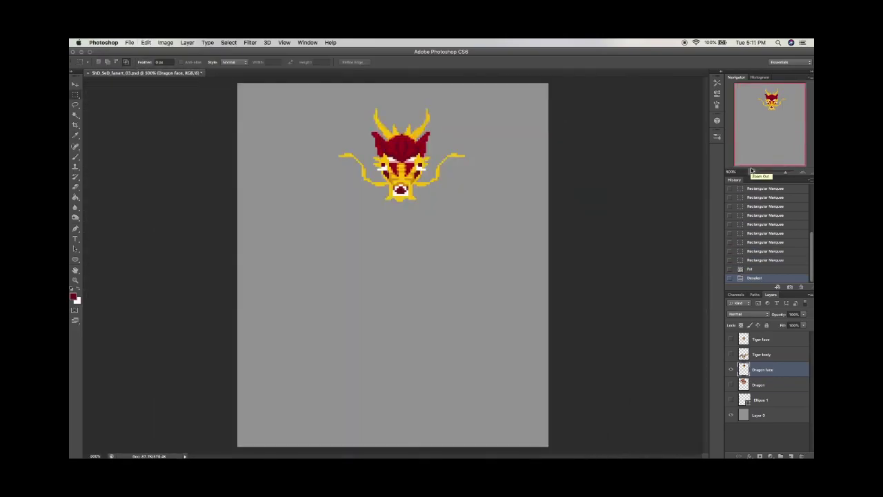
pyautogui.click(731, 385)
pyautogui.press('r')
pyautogui.moveTo(372, 159); pyautogui.dragTo(427, 165)
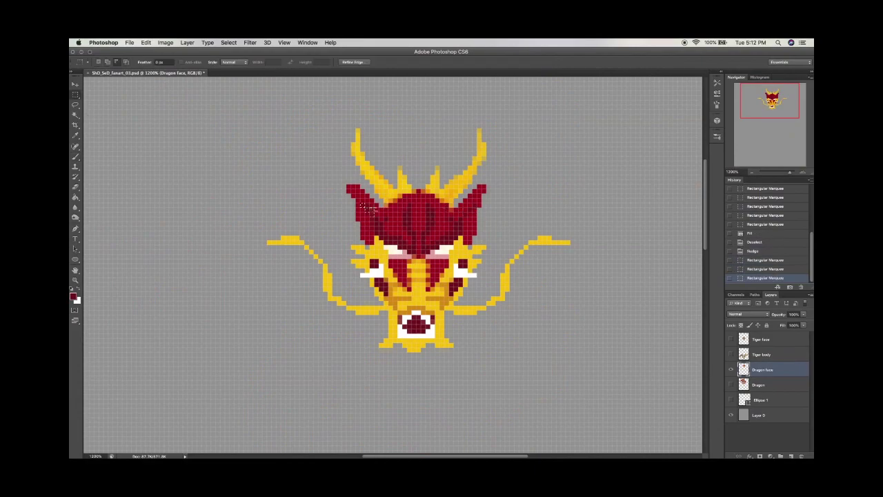
pyautogui.click(129, 42)
pyautogui.click(502, 184)
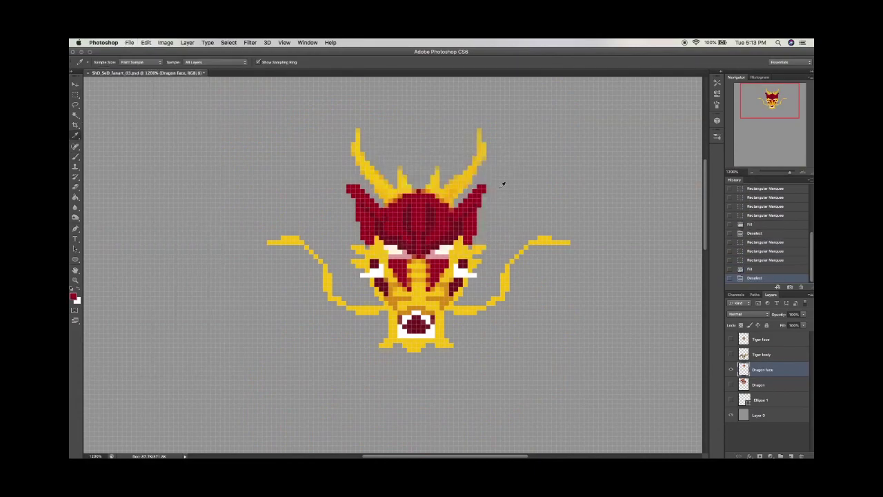
# Sample the horn yellow, select the uneven pixels of the dragon's large and small horns, and fill them solid
pyautogui.click(476, 155)
pyautogui.moveTo(458, 160); pyautogui.dragTo(476, 172)
pyautogui.hotkey('alt', 'BackSpace')
pyautogui.click(76, 94)
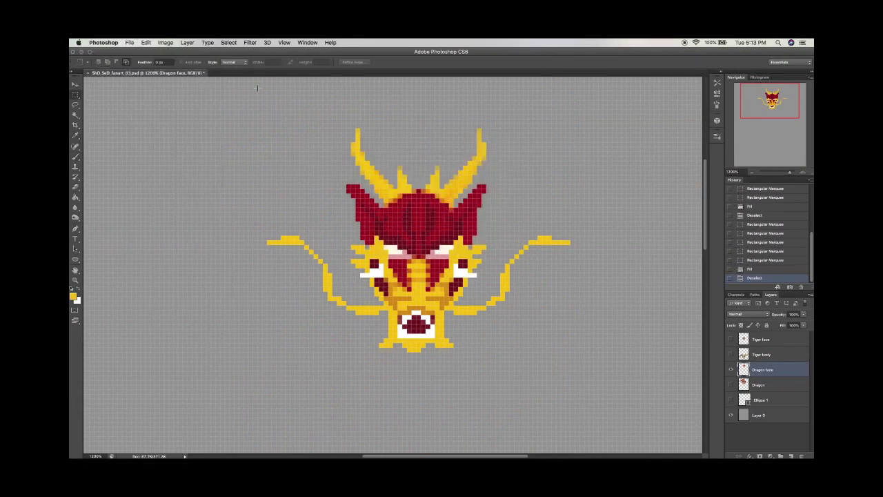
pyautogui.press('Return')
pyautogui.moveTo(395, 166); pyautogui.dragTo(407, 194)
pyautogui.moveTo(428, 165); pyautogui.dragTo(442, 193)
pyautogui.hotkey('alt', 'BackSpace')
pyautogui.press('super+d')
pyautogui.press('super+0')
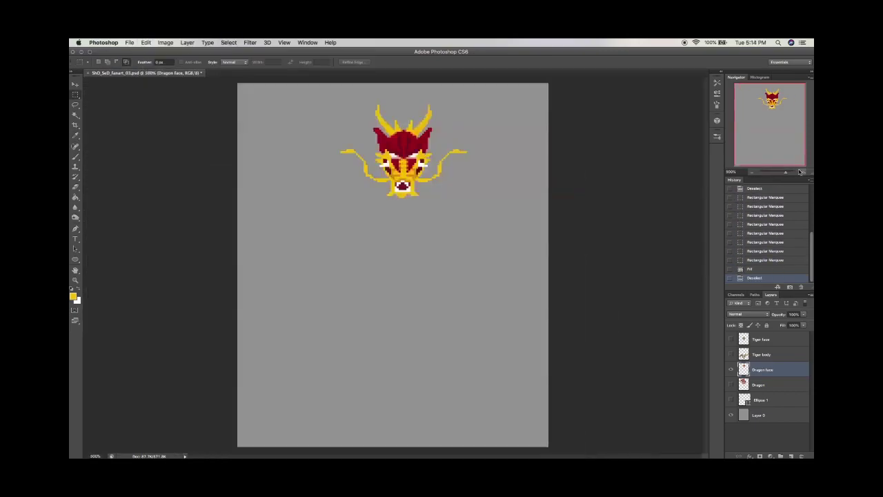
# Select the uneven outer edges of both large dragon horns for cleanup
pyautogui.press('super+plus')
pyautogui.press('super+plus')
pyautogui.press('super+plus')
pyautogui.moveTo(343, 131); pyautogui.dragTo(349, 181)
pyautogui.moveTo(504, 131); pyautogui.dragTo(511, 180)
pyautogui.moveTo(512, 146); pyautogui.dragTo(509, 207)
pyautogui.moveTo(336, 148); pyautogui.dragTo(356, 181)
pyautogui.moveTo(349, 172); pyautogui.dragTo(373, 192)
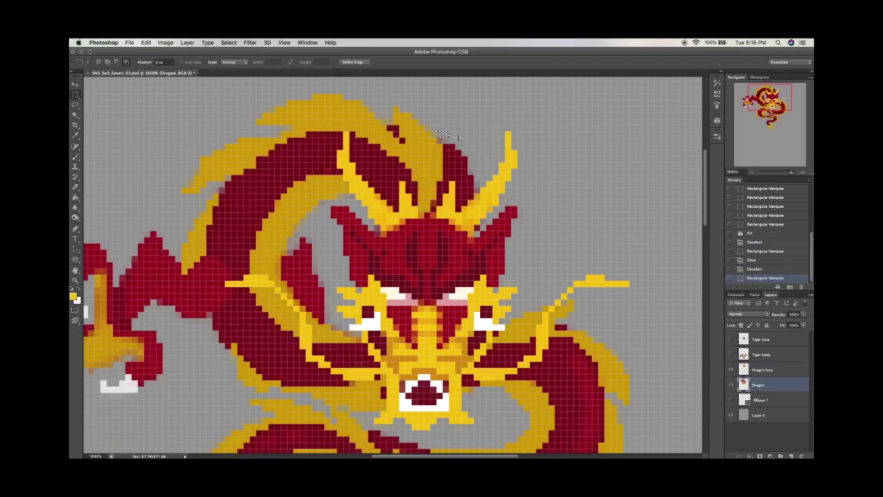
# On the Dragon layer, select and clear the blurred stray pixels around the neck, inner coil and clawed hand
pyautogui.moveTo(425, 119); pyautogui.dragTo(455, 138)
pyautogui.moveTo(468, 155); pyautogui.dragTo(481, 195)
pyautogui.moveTo(480, 218); pyautogui.dragTo(493, 225)
pyautogui.moveTo(355, 195); pyautogui.dragTo(311, 215)
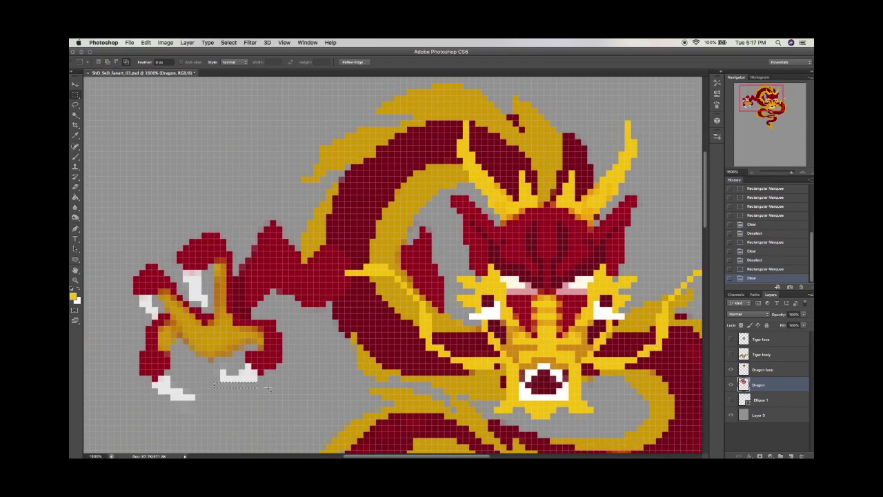
pyautogui.click(751, 174)
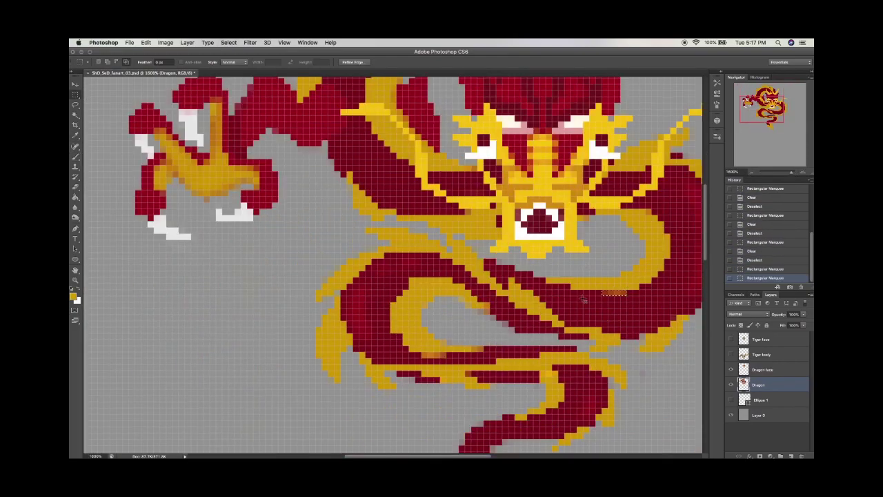
# Fill the uneven patches along the dragon's belly band below the face with solid gold
pyautogui.hotkey('shift', 'F5')
pyautogui.press('Return')
pyautogui.hotkey('ctrl', 'd')
pyautogui.moveTo(452, 206); pyautogui.dragTo(470, 214)
pyautogui.hotkey('shift', 'F5')
pyautogui.press('Return')
pyautogui.hotkey('ctrl', 'd')
# Select the uneven patches on the inside and underside of the dragon's lower coil and fill them with matching solid colour
pyautogui.click(81, 138)
pyautogui.moveTo(471, 301); pyautogui.dragTo(510, 315)
pyautogui.hotkey('shift', 'F5')
pyautogui.click(488, 157)
pyautogui.press('m')
pyautogui.moveTo(655, 369); pyautogui.dragTo(564, 377)
pyautogui.hotkey('shift', 'F5')
pyautogui.press('Return')
pyautogui.hotkey('ctrl', 'd')
# Select the remaining uneven strips of the lower coil's belly band and fill them with solid gold
pyautogui.moveTo(332, 360); pyautogui.dragTo(358, 373)
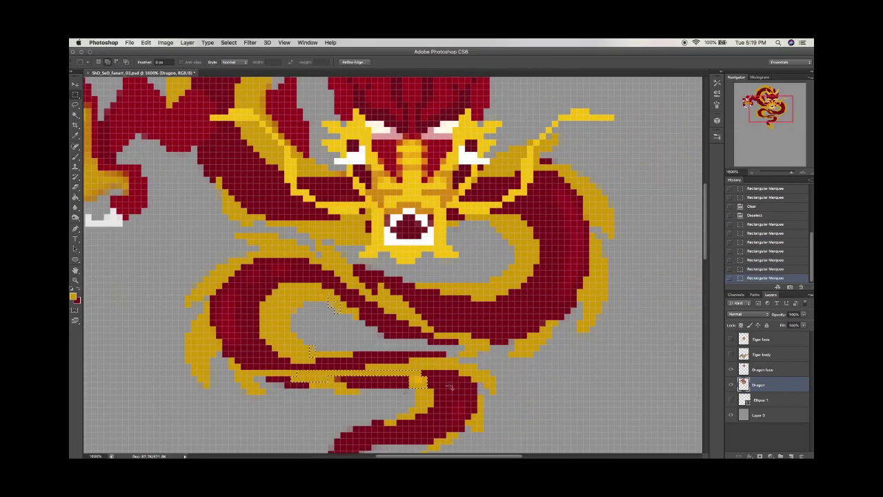
pyautogui.hotkey('shift', 'F5')
pyautogui.click(502, 171)
pyautogui.hotkey('ctrl', 'd')
# Hide the dragon layers and the Tiger face layer, leaving the Tiger body layer visible and active
pyautogui.moveTo(791, 171); pyautogui.dragTo(747, 171)
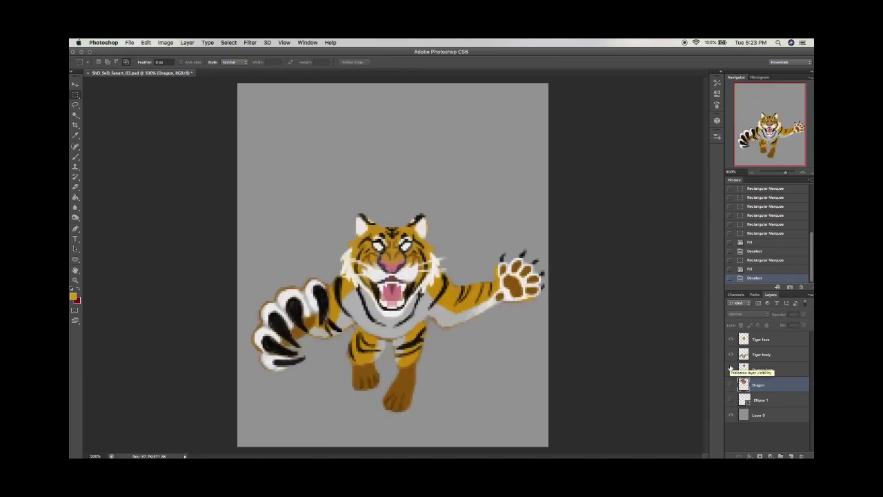
pyautogui.hotkey('ctrl', '+')
pyautogui.hotkey('ctrl', '+')
pyautogui.click(730, 339)
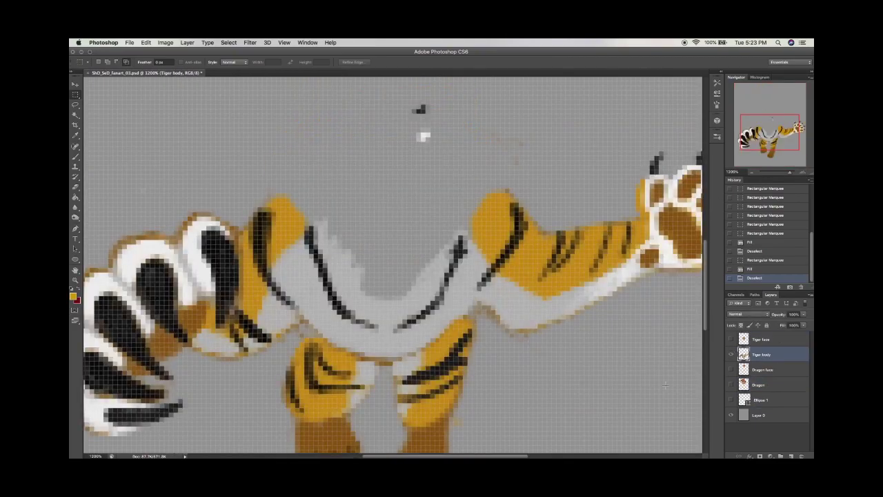
# Select the blurred outline of the tiger's large clawed paw and fill it with solid brown
pyautogui.scroll(-3, 393, 269)
pyautogui.press('m')
pyautogui.moveTo(138, 331); pyautogui.dragTo(172, 376)
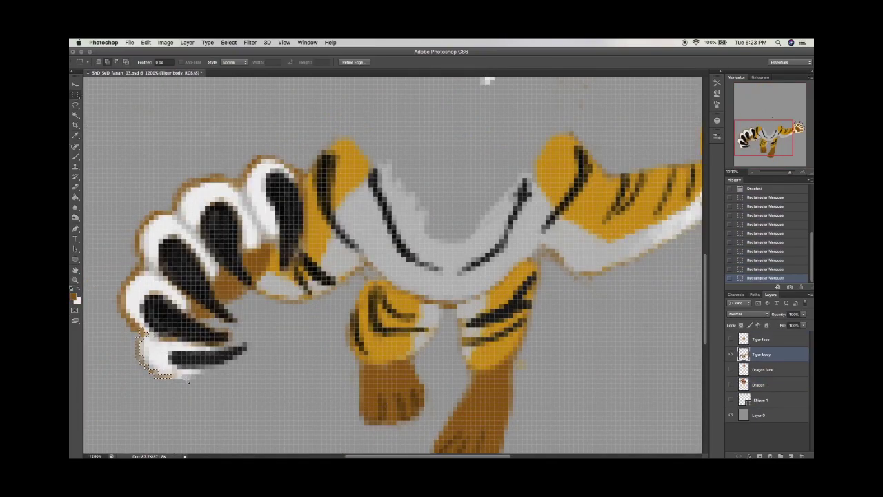
pyautogui.moveTo(128, 280); pyautogui.dragTo(188, 181)
pyautogui.moveTo(248, 156); pyautogui.dragTo(303, 178)
pyautogui.moveTo(235, 296); pyautogui.dragTo(256, 274)
pyautogui.hotkey('shift', 'BackSpace')
pyautogui.press('Return')
pyautogui.hotkey('ctrl', 'd')
# Select the uneven white fur on the clawed paw's toes and fill it with solid white
pyautogui.press('x')
pyautogui.moveTo(148, 338); pyautogui.dragTo(201, 345)
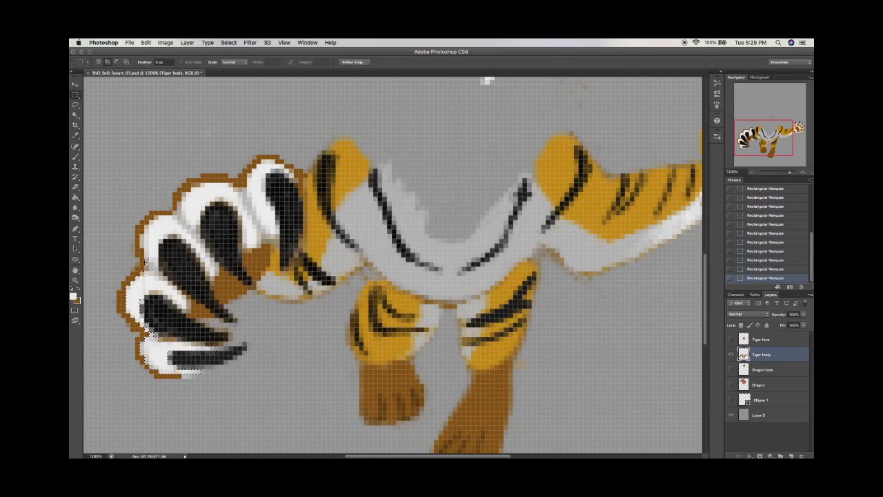
pyautogui.moveTo(160, 222); pyautogui.dragTo(279, 160)
pyautogui.hotkey('shift', 'F5')
pyautogui.press('Return')
pyautogui.hotkey('ctrl', 'd')
pyautogui.moveTo(414, 173); pyautogui.dragTo(145, 261)
pyautogui.hotkey('shift', 'F5')
pyautogui.press('Escape')
# Select the blurred pixels around the clawed paw's lowest toe and clear them
pyautogui.press('m')
pyautogui.moveTo(207, 341); pyautogui.dragTo(167, 373)
pyautogui.press('Delete')
pyautogui.hotkey('ctrl', 'd')
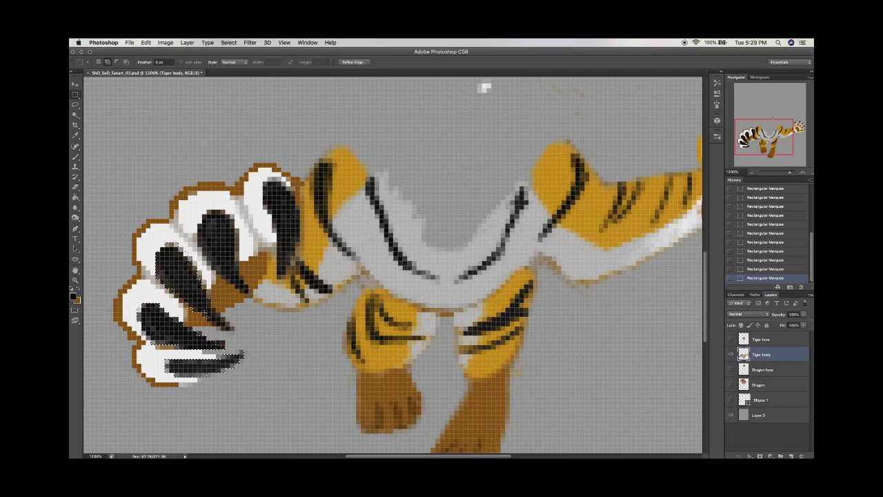
# Fill the selected claws of the paw with solid black and the uneven fur around them with solid white
pyautogui.moveTo(264, 176); pyautogui.dragTo(293, 229)
pyautogui.hotkey('alt', 'BackSpace')
pyautogui.hotkey('ctrl', 'd')
pyautogui.hotkey('alt', 'BackSpace')
pyautogui.hotkey('ctrl', 'd')
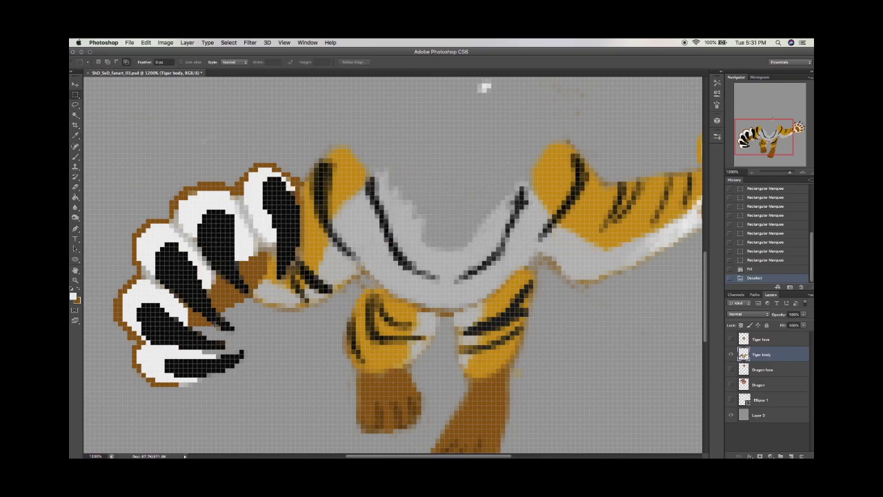
# Select the blurred stray pixels at the upper edge of the tiger's left-hand foot and clear them
pyautogui.moveTo(355, 366); pyautogui.dragTo(376, 376)
pyautogui.press('Delete')
pyautogui.hotkey('ctrl', 'd')
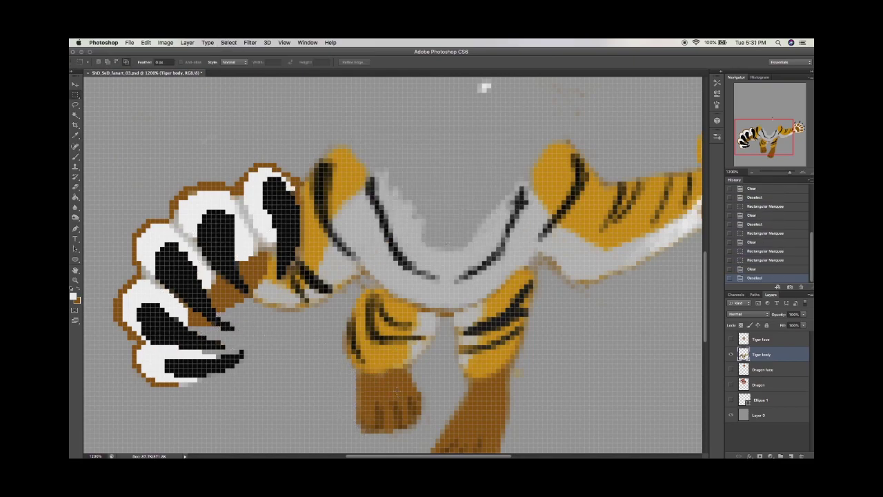
# Sample the light grey, select the uneven underside edges of the tiger's arms, chest and belly, and fill them solid
pyautogui.moveTo(790, 171); pyautogui.dragTo(772, 176)
pyautogui.click(804, 172)
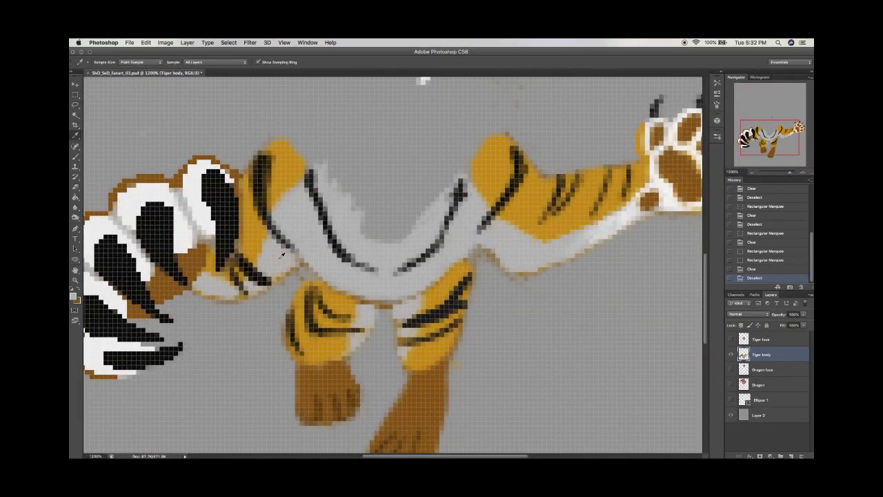
pyautogui.moveTo(196, 275); pyautogui.dragTo(241, 302)
pyautogui.moveTo(268, 249); pyautogui.dragTo(586, 272)
pyautogui.moveTo(494, 207); pyautogui.dragTo(524, 238)
pyautogui.moveTo(450, 235); pyautogui.dragTo(491, 260)
pyautogui.moveTo(428, 283); pyautogui.dragTo(395, 312)
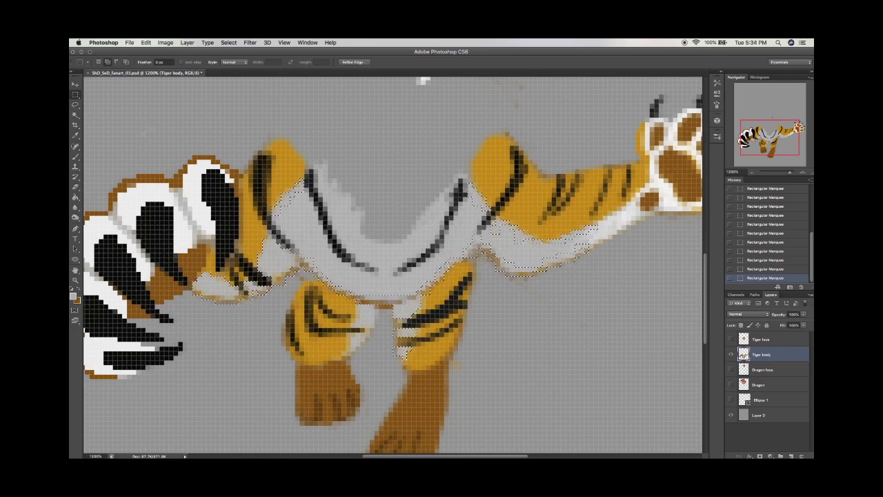
pyautogui.hotkey('alt', 'BackSpace')
pyautogui.press('super+d')
pyautogui.click(752, 172)
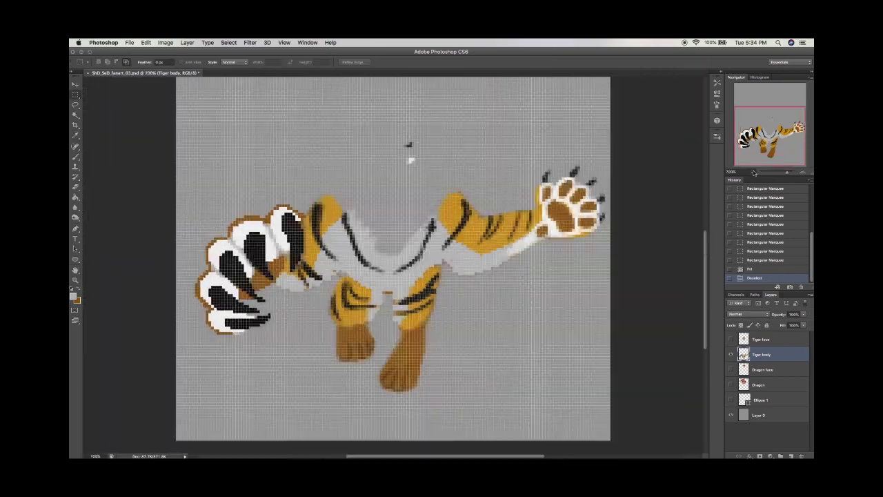
pyautogui.press('super+plus')
pyautogui.press('super+plus')
pyautogui.press('super+plus')
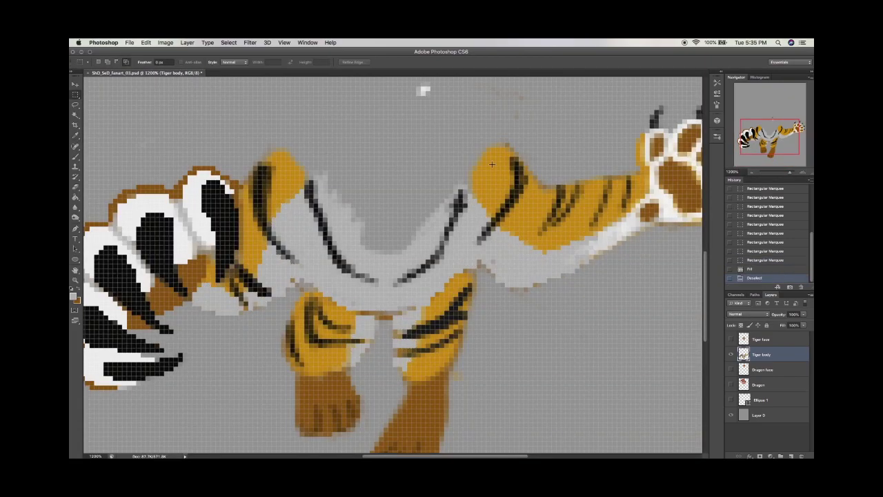
# Clear the blurred pixels beneath the tiger's left-hand arm and brush grey over the uneven pixels at the opposite armpit
pyautogui.moveTo(190, 304); pyautogui.dragTo(217, 315)
pyautogui.moveTo(238, 304); pyautogui.dragTo(262, 314)
pyautogui.moveTo(279, 278); pyautogui.dragTo(304, 296)
pyautogui.press('Delete')
pyautogui.press('super+d')
pyautogui.press('b')
pyautogui.click(481, 236)
pyautogui.click(477, 243)
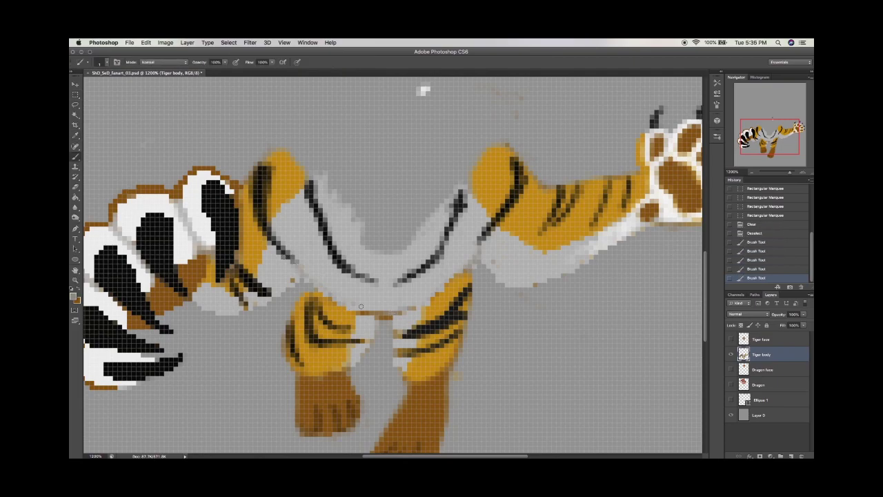
# Select the blurred stripes on the tiger's arms, chest and legs and fill them with solid black
pyautogui.press('m')
pyautogui.scroll(-3, 407, 407)
pyautogui.scroll(2, 406, 407)
pyautogui.moveTo(244, 243); pyautogui.dragTo(244, 273)
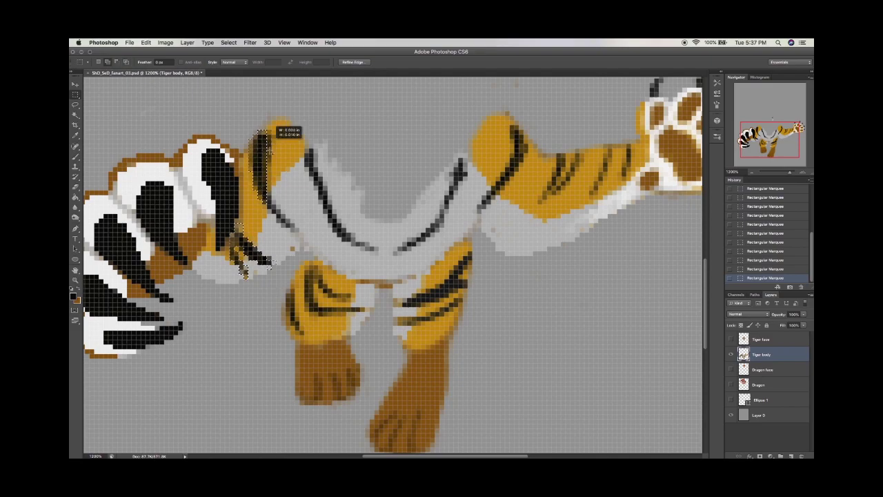
pyautogui.moveTo(303, 148); pyautogui.dragTo(342, 236)
pyautogui.moveTo(402, 247)
pyautogui.mouseDown()
pyautogui.moveTo(457, 198)
pyautogui.moveTo(483, 149)
pyautogui.mouseUp()
pyautogui.moveTo(307, 265); pyautogui.dragTo(351, 276)
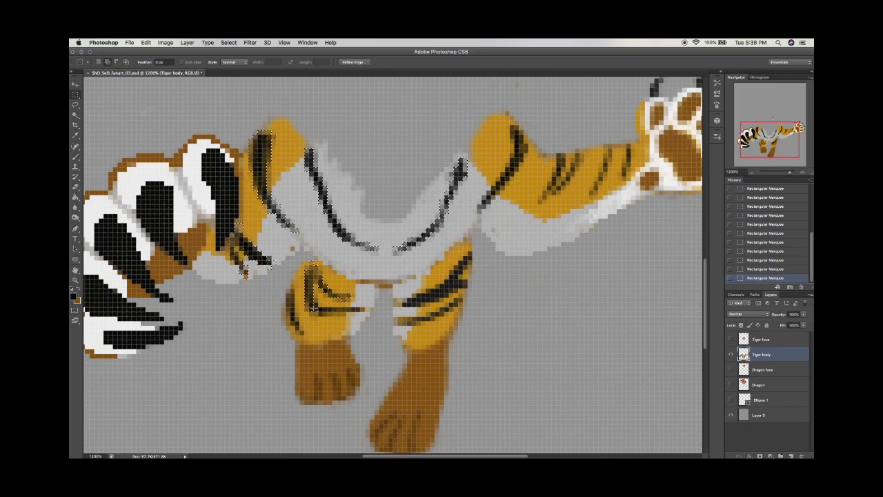
pyautogui.moveTo(413, 303); pyautogui.dragTo(459, 261)
pyautogui.moveTo(396, 324); pyautogui.dragTo(476, 304)
pyautogui.moveTo(528, 130); pyautogui.dragTo(473, 215)
pyautogui.moveTo(563, 168); pyautogui.dragTo(538, 205)
pyautogui.moveTo(607, 153); pyautogui.dragTo(571, 168)
pyautogui.moveTo(627, 165); pyautogui.dragTo(580, 190)
pyautogui.hotkey('alt', 'BackSpace')
pyautogui.hotkey('ctrl', 'd')
# Select the small uneven spots along the undersides of the tiger's arms and belly and fill them with light grey
pyautogui.moveTo(227, 306); pyautogui.dragTo(232, 311)
pyautogui.moveTo(263, 282); pyautogui.dragTo(268, 288)
pyautogui.moveTo(328, 302); pyautogui.dragTo(334, 308)
pyautogui.moveTo(468, 261); pyautogui.dragTo(473, 267)
pyautogui.moveTo(559, 261); pyautogui.dragTo(565, 266)
pyautogui.hotkey('alt', 'BackSpace')
pyautogui.hotkey('ctrl', 'd')
# Select the stray pixels in the empty area above the tiger's chest and clear them
pyautogui.hotkey('ctrl', '0')
pyautogui.click(731, 339)
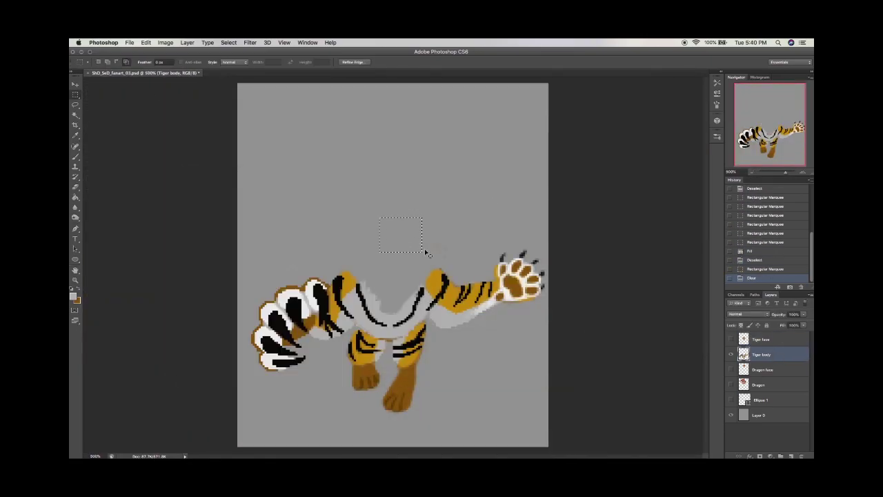
pyautogui.press('Delete')
pyautogui.hotkey('ctrl', 'd')
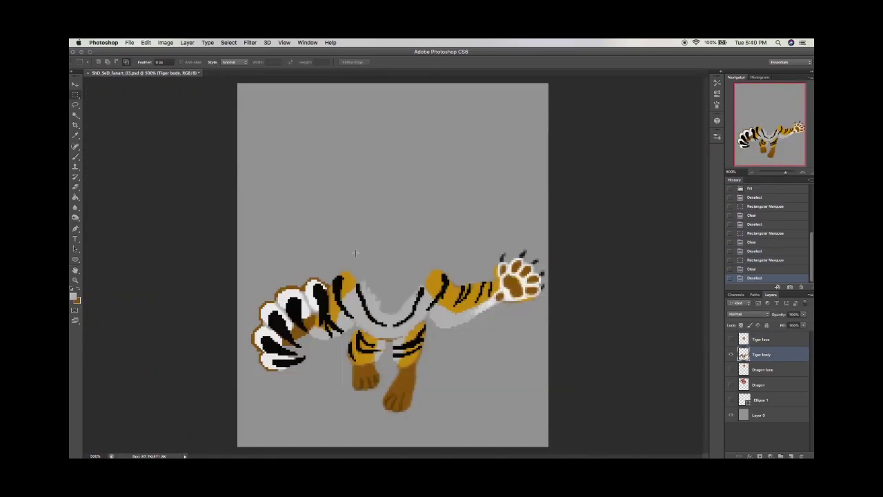
# Sample the orange, fill the uneven fur of the tiger's right-hand arm and clear the blurred pixels around it
pyautogui.click(802, 173)
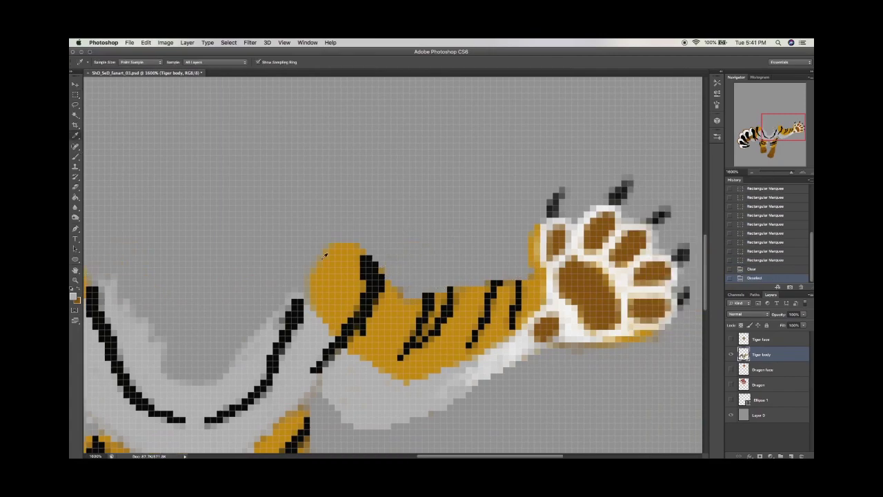
pyautogui.moveTo(319, 264); pyautogui.dragTo(348, 324)
pyautogui.moveTo(359, 234); pyautogui.dragTo(416, 360)
pyautogui.moveTo(471, 325); pyautogui.dragTo(544, 279)
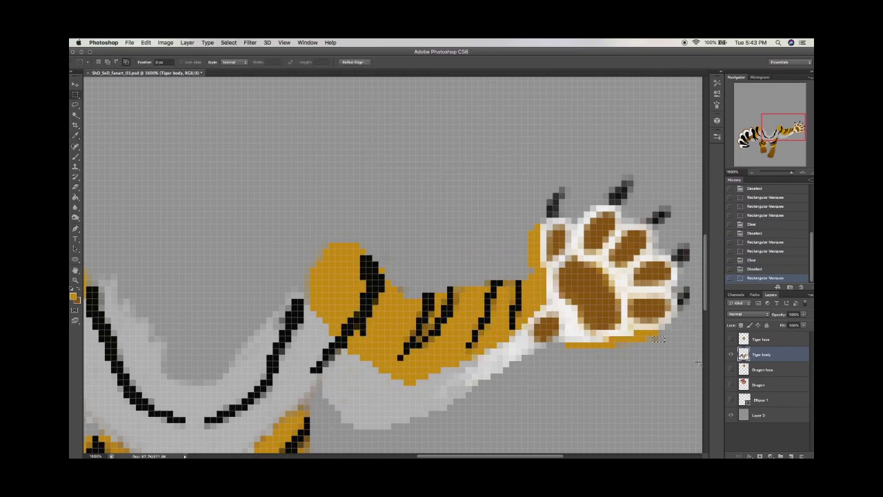
# Show the tiger face and dragon layers to check the whole emblem, and hide both dragon layers again
pyautogui.press('super+0')
pyautogui.moveTo(731, 338); pyautogui.dragTo(730, 384)
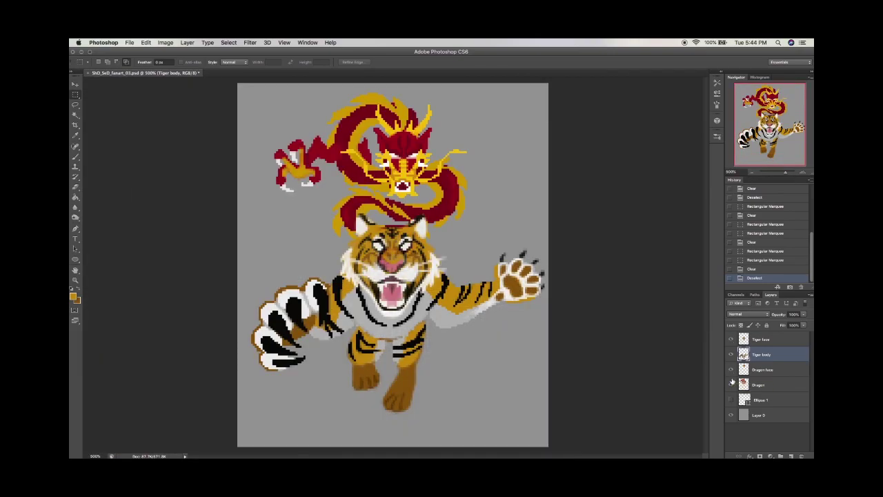
pyautogui.moveTo(732, 381); pyautogui.dragTo(731, 369)
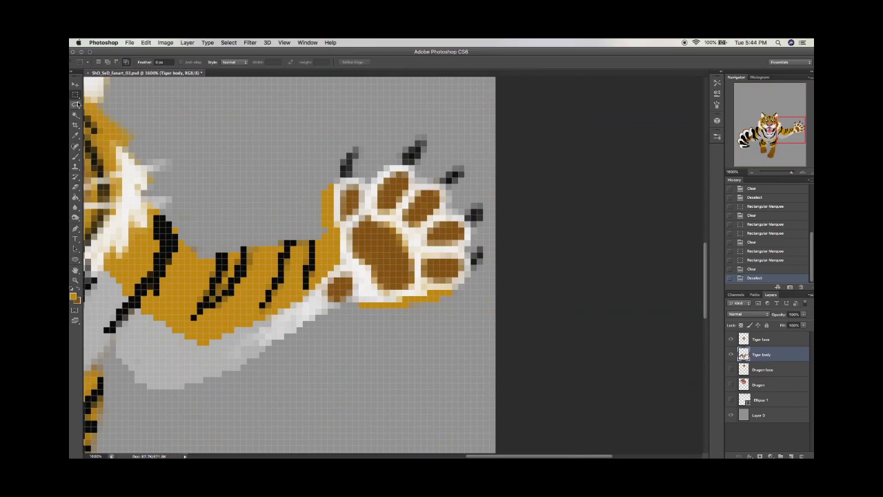
# Select the pads of the tiger's raised right-hand paw and fill them with solid brown
pyautogui.moveTo(383, 172); pyautogui.dragTo(428, 188)
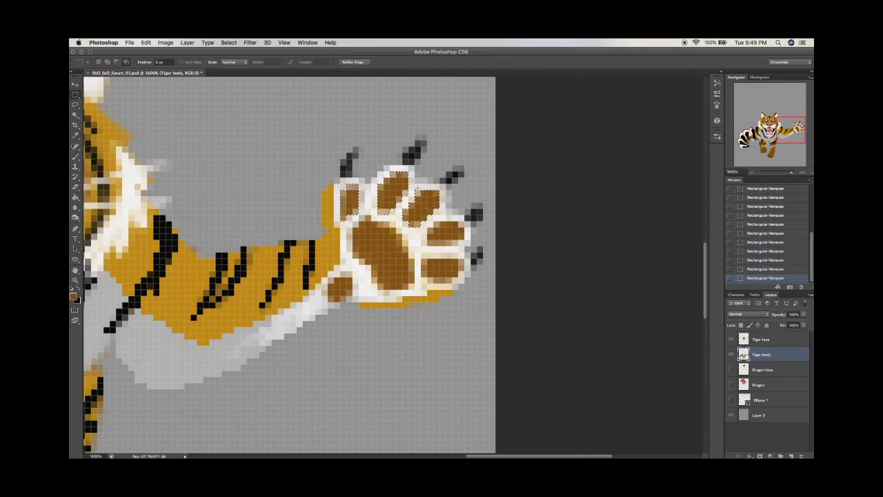
pyautogui.moveTo(432, 270); pyautogui.dragTo(345, 274)
pyautogui.hotkey('shift', 'BackSpace')
pyautogui.press('Return')
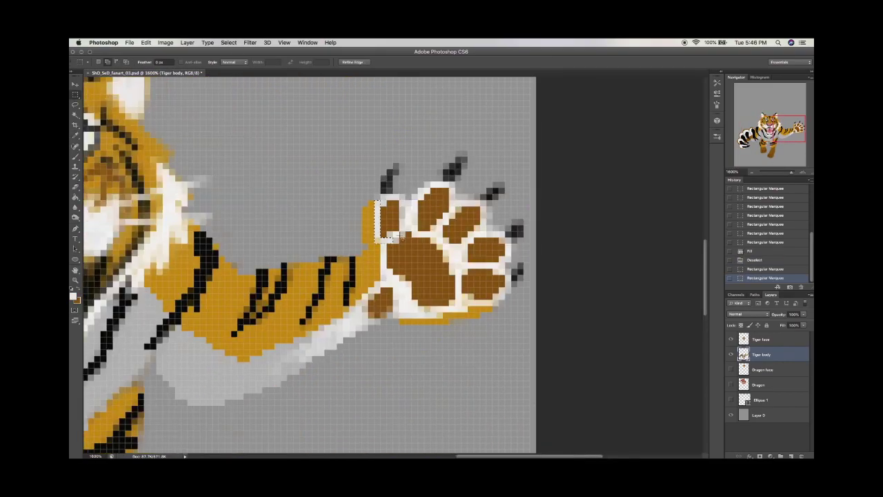
# Select the uneven fur around the raised paw's pads and fill it with solid white
pyautogui.moveTo(398, 237); pyautogui.dragTo(453, 186)
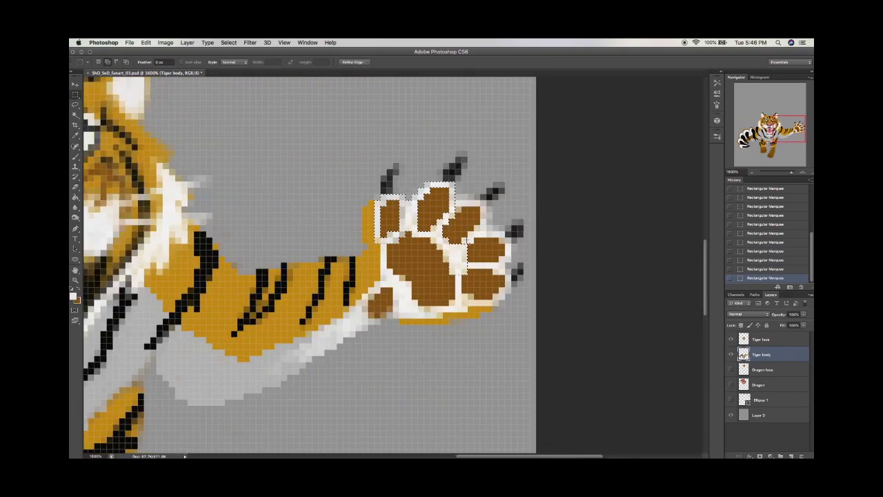
pyautogui.moveTo(508, 242); pyautogui.dragTo(476, 303)
pyautogui.moveTo(398, 269); pyautogui.dragTo(356, 321)
pyautogui.hotkey('alt', 'BackSpace')
pyautogui.hotkey('ctrl', 'd')
# Hide the tiger face layer, fill the raised paw's claws with solid black and clear the blurred pixels around them
pyautogui.click(730, 339)
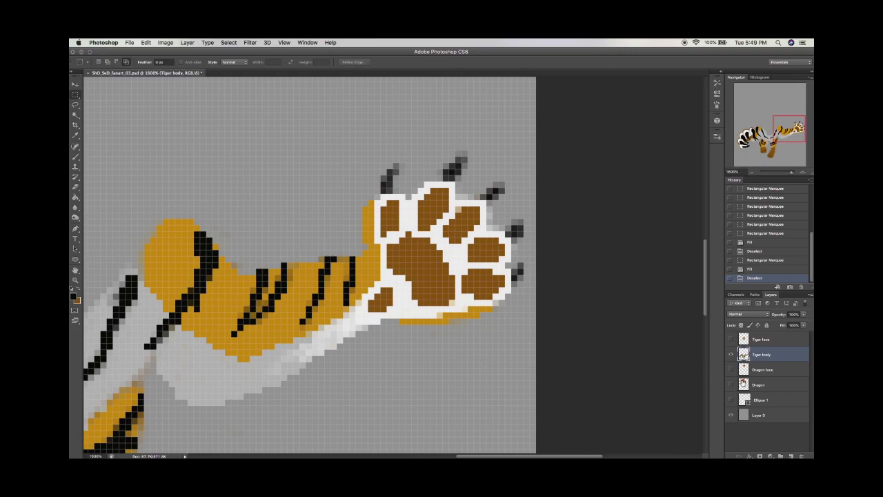
pyautogui.moveTo(398, 163); pyautogui.dragTo(384, 193)
pyautogui.moveTo(469, 150); pyautogui.dragTo(443, 181)
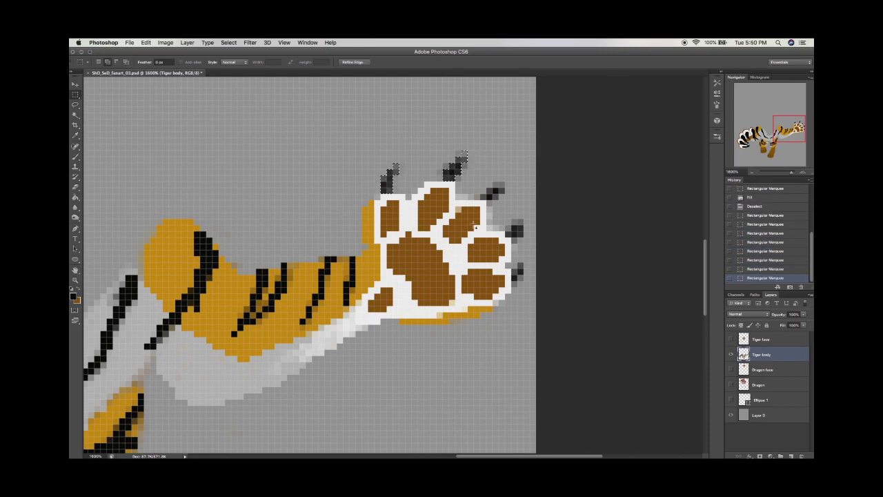
pyautogui.hotkey('alt', 'BackSpace')
pyautogui.press('Delete')
pyautogui.hotkey('ctrl', 'd')
# Sample the orange, select the uneven fur along the raised paw's edges and fill it solid
pyautogui.press('i')
pyautogui.click(455, 262)
pyautogui.press('m')
pyautogui.moveTo(365, 200); pyautogui.dragTo(378, 238)
pyautogui.moveTo(507, 258); pyautogui.dragTo(523, 264)
pyautogui.moveTo(483, 138); pyautogui.dragTo(497, 156)
pyautogui.hotkey('alt', 'BackSpace')
pyautogui.hotkey('ctrl', 'd')
pyautogui.press('super+0')
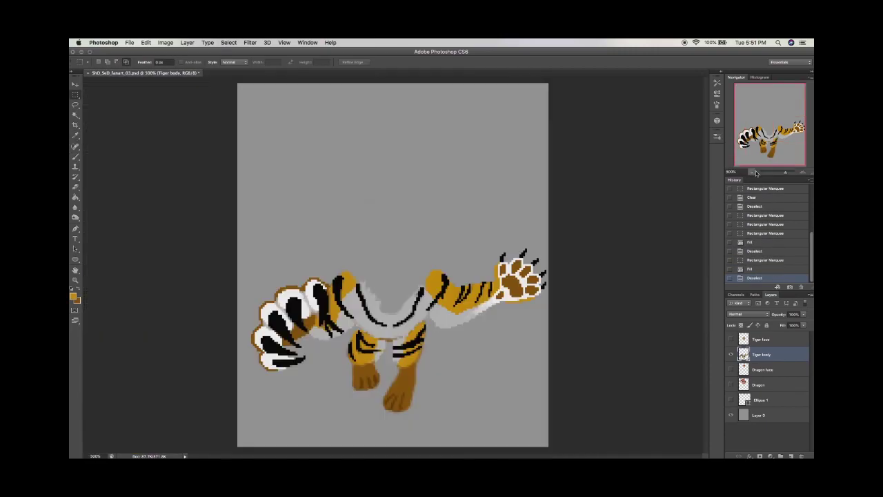
# Fill the uneven fur on both of the tiger's legs with solid orange and the left-hand leg's upper stripe tip with black
pyautogui.moveTo(730, 369); pyautogui.dragTo(730, 384)
pyautogui.press('super+plus')
pyautogui.press('super+plus')
pyautogui.press('super+plus')
pyautogui.press('super+plus')
pyautogui.press('super+plus')
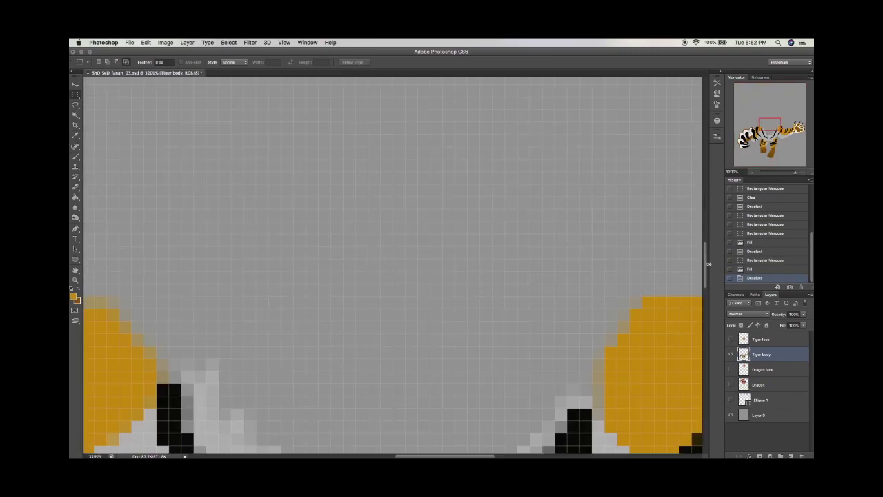
pyautogui.scroll(-5, 386, 276)
pyautogui.moveTo(294, 110); pyautogui.dragTo(369, 213)
pyautogui.moveTo(317, 159); pyautogui.dragTo(330, 167)
pyautogui.moveTo(308, 104); pyautogui.dragTo(373, 141)
pyautogui.hscroll(5, 373, 172)
pyautogui.moveTo(336, 209); pyautogui.dragTo(390, 228)
pyautogui.moveTo(428, 186); pyautogui.dragTo(362, 155)
pyautogui.moveTo(427, 159); pyautogui.dragTo(376, 118)
pyautogui.moveTo(428, 125); pyautogui.dragTo(400, 93)
pyautogui.scroll(5, 414, 179)
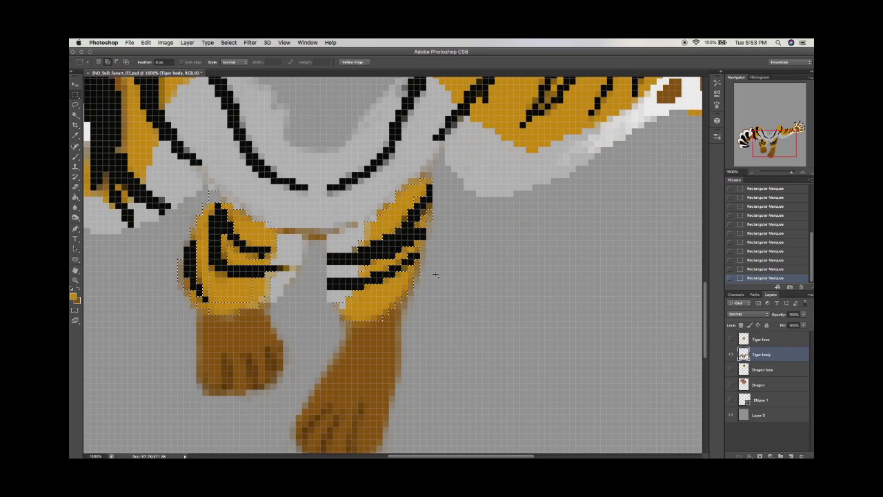
pyautogui.press('BackSpace')
pyautogui.press('super+d')
pyautogui.moveTo(209, 191); pyautogui.dragTo(219, 200)
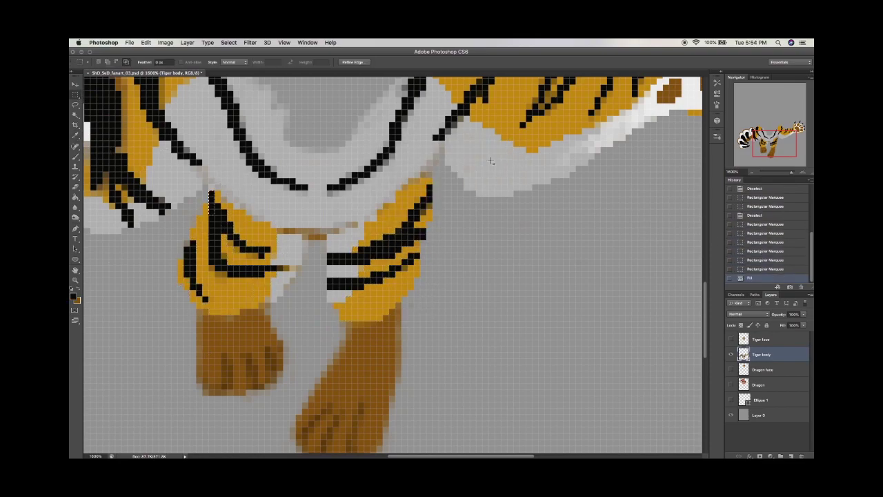
# Select both of the tiger's feet, fill them with solid brown and clear the blurred pixels around them
pyautogui.moveTo(788, 172); pyautogui.dragTo(783, 174)
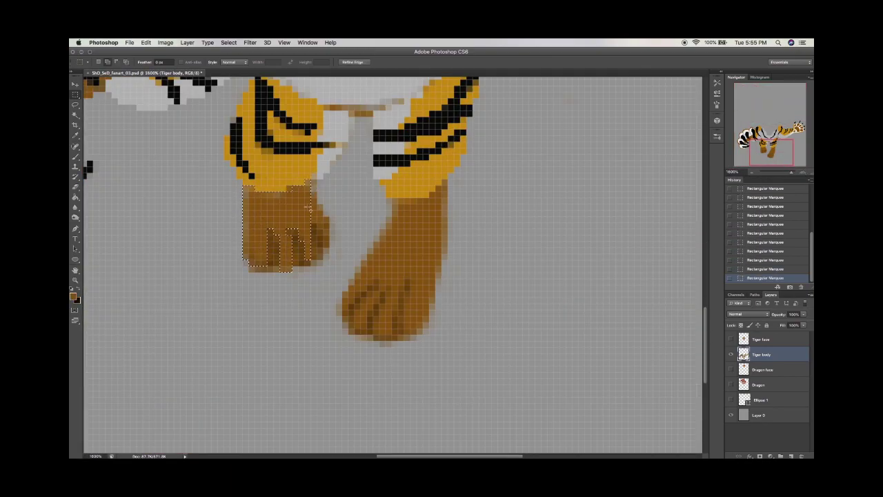
pyautogui.moveTo(443, 253); pyautogui.dragTo(446, 181)
pyautogui.moveTo(416, 268); pyautogui.dragTo(358, 293)
pyautogui.press('Delete')
pyautogui.hotkey('ctrl', 'd')
pyautogui.moveTo(291, 271)
pyautogui.mouseDown()
pyautogui.moveTo(305, 277)
pyautogui.moveTo(298, 272)
pyautogui.mouseUp()
pyautogui.hotkey('ctrl', 'd')
pyautogui.hotkey('shift', 'F5')
pyautogui.press('Return')
pyautogui.hotkey('ctrl', 'd')
# Show the tiger face layer, lasso the stray spot below the face and make that layer active to clear it
pyautogui.hotkey('ctrl', '-')
pyautogui.hotkey('ctrl', '-')
pyautogui.hotkey('ctrl', '-')
pyautogui.hotkey('ctrl', '-')
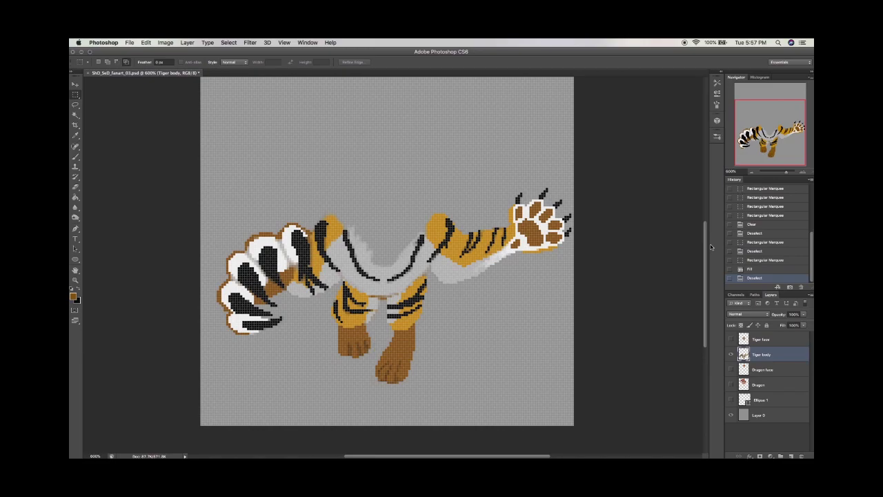
pyautogui.click(731, 338)
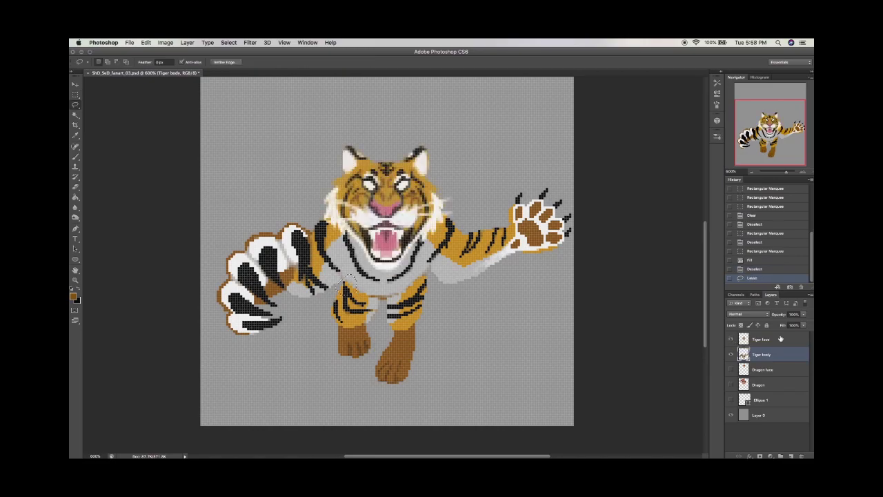
pyautogui.click(735, 339)
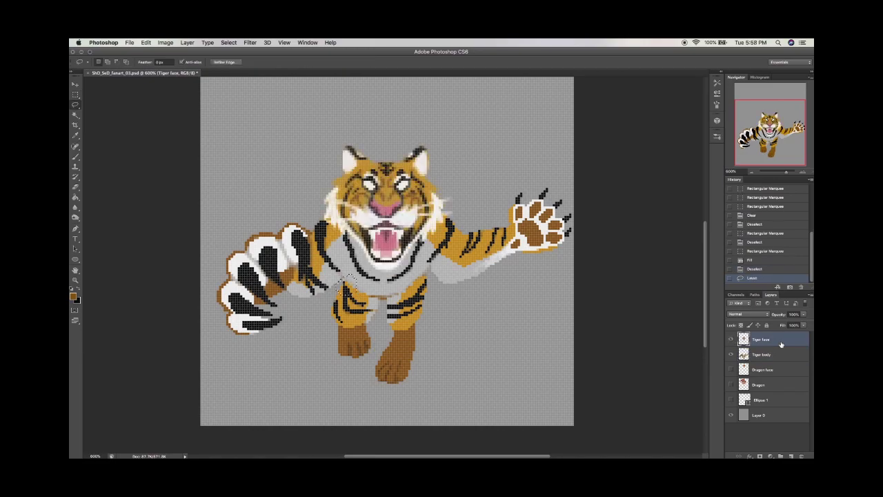
# Hide the tiger body layer, select the uneven orange fur of the tiger's forehead and cheeks, and fill it with solid orange
pyautogui.press('i')
pyautogui.click(404, 380)
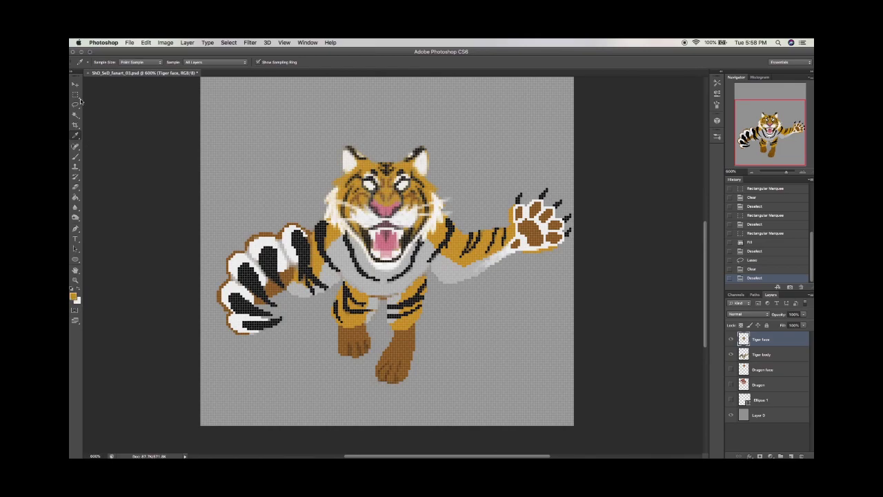
pyautogui.click(731, 354)
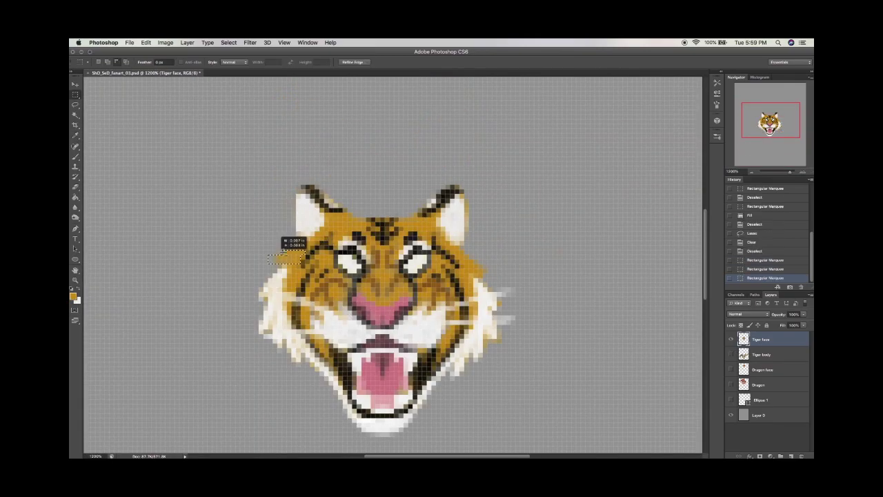
pyautogui.moveTo(272, 256); pyautogui.dragTo(275, 257)
pyautogui.moveTo(279, 253); pyautogui.dragTo(290, 248)
pyautogui.moveTo(288, 249); pyautogui.dragTo(299, 244)
pyautogui.moveTo(296, 245); pyautogui.dragTo(307, 240)
pyautogui.moveTo(305, 241); pyautogui.dragTo(314, 236)
pyautogui.moveTo(312, 237); pyautogui.dragTo(320, 233)
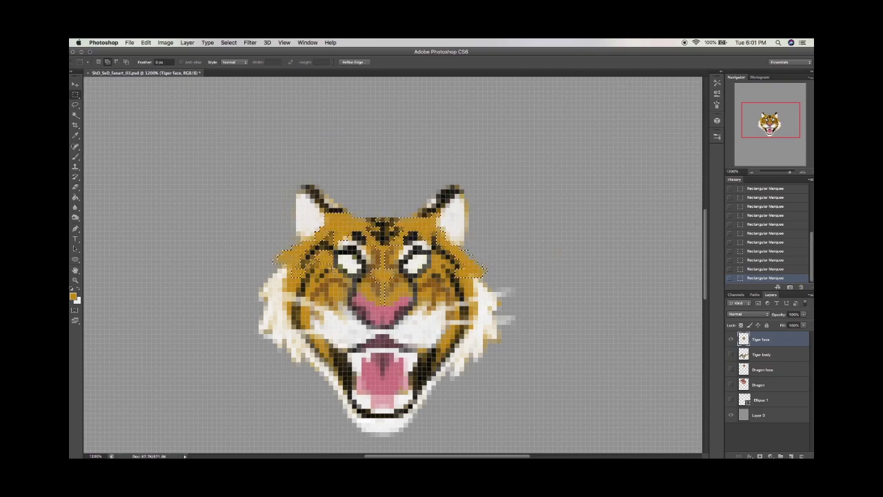
pyautogui.moveTo(285, 271); pyautogui.dragTo(289, 273)
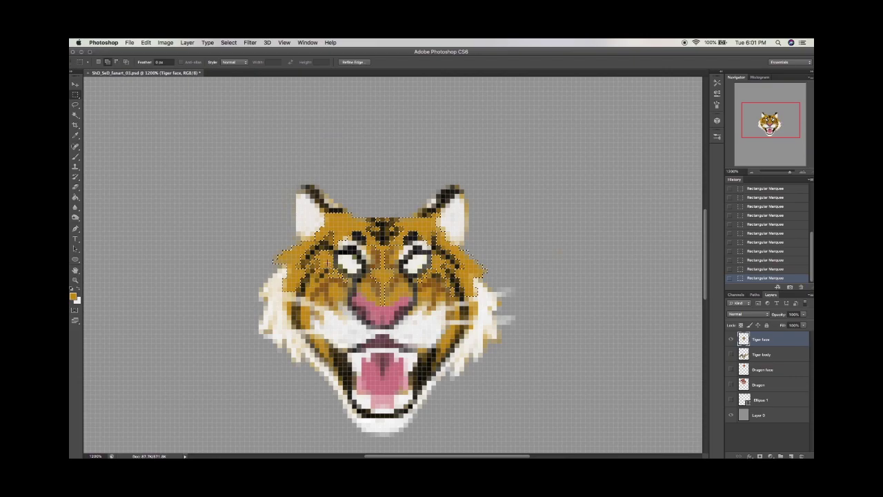
pyautogui.moveTo(471, 328); pyautogui.dragTo(474, 331)
pyautogui.hotkey('shift', 'BackSpace')
pyautogui.press('Return')
pyautogui.press('super+d')
# Select the leftover uneven spot beneath the right-hand ear and fill it with solid orange
pyautogui.moveTo(461, 231); pyautogui.dragTo(463, 233)
pyautogui.hotkey('shift', 'BackSpace')
pyautogui.press('Return')
pyautogui.press('super+d')
# Select the blurred pixels around the tiger's cheek fur on both sides and clear them
pyautogui.moveTo(260, 278); pyautogui.dragTo(269, 289)
pyautogui.moveTo(269, 264); pyautogui.dragTo(277, 272)
pyautogui.moveTo(478, 277); pyautogui.dragTo(491, 290)
pyautogui.moveTo(270, 343); pyautogui.dragTo(320, 376)
pyautogui.moveTo(470, 376); pyautogui.dragTo(471, 377)
pyautogui.press('Delete')
pyautogui.hotkey('ctrl', 'd')
# Select the uneven cheek fur and chin of the tiger's face and fill them with solid white
pyautogui.moveTo(284, 266); pyautogui.dragTo(261, 332)
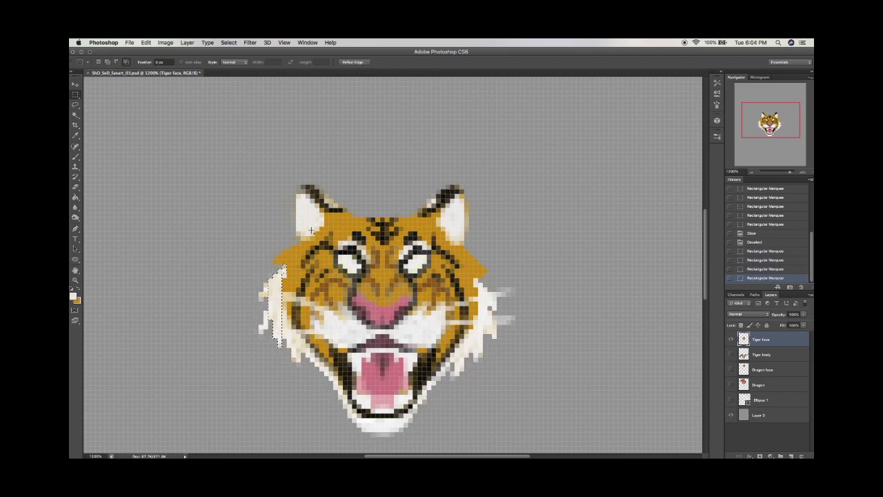
pyautogui.moveTo(275, 304); pyautogui.dragTo(301, 373)
pyautogui.moveTo(345, 401); pyautogui.dragTo(389, 422)
pyautogui.moveTo(455, 355); pyautogui.dragTo(475, 280)
pyautogui.hotkey('shift', 'BackSpace')
pyautogui.click(497, 153)
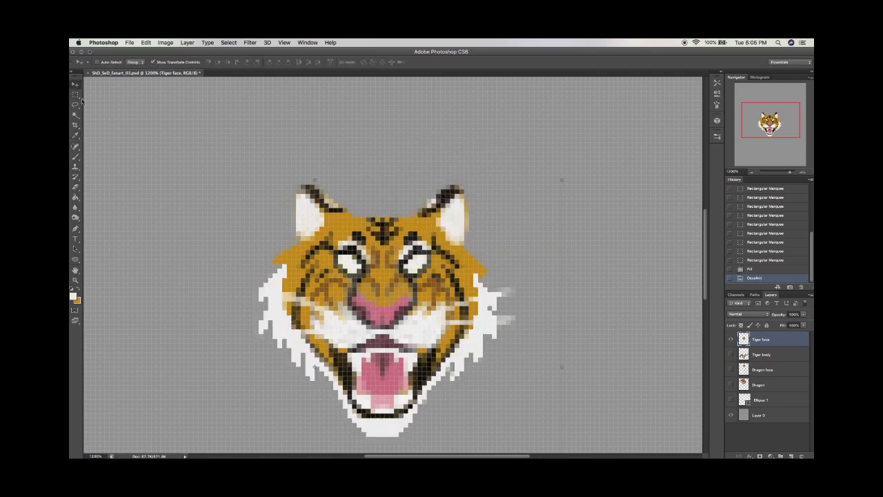
pyautogui.press('super+d')
# Select the muzzle and long pointed whiskers on both sides of the face and fill them with solid white
pyautogui.moveTo(411, 317)
pyautogui.mouseDown()
pyautogui.moveTo(472, 329)
pyautogui.moveTo(408, 346)
pyautogui.moveTo(322, 337)
pyautogui.moveTo(412, 324)
pyautogui.mouseUp()
pyautogui.moveTo(557, 309); pyautogui.dragTo(504, 275)
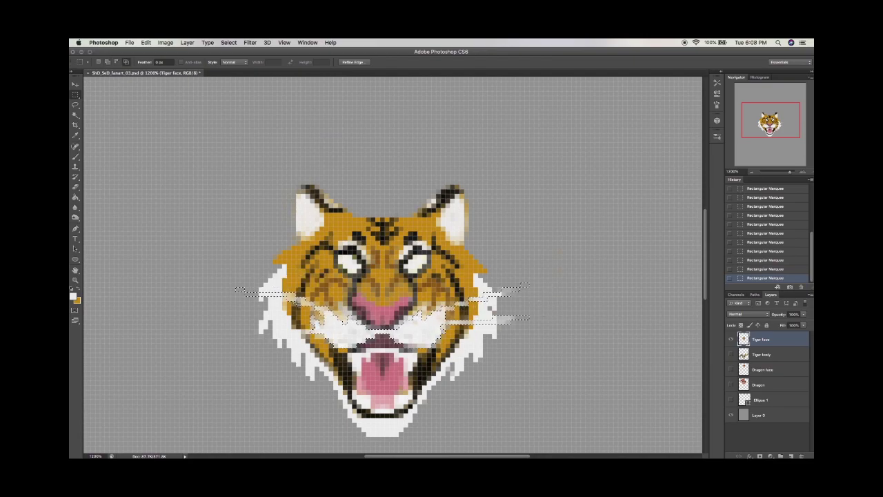
pyautogui.hotkey('alt', 'BackSpace')
pyautogui.press('super+d')
# Try to fill a grid of whisker spots on the left-hand side of the muzzle with sampled brown
pyautogui.press('i')
pyautogui.click(77, 96)
pyautogui.moveTo(330, 324); pyautogui.dragTo(359, 338)
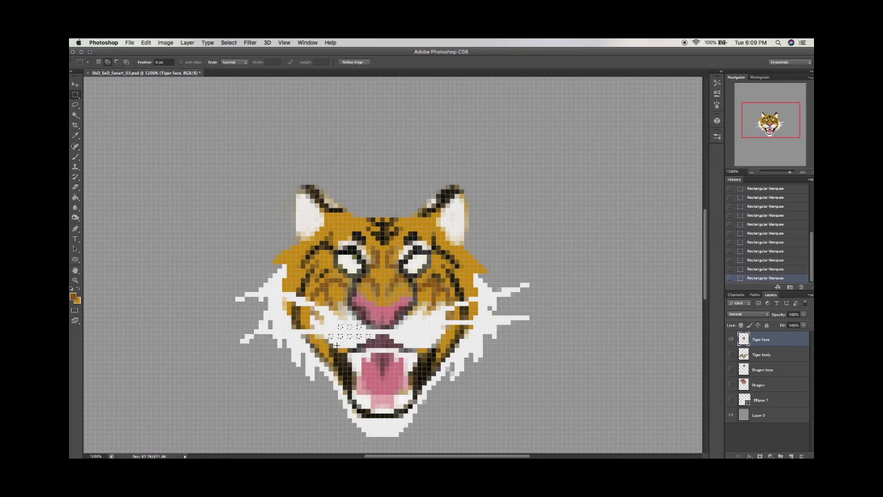
pyautogui.hotkey('alt', 'BackSpace')
pyautogui.press('super+d')
# Select the muzzle areas on both sides of the nose and fill them with solid white
pyautogui.scroll(-5, 499, 158)
pyautogui.scroll(6, 366, 296)
pyautogui.moveTo(314, 288)
pyautogui.mouseDown()
pyautogui.moveTo(366, 303)
pyautogui.moveTo(369, 317)
pyautogui.mouseUp()
pyautogui.moveTo(414, 288); pyautogui.dragTo(468, 317)
pyautogui.hotkey('shift', 'BackSpace')
pyautogui.press('Return')
# Select scattered single-pixel whisker spots on both sides of the muzzle and fill them with brown
pyautogui.moveTo(319, 288); pyautogui.dragTo(354, 293)
pyautogui.moveTo(355, 300); pyautogui.dragTo(335, 304)
pyautogui.moveTo(319, 299); pyautogui.dragTo(323, 303)
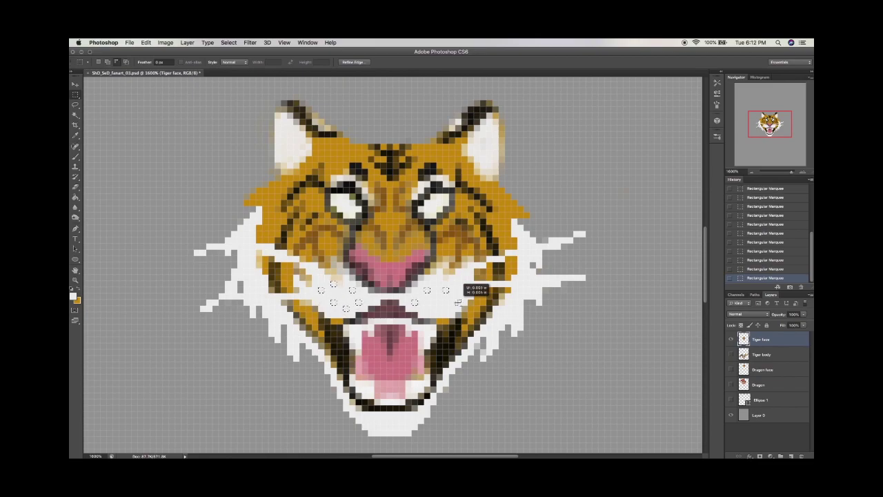
pyautogui.press('i')
pyautogui.click(323, 393)
pyautogui.hotkey('shift', 'BackSpace')
pyautogui.press('Return')
pyautogui.hotkey('ctrl', 'd')
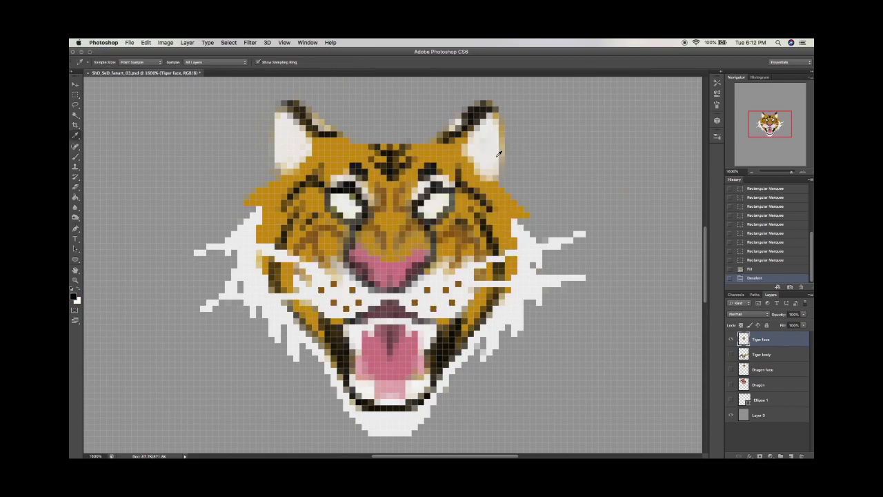
# Select the pink areas of the nose and the tongue inside the mouth and fill them with sampled pink
pyautogui.keyDown('shift'); pyautogui.click(390, 266); pyautogui.keyUp('shift')
pyautogui.hotkey('ctrl', 'alt', 'z')
pyautogui.hotkey('ctrl', 'alt', 'z')
pyautogui.click(401, 271)
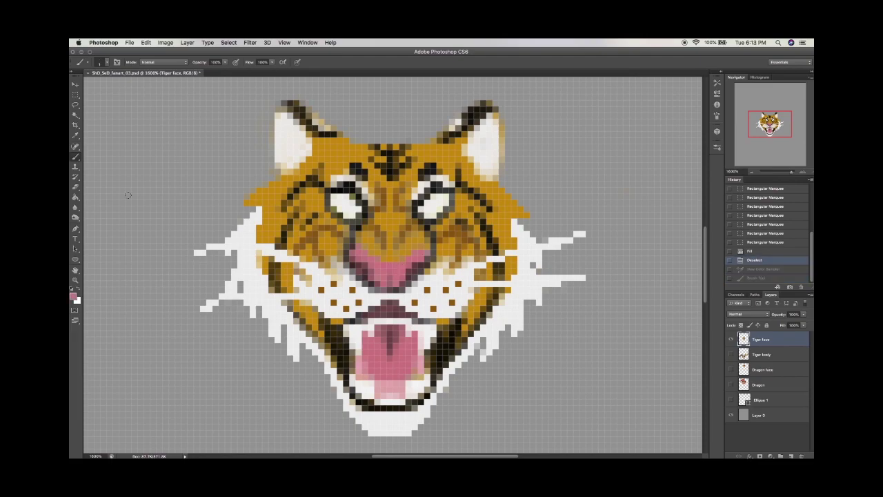
pyautogui.press('m')
pyautogui.moveTo(350, 249); pyautogui.dragTo(420, 273)
pyautogui.moveTo(369, 274); pyautogui.dragTo(407, 284)
pyautogui.moveTo(379, 341); pyautogui.dragTo(390, 355)
pyautogui.moveTo(360, 330); pyautogui.dragTo(418, 367)
pyautogui.moveTo(356, 366); pyautogui.dragTo(424, 379)
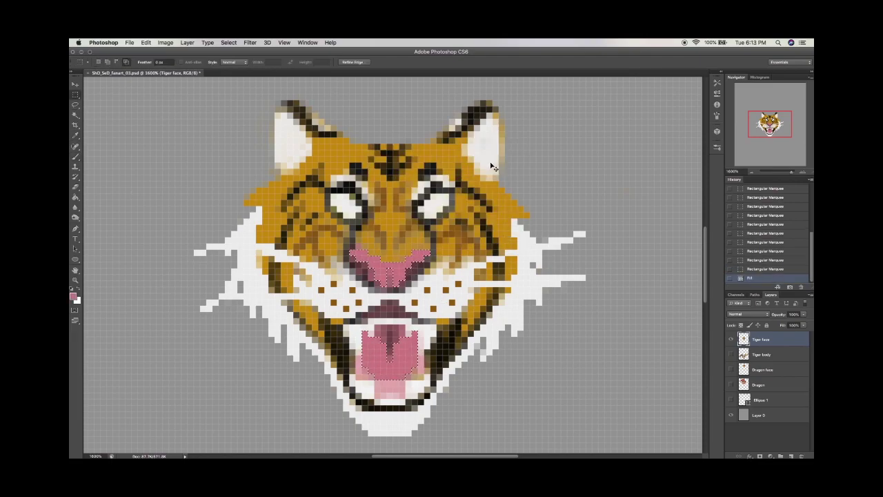
# Select the jagged row of pixels along the nose's upper edge and fill it with orange sampled from the fur
pyautogui.press('i')
pyautogui.click(425, 235)
pyautogui.press('m')
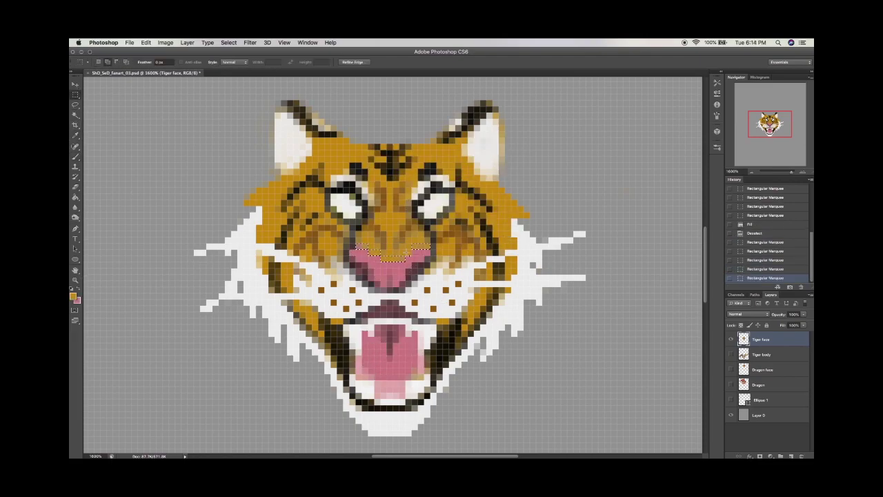
pyautogui.hotkey('alt', 'BackSpace')
pyautogui.hotkey('ctrl', 'd')
# Try to fill the shaded lower edge of the nose with dark purple sampled from the roof of the mouth
pyautogui.moveTo(353, 262); pyautogui.dragTo(422, 273)
pyautogui.moveTo(358, 273); pyautogui.dragTo(423, 293)
pyautogui.press('x')
pyautogui.press('i')
pyautogui.click(390, 303)
pyautogui.press('m')
pyautogui.hotkey('alt', 'BackSpace')
pyautogui.hotkey('ctrl', 'd')
pyautogui.moveTo(367, 253); pyautogui.dragTo(394, 269)
pyautogui.moveTo(344, 237); pyautogui.dragTo(365, 262)
pyautogui.click(762, 268)
pyautogui.press('i')
pyautogui.hotkey('ctrl', 'd')
pyautogui.press('b')
pyautogui.hotkey('ctrl', '0')
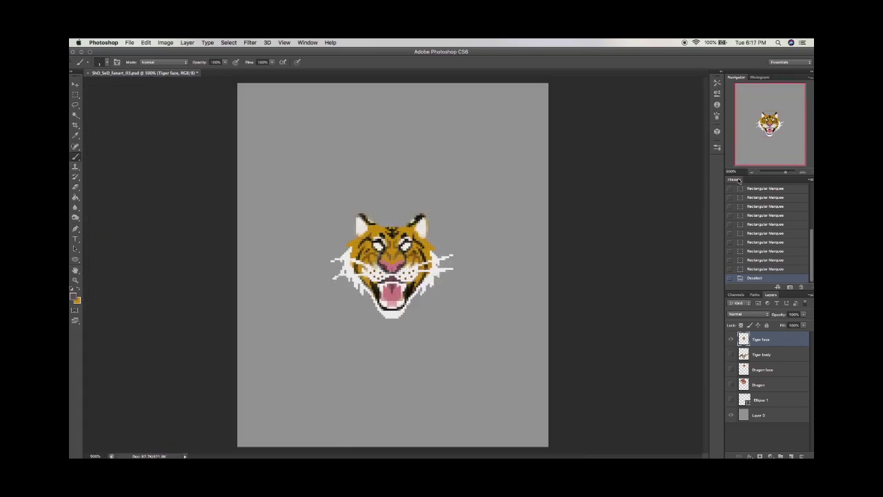
# Select the teeth and the pale areas around the tongue and fill them with solid white
pyautogui.hotkey('ctrl', '+')
pyautogui.hotkey('ctrl', '+')
pyautogui.hotkey('ctrl', '+')
pyautogui.hotkey('ctrl', '+')
pyautogui.hotkey('ctrl', '+')
pyautogui.hotkey('ctrl', '+')
pyautogui.hotkey('ctrl', '+')
pyautogui.hotkey('ctrl', '0')
pyautogui.scroll(5, 397, 307)
pyautogui.press('m')
pyautogui.moveTo(319, 272); pyautogui.dragTo(343, 301)
pyautogui.moveTo(454, 251); pyautogui.dragTo(434, 301)
pyautogui.hotkey('shift', 'BackSpace')
pyautogui.press('Return')
pyautogui.moveTo(343, 177); pyautogui.dragTo(429, 190)
pyautogui.moveTo(417, 301); pyautogui.dragTo(433, 328)
pyautogui.hotkey('shift', 'BackSpace')
pyautogui.press('Return')
pyautogui.hotkey('ctrl', 'd')
# Apply a Hue/Saturation adjustment on the Tiger face layer and clear stray pixels around the face
pyautogui.moveTo(794, 171)
pyautogui.mouseDown()
pyautogui.moveTo(755, 171)
pyautogui.moveTo(791, 170)
pyautogui.mouseUp()
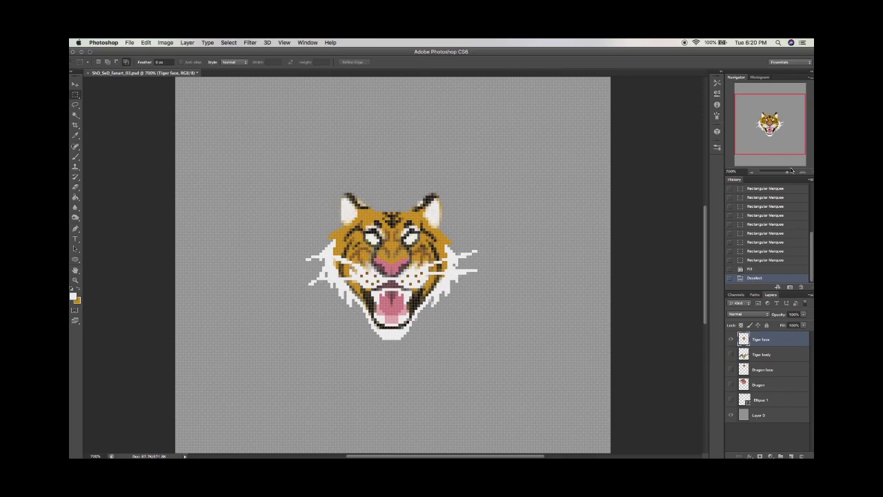
pyautogui.moveTo(791, 170)
pyautogui.mouseDown()
pyautogui.moveTo(801, 170)
pyautogui.moveTo(792, 170)
pyautogui.mouseUp()
pyautogui.press('super+u')
pyautogui.press('Return')
pyautogui.press('super+plus')
pyautogui.press('super+plus')
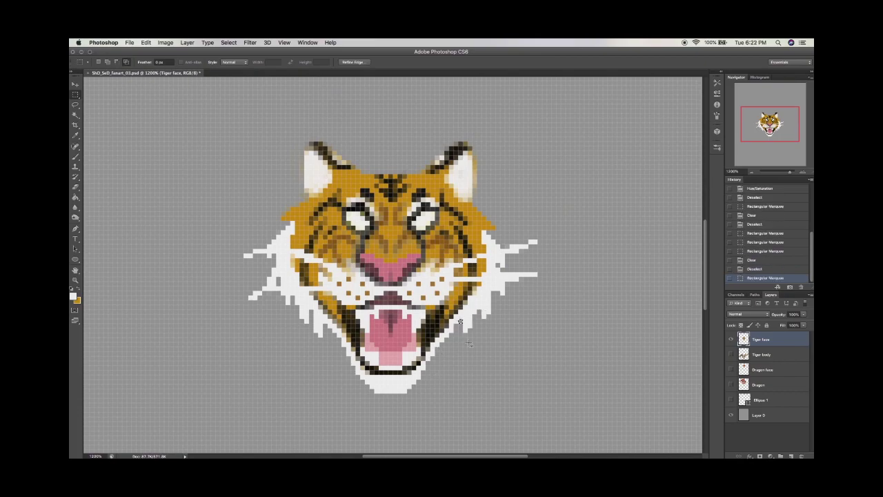
# Show the Tiger body layer and examine the face together with the whole tiger
pyautogui.press('i')
pyautogui.click(760, 268)
pyautogui.click(759, 260)
pyautogui.press('super+minus')
pyautogui.press('super+minus')
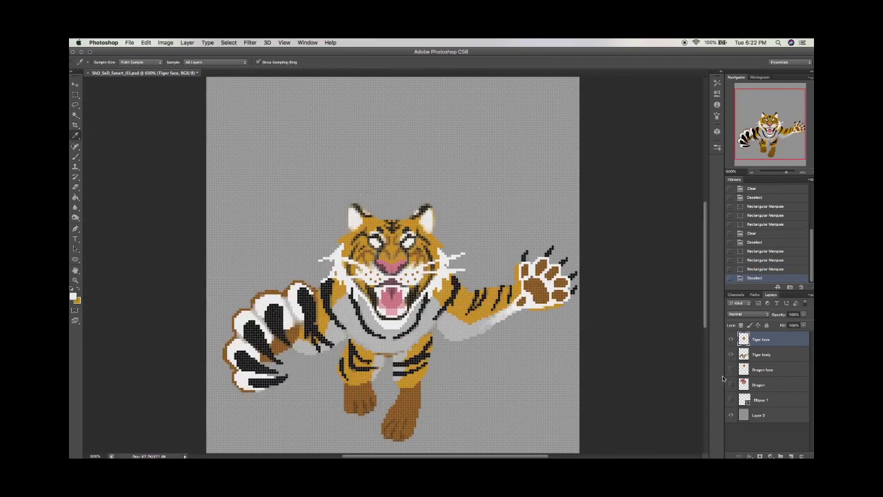
pyautogui.press('super+minus')
# Select the inner areas of both eyes and fill them with solid white
pyautogui.press('super+plus')
pyautogui.press('super+plus')
pyautogui.press('super+plus')
pyautogui.press('super+plus')
pyautogui.press('super+plus')
pyautogui.press('m')
pyautogui.press('super+d')
pyautogui.moveTo(271, 274); pyautogui.dragTo(330, 305)
pyautogui.moveTo(442, 267); pyautogui.dragTo(505, 305)
pyautogui.hotkey('alt', 'BackSpace')
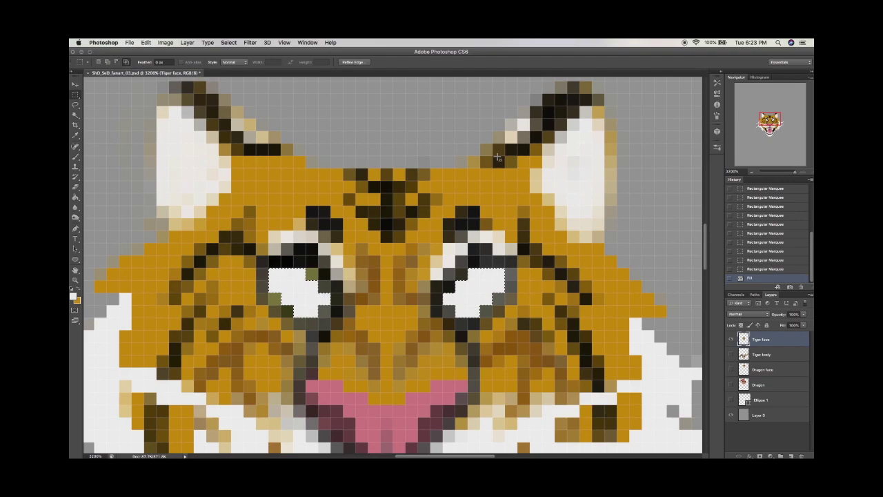
# Select the outlines around both eyes and fill them with solid black
pyautogui.moveTo(318, 259); pyautogui.dragTo(272, 310)
pyautogui.moveTo(431, 245); pyautogui.dragTo(528, 280)
pyautogui.moveTo(451, 325); pyautogui.dragTo(462, 338)
pyautogui.hotkey('alt', 'BackSpace')
pyautogui.press('super+d')
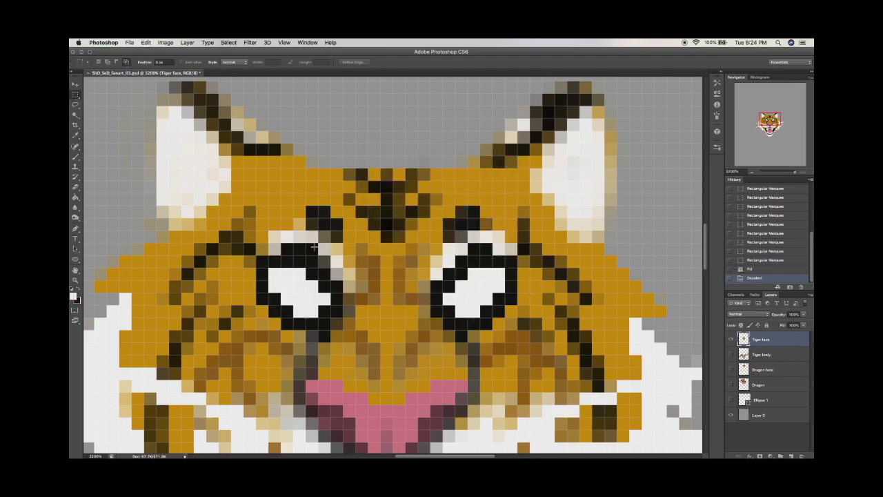
# Make the ears and the rims above the eyes solid white and clear stray pixels along the ears' outer edges
pyautogui.moveTo(157, 107); pyautogui.dragTo(209, 207)
pyautogui.moveTo(542, 117); pyautogui.dragTo(616, 205)
pyautogui.press('Delete')
pyautogui.press('super+d')
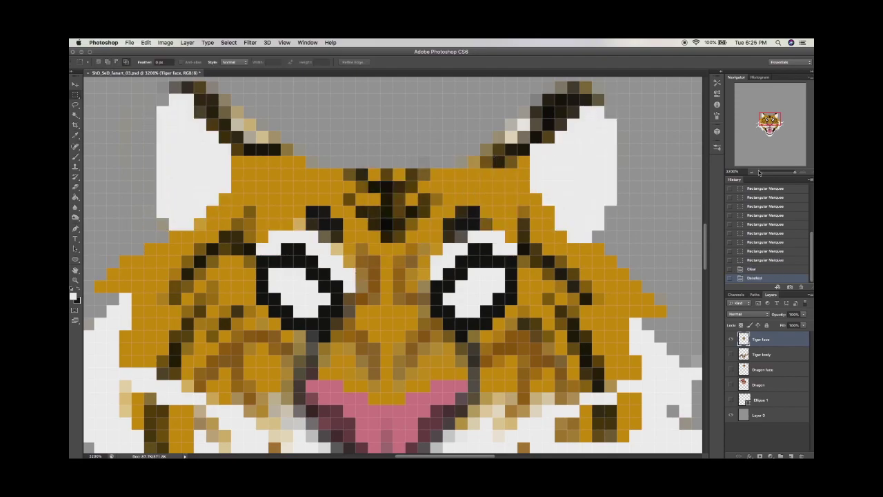
# Select the blurred stripe marks in the centre of the forehead and fill them with solid black
pyautogui.press('super+minus')
pyautogui.press('super+minus')
pyautogui.press('super+minus')
pyautogui.press('super+minus')
pyautogui.press('super+plus')
pyautogui.press('super+plus')
pyautogui.press('super+plus')
pyautogui.press('super+plus')
pyautogui.press('x')
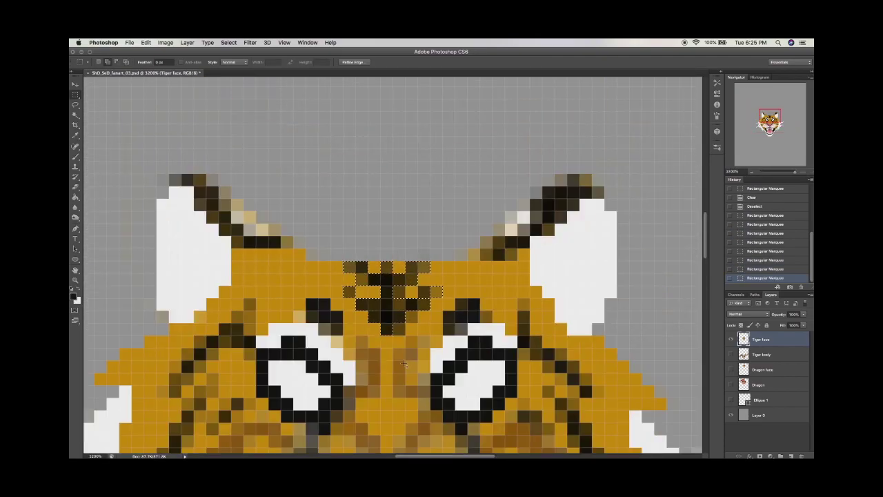
pyautogui.hotkey('alt', 'BackSpace')
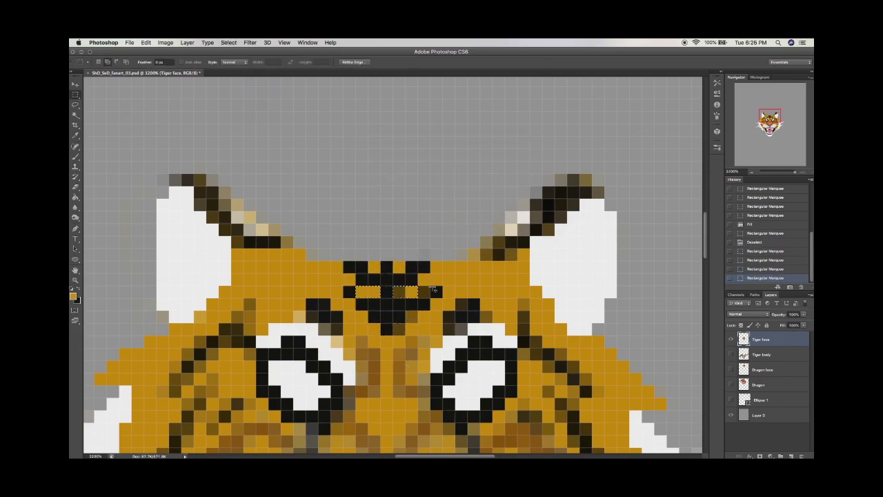
# Fill the gaps between the forehead stripes with orange and the dark edges of both ears with black
pyautogui.hotkey('shift', 'BackSpace')
pyautogui.click(490, 157)
pyautogui.press('super+d')
pyautogui.press('m')
pyautogui.moveTo(284, 250); pyautogui.dragTo(286, 251)
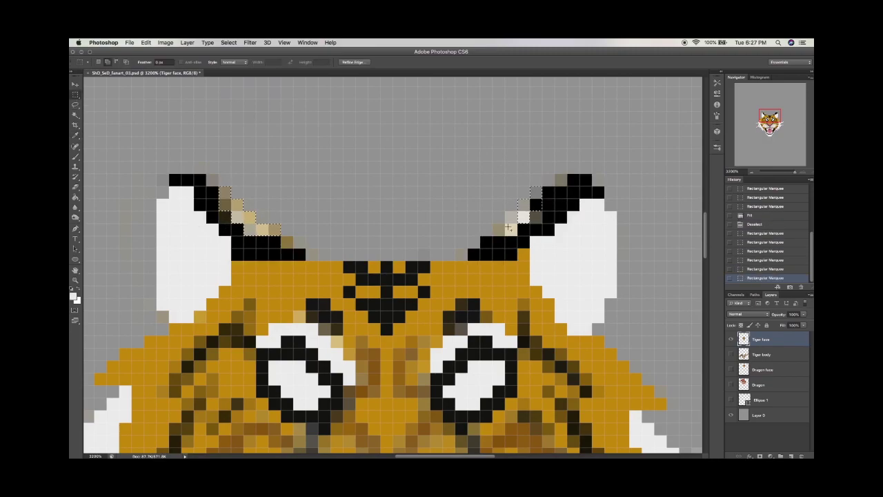
# Fill the tufts along the inner slopes of both ears with white and clear the stray pixels beside them
pyautogui.hotkey('shift', 'BackSpace')
pyautogui.press('Return')
pyautogui.press('BackSpace')
pyautogui.press('super+d')
pyautogui.click(751, 174)
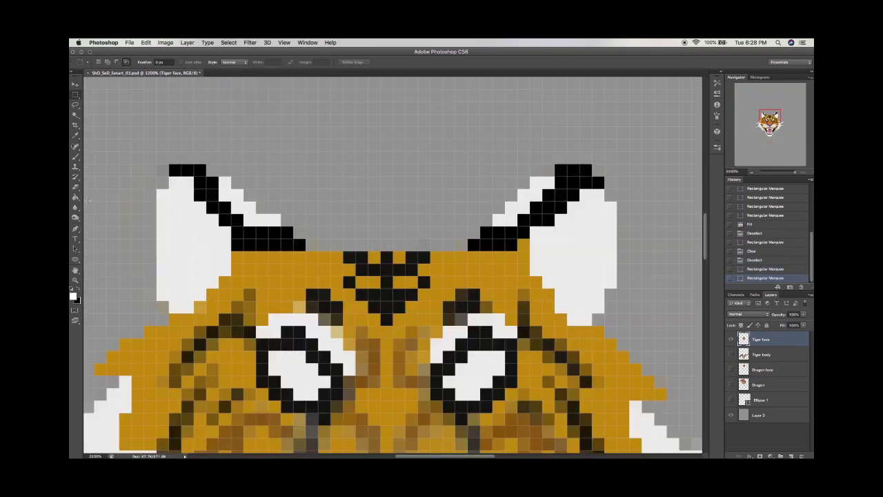
# Select the dark marks above the eyes and the outline around the open mouth and fill them with black
pyautogui.moveTo(456, 290); pyautogui.dragTo(485, 306)
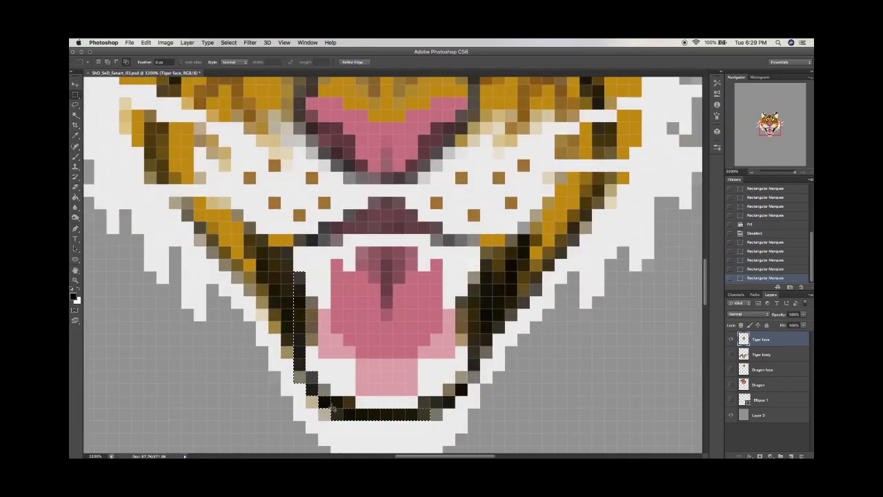
pyautogui.moveTo(482, 310); pyautogui.dragTo(485, 314)
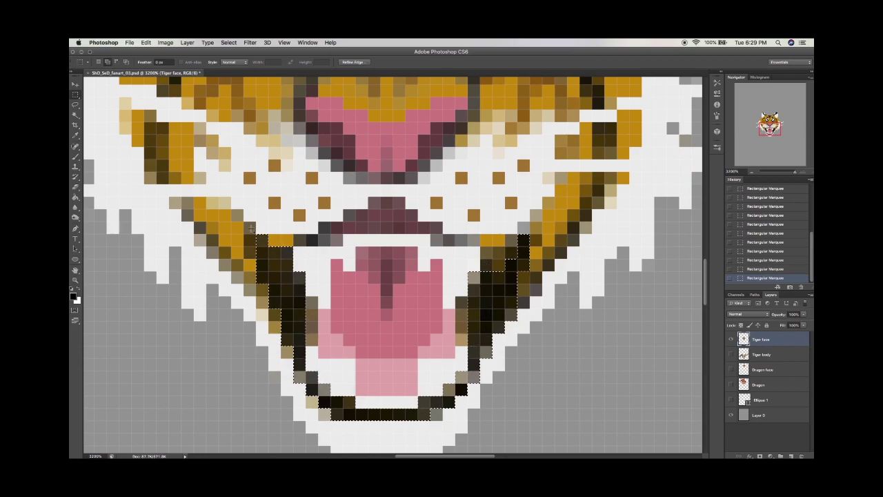
pyautogui.hotkey('alt', 'BackSpace')
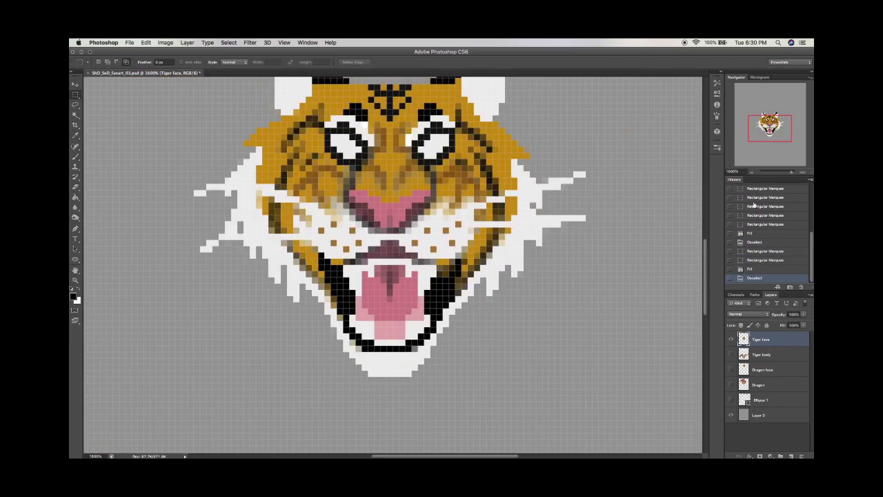
# Show the Tiger body layer and examine the cleaned face on the whole tiger
pyautogui.click(730, 354)
pyautogui.hotkey('ctrl', '0')
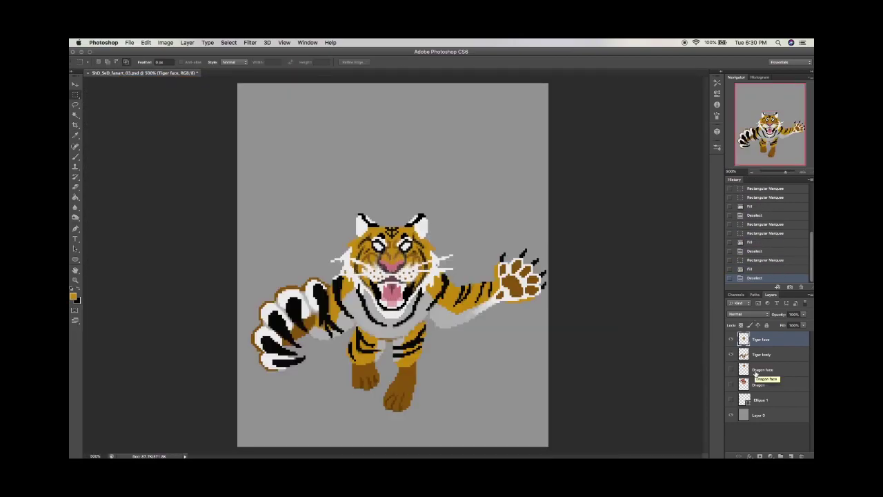
pyautogui.scroll(5, 695, 257)
pyautogui.hotkey('ctrl', '0')
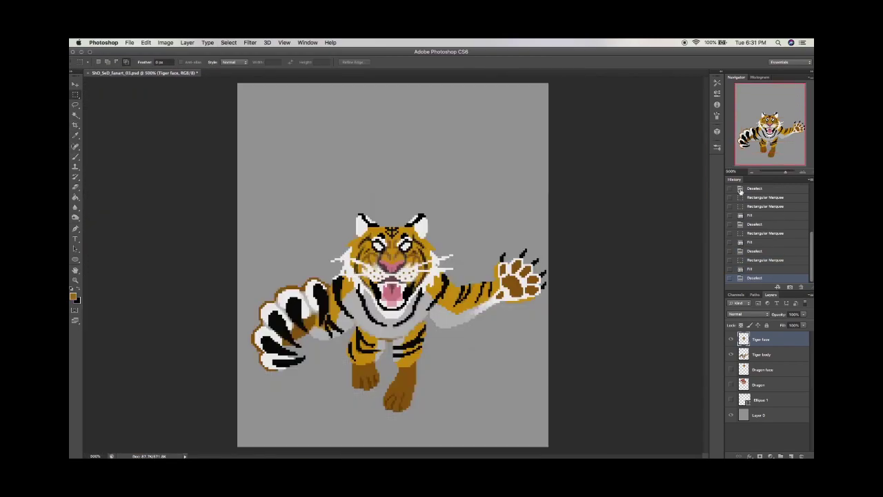
# Show the Dragon face and Dragon layers, checking them with both tiger layers hidden before showing those again
pyautogui.hotkey('ctrl', '-')
pyautogui.moveTo(730, 369); pyautogui.dragTo(730, 400)
pyautogui.moveTo(731, 338); pyautogui.dragTo(728, 361)
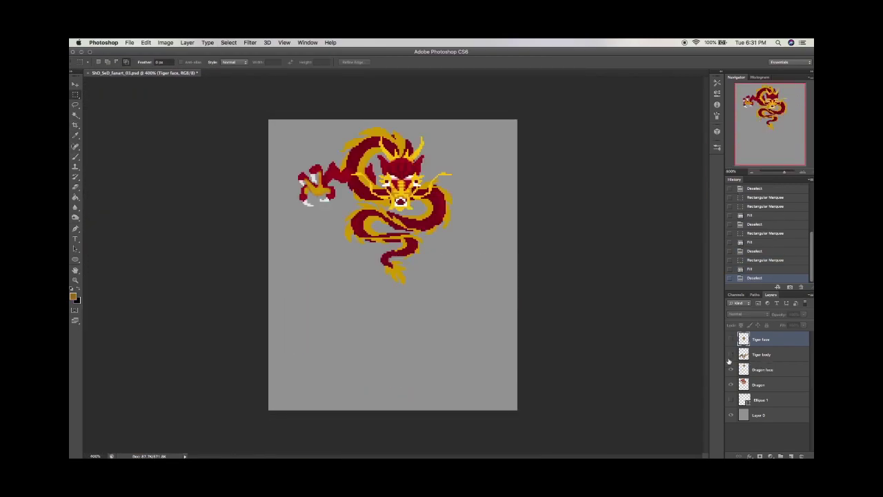
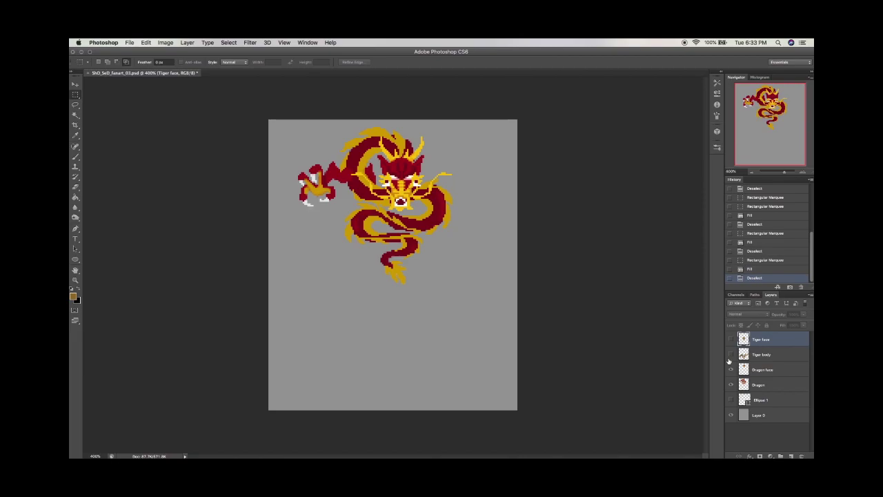
pyautogui.moveTo(731, 339); pyautogui.dragTo(730, 353)
# Extend the canvas on all sides of the emblem with Crop and fill Layer 0's new area with sampled grey
pyautogui.click(759, 414)
pyautogui.press('c')
pyautogui.moveTo(269, 119); pyautogui.dragTo(183, 77)
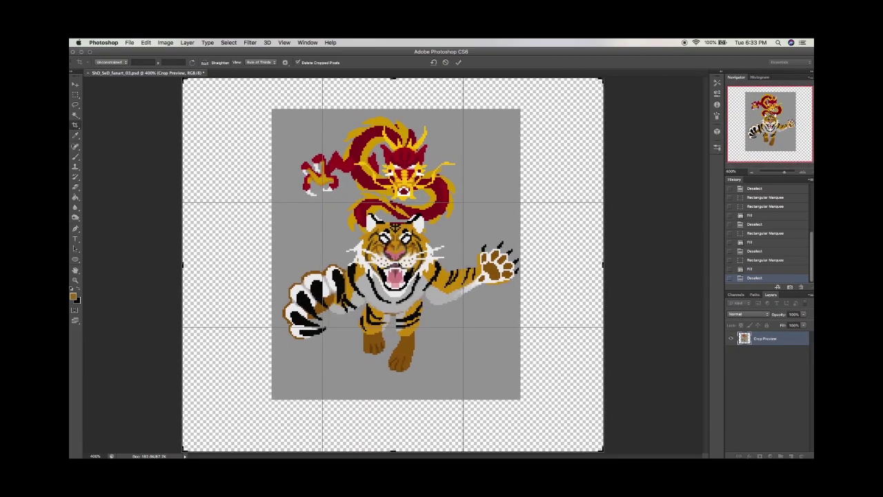
pyautogui.press('Return')
pyautogui.press('i')
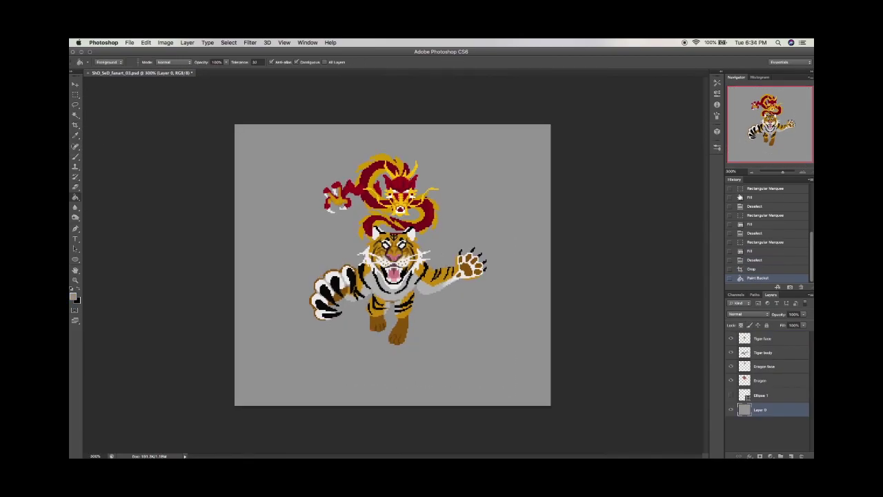
# Shrink the thin circle outline on the Ellipse 1 layer so it fits more tightly around the dragon and tiger
pyautogui.press('super+equal')
pyautogui.press('super+equal')
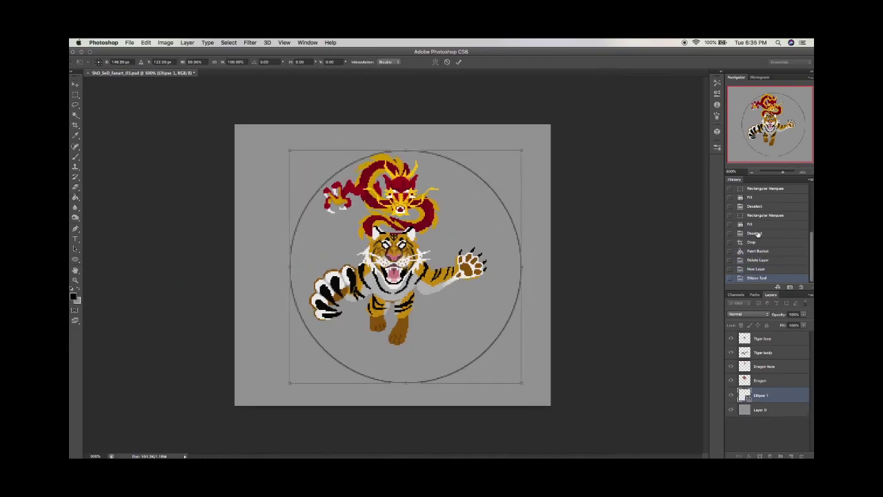
pyautogui.moveTo(521, 149); pyautogui.dragTo(484, 181)
pyautogui.press('Return')
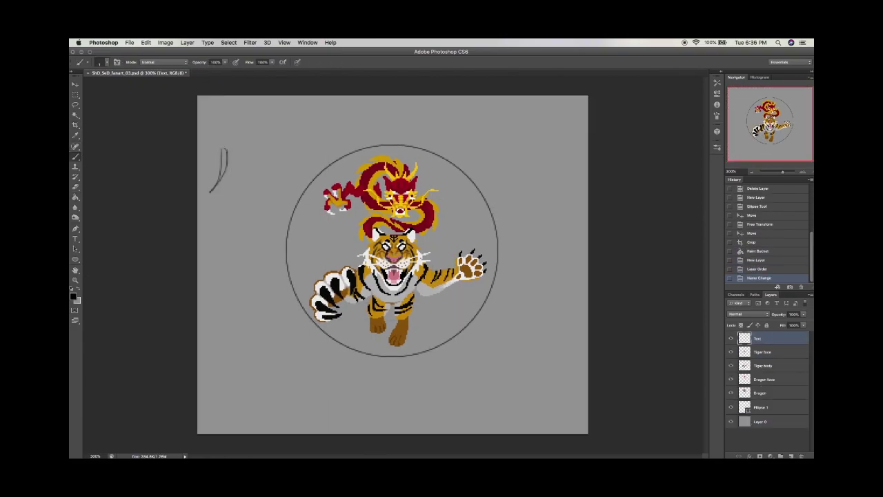
# Undo the stray stroke and write 上海 in black on the Text layer, to the upper left of the circle
pyautogui.hotkey('ctrl', 'z')
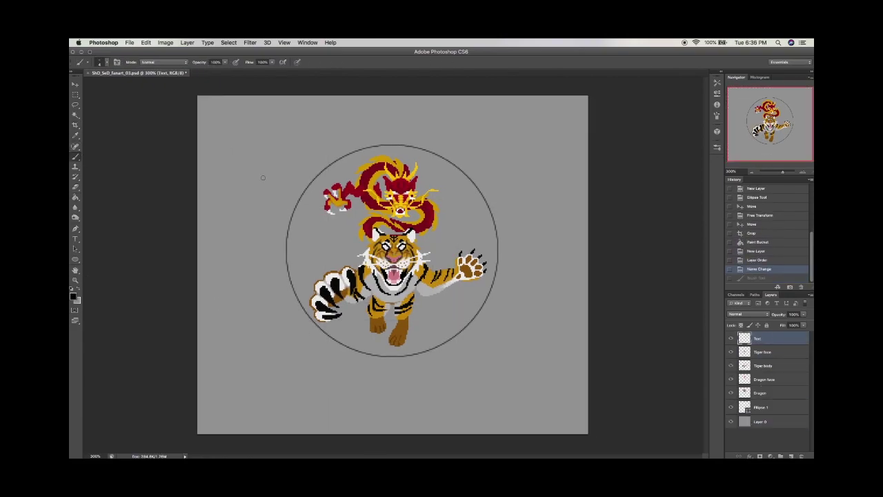
pyautogui.moveTo(231, 114); pyautogui.dragTo(231, 153)
pyautogui.moveTo(235, 128); pyautogui.dragTo(244, 127)
pyautogui.moveTo(213, 162); pyautogui.dragTo(269, 141)
pyautogui.moveTo(269, 110); pyautogui.dragTo(302, 105)
pyautogui.moveTo(267, 138); pyautogui.dragTo(313, 129)
pyautogui.moveTo(299, 104); pyautogui.dragTo(297, 156)
pyautogui.moveTo(279, 116); pyautogui.dragTo(282, 123)
pyautogui.moveTo(280, 133); pyautogui.dragTo(284, 140)
# Lasso the 上 character, move it lower beside 海 and deselect
pyautogui.press('l')
pyautogui.moveTo(207, 97); pyautogui.dragTo(207, 169)
pyautogui.press('v')
pyautogui.moveTo(262, 131); pyautogui.dragTo(262, 159)
pyautogui.hotkey('ctrl', 'd')
pyautogui.press('b')
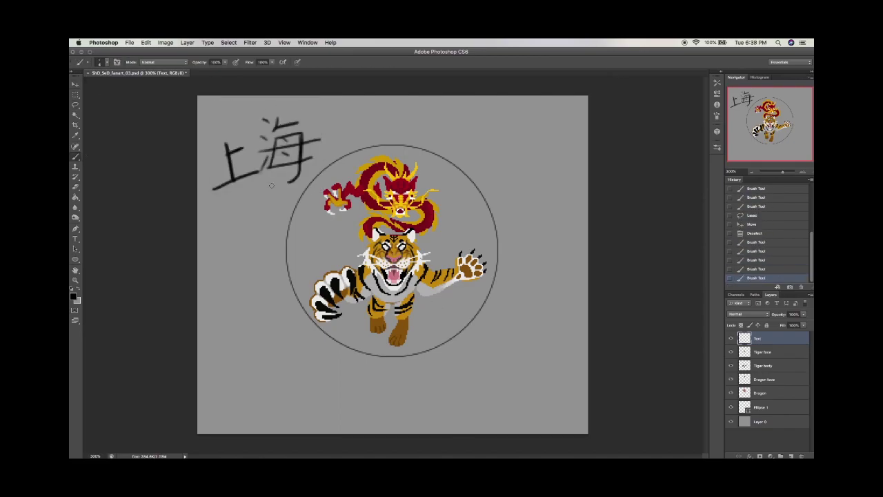
# Write a second line of Chinese characters starting with 小 in black beneath 上海
pyautogui.moveTo(232, 199); pyautogui.dragTo(225, 253)
pyautogui.moveTo(216, 208); pyautogui.dragTo(220, 224)
pyautogui.moveTo(237, 207); pyautogui.dragTo(247, 222)
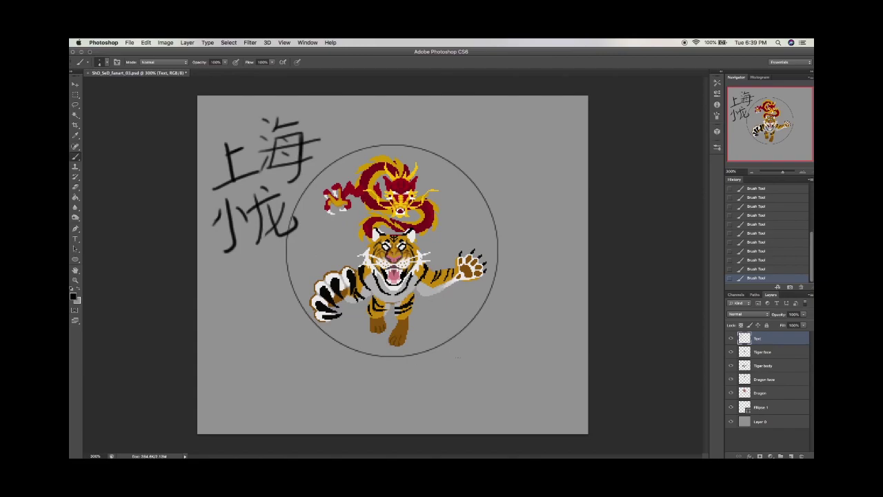
# Write 서울서 in black at the circle's lower right, transforming the first characters to make room for the last one
pyautogui.moveTo(503, 324); pyautogui.dragTo(545, 339)
pyautogui.moveTo(510, 365); pyautogui.dragTo(554, 378)
pyautogui.press('l')
pyautogui.moveTo(435, 310); pyautogui.dragTo(579, 386)
pyautogui.moveTo(510, 345)
pyautogui.mouseDown()
pyautogui.moveTo(496, 344)
pyautogui.moveTo(556, 354)
pyautogui.mouseUp()
pyautogui.hotkey('ctrl', 'd')
pyautogui.press('b')
pyautogui.moveTo(560, 328); pyautogui.dragTo(562, 364)
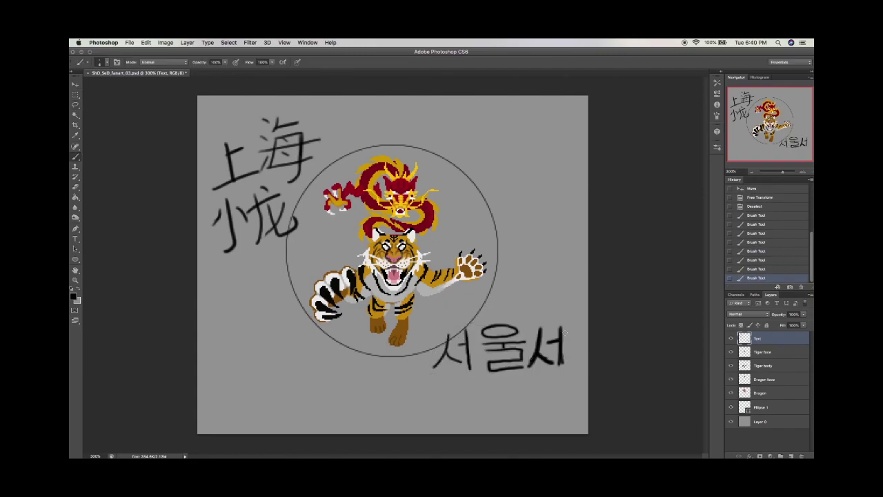
# Write 왕조 in black beneath the 서울서 line
pyautogui.press('super+equal')
pyautogui.scroll(-3, 441, 275)
pyautogui.moveTo(458, 265); pyautogui.dragTo(455, 266)
pyautogui.moveTo(467, 307); pyautogui.dragTo(465, 309)
pyautogui.moveTo(516, 274); pyautogui.dragTo(558, 271)
pyautogui.moveTo(547, 272); pyautogui.dragTo(518, 301)
pyautogui.moveTo(542, 286)
pyautogui.mouseDown()
pyautogui.moveTo(562, 300)
pyautogui.moveTo(545, 311)
pyautogui.mouseUp()
pyautogui.moveTo(516, 316); pyautogui.dragTo(572, 314)
# Save the document as a new version named ShD_SeD_fanart_04.psd
pyautogui.press('super+minus')
pyautogui.press('shift+super+s')
pyautogui.press('Return')
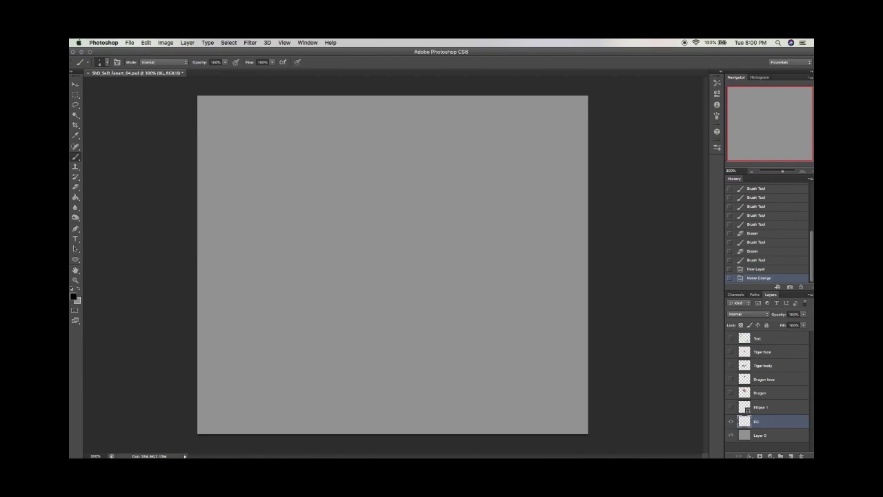
# Name the new layer BG and fill it with a gradient between purple and dark blue
pyautogui.press('Return')
pyautogui.click(73, 296)
pyautogui.click(388, 191)
pyautogui.press('Return')
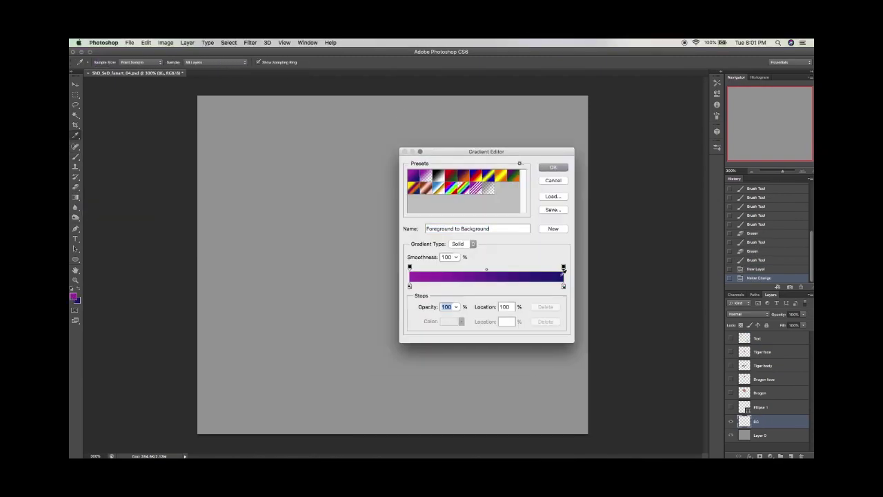
pyautogui.press('Return')
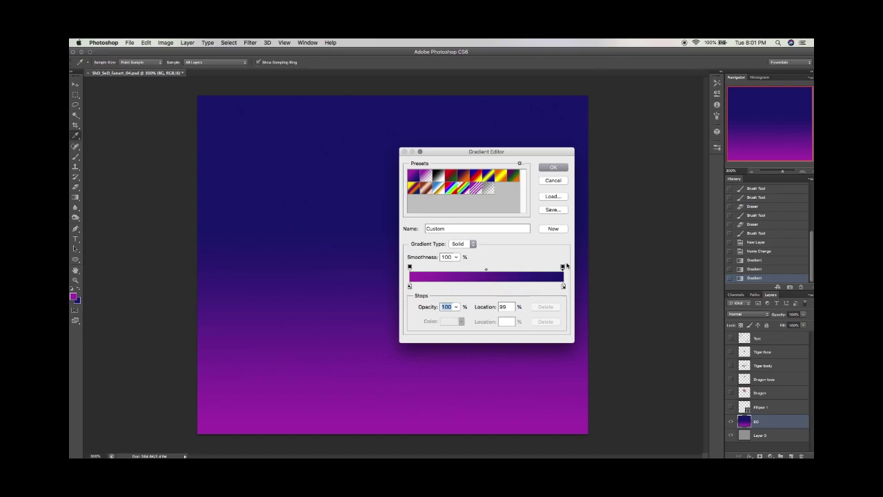
pyautogui.click(563, 286)
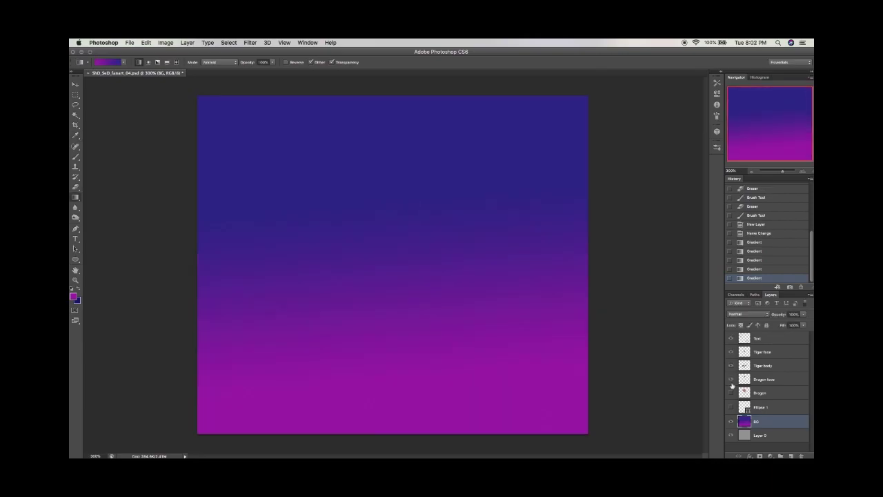
# Rename the new layer above BG as OW symbol
pyautogui.doubleClick(761, 421)
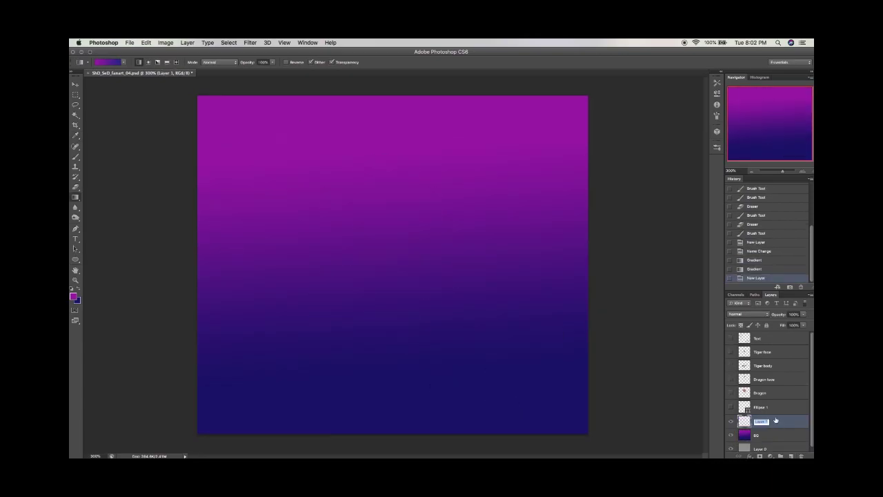
pyautogui.write('DW symbol')
pyautogui.press('Return')
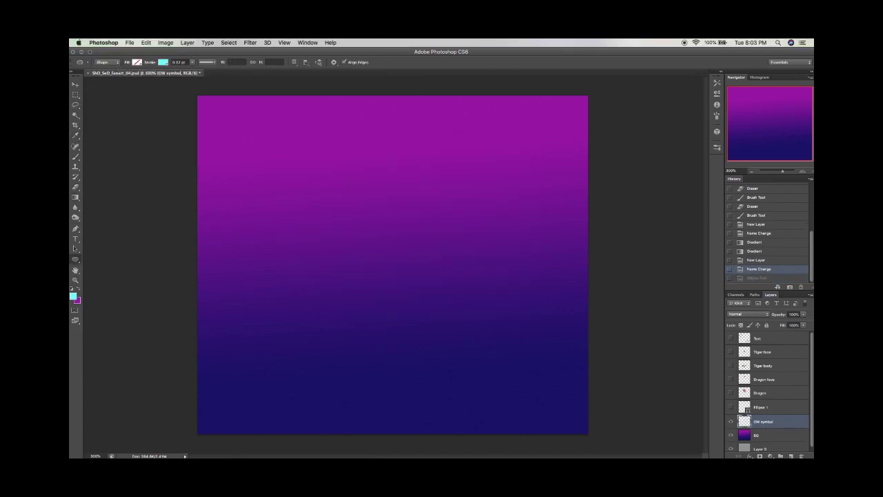
# Draw two concentric cyan circle outlines over the gradient and merge them into one layer named OW Blue
pyautogui.moveTo(273, 146)
pyautogui.mouseDown()
pyautogui.moveTo(555, 374)
pyautogui.moveTo(594, 386)
pyautogui.moveTo(524, 398)
pyautogui.moveTo(526, 365)
pyautogui.mouseUp()
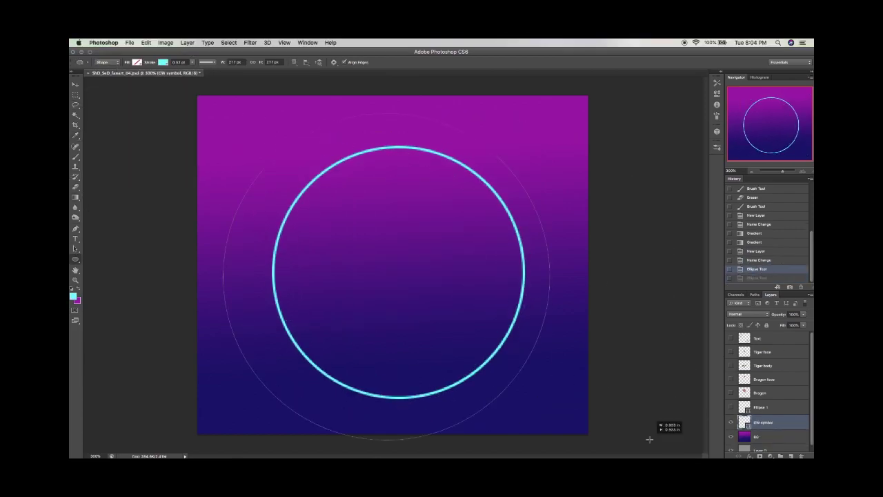
pyautogui.press('v')
pyautogui.moveTo(515, 206); pyautogui.dragTo(552, 197)
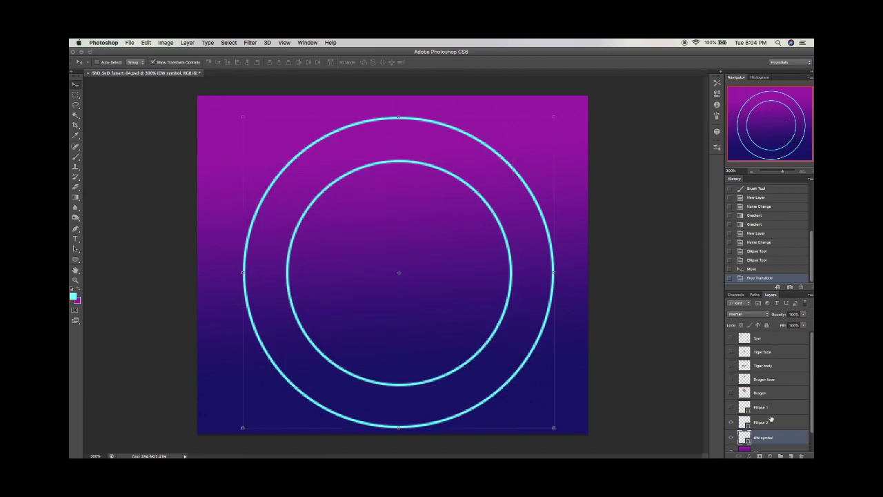
pyautogui.moveTo(730, 392)
pyautogui.mouseDown()
pyautogui.moveTo(731, 338)
pyautogui.moveTo(730, 393)
pyautogui.mouseUp()
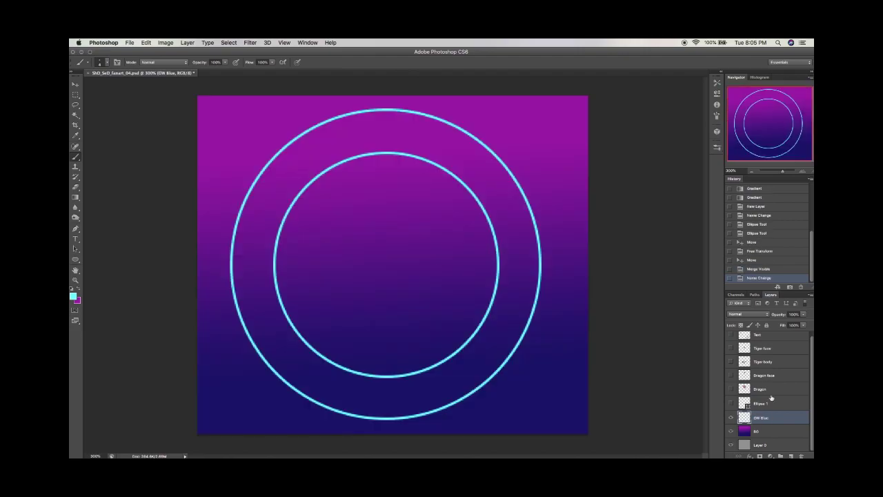
# Erase the top sections of both cyan circles to leave two open rings
pyautogui.press('e')
pyautogui.moveTo(322, 172); pyautogui.dragTo(451, 172)
pyautogui.moveTo(298, 136)
pyautogui.mouseDown()
pyautogui.moveTo(441, 120)
pyautogui.moveTo(471, 136)
pyautogui.mouseUp()
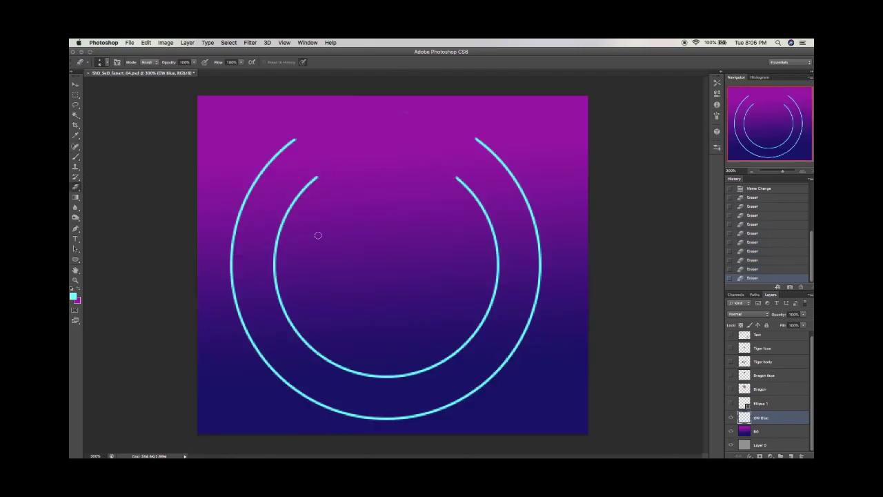
# Copy the lower arcs of both rings, paste them, flip them upside down and place them across the top gaps
pyautogui.press('x')
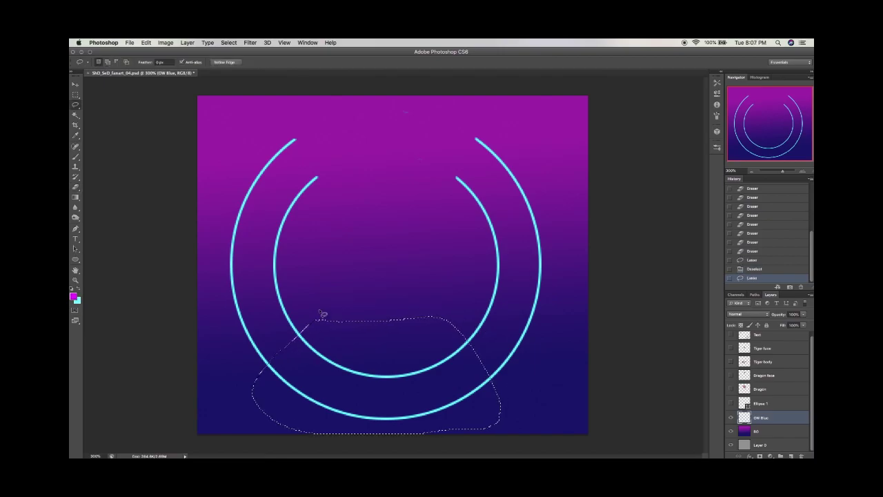
pyautogui.hotkey('ctrl', 'c')
pyautogui.hotkey('ctrl', 'v')
pyautogui.hotkey('ctrl', 't')
pyautogui.moveTo(386, 376); pyautogui.dragTo(387, 238)
pyautogui.moveTo(513, 289); pyautogui.dragTo(258, 183)
pyautogui.moveTo(386, 238)
pyautogui.mouseDown()
pyautogui.moveTo(436, 135)
pyautogui.moveTo(438, 144)
pyautogui.mouseUp()
pyautogui.moveTo(503, 127); pyautogui.dragTo(503, 126)
# Lock the transparent pixels of the pasted arcs and recolour the arcs magenta
pyautogui.press('b')
pyautogui.press('x')
pyautogui.press('/')
pyautogui.moveTo(297, 176)
pyautogui.mouseDown()
pyautogui.moveTo(373, 152)
pyautogui.moveTo(409, 175)
pyautogui.moveTo(410, 131)
pyautogui.moveTo(494, 180)
pyautogui.mouseUp()
# Draw two parallel vertical cyan lines in the centre of the rings on the OW Blue layer and nudge them up
pyautogui.click(775, 431)
pyautogui.moveTo(376, 259); pyautogui.dragTo(376, 296)
pyautogui.moveTo(393, 258); pyautogui.dragTo(393, 296)
pyautogui.press('l')
pyautogui.moveTo(362, 249)
pyautogui.mouseDown()
pyautogui.moveTo(403, 314)
pyautogui.moveTo(296, 393)
pyautogui.mouseUp()
pyautogui.press('Up')
pyautogui.press('Up')
pyautogui.hotkey('ctrl', 'd')
# Draw the right diagonal leg from the vertical line to the rings, and undo the trial slanted strokes beside the left line
pyautogui.moveTo(393, 297); pyautogui.dragTo(461, 382)
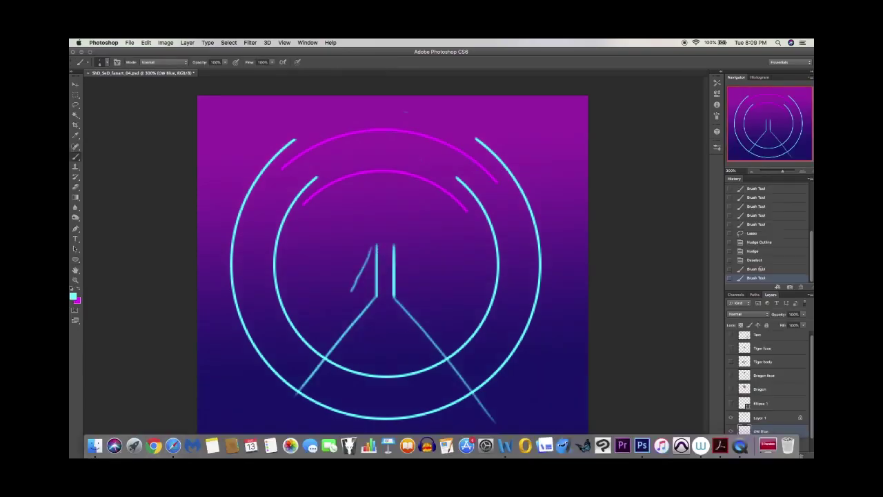
pyautogui.click(757, 269)
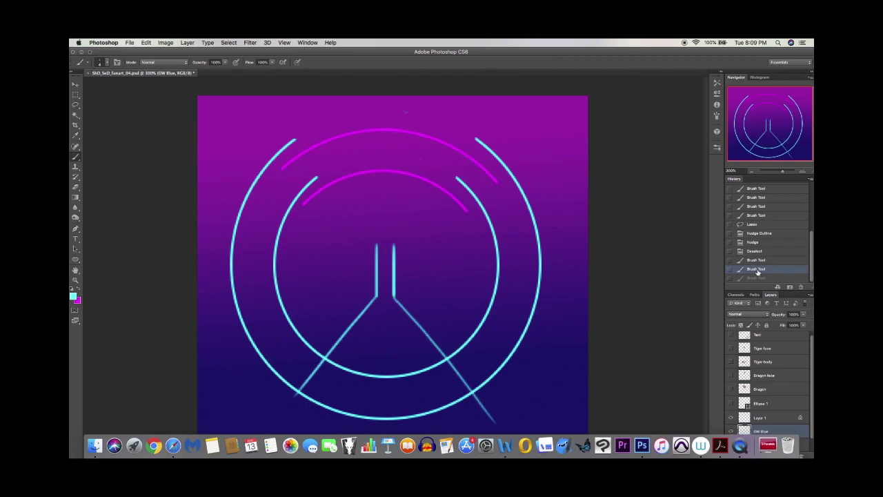
pyautogui.moveTo(374, 242); pyautogui.dragTo(360, 287)
pyautogui.hotkey('ctrl', 'z')
# Extend the vertical lines upward and draw the cyan outer edges of both arms down to the inner ring
pyautogui.moveTo(394, 253); pyautogui.dragTo(394, 225)
pyautogui.moveTo(374, 226)
pyautogui.mouseDown()
pyautogui.moveTo(358, 272)
pyautogui.moveTo(411, 274)
pyautogui.moveTo(290, 319)
pyautogui.mouseUp()
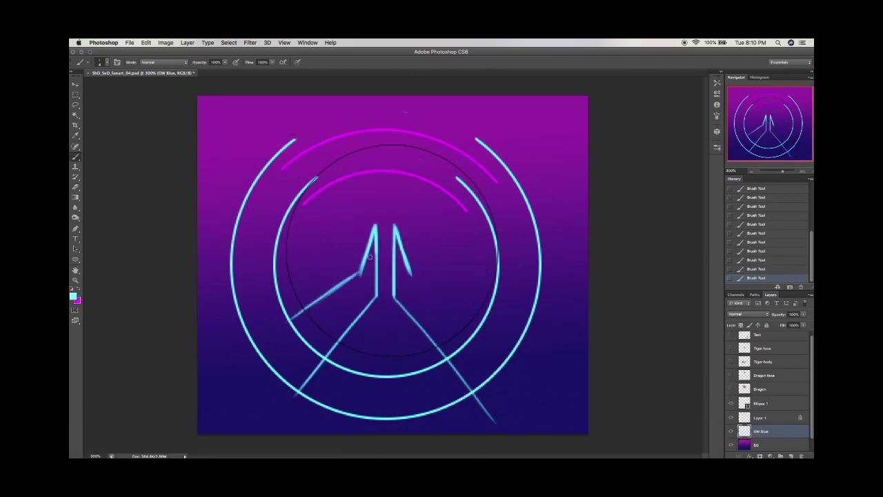
pyautogui.moveTo(411, 276); pyautogui.dragTo(491, 333)
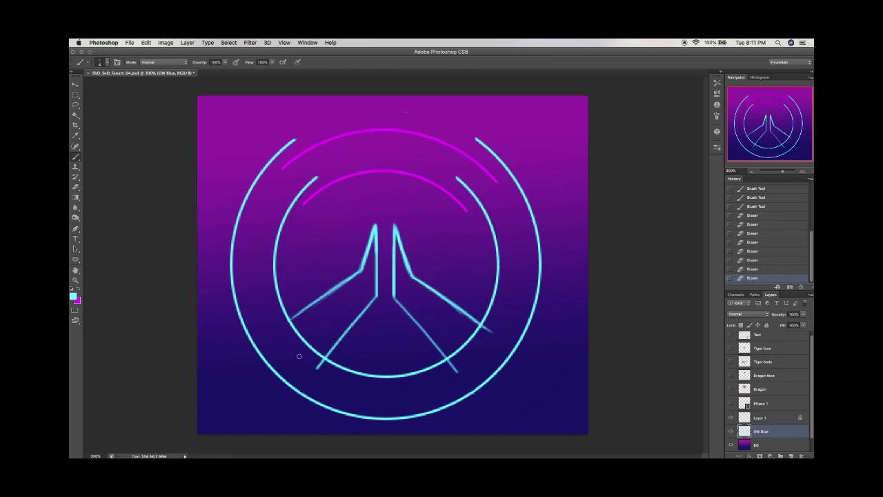
# Extend the outer arm edges past the inner ring and trim and strengthen the lower legs where they meet it
pyautogui.moveTo(453, 306); pyautogui.dragTo(498, 337)
pyautogui.moveTo(318, 298); pyautogui.dragTo(275, 333)
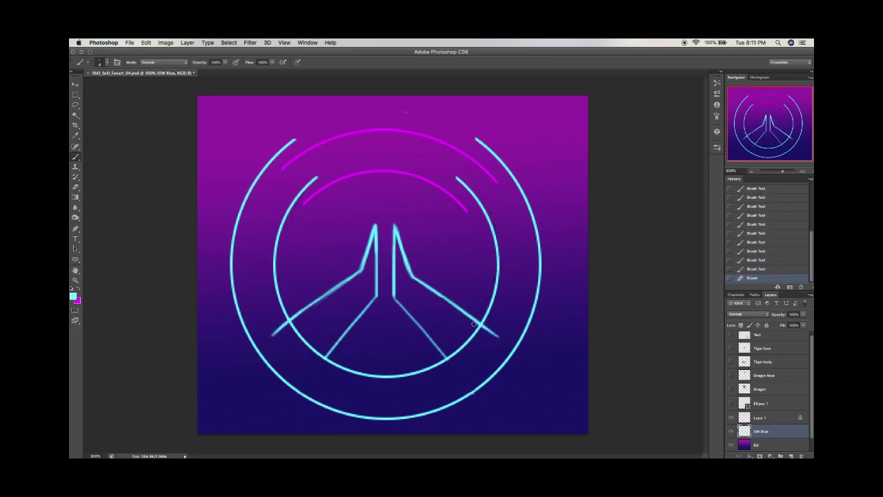
pyautogui.moveTo(324, 358)
pyautogui.mouseDown()
pyautogui.moveTo(375, 297)
pyautogui.moveTo(445, 355)
pyautogui.mouseUp()
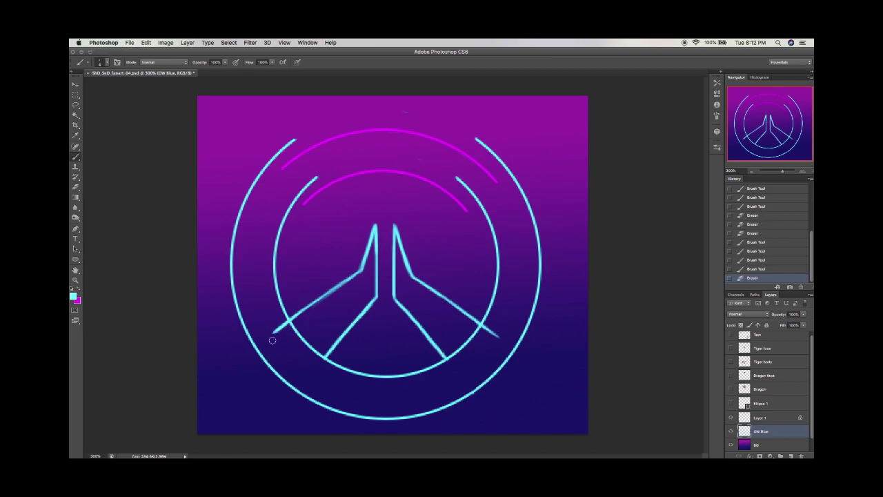
# Copy the central cyan arm lines, paste them on a new layer and offset the copy slightly downward
pyautogui.press('l')
pyautogui.moveTo(290, 227); pyautogui.dragTo(293, 232)
pyautogui.hotkey('ctrl', 'c')
pyautogui.hotkey('ctrl', 'v')
pyautogui.press('v')
pyautogui.moveTo(452, 258); pyautogui.dragTo(454, 274)
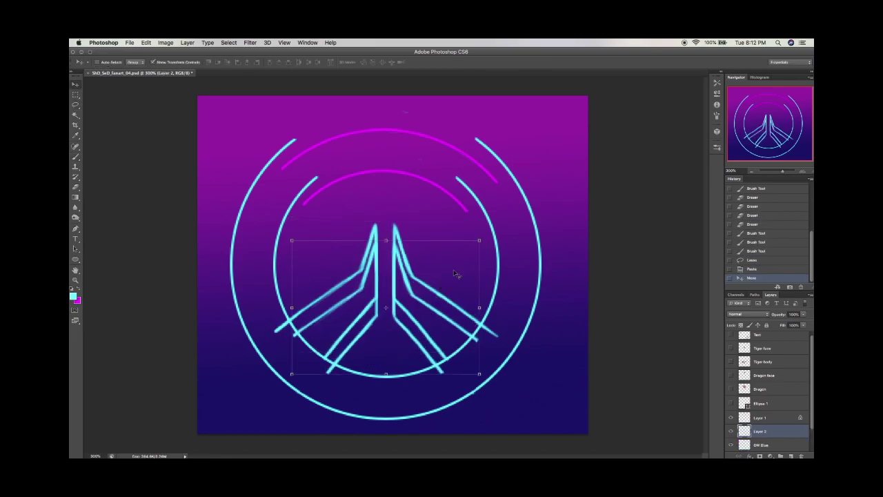
pyautogui.press('Return')
# Recolour the pasted arm lines magenta and move their layer below OW Blue
pyautogui.press('b')
pyautogui.moveTo(376, 231); pyautogui.dragTo(327, 376)
pyautogui.moveTo(362, 279); pyautogui.dragTo(293, 336)
pyautogui.moveTo(393, 231); pyautogui.dragTo(441, 376)
pyautogui.moveTo(759, 431); pyautogui.dragTo(758, 445)
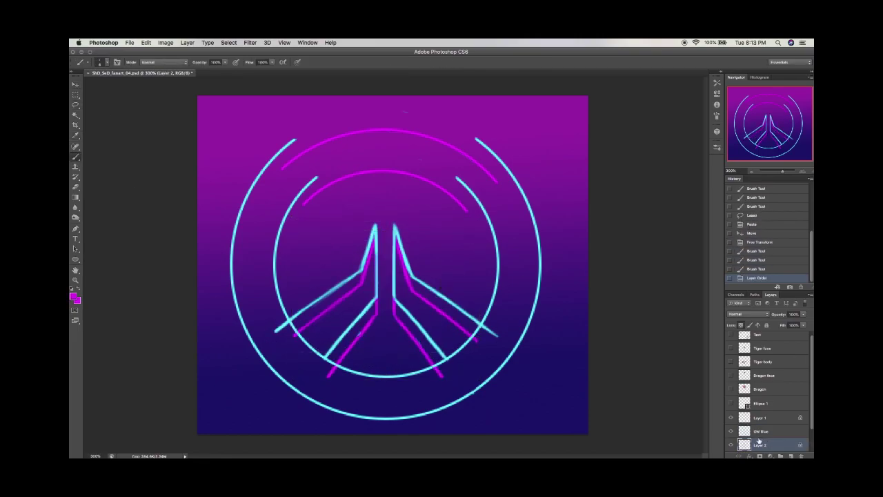
# Extend the magenta diagonal lines outward to beyond the inner ring and out to the outer ring
pyautogui.moveTo(295, 336); pyautogui.dragTo(243, 378)
pyautogui.moveTo(330, 373); pyautogui.dragTo(314, 394)
pyautogui.moveTo(243, 378); pyautogui.dragTo(235, 387)
pyautogui.moveTo(314, 395); pyautogui.dragTo(305, 403)
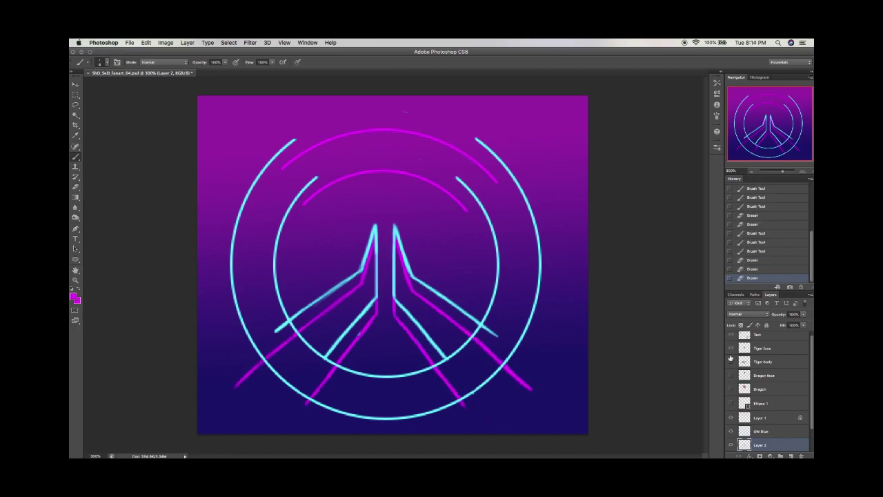
# Hide the BG layer, select Layer 1, OW Blue and Layer 2, and merge the visible logo layers into one
pyautogui.scroll(-1, 766, 393)
pyautogui.click(730, 431)
pyautogui.click(766, 390)
pyautogui.keyDown('shift'); pyautogui.click(780, 419); pyautogui.keyUp('shift')
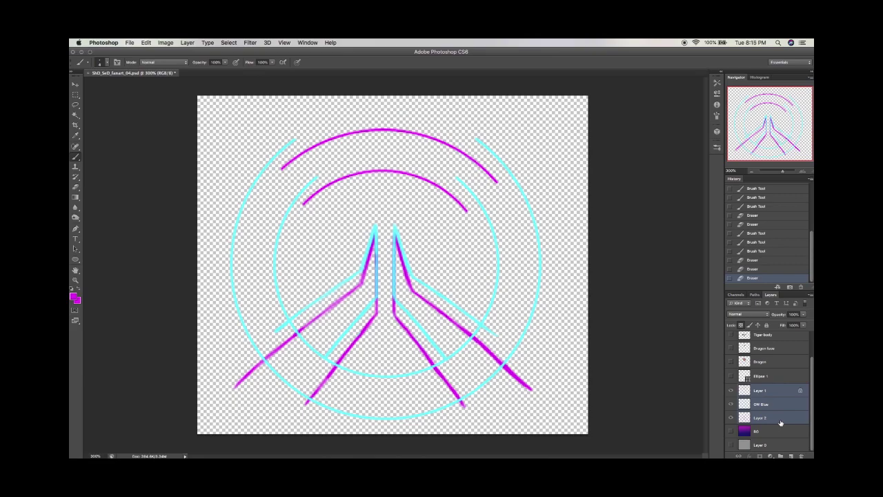
pyautogui.press('super+shift+e')
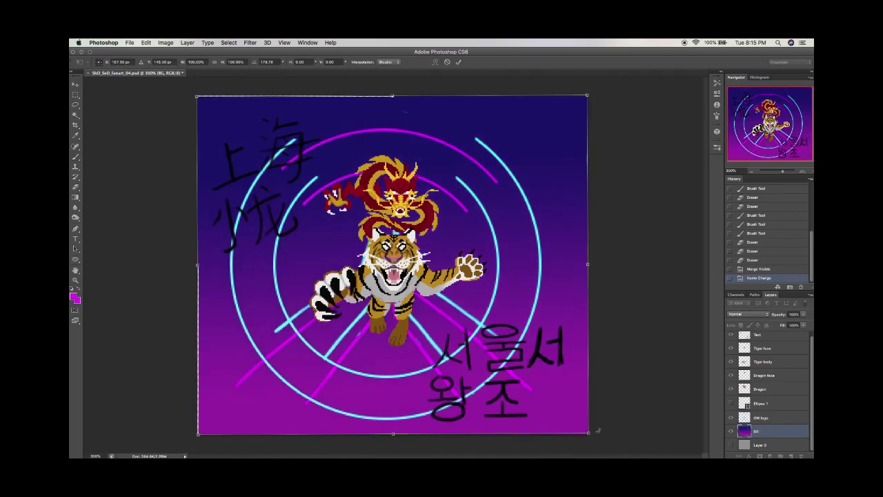
# Apply the rotated BG gradient with dark blue at the top and purple at the bottom, and shrink the OW logo
pyautogui.press('Return')
pyautogui.press('b')
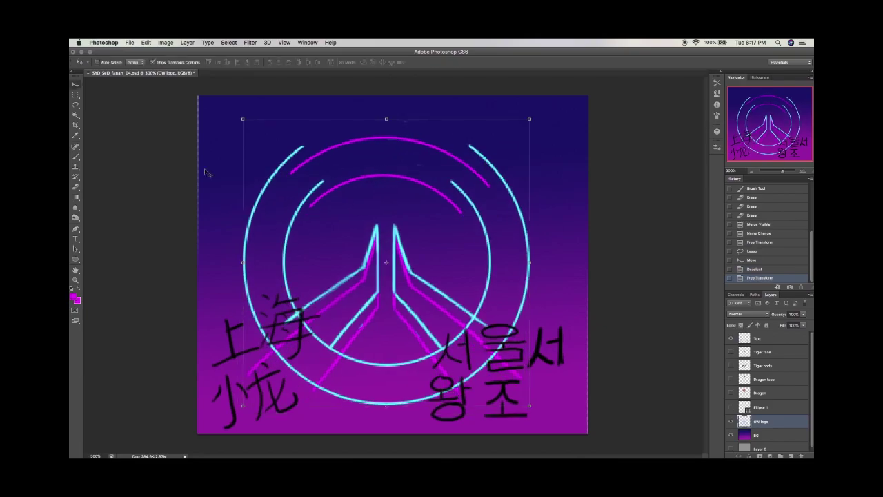
pyautogui.press('Return')
# Move the black Chinese sketch toward the centre of the logo and hide the OW logo layer
pyautogui.moveTo(247, 114)
pyautogui.mouseDown()
pyautogui.moveTo(238, 171)
pyautogui.moveTo(249, 121)
pyautogui.moveTo(263, 144)
pyautogui.mouseUp()
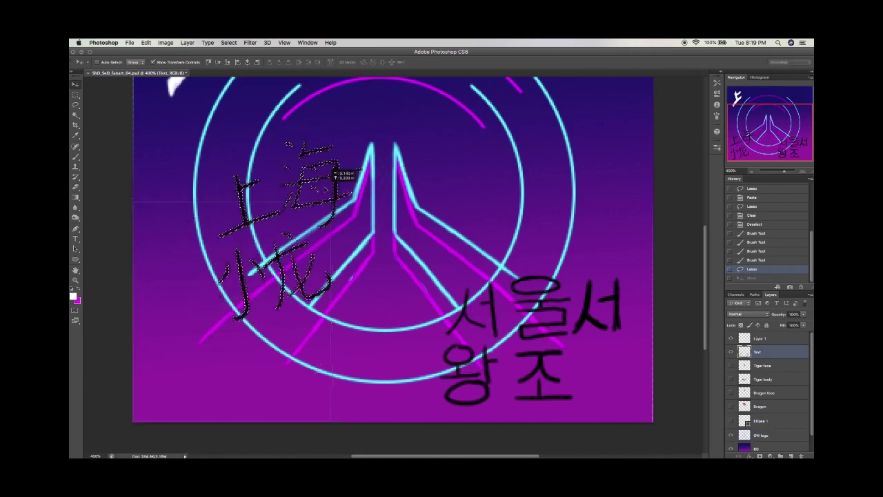
pyautogui.click(730, 435)
pyautogui.hotkey('ctrl', 'd')
# Paint the character 上 in thick white brush strokes on Layer 1 near the canvas's upper left, erasing to refine its edges
pyautogui.moveTo(178, 138); pyautogui.dragTo(186, 183)
pyautogui.click(758, 338)
pyautogui.moveTo(194, 134)
pyautogui.mouseDown()
pyautogui.moveTo(214, 157)
pyautogui.moveTo(186, 181)
pyautogui.moveTo(172, 219)
pyautogui.mouseUp()
pyautogui.press('e')
pyautogui.moveTo(169, 205); pyautogui.dragTo(165, 218)
pyautogui.press('b')
pyautogui.moveTo(206, 133); pyautogui.dragTo(187, 156)
pyautogui.moveTo(208, 137); pyautogui.dragTo(181, 160)
pyautogui.moveTo(200, 141); pyautogui.dragTo(173, 161)
pyautogui.moveTo(206, 130)
pyautogui.mouseDown()
pyautogui.moveTo(191, 151)
pyautogui.moveTo(174, 230)
pyautogui.mouseUp()
# Show the OW logo layer again and return to Layer 1 as the active layer
pyautogui.click(731, 435)
pyautogui.click(761, 435)
pyautogui.hotkey('alt', '.')
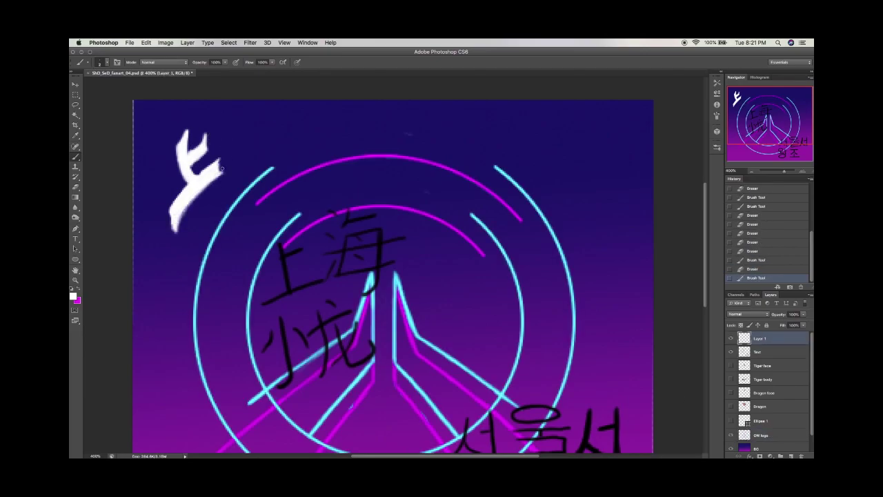
# Paint white strokes for the next character beside 上, scale them down and deselect
pyautogui.moveTo(240, 124)
pyautogui.mouseDown()
pyautogui.moveTo(243, 170)
pyautogui.moveTo(275, 149)
pyautogui.mouseUp()
pyautogui.moveTo(294, 107); pyautogui.dragTo(297, 162)
pyautogui.moveTo(243, 168); pyautogui.dragTo(277, 152)
pyautogui.press('l')
pyautogui.moveTo(238, 103); pyautogui.dragTo(233, 173)
pyautogui.hotkey('ctrl', 't')
pyautogui.moveTo(324, 186); pyautogui.dragTo(285, 134)
pyautogui.press('Return')
pyautogui.hotkey('ctrl', 'd')
# Free-transform the OW logo and hide its layer
pyautogui.hotkey('ctrl', '-')
pyautogui.click(761, 435)
pyautogui.hotkey('ctrl', 't')
pyautogui.moveTo(468, 354); pyautogui.dragTo(445, 238)
pyautogui.press('Return')
pyautogui.click(731, 435)
# Reposition the white 上 farther from the canvas corner and deselect it
pyautogui.hotkey('ctrl', '+')
pyautogui.moveTo(124, 138); pyautogui.dragTo(303, 296)
pyautogui.hotkey('ctrl', 'd')
# Paint the character 海 in white brush strokes beside the white 上 on Layer 1
pyautogui.moveTo(160, 200); pyautogui.dragTo(163, 241)
pyautogui.moveTo(223, 169); pyautogui.dragTo(229, 222)
pyautogui.moveTo(228, 214); pyautogui.dragTo(289, 207)
pyautogui.moveTo(215, 169); pyautogui.dragTo(305, 145)
pyautogui.moveTo(242, 193)
pyautogui.mouseDown()
pyautogui.moveTo(287, 166)
pyautogui.moveTo(297, 226)
pyautogui.mouseUp()
pyautogui.moveTo(276, 200); pyautogui.dragTo(297, 202)
pyautogui.moveTo(298, 146); pyautogui.dragTo(290, 220)
pyautogui.moveTo(232, 166)
pyautogui.mouseDown()
pyautogui.moveTo(257, 214)
pyautogui.moveTo(304, 147)
pyautogui.mouseUp()
pyautogui.moveTo(242, 189)
pyautogui.mouseDown()
pyautogui.moveTo(256, 171)
pyautogui.moveTo(301, 153)
pyautogui.mouseUp()
pyautogui.moveTo(211, 128); pyautogui.dragTo(231, 160)
pyautogui.moveTo(224, 157); pyautogui.dragTo(277, 121)
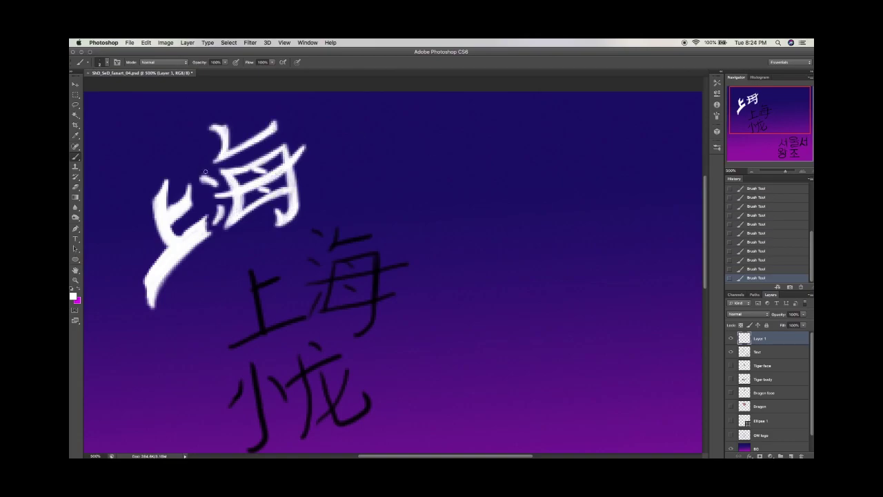
# Paint the remaining white strokes of the character 海, thickening its vertical strokes and left dot
pyautogui.moveTo(276, 212); pyautogui.dragTo(297, 194)
pyautogui.moveTo(279, 142); pyautogui.dragTo(292, 192)
pyautogui.moveTo(207, 160); pyautogui.dragTo(202, 164)
# Free-transform the white 上 to adjust its placement beside 海, deselect it and clean up its lower edge with the eraser
pyautogui.hotkey('ctrl', 't')
pyautogui.press('Return')
pyautogui.hotkey('ctrl', 'd')
pyautogui.press('e')
pyautogui.moveTo(148, 276)
pyautogui.mouseDown()
pyautogui.moveTo(200, 224)
pyautogui.moveTo(214, 240)
pyautogui.mouseUp()
pyautogui.press('b')
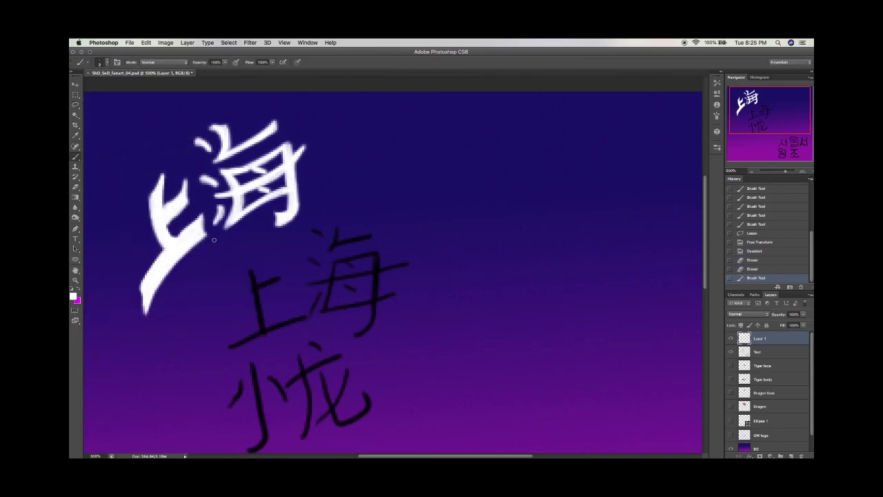
# Paint the first white stroke of the next character to the right of 海, free-transform it and deselect
pyautogui.scroll(-1, 416, 176)
pyautogui.moveTo(408, 178)
pyautogui.mouseDown()
pyautogui.moveTo(493, 142)
pyautogui.moveTo(483, 150)
pyautogui.moveTo(512, 143)
pyautogui.moveTo(473, 100)
pyautogui.mouseUp()
pyautogui.press('l')
pyautogui.hotkey('ctrl', 't')
pyautogui.moveTo(569, 88); pyautogui.dragTo(561, 77)
pyautogui.press('Return')
pyautogui.hotkey('ctrl', 'd')
# Touch up the dots of 海 and paint the slanted strokes of the 忄 radical in white
pyautogui.click(76, 157)
pyautogui.moveTo(202, 178); pyautogui.dragTo(204, 140)
pyautogui.moveTo(418, 200); pyautogui.dragTo(483, 153)
pyautogui.moveTo(447, 196); pyautogui.dragTo(508, 140)
pyautogui.moveTo(439, 131); pyautogui.dragTo(473, 131)
pyautogui.moveTo(506, 156); pyautogui.dragTo(494, 182)
# Paint the opening white strokes of 龙 beside the 忄 radical, free-transform them and deselect
pyautogui.moveTo(471, 221); pyautogui.dragTo(560, 167)
pyautogui.moveTo(516, 216)
pyautogui.mouseDown()
pyautogui.moveTo(566, 173)
pyautogui.moveTo(590, 233)
pyautogui.mouseUp()
pyautogui.moveTo(527, 178); pyautogui.dragTo(591, 234)
pyautogui.hotkey('ctrl', 'z')
pyautogui.moveTo(528, 180); pyautogui.dragTo(573, 219)
pyautogui.press('l')
pyautogui.moveTo(483, 148); pyautogui.dragTo(487, 152)
pyautogui.hotkey('ctrl', 't')
pyautogui.moveTo(552, 200); pyautogui.dragTo(572, 221)
pyautogui.press('Return')
pyautogui.hotkey('ctrl', 'd')
# Complete the white 龙 with its crossing stroke, dot and lower hook, erasing stray edges
pyautogui.press('b')
pyautogui.moveTo(585, 173); pyautogui.dragTo(633, 189)
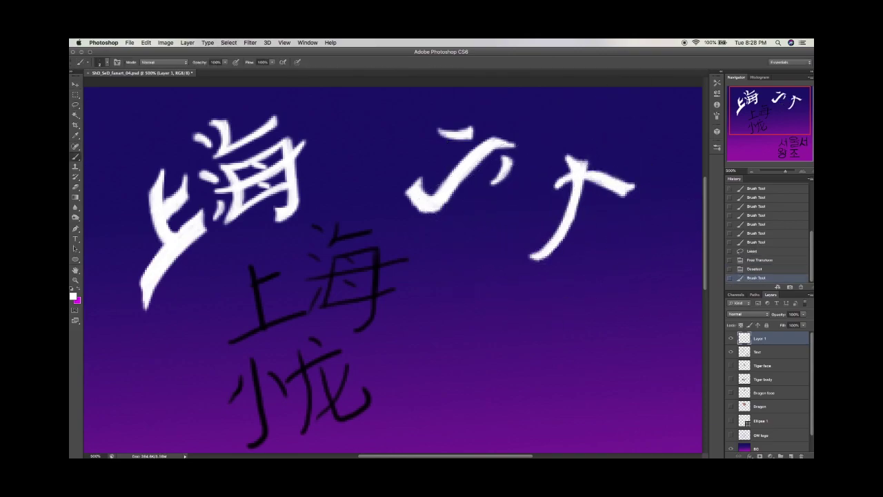
pyautogui.moveTo(605, 144)
pyautogui.mouseDown()
pyautogui.moveTo(620, 171)
pyautogui.moveTo(584, 256)
pyautogui.moveTo(640, 250)
pyautogui.mouseUp()
pyautogui.press('e')
pyautogui.moveTo(587, 235); pyautogui.dragTo(641, 276)
pyautogui.press('b')
pyautogui.moveTo(597, 200)
pyautogui.mouseDown()
pyautogui.moveTo(645, 276)
pyautogui.moveTo(648, 238)
pyautogui.mouseUp()
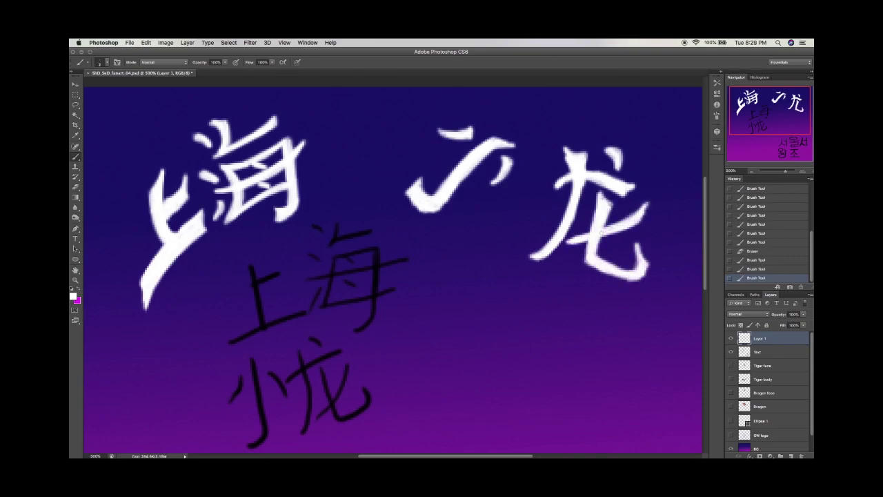
# Lasso the white 龙, free-transform it closer to the 忄 radical and deselect
pyautogui.press('l')
pyautogui.moveTo(572, 123); pyautogui.dragTo(569, 128)
pyautogui.hotkey('ctrl', 't')
pyautogui.moveTo(586, 214); pyautogui.dragTo(528, 207)
pyautogui.press('Return')
pyautogui.hotkey('ctrl', 'd')
# Retouch the strokes of the white 忄 and 龙 with the brush and eraser
pyautogui.hotkey('ctrl', '-')
pyautogui.hotkey('ctrl', '-')
pyautogui.hotkey('ctrl', '-')
pyautogui.moveTo(411, 176); pyautogui.dragTo(426, 195)
pyautogui.press('e')
pyautogui.press('b')
pyautogui.moveTo(411, 175)
pyautogui.mouseDown()
pyautogui.moveTo(430, 198)
pyautogui.moveTo(410, 207)
pyautogui.mouseUp()
pyautogui.press('e')
pyautogui.press('b')
pyautogui.moveTo(402, 196); pyautogui.dragTo(450, 173)
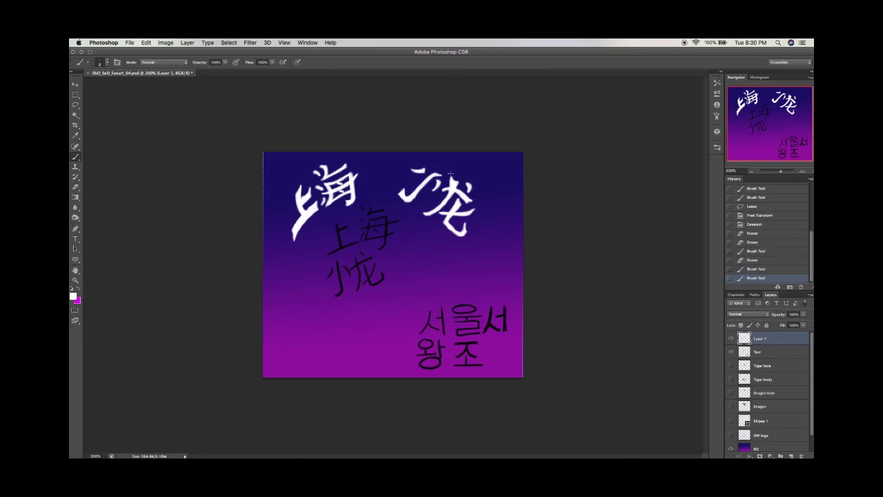
# Repaint the lower hook of the white 龙 and erase its long horizontal stroke
pyautogui.hotkey('ctrl', '+')
pyautogui.hotkey('ctrl', '+')
pyautogui.hotkey('ctrl', '+')
pyautogui.moveTo(531, 207); pyautogui.dragTo(580, 269)
pyautogui.press('e')
pyautogui.moveTo(531, 148)
pyautogui.mouseDown()
pyautogui.moveTo(580, 179)
pyautogui.moveTo(621, 172)
pyautogui.mouseUp()
pyautogui.press('b')
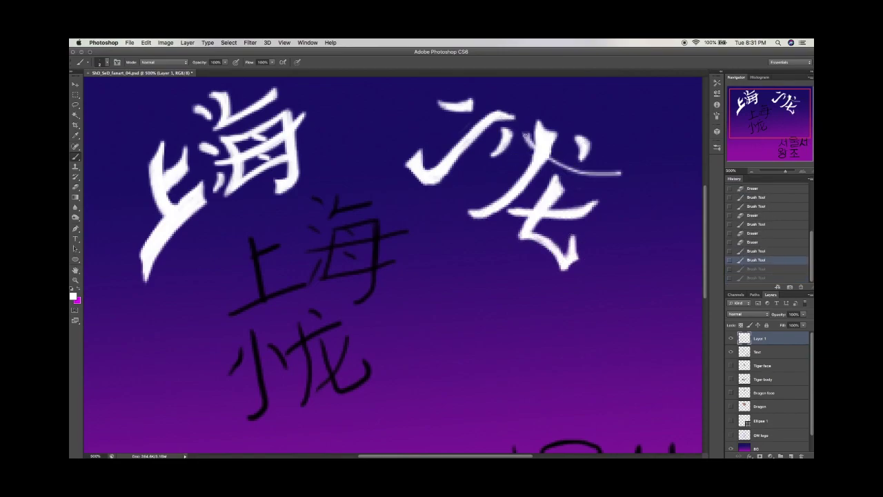
# Paint a thicker, tapering crossing stroke through 龙 and trim the nearby edge of the 忄 radical
pyautogui.moveTo(528, 131); pyautogui.dragTo(552, 169)
pyautogui.moveTo(548, 171); pyautogui.dragTo(616, 174)
pyautogui.moveTo(521, 135); pyautogui.dragTo(527, 163)
pyautogui.press('e')
pyautogui.moveTo(483, 117)
pyautogui.mouseDown()
pyautogui.moveTo(431, 181)
pyautogui.moveTo(473, 128)
pyautogui.mouseUp()
pyautogui.press('b')
# Try a free transform on the white 忄龙 character and undo the change
pyautogui.press('l')
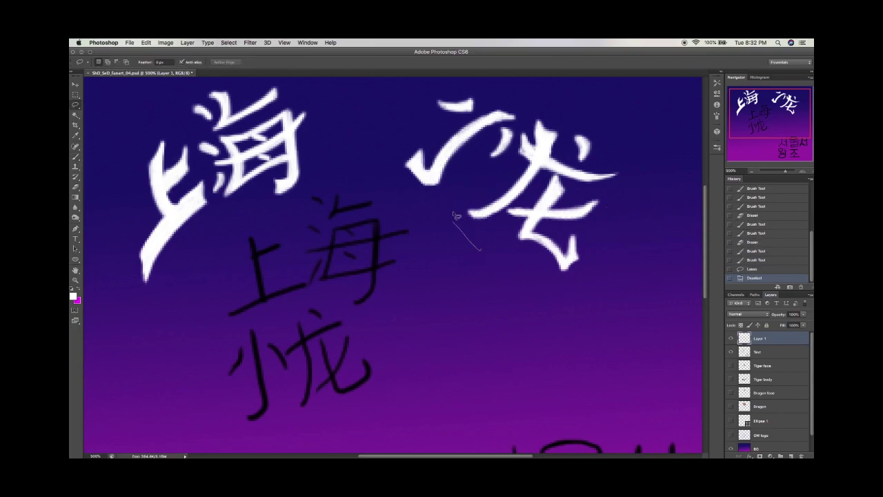
pyautogui.moveTo(441, 79); pyautogui.dragTo(445, 290)
pyautogui.hotkey('ctrl', 't')
pyautogui.moveTo(600, 297); pyautogui.dragTo(579, 283)
pyautogui.press('Return')
pyautogui.hotkey('ctrl', 'd')
pyautogui.hotkey('ctrl', 'alt', 'z')
pyautogui.hotkey('ctrl', 'alt', 'z')
pyautogui.hotkey('ctrl', 'alt', 'z')
# Select the black Chinese sketch on the Text layer, move it up between the white characters and deselect
pyautogui.hotkey('ctrl', '-')
pyautogui.hotkey('ctrl', '-')
pyautogui.press('l')
pyautogui.moveTo(313, 339)
pyautogui.mouseDown()
pyautogui.moveTo(324, 191)
pyautogui.moveTo(312, 338)
pyautogui.mouseUp()
pyautogui.hotkey('alt', '[')
pyautogui.moveTo(345, 262); pyautogui.dragTo(375, 190)
pyautogui.hotkey('ctrl', 'd')
# Lasso the black Korean sketch, move it to the canvas centre below the Chinese sketch and deselect
pyautogui.moveTo(562, 291); pyautogui.dragTo(555, 304)
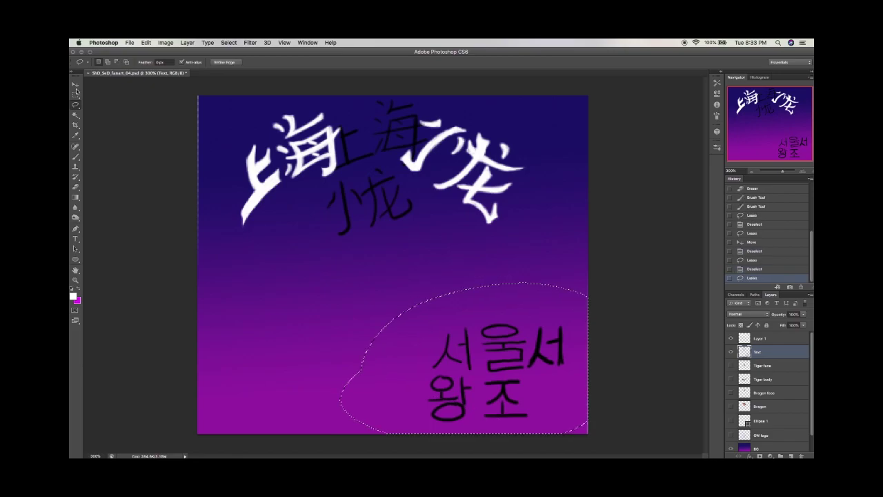
pyautogui.moveTo(496, 372); pyautogui.dragTo(373, 279)
pyautogui.hotkey('ctrl', 'd')
# Rename Layer 1 to Chinese and add a layer named Korean with a faint curved guide stroke around the sketches
pyautogui.hotkey('ctrl', '+')
pyautogui.press('b')
pyautogui.doubleClick(759, 338)
pyautogui.write('Chinese')
pyautogui.press('Return')
pyautogui.scroll(1, 422, 276)
pyautogui.press('v')
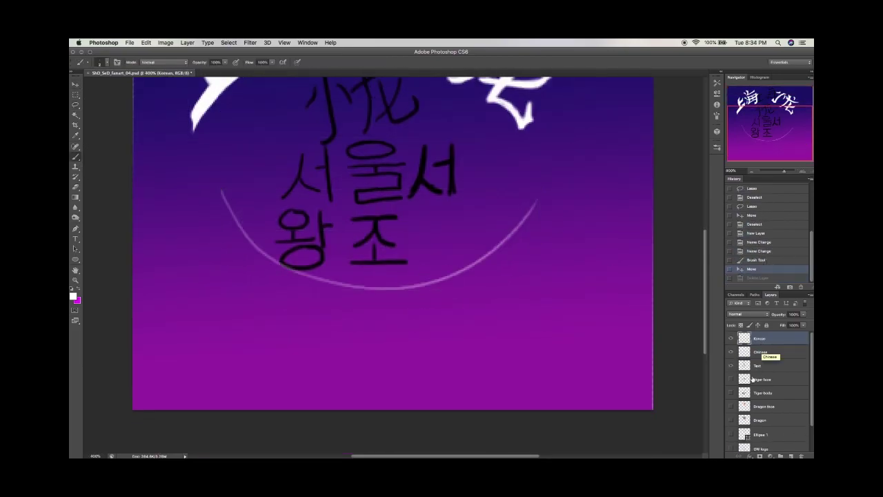
pyautogui.moveTo(168, 256); pyautogui.dragTo(227, 241)
pyautogui.hotkey('ctrl', 'z')
pyautogui.moveTo(262, 289); pyautogui.dragTo(209, 348)
pyautogui.moveTo(261, 297)
pyautogui.mouseDown()
pyautogui.moveTo(275, 359)
pyautogui.moveTo(204, 347)
pyautogui.moveTo(245, 334)
pyautogui.mouseUp()
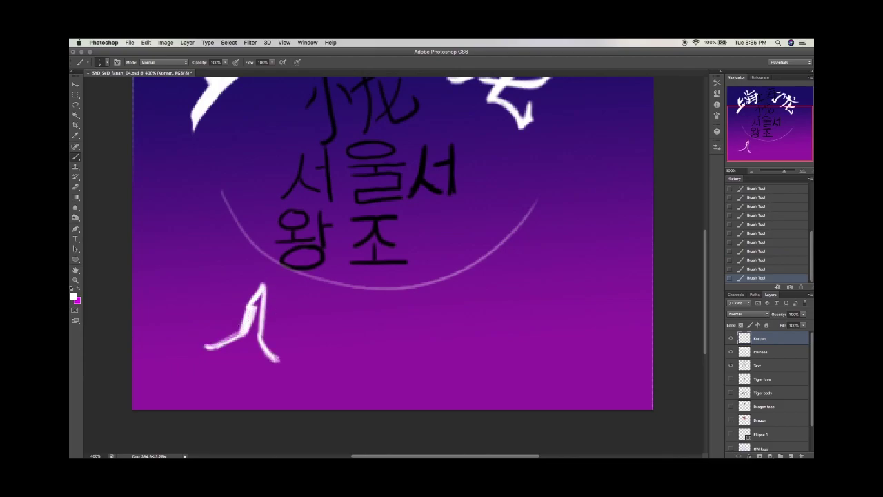
pyautogui.moveTo(207, 280); pyautogui.dragTo(198, 369)
pyautogui.press('Delete')
pyautogui.hotkey('ctrl', 'd')
# Paint the thick left-slanting stroke of the ㅅ in 서 in white below the curved guide
pyautogui.scroll(-2, 241, 248)
pyautogui.moveTo(256, 230)
pyautogui.mouseDown()
pyautogui.moveTo(193, 246)
pyautogui.moveTo(190, 225)
pyautogui.mouseUp()
pyautogui.hotkey('ctrl', 't')
pyautogui.moveTo(304, 228); pyautogui.dragTo(267, 160)
pyautogui.press('Return')
pyautogui.press('b')
pyautogui.scroll(-1, 241, 248)
pyautogui.moveTo(217, 262)
pyautogui.mouseDown()
pyautogui.moveTo(256, 197)
pyautogui.moveTo(262, 221)
pyautogui.moveTo(265, 207)
pyautogui.mouseUp()
pyautogui.press('e')
pyautogui.press('b')
pyautogui.moveTo(210, 279); pyautogui.dragTo(262, 214)
# Paint and fill the right leg of the ㅅ in the white 서, cleaning its edge with the eraser
pyautogui.moveTo(238, 272)
pyautogui.mouseDown()
pyautogui.moveTo(264, 226)
pyautogui.moveTo(284, 277)
pyautogui.mouseUp()
pyautogui.press('e')
pyautogui.press('b')
pyautogui.moveTo(247, 252); pyautogui.dragTo(286, 280)
pyautogui.moveTo(256, 269); pyautogui.dragTo(289, 282)
# Paint the vertical ㅓ stroke that completes the white 서
pyautogui.scroll(1, 297, 255)
pyautogui.moveTo(318, 242)
pyautogui.mouseDown()
pyautogui.moveTo(307, 319)
pyautogui.moveTo(311, 302)
pyautogui.mouseUp()
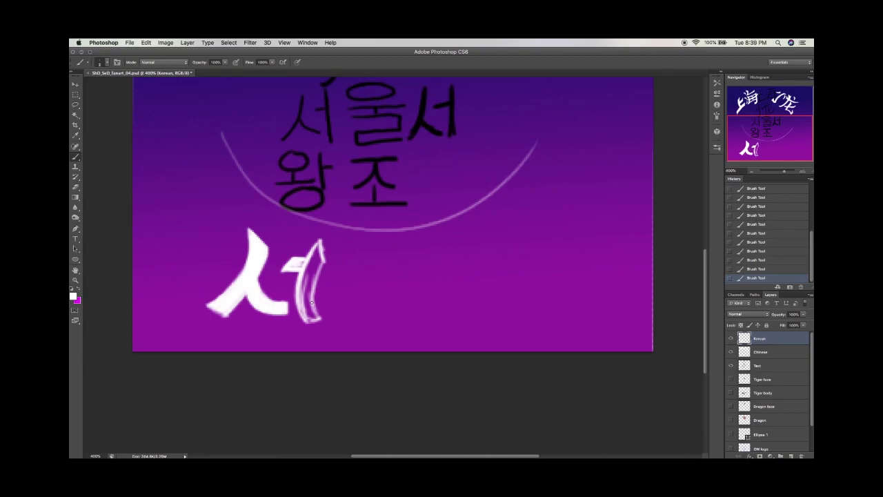
pyautogui.moveTo(319, 241)
pyautogui.mouseDown()
pyautogui.moveTo(308, 319)
pyautogui.moveTo(304, 306)
pyautogui.mouseUp()
# Paint the ring, horizontal bar and first lower strokes of 울 in white to the right of 서
pyautogui.scroll(3, 393, 242)
pyautogui.moveTo(419, 328)
pyautogui.mouseDown()
pyautogui.moveTo(407, 340)
pyautogui.moveTo(362, 341)
pyautogui.moveTo(434, 336)
pyautogui.moveTo(365, 331)
pyautogui.moveTo(407, 348)
pyautogui.moveTo(422, 323)
pyautogui.mouseUp()
pyautogui.moveTo(353, 361)
pyautogui.mouseDown()
pyautogui.moveTo(439, 358)
pyautogui.moveTo(355, 365)
pyautogui.moveTo(370, 366)
pyautogui.moveTo(377, 383)
pyautogui.mouseUp()
pyautogui.moveTo(405, 365); pyautogui.dragTo(404, 381)
pyautogui.moveTo(364, 384); pyautogui.dragTo(431, 380)
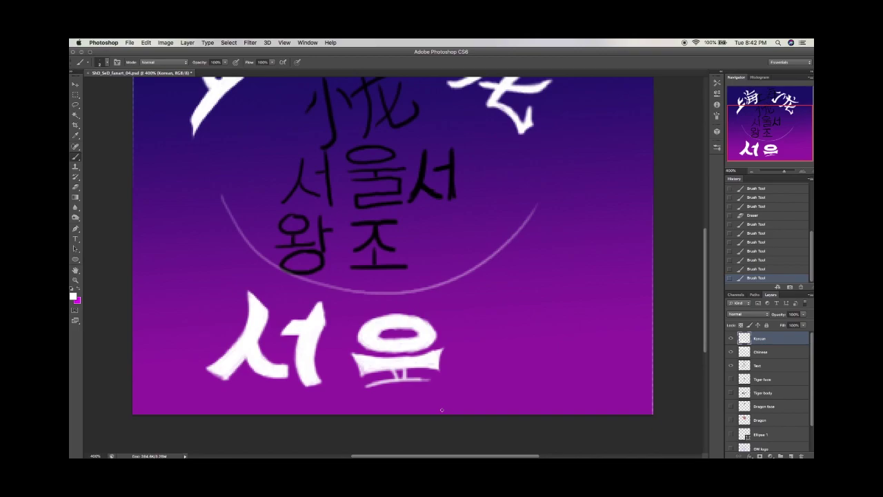
# Undo the last lower strokes of 울 and repaint its stem and the ㄹ beneath the bar
pyautogui.hotkey('ctrl', 'alt', 'z')
pyautogui.hotkey('ctrl', 'alt', 'z')
pyautogui.hotkey('ctrl', 'alt', 'z')
pyautogui.hotkey('ctrl', 'alt', 'z')
pyautogui.moveTo(395, 346); pyautogui.dragTo(394, 358)
pyautogui.moveTo(366, 360)
pyautogui.mouseDown()
pyautogui.moveTo(423, 359)
pyautogui.moveTo(427, 379)
pyautogui.mouseUp()
pyautogui.moveTo(419, 378)
pyautogui.mouseDown()
pyautogui.moveTo(369, 390)
pyautogui.moveTo(428, 396)
pyautogui.mouseUp()
# Lasso the white 울, free-transform it to adjust its proportions and deselect
pyautogui.press('l')
pyautogui.moveTo(345, 304); pyautogui.dragTo(344, 410)
pyautogui.hotkey('ctrl', 't')
pyautogui.moveTo(393, 351)
pyautogui.mouseDown()
pyautogui.moveTo(379, 345)
pyautogui.moveTo(398, 357)
pyautogui.mouseUp()
pyautogui.press('Return')
pyautogui.hotkey('ctrl', 'd')
# Refine the bar, stem and ㄹ of the white 울 with further brush strokes
pyautogui.moveTo(392, 346); pyautogui.dragTo(420, 393)
pyautogui.moveTo(403, 346); pyautogui.dragTo(407, 373)
pyautogui.moveTo(355, 350); pyautogui.dragTo(377, 352)
# Rotate the white 서 to the left end of the curved guide and paste a copy of it right of 울
pyautogui.press('l')
pyautogui.moveTo(207, 293); pyautogui.dragTo(207, 390)
pyautogui.hotkey('ctrl', 't')
pyautogui.moveTo(289, 307); pyautogui.dragTo(303, 287)
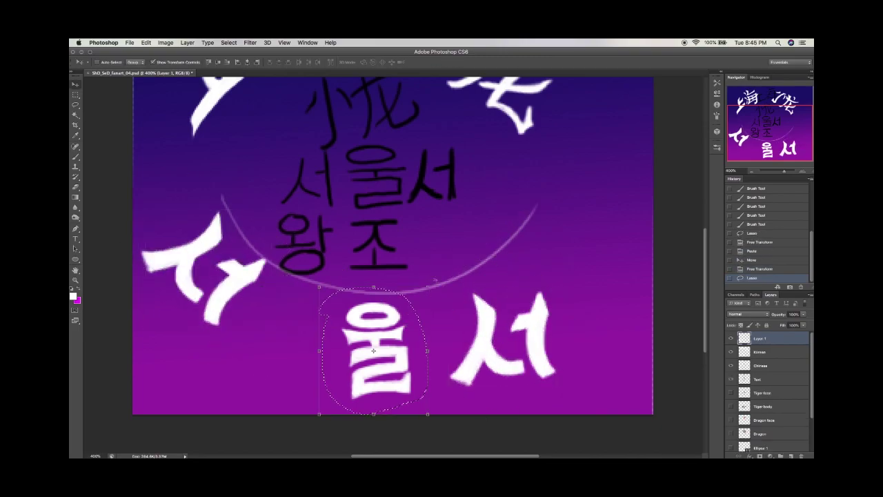
# Rotate 울 along the curved guide beside the first 서, and place the copied 서 next to it
pyautogui.moveTo(355, 338)
pyautogui.mouseDown()
pyautogui.moveTo(246, 335)
pyautogui.moveTo(283, 317)
pyautogui.mouseUp()
pyautogui.press('Return')
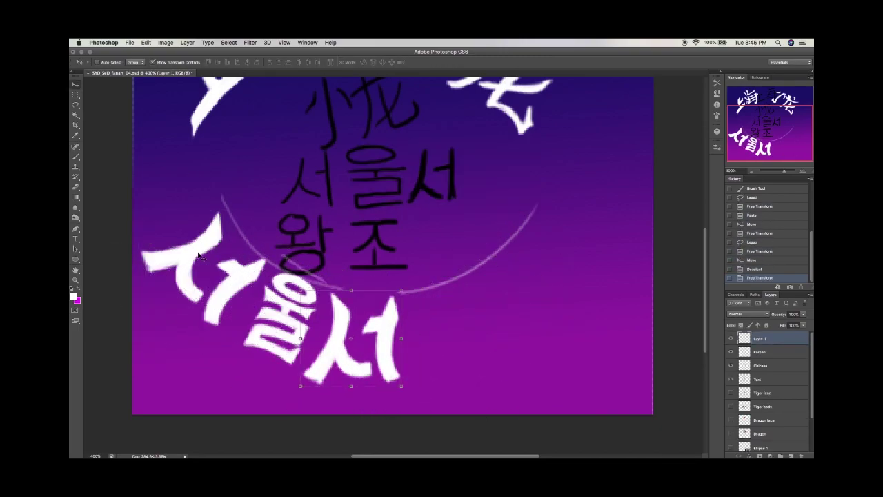
pyautogui.click(765, 352)
pyautogui.hotkey('ctrl', 'd')
# Erase the faint curved guide line from the Korean layer
pyautogui.press('e')
pyautogui.moveTo(224, 200); pyautogui.dragTo(249, 241)
pyautogui.moveTo(241, 245); pyautogui.dragTo(341, 286)
pyautogui.moveTo(536, 204); pyautogui.dragTo(398, 293)
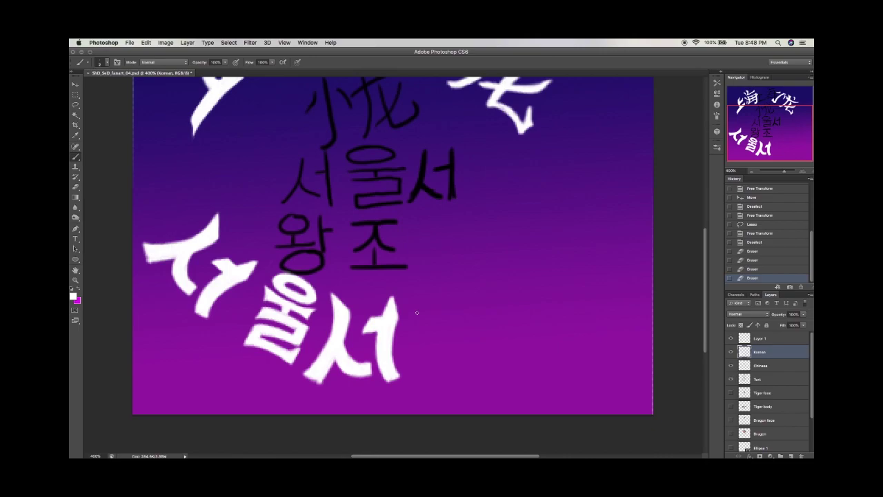
# Brush a white 왕 to the right of the second 서 on the Korean layer
pyautogui.scroll(-2, 416, 312)
pyautogui.moveTo(452, 267)
pyautogui.mouseDown()
pyautogui.moveTo(448, 287)
pyautogui.moveTo(469, 271)
pyautogui.moveTo(455, 280)
pyautogui.moveTo(476, 302)
pyautogui.moveTo(502, 279)
pyautogui.mouseUp()
pyautogui.press('e')
pyautogui.press('b')
pyautogui.moveTo(490, 280); pyautogui.dragTo(494, 279)
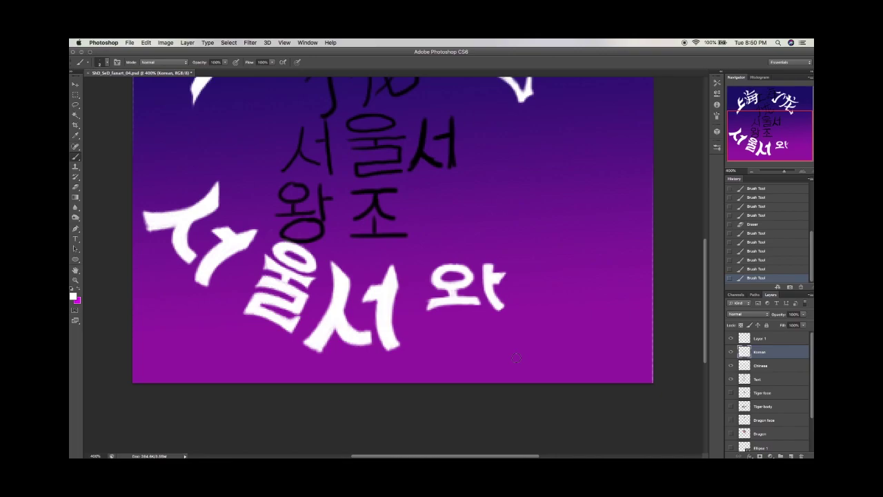
pyautogui.moveTo(448, 331)
pyautogui.mouseDown()
pyautogui.moveTo(486, 330)
pyautogui.moveTo(483, 352)
pyautogui.moveTo(432, 336)
pyautogui.moveTo(470, 325)
pyautogui.moveTo(442, 345)
pyautogui.moveTo(455, 349)
pyautogui.mouseUp()
pyautogui.press('e')
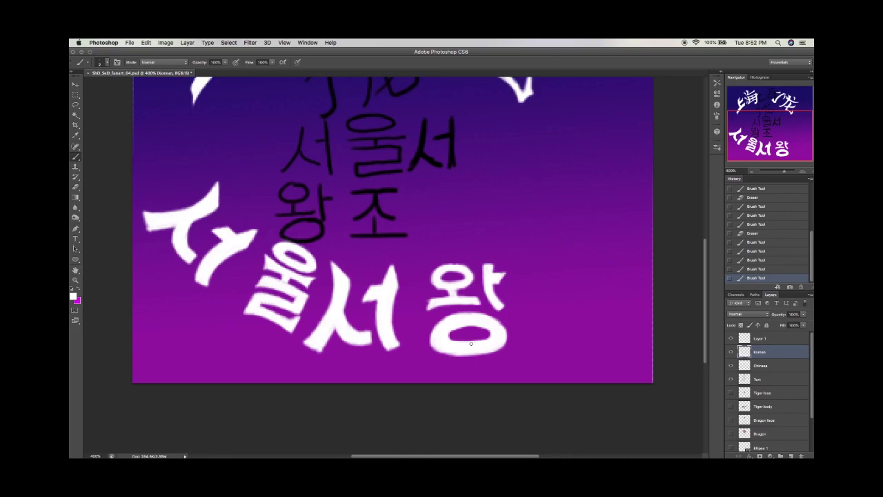
# Brush a white 조 to the right of 왕, with flared stroke ends and a wide base bar
pyautogui.moveTo(517, 275)
pyautogui.mouseDown()
pyautogui.moveTo(586, 276)
pyautogui.moveTo(524, 283)
pyautogui.moveTo(598, 280)
pyautogui.mouseUp()
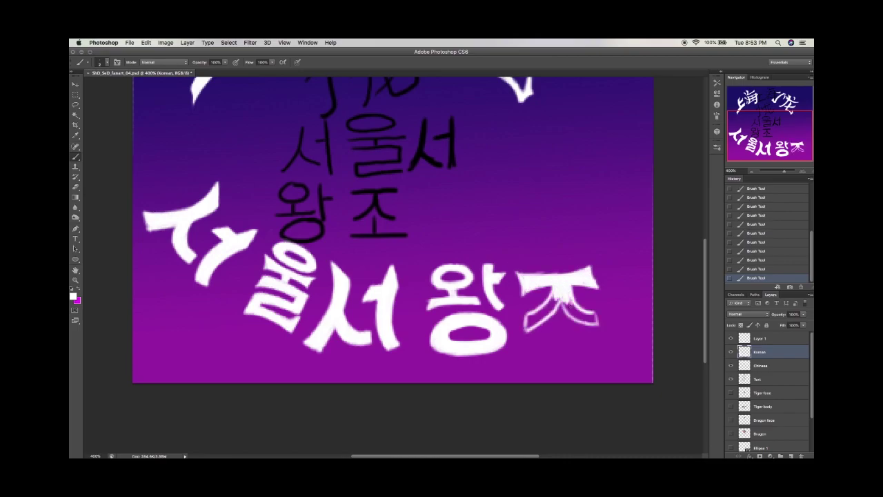
pyautogui.moveTo(559, 327)
pyautogui.mouseDown()
pyautogui.moveTo(560, 353)
pyautogui.moveTo(599, 357)
pyautogui.moveTo(565, 347)
pyautogui.mouseUp()
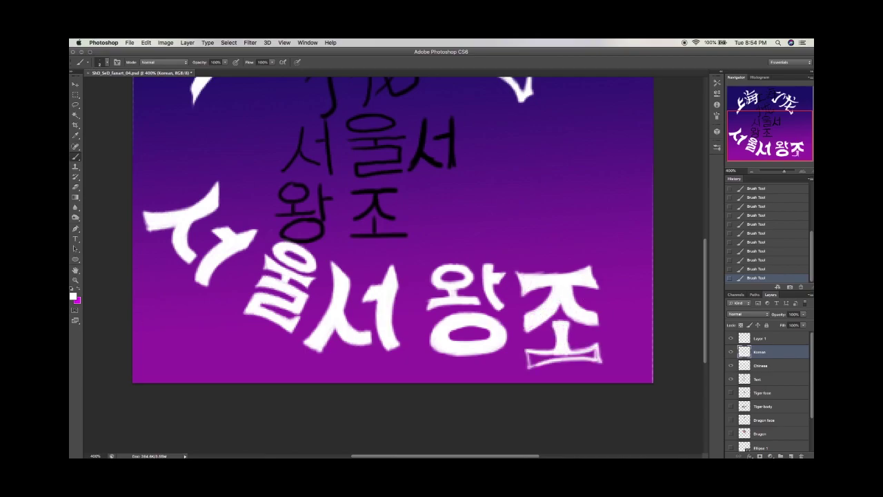
pyautogui.moveTo(527, 350); pyautogui.dragTo(592, 354)
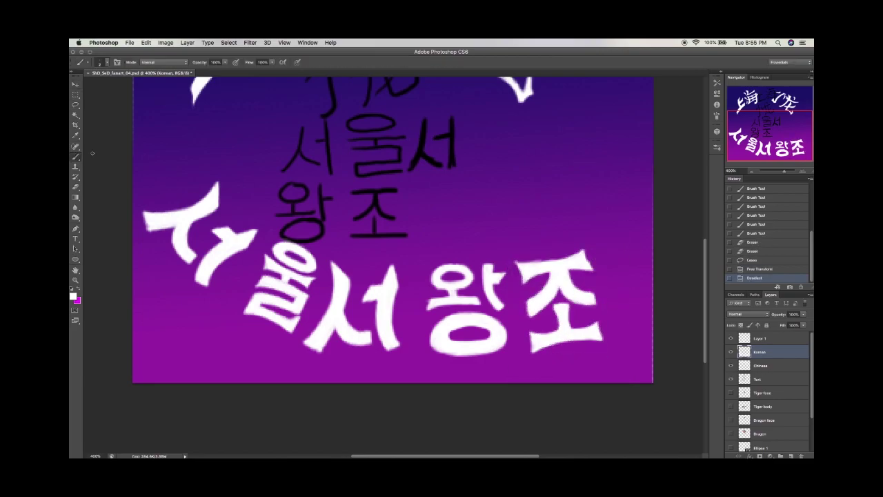
# Rotate and reposition 조 and 왕 so they follow the rising end of the lower lettering arc
pyautogui.press('super+minus')
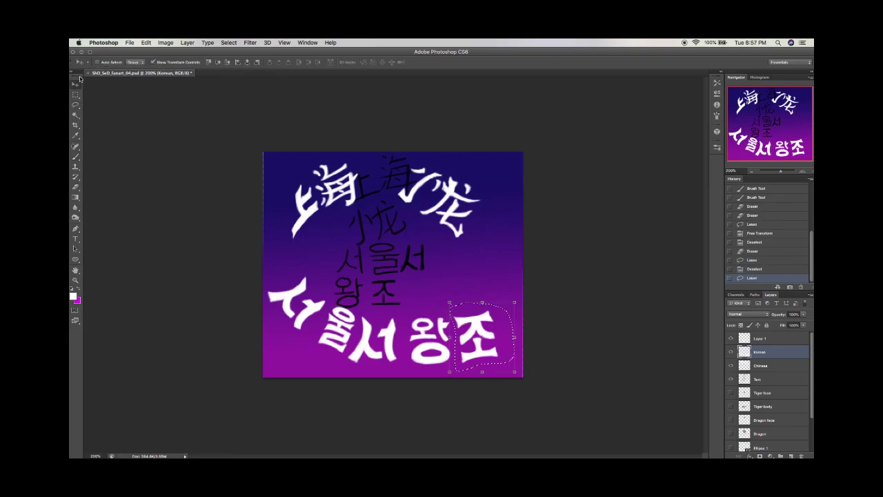
pyautogui.moveTo(519, 366); pyautogui.dragTo(528, 348)
pyautogui.press('Return')
pyautogui.hotkey('ctrl', 'd')
pyautogui.moveTo(413, 304); pyautogui.dragTo(416, 307)
pyautogui.hotkey('ctrl', 't')
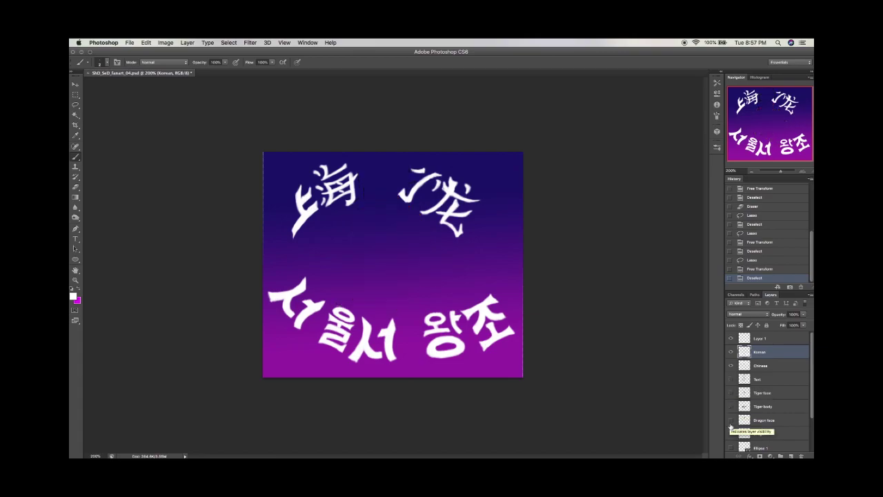
# Shift the Chinese characters slightly right and fill the lower tail of 上 with solid white pixels
pyautogui.click(760, 365)
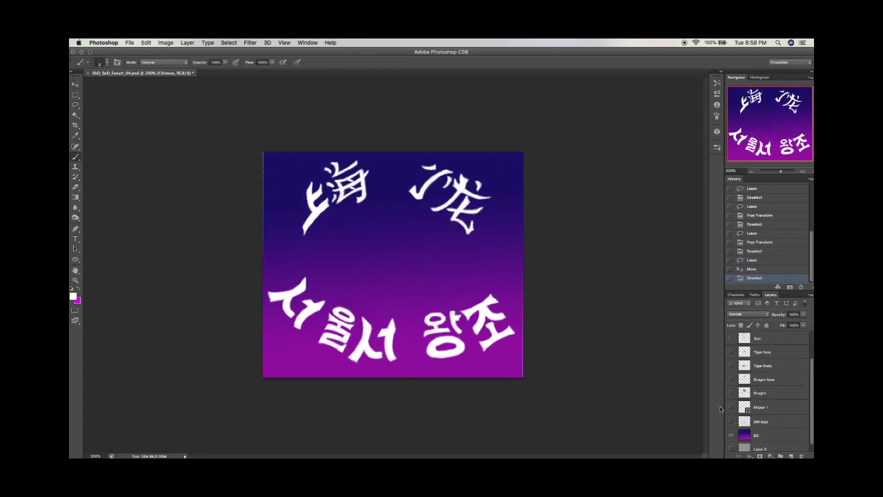
pyautogui.moveTo(732, 392)
pyautogui.mouseDown()
pyautogui.moveTo(732, 351)
pyautogui.moveTo(732, 392)
pyautogui.mouseUp()
pyautogui.scroll(5, 402, 266)
pyautogui.moveTo(359, 372); pyautogui.dragTo(386, 407)
pyautogui.hotkey('alt', 'BackSpace')
pyautogui.hotkey('ctrl', 'd')
# Clear the blurry edge pixels around the strokes of 上 using rectangular selections
pyautogui.moveTo(416, 114); pyautogui.dragTo(426, 186)
pyautogui.press('Delete')
pyautogui.moveTo(461, 127); pyautogui.dragTo(477, 192)
pyautogui.moveTo(418, 172); pyautogui.dragTo(481, 193)
pyautogui.moveTo(439, 245); pyautogui.dragTo(469, 268)
pyautogui.moveTo(512, 206); pyautogui.dragTo(517, 226)
pyautogui.moveTo(521, 266); pyautogui.dragTo(414, 373)
pyautogui.moveTo(378, 423); pyautogui.dragTo(369, 436)
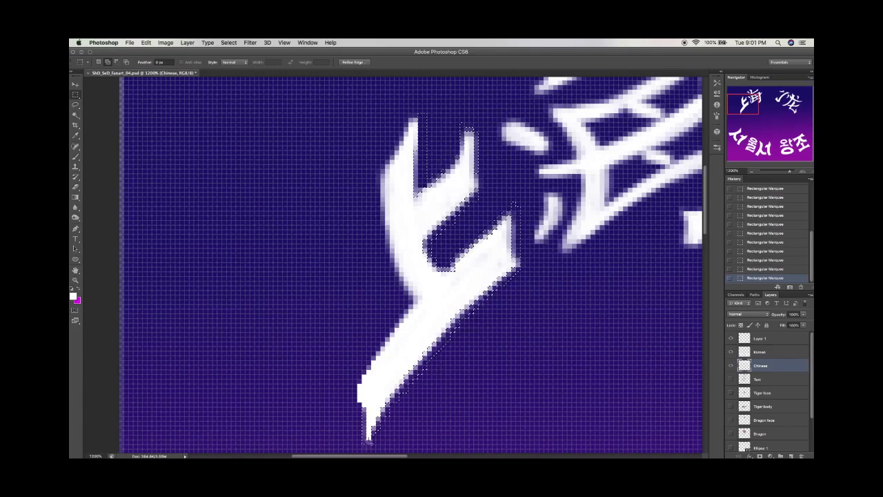
pyautogui.press('Delete')
pyautogui.moveTo(404, 289)
pyautogui.mouseDown()
pyautogui.moveTo(412, 303)
pyautogui.moveTo(386, 345)
pyautogui.mouseUp()
pyautogui.moveTo(407, 114); pyautogui.dragTo(401, 241)
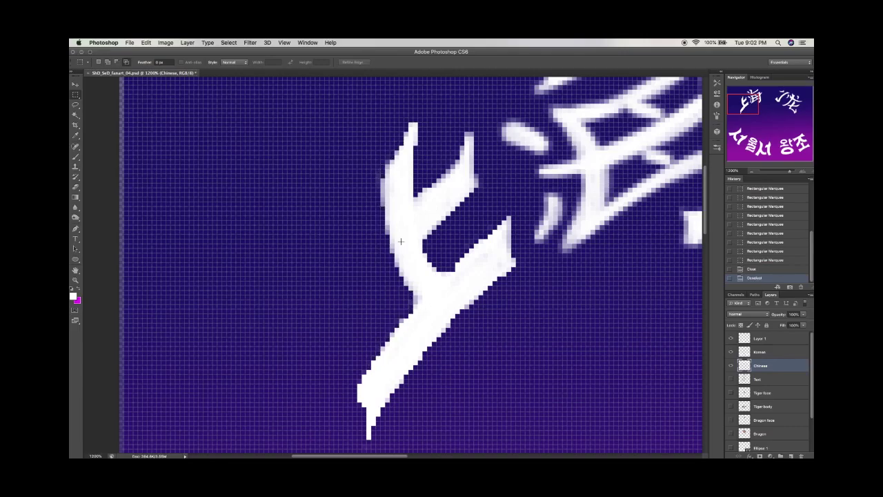
# Select the remaining semi-transparent areas of 上 and fill them with solid white
pyautogui.moveTo(386, 158); pyautogui.dragTo(414, 207)
pyautogui.moveTo(406, 125); pyautogui.dragTo(422, 212)
pyautogui.moveTo(422, 181); pyautogui.dragTo(455, 190)
pyautogui.moveTo(464, 133); pyautogui.dragTo(489, 246)
pyautogui.moveTo(427, 273); pyautogui.dragTo(464, 295)
pyautogui.moveTo(390, 228)
pyautogui.mouseDown()
pyautogui.moveTo(420, 304)
pyautogui.moveTo(413, 344)
pyautogui.mouseUp()
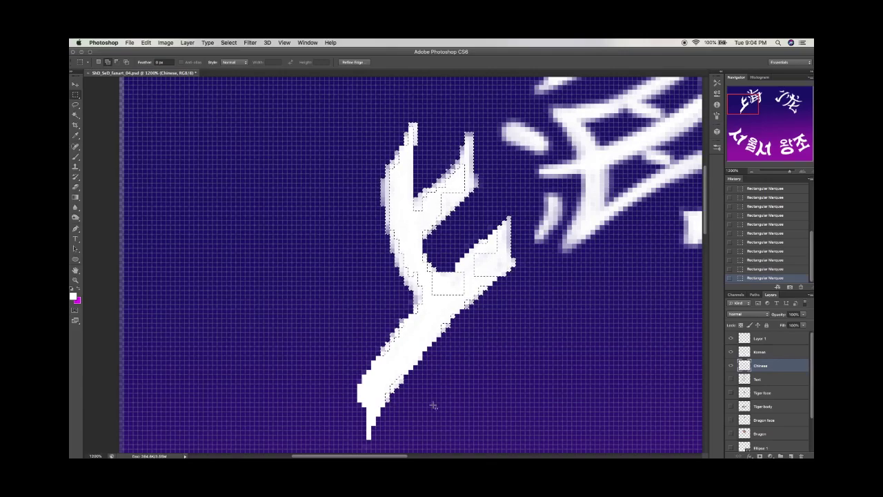
pyautogui.hotkey('alt', 'BackSpace')
pyautogui.press('super+d')
# Clear the blurry edge pixels around the dots and upper strokes of 海
pyautogui.press('super+minus')
pyautogui.press('super+minus')
pyautogui.press('super+minus')
pyautogui.press('super+minus')
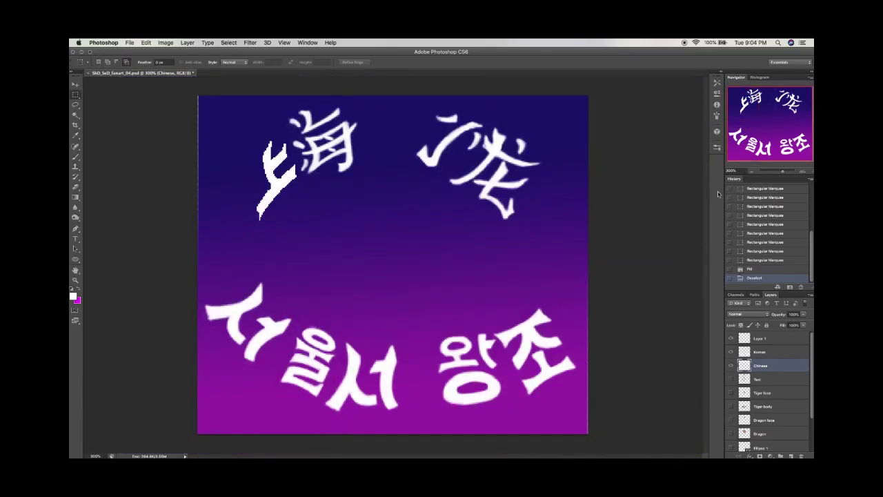
pyautogui.scroll(6, 300, 107)
pyautogui.moveTo(304, 319); pyautogui.dragTo(322, 352)
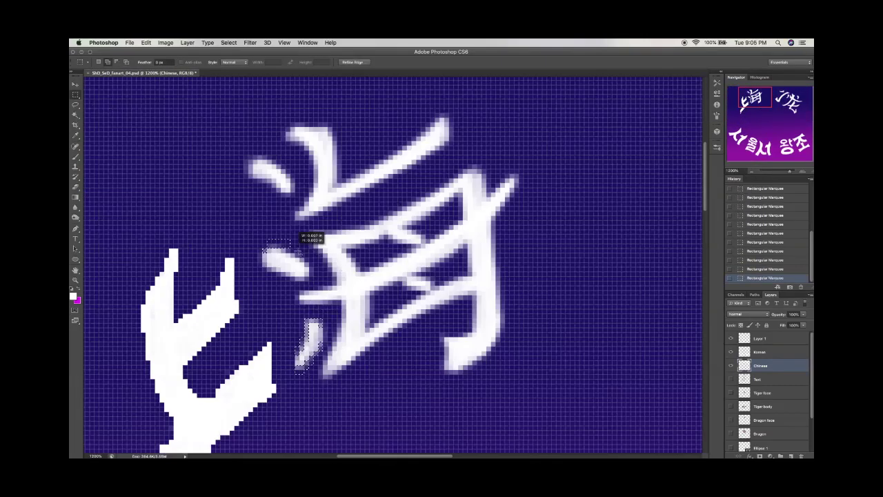
pyautogui.moveTo(284, 272); pyautogui.dragTo(310, 279)
pyautogui.moveTo(245, 150)
pyautogui.mouseDown()
pyautogui.moveTo(279, 159)
pyautogui.moveTo(293, 195)
pyautogui.mouseUp()
pyautogui.moveTo(283, 124)
pyautogui.mouseDown()
pyautogui.moveTo(341, 195)
pyautogui.moveTo(458, 134)
pyautogui.moveTo(460, 173)
pyautogui.mouseUp()
pyautogui.press('Delete')
pyautogui.hotkey('ctrl', 'd')
# Clear the blurry pixels around and inside the lower frame of 海
pyautogui.moveTo(354, 216)
pyautogui.mouseDown()
pyautogui.moveTo(303, 255)
pyautogui.moveTo(353, 265)
pyautogui.moveTo(340, 324)
pyautogui.moveTo(344, 376)
pyautogui.mouseUp()
pyautogui.moveTo(413, 307)
pyautogui.mouseDown()
pyautogui.moveTo(476, 324)
pyautogui.moveTo(441, 370)
pyautogui.mouseUp()
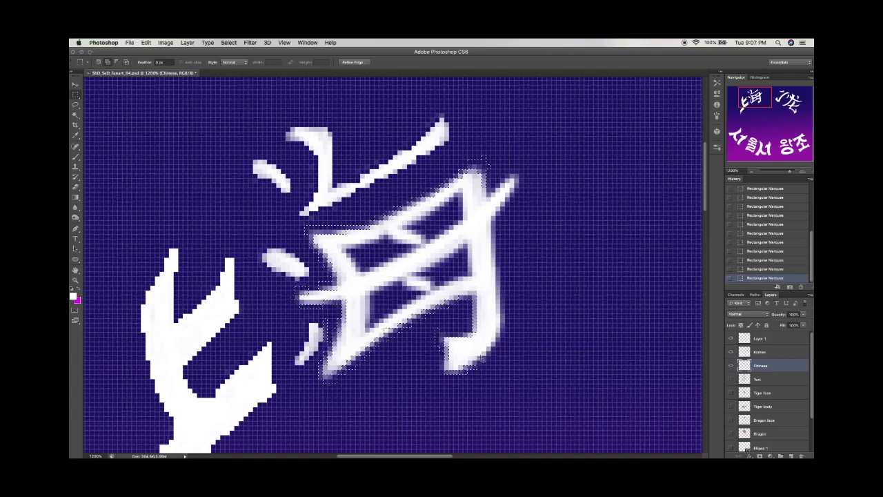
pyautogui.press('Delete')
pyautogui.hotkey('ctrl', 'd')
pyautogui.moveTo(386, 316)
pyautogui.mouseDown()
pyautogui.moveTo(414, 285)
pyautogui.moveTo(455, 261)
pyautogui.moveTo(369, 231)
pyautogui.moveTo(360, 274)
pyautogui.mouseUp()
pyautogui.press('Delete')
pyautogui.hotkey('ctrl', 'd')
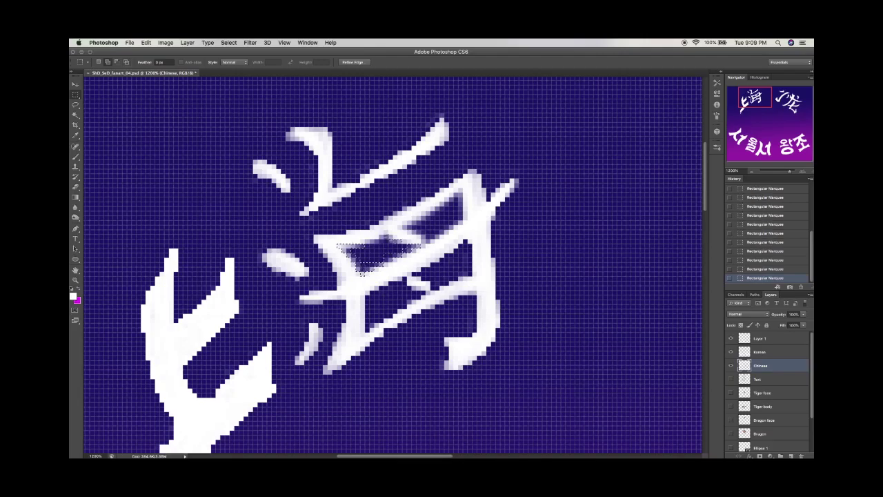
pyautogui.press('Delete')
pyautogui.hotkey('ctrl', 'd')
# Clear the blurry edge pixels around the short top stroke and the long hooked stroke beside 龙
pyautogui.hotkey('ctrl', '-')
pyautogui.hotkey('ctrl', '-')
pyautogui.hotkey('ctrl', '-')
pyautogui.hotkey('ctrl', '-')
pyautogui.hotkey('ctrl', '-')
pyautogui.hotkey('ctrl', '-')
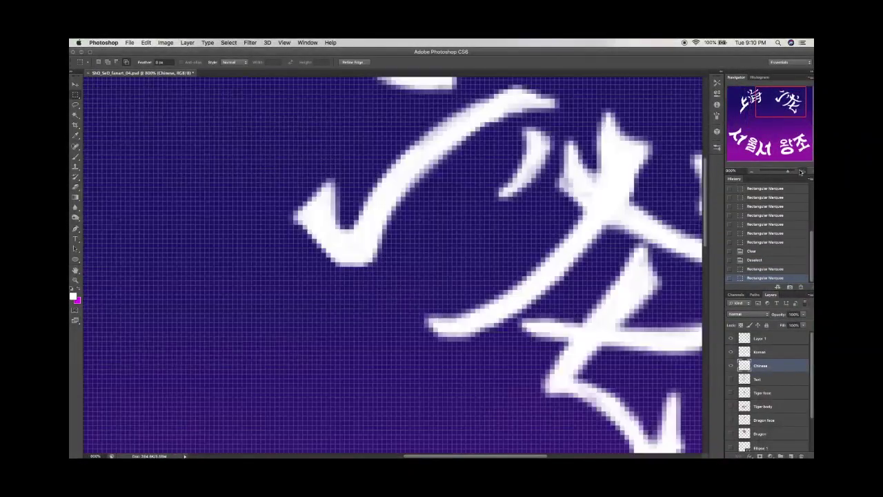
pyautogui.moveTo(216, 153); pyautogui.dragTo(314, 171)
pyautogui.press('Delete')
pyautogui.hotkey('ctrl', 'd')
pyautogui.moveTo(189, 298); pyautogui.dragTo(151, 303)
pyautogui.moveTo(257, 280)
pyautogui.mouseDown()
pyautogui.moveTo(341, 207)
pyautogui.moveTo(414, 185)
pyautogui.moveTo(348, 174)
pyautogui.mouseUp()
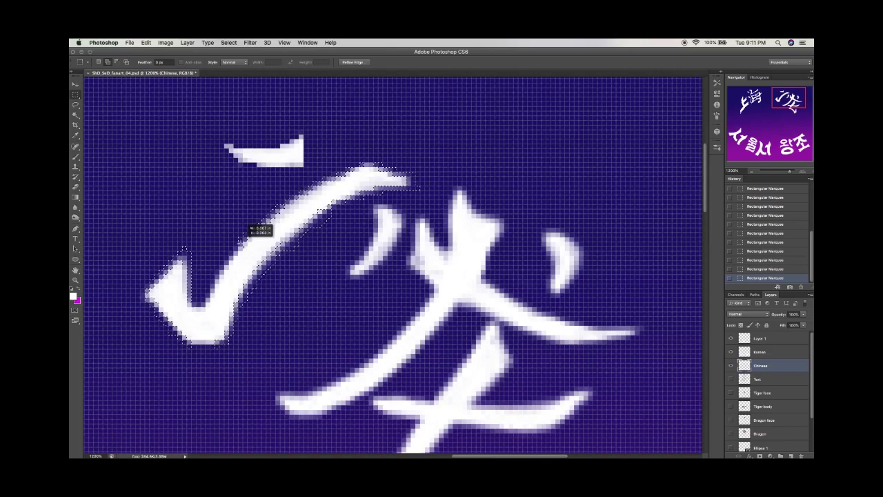
pyautogui.press('Delete')
pyautogui.press('super+d')
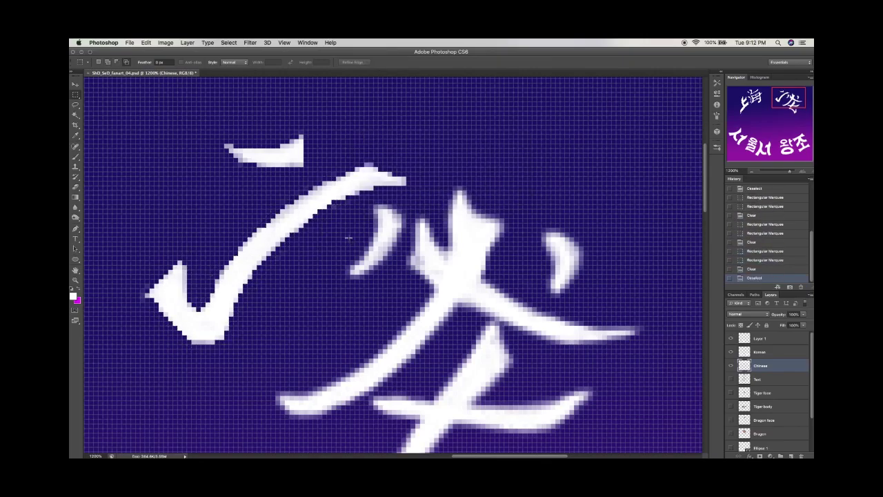
# Clear the blurry edge pixels around the small slanted stroke and the upper crossing strokes of 龙
pyautogui.moveTo(348, 238)
pyautogui.mouseDown()
pyautogui.moveTo(413, 191)
pyautogui.moveTo(387, 230)
pyautogui.moveTo(376, 269)
pyautogui.mouseUp()
pyautogui.press('Delete')
pyautogui.moveTo(417, 222)
pyautogui.mouseDown()
pyautogui.moveTo(422, 238)
pyautogui.moveTo(421, 218)
pyautogui.mouseUp()
pyautogui.moveTo(528, 282); pyautogui.dragTo(649, 332)
pyautogui.moveTo(497, 284)
pyautogui.mouseDown()
pyautogui.moveTo(457, 315)
pyautogui.moveTo(552, 314)
pyautogui.mouseUp()
pyautogui.moveTo(274, 418); pyautogui.dragTo(303, 388)
pyautogui.press('Delete')
pyautogui.hotkey('ctrl', 'd')
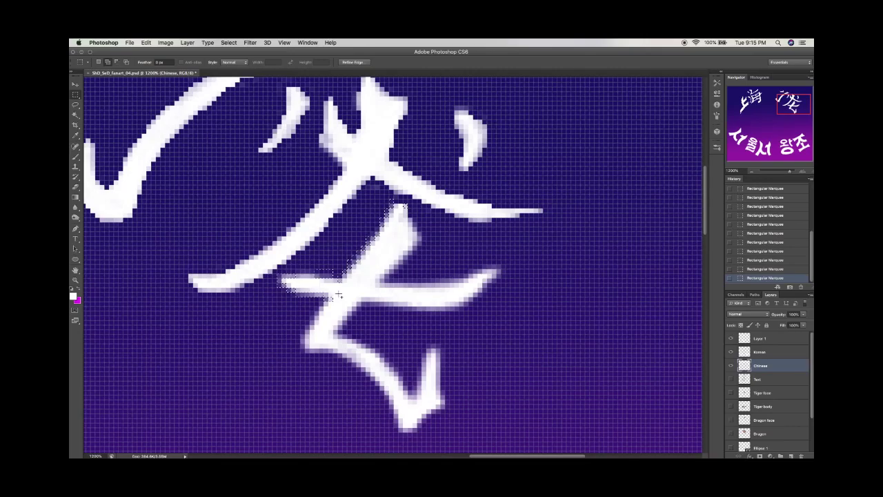
# Select and clear the blurry edge pixels around the lower strokes of 龙
pyautogui.moveTo(301, 333); pyautogui.dragTo(341, 358)
pyautogui.moveTo(386, 404); pyautogui.dragTo(431, 429)
pyautogui.moveTo(424, 304); pyautogui.dragTo(444, 412)
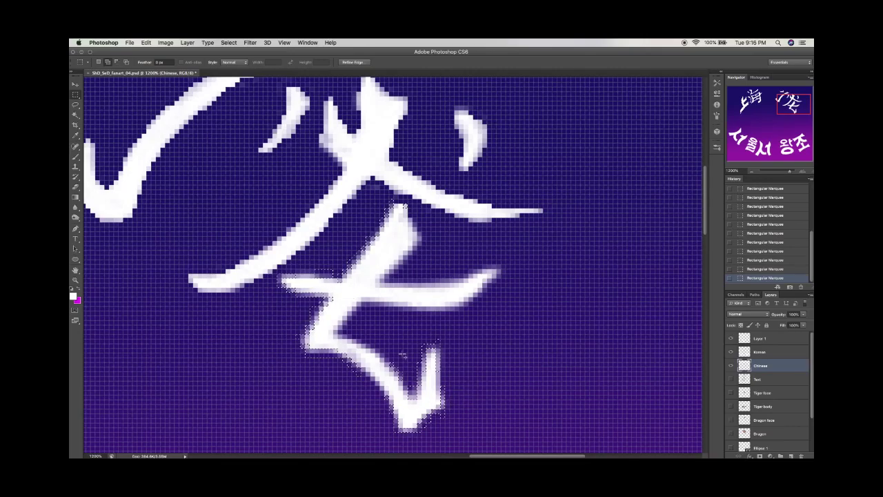
pyautogui.keyDown('shift'); pyautogui.moveTo(387, 312); pyautogui.dragTo(502, 263); pyautogui.keyUp('shift')
pyautogui.press('Delete')
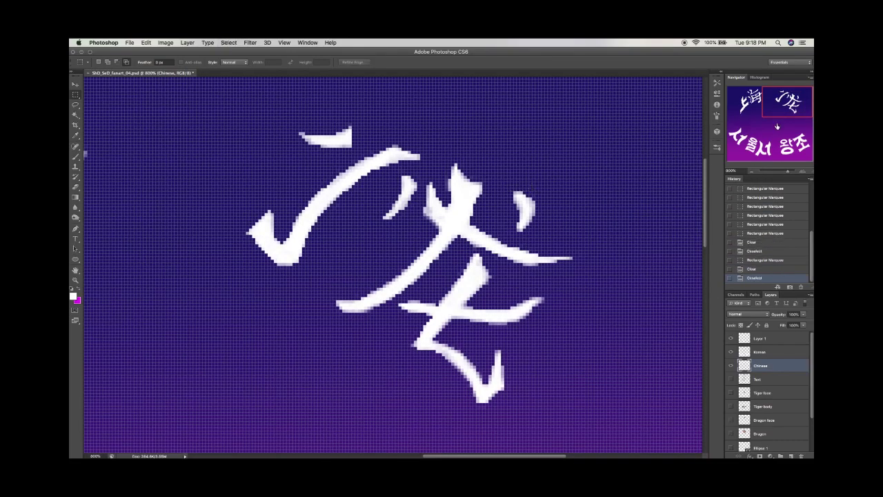
# Fill the upper dot and the upper strokes of 海 with solid white
pyautogui.press('super+equal')
pyautogui.hscroll(-5, 393, 265)
pyautogui.scroll(-2, 393, 266)
pyautogui.scroll(2, 290, 141)
pyautogui.moveTo(287, 138); pyautogui.dragTo(321, 169)
pyautogui.moveTo(317, 104)
pyautogui.mouseDown()
pyautogui.moveTo(362, 127)
pyautogui.moveTo(352, 171)
pyautogui.moveTo(386, 162)
pyautogui.moveTo(473, 111)
pyautogui.mouseUp()
pyautogui.hotkey('alt', 'BackSpace')
pyautogui.press('super+d')
pyautogui.click(384, 160)
pyautogui.hotkey('alt', 'BackSpace')
pyautogui.press('super+d')
# Clear the stray faint pixels near the upper strokes of 海
pyautogui.moveTo(383, 160); pyautogui.dragTo(390, 165)
pyautogui.click(379, 148)
pyautogui.moveTo(373, 134); pyautogui.dragTo(377, 139)
pyautogui.press('Delete')
pyautogui.press('super+d')
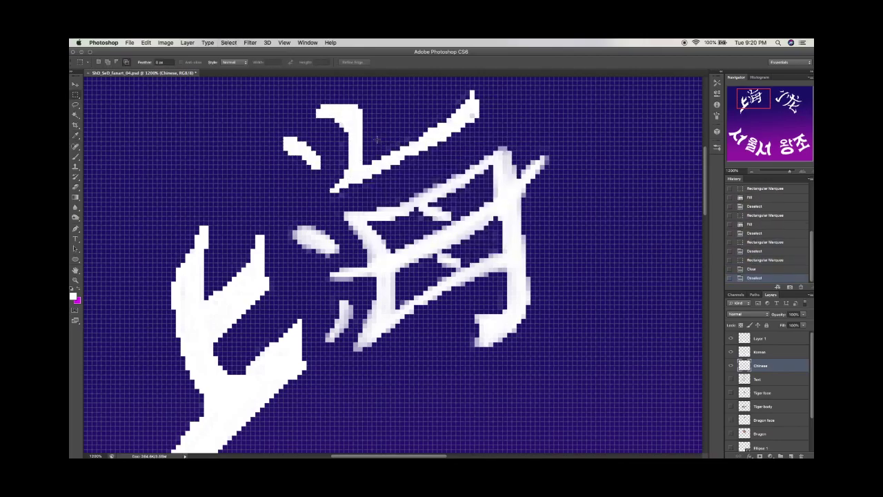
# Fill the two lower dots and the framed lower part of 海 with solid white
pyautogui.press('super+minus')
pyautogui.moveTo(731, 433)
pyautogui.mouseDown()
pyautogui.moveTo(732, 380)
pyautogui.moveTo(730, 444)
pyautogui.mouseUp()
pyautogui.scroll(10, 344, 175)
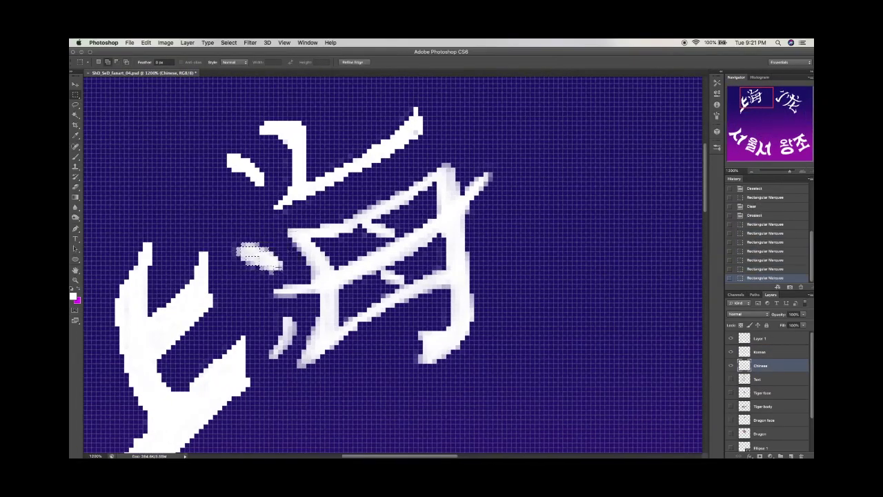
pyautogui.moveTo(264, 270)
pyautogui.mouseDown()
pyautogui.moveTo(285, 238)
pyautogui.moveTo(314, 257)
pyautogui.mouseUp()
pyautogui.moveTo(437, 174); pyautogui.dragTo(331, 348)
pyautogui.hotkey('alt', 'BackSpace')
pyautogui.press('x')
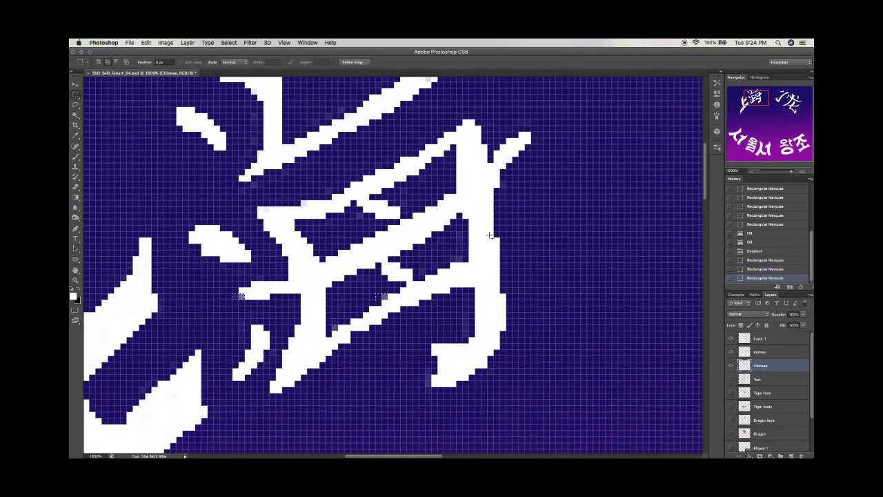
# Clear the leftover faint pixels around the frame of 海 and fill its last gap with white
pyautogui.press('BackSpace')
pyautogui.press('super+d')
pyautogui.moveTo(267, 197); pyautogui.dragTo(273, 203)
pyautogui.moveTo(369, 152); pyautogui.dragTo(375, 158)
pyautogui.moveTo(383, 160); pyautogui.dragTo(389, 166)
pyautogui.press('BackSpace')
pyautogui.press('super+d')
pyautogui.moveTo(449, 251); pyautogui.dragTo(457, 257)
pyautogui.hotkey('alt', 'BackSpace')
pyautogui.press('super+d')
pyautogui.press('super+0')
# Move the Text layer below the OW logo layer and touch up the logo's lines with magenta brush strokes
pyautogui.moveTo(754, 387); pyautogui.dragTo(732, 424)
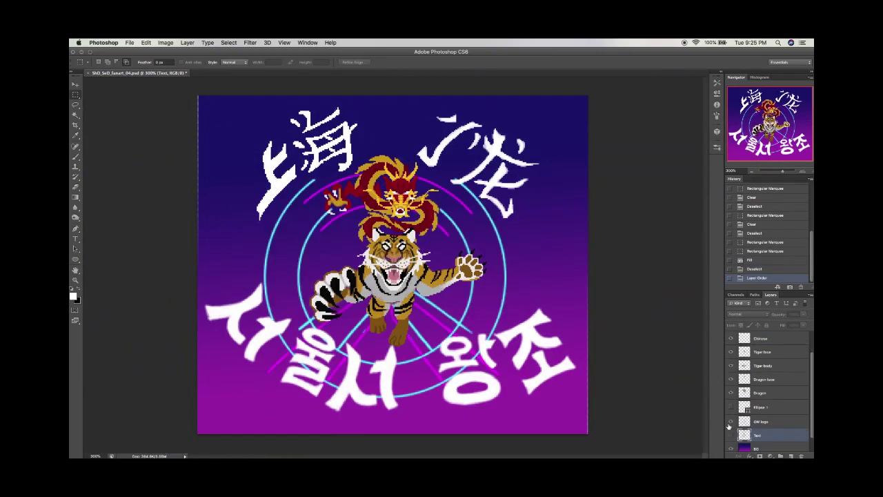
pyautogui.click(731, 421)
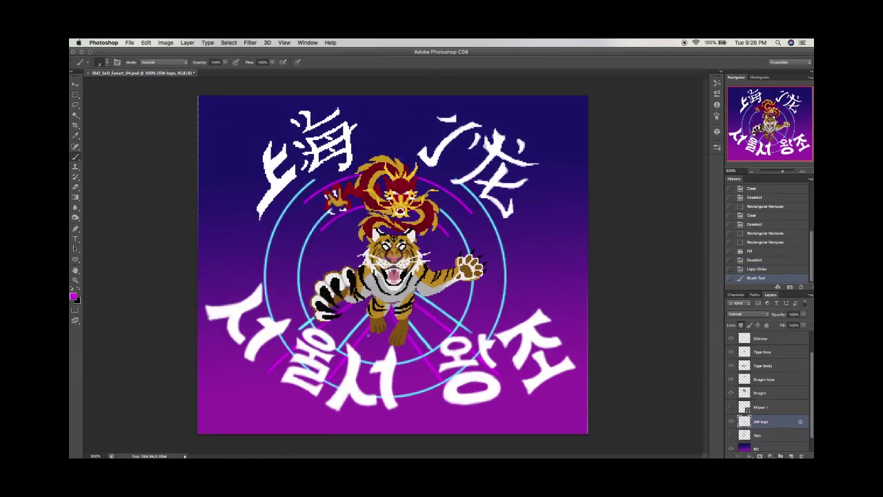
pyautogui.click(733, 421)
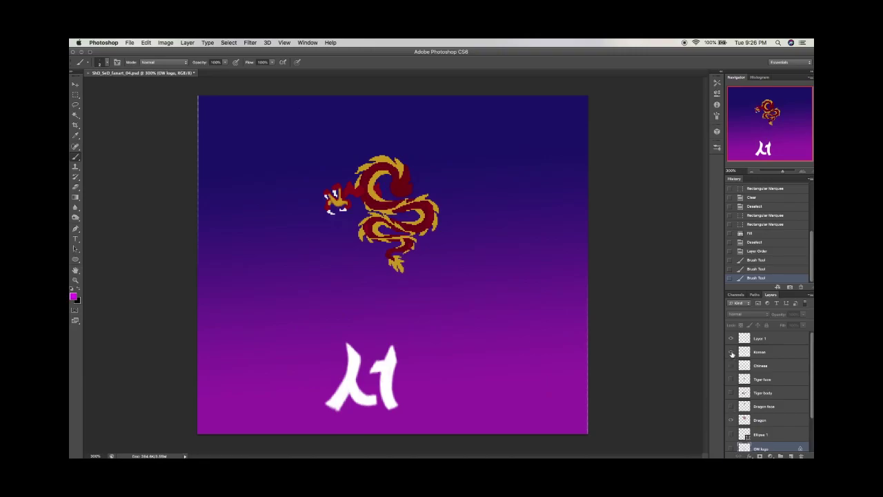
# Fill the short top stroke and the long hooked stroke beside 龙 with solid white at 100% opacity
pyautogui.scroll(10, 387, 115)
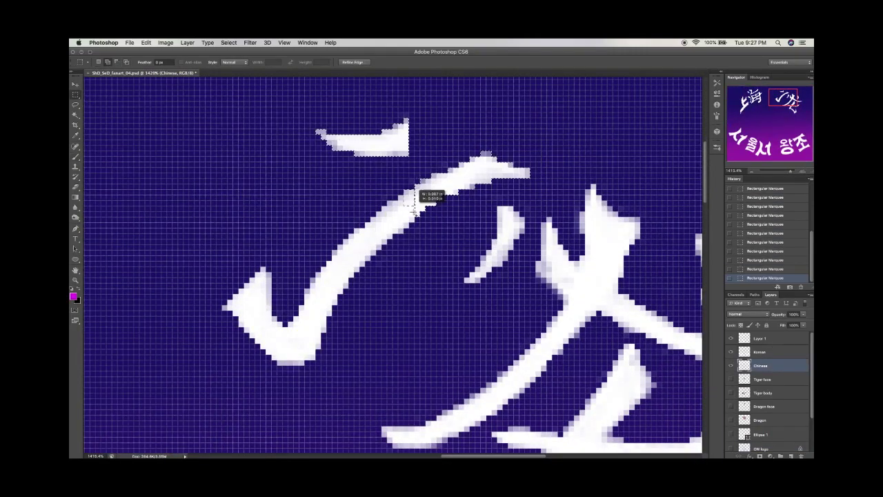
pyautogui.moveTo(266, 273)
pyautogui.mouseDown()
pyautogui.moveTo(289, 338)
pyautogui.moveTo(374, 244)
pyautogui.mouseUp()
pyautogui.hotkey('alt', 'BackSpace')
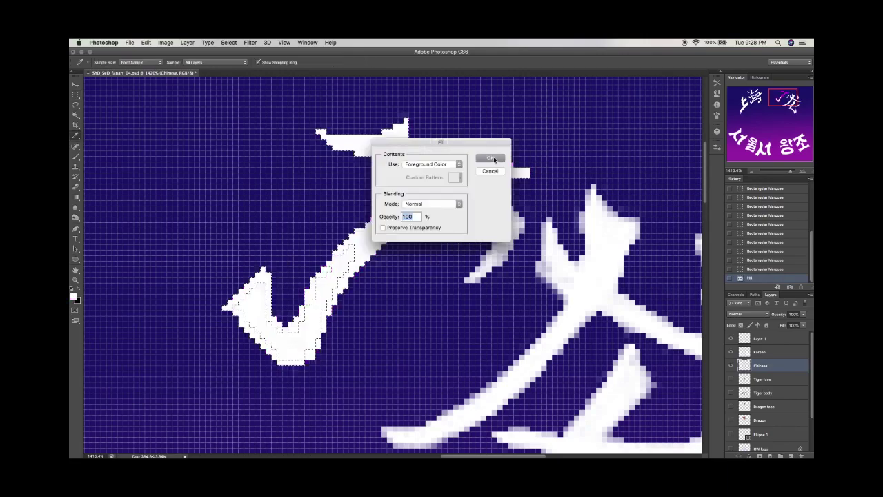
pyautogui.click(489, 158)
pyautogui.press('m')
pyautogui.press('super+d')
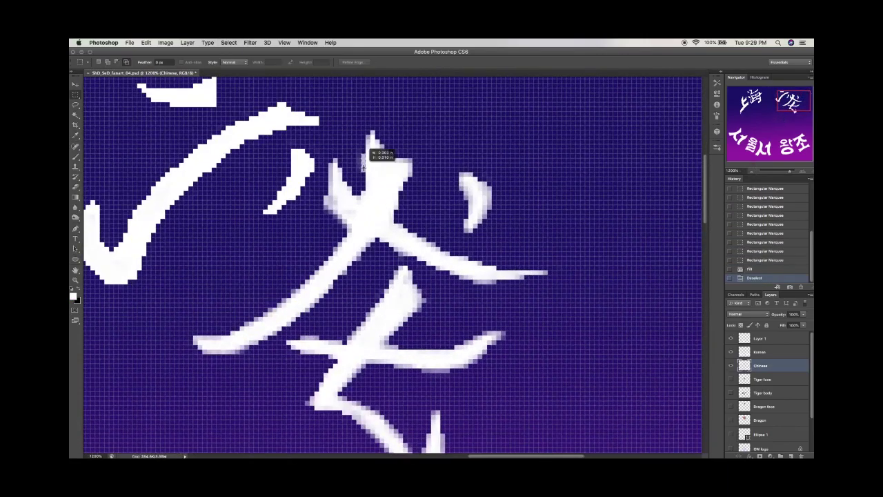
# Fill the upper crossing strokes of 龙 with solid white and clear the stray pixels around them
pyautogui.moveTo(413, 157); pyautogui.dragTo(390, 201)
pyautogui.moveTo(463, 258); pyautogui.dragTo(485, 278)
pyautogui.moveTo(495, 273); pyautogui.dragTo(525, 277)
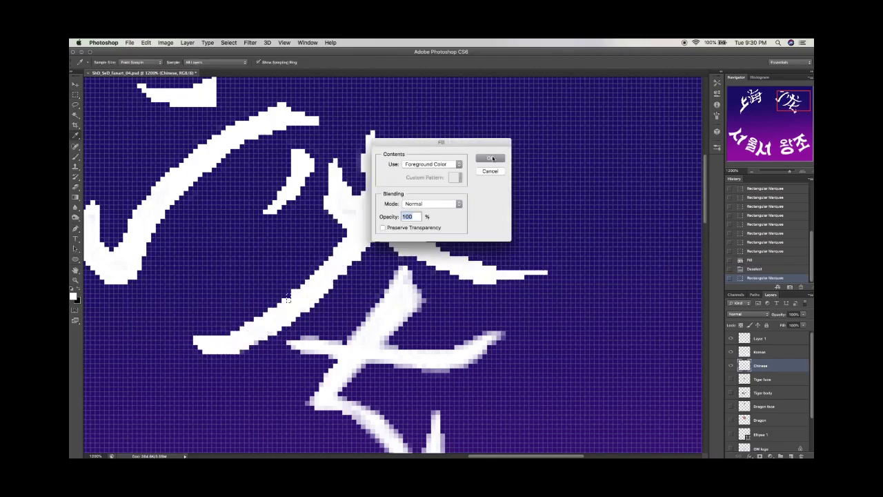
pyautogui.click(489, 158)
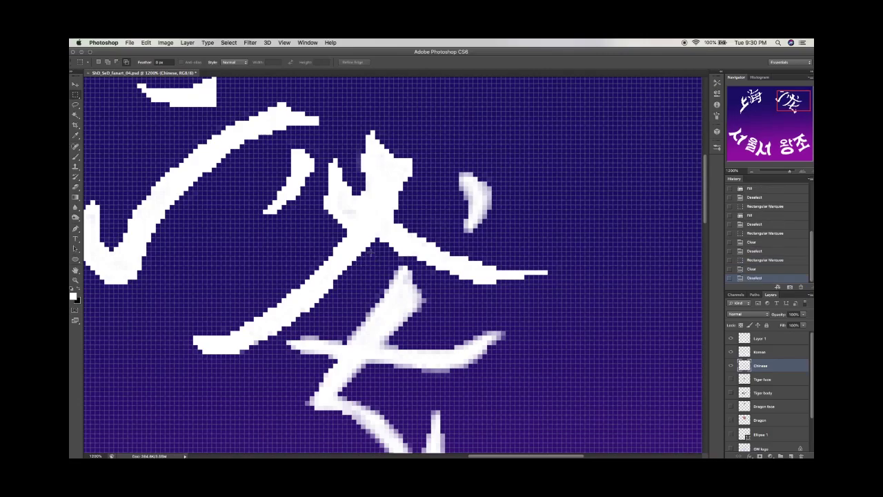
pyautogui.press('Delete')
pyautogui.press('super+d')
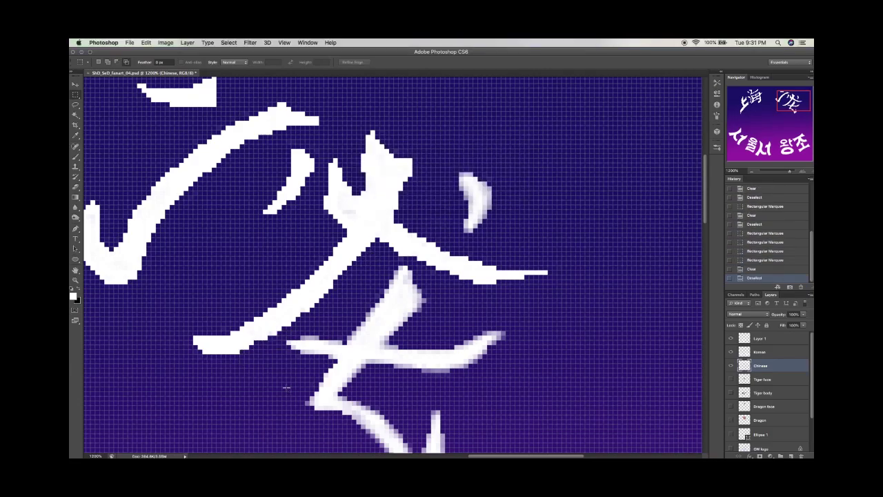
# Select the semi-transparent areas of the lower strokes of 龙 and fill them with solid white
pyautogui.scroll(-3, 286, 387)
pyautogui.moveTo(345, 267); pyautogui.dragTo(369, 284)
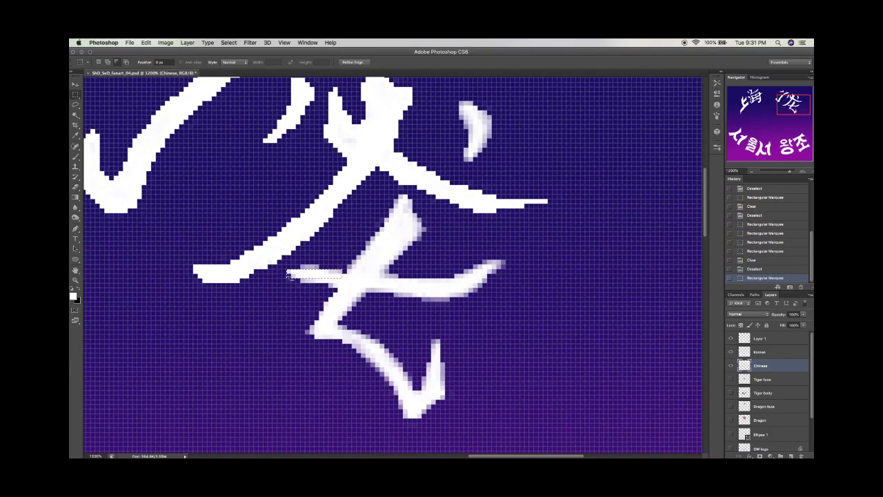
pyautogui.moveTo(391, 250); pyautogui.dragTo(418, 222)
pyautogui.moveTo(483, 273)
pyautogui.mouseDown()
pyautogui.moveTo(341, 294)
pyautogui.moveTo(319, 330)
pyautogui.mouseUp()
pyautogui.moveTo(372, 324)
pyautogui.mouseDown()
pyautogui.moveTo(394, 333)
pyautogui.moveTo(407, 372)
pyautogui.mouseUp()
pyautogui.moveTo(414, 413); pyautogui.dragTo(448, 362)
pyautogui.hotkey('alt', 'Delete')
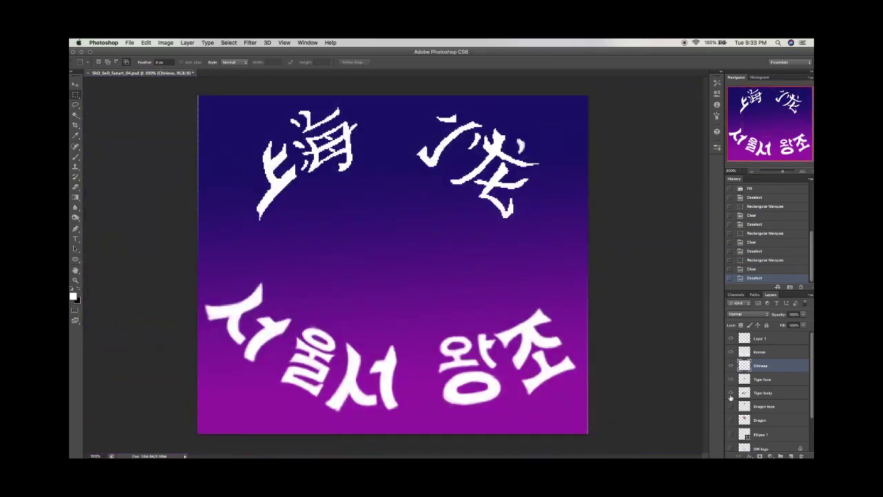
# Show the tiger and dragon layers and toggle the gradient background to check them against the lettering
pyautogui.moveTo(730, 393); pyautogui.dragTo(730, 419)
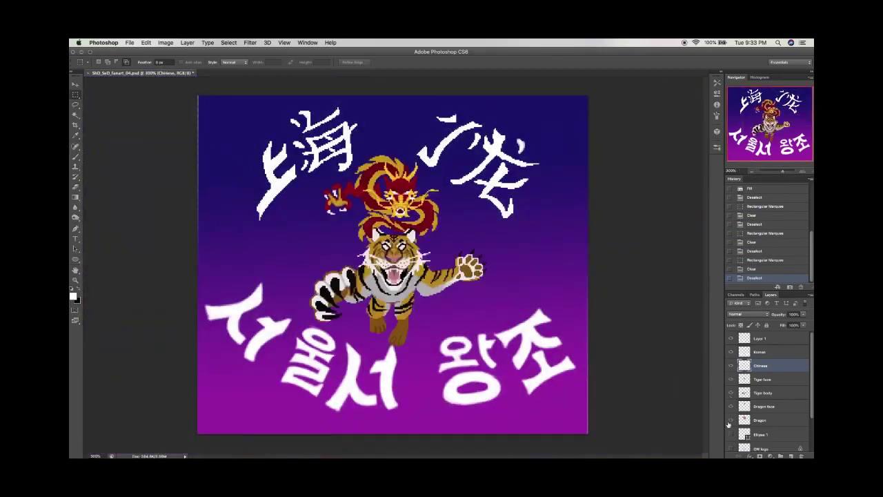
pyautogui.scroll(-2, 765, 400)
pyautogui.click(731, 431)
pyautogui.click(731, 430)
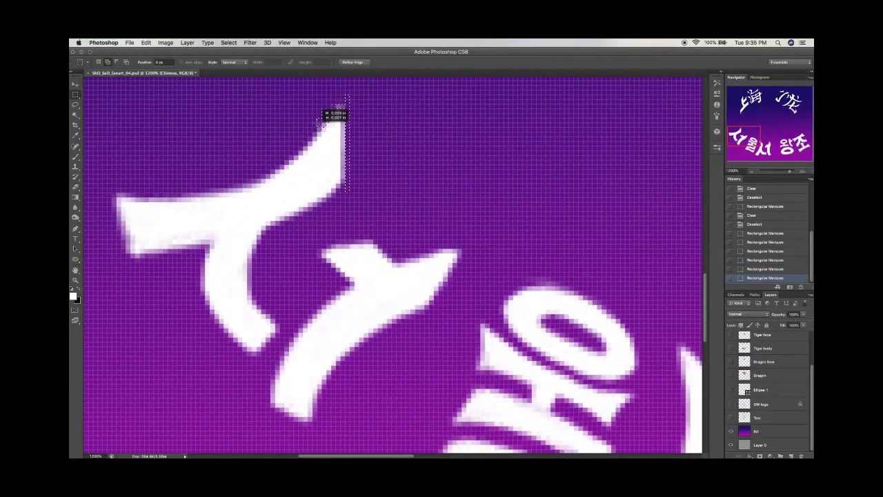
# Select the blurry edge pixels around the first stroke group of the first 서 and clear them on the Korean layer
pyautogui.moveTo(321, 119); pyautogui.dragTo(316, 135)
pyautogui.moveTo(314, 138)
pyautogui.mouseDown()
pyautogui.moveTo(286, 166)
pyautogui.moveTo(211, 187)
pyautogui.mouseUp()
pyautogui.moveTo(197, 194); pyautogui.dragTo(114, 201)
pyautogui.moveTo(113, 202); pyautogui.dragTo(136, 254)
pyautogui.moveTo(219, 290); pyautogui.dragTo(274, 354)
pyautogui.moveTo(289, 285); pyautogui.dragTo(266, 297)
pyautogui.moveTo(194, 243); pyautogui.dragTo(213, 278)
pyautogui.moveTo(275, 222); pyautogui.dragTo(253, 252)
pyautogui.moveTo(343, 160); pyautogui.dragTo(346, 185)
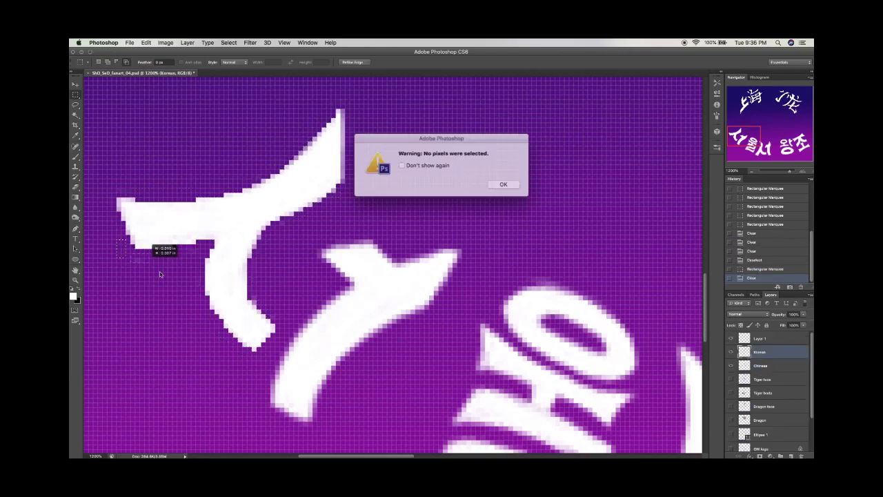
pyautogui.press('Return')
# Select and clear the blurry edge pixels around the remaining stroke of the first 서
pyautogui.moveTo(331, 236); pyautogui.dragTo(449, 261)
pyautogui.moveTo(455, 257); pyautogui.dragTo(456, 271)
pyautogui.moveTo(376, 340); pyautogui.dragTo(330, 380)
pyautogui.moveTo(323, 400); pyautogui.dragTo(318, 412)
pyautogui.press('Delete')
pyautogui.hotkey('ctrl', 'd')
pyautogui.press('Delete')
pyautogui.press('super+d')
pyautogui.press('super+minus')
pyautogui.press('super+minus')
pyautogui.press('super+minus')
pyautogui.press('super+minus')
pyautogui.press('super+minus')
pyautogui.press('super+minus')
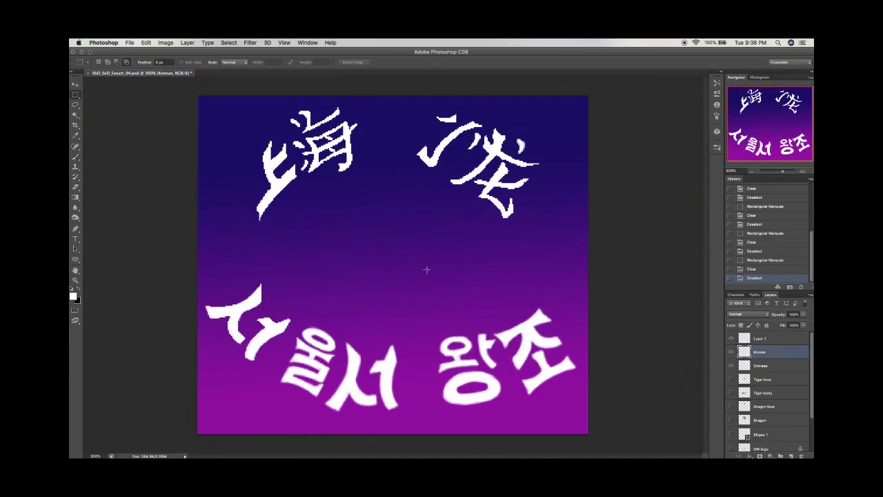
pyautogui.press('super+Tab')
pyautogui.click(141, 355)
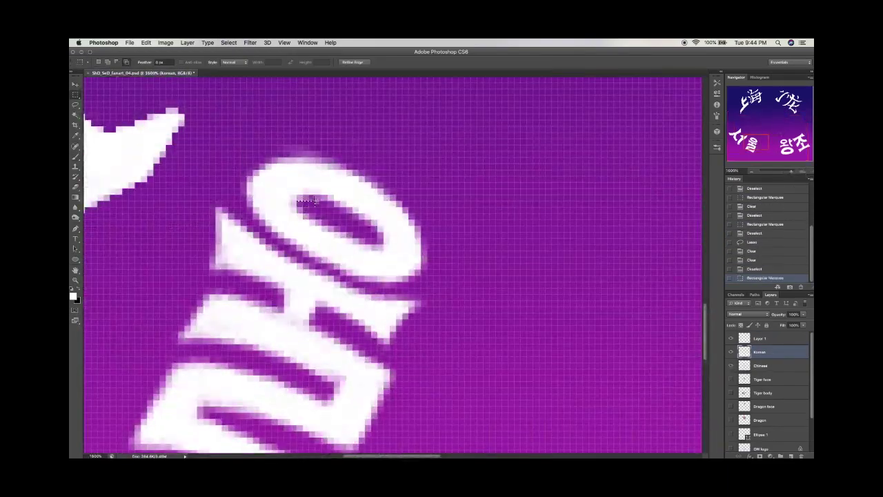
# Clear the soft edge pixels inside and around the ring and upper strokes of 울
pyautogui.moveTo(338, 207); pyautogui.dragTo(360, 233)
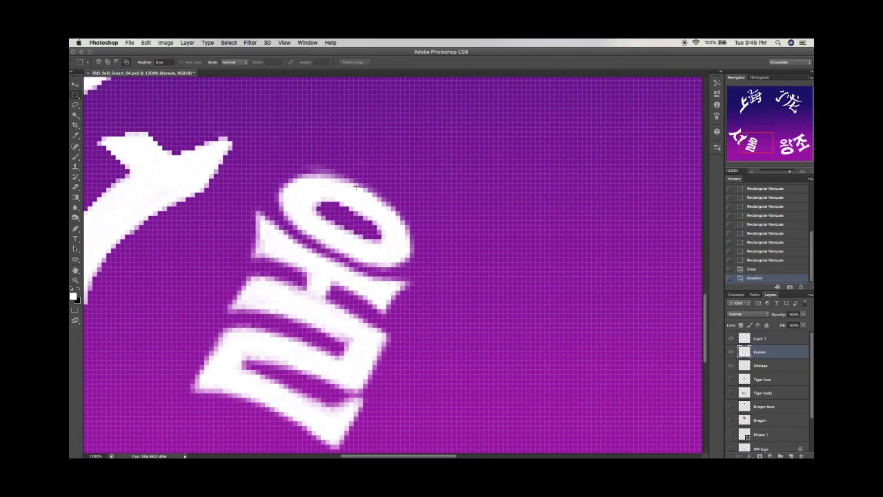
pyautogui.moveTo(316, 141); pyautogui.dragTo(404, 187)
pyautogui.moveTo(304, 169); pyautogui.dragTo(410, 273)
pyautogui.moveTo(276, 219); pyautogui.dragTo(298, 244)
pyautogui.moveTo(373, 284); pyautogui.dragTo(405, 314)
pyautogui.press('Delete')
pyautogui.hotkey('ctrl', 'd')
# Clear the soft edge pixels around the lower ㄹ strokes of 울
pyautogui.moveTo(268, 309); pyautogui.dragTo(236, 293)
pyautogui.moveTo(270, 313)
pyautogui.mouseDown()
pyautogui.moveTo(352, 344)
pyautogui.moveTo(328, 319)
pyautogui.moveTo(307, 435)
pyautogui.mouseUp()
pyautogui.moveTo(322, 413); pyautogui.dragTo(365, 345)
pyautogui.moveTo(323, 375); pyautogui.dragTo(327, 381)
pyautogui.press('BackSpace')
pyautogui.press('super+d')
pyautogui.press('super+minus')
pyautogui.press('super+minus')
pyautogui.press('super+minus')
pyautogui.press('super+minus')
pyautogui.press('super+minus')
pyautogui.press('super+minus')
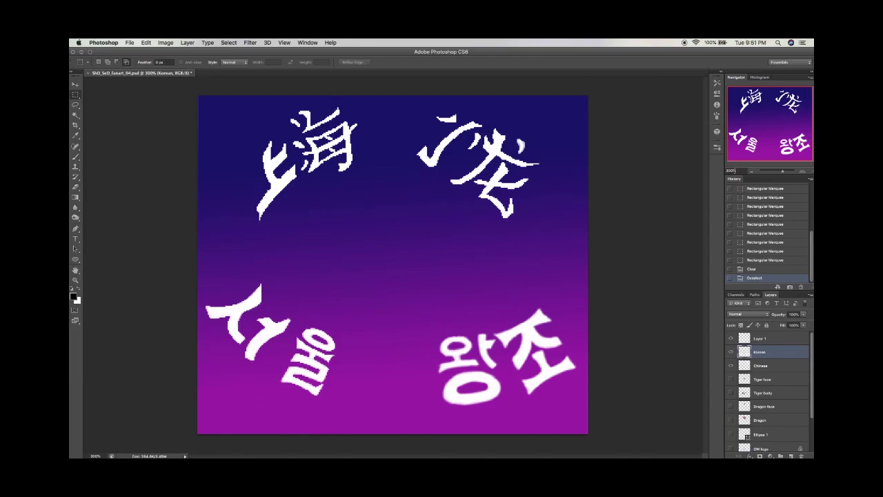
# Select and clear the blurry outer edges of the small ring and horizontal bar of 왕
pyautogui.scroll(5, 508, 385)
pyautogui.moveTo(319, 134)
pyautogui.mouseDown()
pyautogui.moveTo(288, 250)
pyautogui.moveTo(393, 305)
pyautogui.mouseUp()
pyautogui.moveTo(281, 304); pyautogui.dragTo(228, 315)
pyautogui.moveTo(201, 296); pyautogui.dragTo(172, 338)
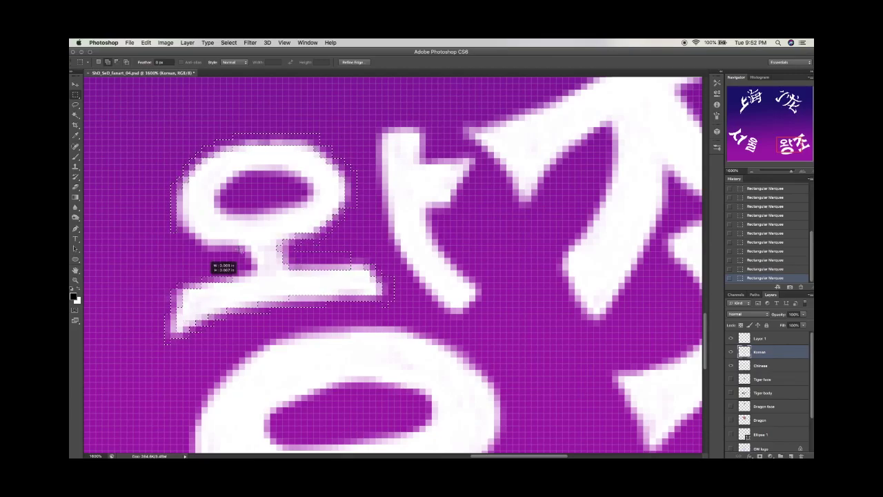
pyautogui.moveTo(231, 277); pyautogui.dragTo(230, 276)
pyautogui.press('Delete')
pyautogui.hotkey('ctrl', 'd')
# Clear the soft pixels inside the small ring of 왕 and at the end of its horizontal bar
pyautogui.moveTo(222, 171)
pyautogui.mouseDown()
pyautogui.moveTo(277, 203)
pyautogui.moveTo(254, 194)
pyautogui.moveTo(265, 206)
pyautogui.mouseUp()
pyautogui.click(235, 211)
pyautogui.press('Delete')
pyautogui.hotkey('ctrl', 'd')
pyautogui.moveTo(164, 283); pyautogui.dragTo(169, 312)
pyautogui.press('Delete')
pyautogui.hotkey('ctrl', 'd')
# Clear the blurry edge pixels around the vertical ㅏ stroke of 왕
pyautogui.moveTo(376, 121); pyautogui.dragTo(384, 193)
pyautogui.moveTo(424, 133); pyautogui.dragTo(475, 159)
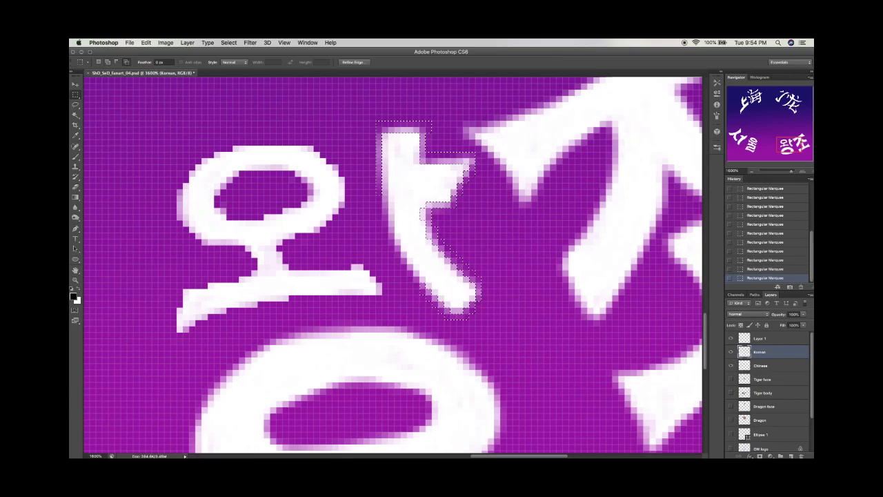
pyautogui.press('Delete')
pyautogui.hotkey('ctrl', 'd')
# Select and clear the blurry pixels along the outer edge of the large lower ring of 왕
pyautogui.moveTo(428, 159); pyautogui.dragTo(516, 361)
pyautogui.moveTo(340, 185); pyautogui.dragTo(483, 202)
pyautogui.moveTo(305, 221); pyautogui.dragTo(276, 246)
pyautogui.moveTo(249, 276); pyautogui.dragTo(236, 345)
pyautogui.moveTo(369, 358); pyautogui.dragTo(572, 297)
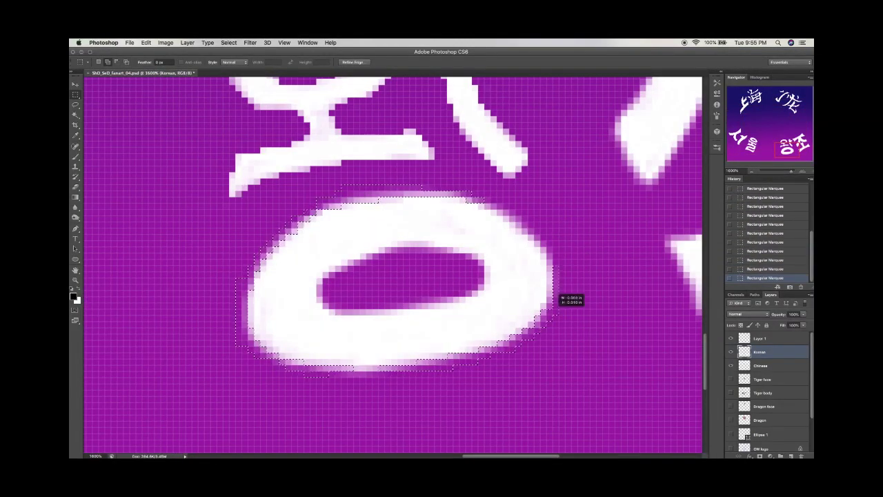
pyautogui.press('Delete')
pyautogui.hotkey('ctrl', 'd')
# Clear the soft pixels along the inner edge of the large lower ring of 왕
pyautogui.moveTo(317, 284); pyautogui.dragTo(472, 295)
pyautogui.moveTo(325, 285); pyautogui.dragTo(474, 253)
pyautogui.moveTo(398, 247); pyautogui.dragTo(428, 230)
pyautogui.press('Delete')
pyautogui.hotkey('ctrl', 'd')
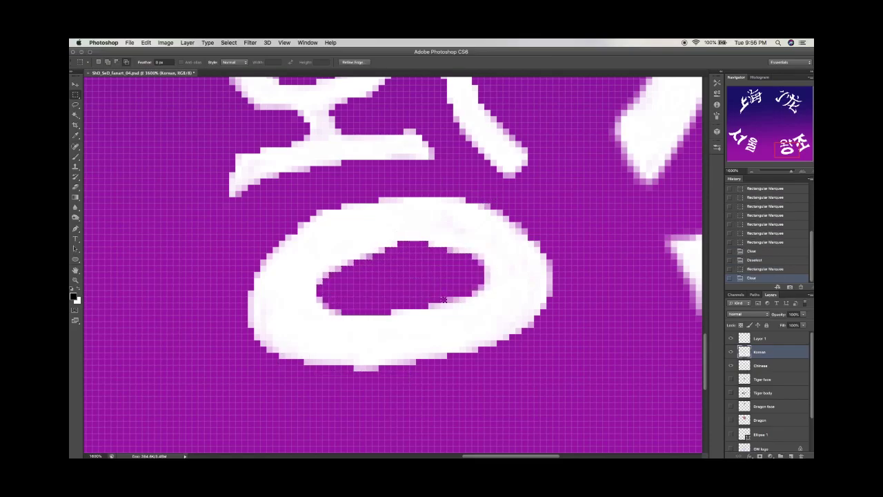
# Review the full artwork with the OW logo layer and darken the grey Layer 0 backdrop using Hue/Saturation
pyautogui.hotkey('ctrl', '0')
pyautogui.click(731, 403)
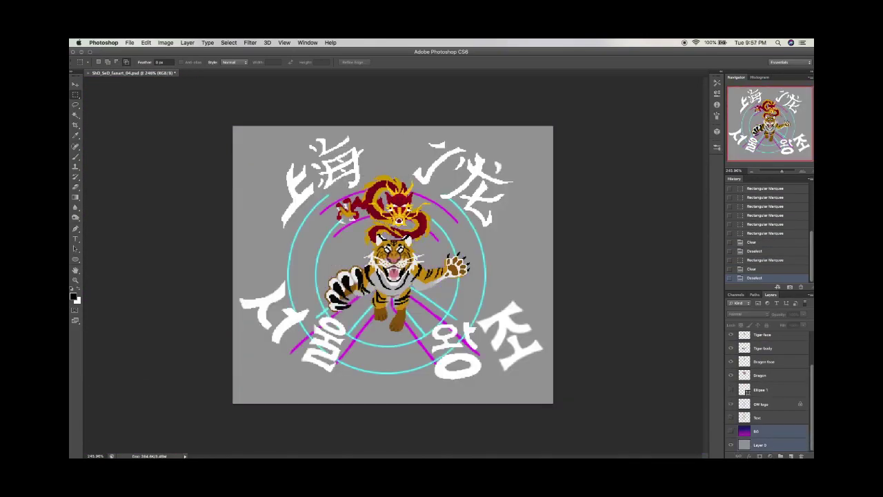
pyautogui.hotkey('ctrl', 'u')
pyautogui.press('Return')
pyautogui.moveTo(487, 210); pyautogui.dragTo(490, 215)
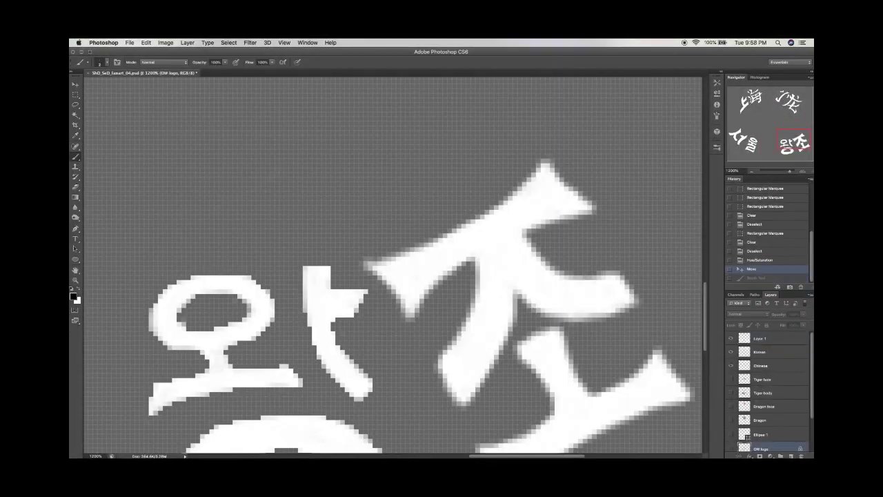
# Select the blurry edge pixels around the ㅈ strokes of 조 and clear them
pyautogui.moveTo(541, 153); pyautogui.dragTo(572, 164)
pyautogui.moveTo(565, 265)
pyautogui.mouseDown()
pyautogui.moveTo(626, 254)
pyautogui.moveTo(643, 312)
pyautogui.mouseUp()
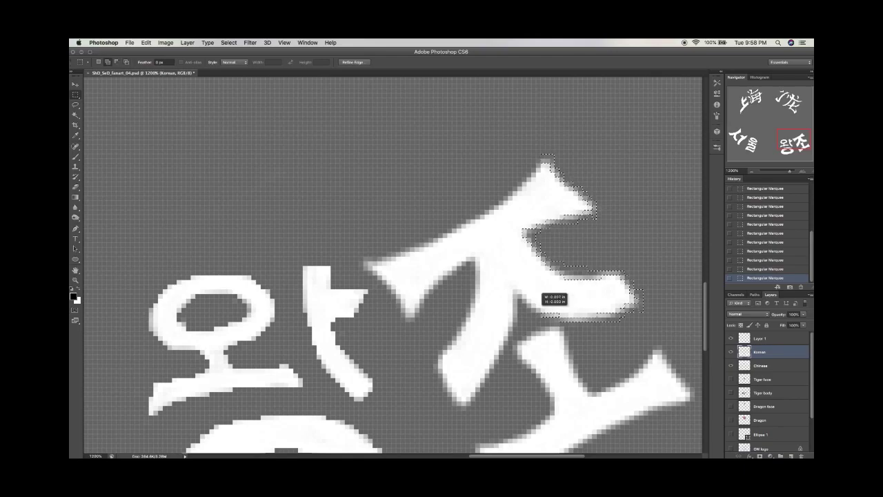
pyautogui.moveTo(518, 290); pyautogui.dragTo(475, 262)
pyautogui.moveTo(496, 324); pyautogui.dragTo(452, 411)
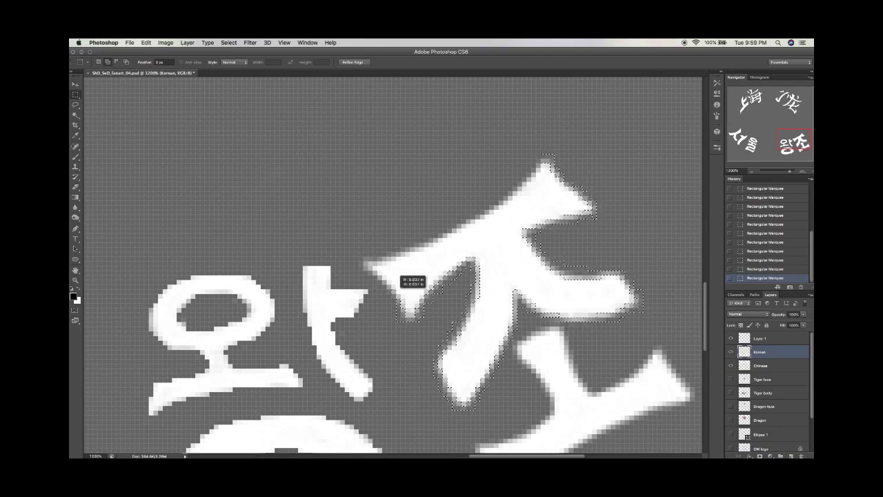
pyautogui.press('Delete')
pyautogui.hotkey('ctrl', 'd')
# Clear the leftover soft pixels along the legs of ㅈ in 조
pyautogui.moveTo(471, 302); pyautogui.dragTo(472, 303)
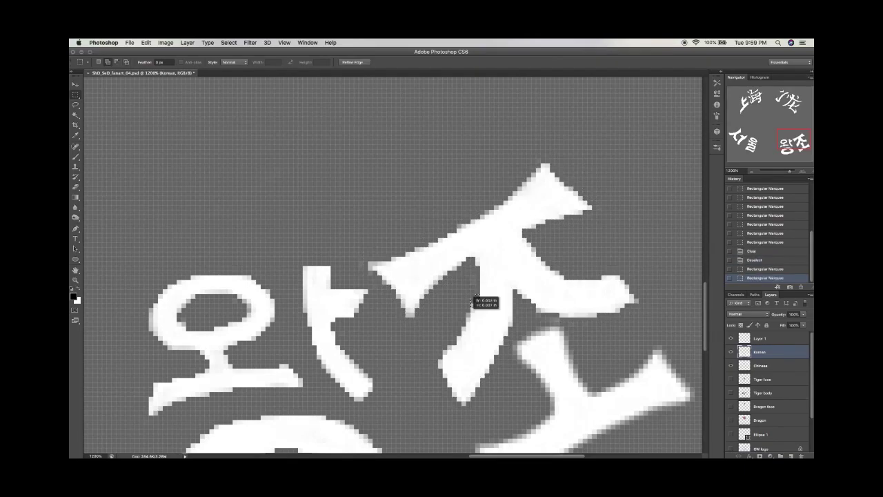
pyautogui.moveTo(544, 312); pyautogui.dragTo(562, 324)
pyautogui.press('Delete')
pyautogui.hotkey('ctrl', 'd')
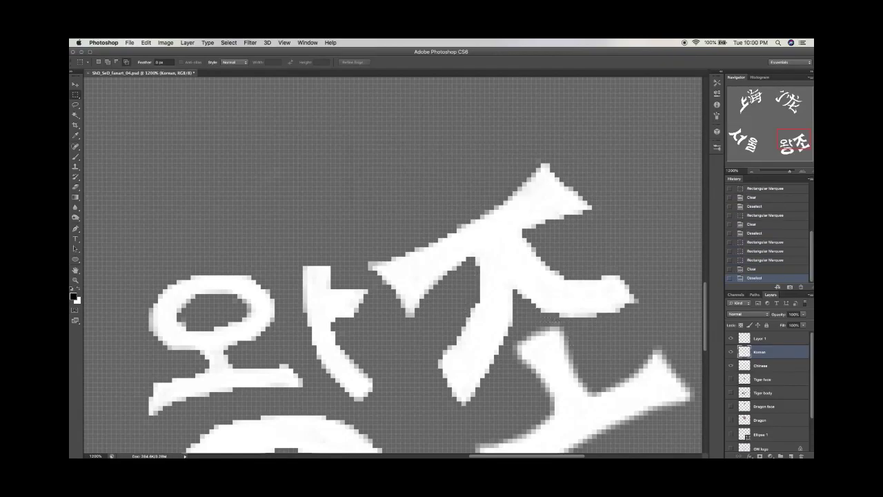
# Select and clear the blurry edge pixels around the lower ㅗ stroke of 조
pyautogui.scroll(-5, 393, 262)
pyautogui.hscroll(2, 394, 262)
pyautogui.moveTo(486, 196); pyautogui.dragTo(517, 203)
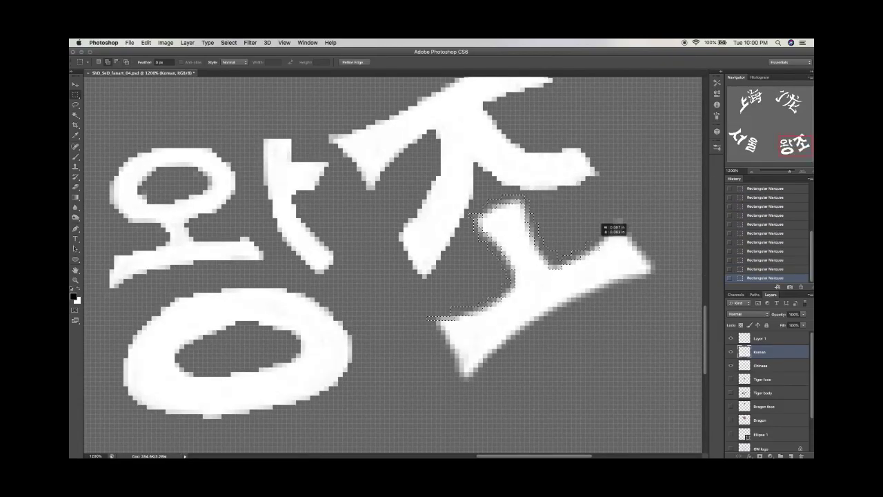
pyautogui.moveTo(650, 231); pyautogui.dragTo(651, 231)
pyautogui.press('Delete')
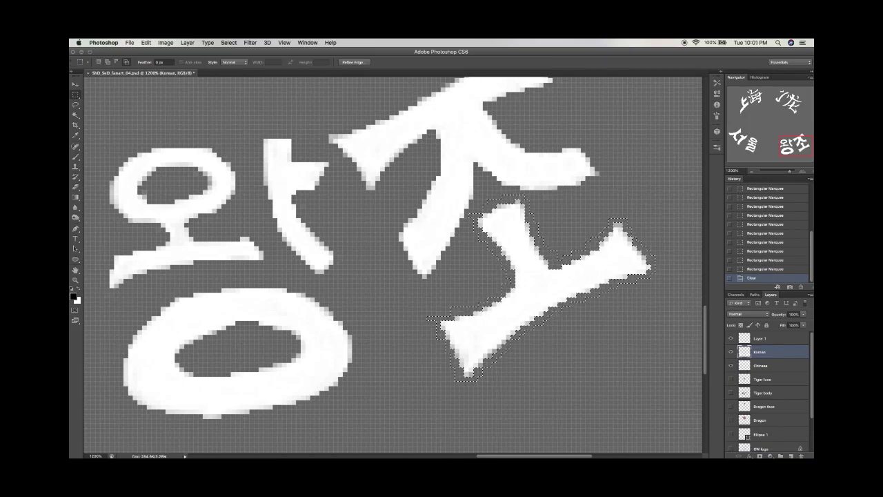
pyautogui.hotkey('ctrl', 'd')
pyautogui.hotkey('ctrl', '1')
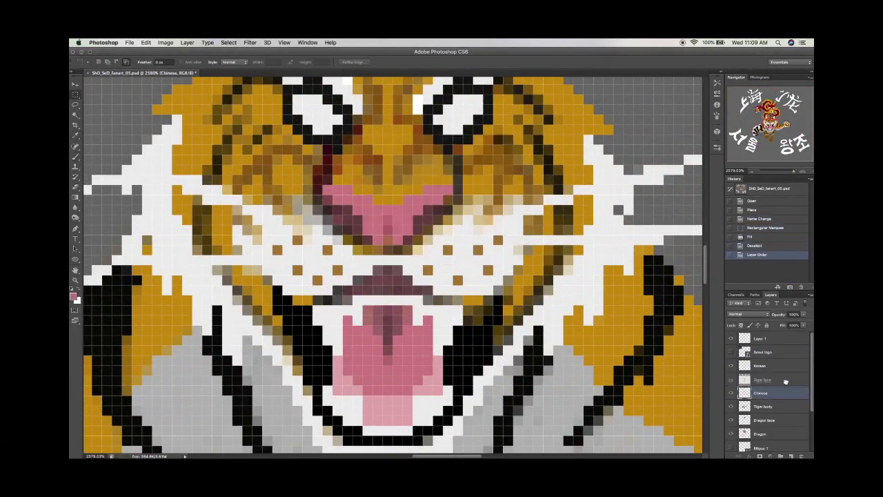
# Fill single semi-transparent pixels on both sides of the tiger's nose with solid matching colours
pyautogui.click(731, 444)
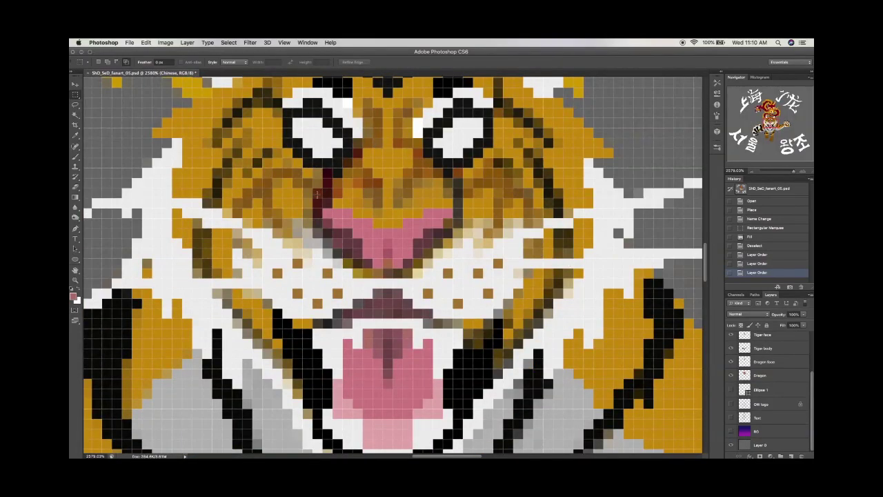
pyautogui.moveTo(312, 177); pyautogui.dragTo(321, 186)
pyautogui.hotkey('shift', 'F5')
pyautogui.press('Return')
pyautogui.hotkey('ctrl', 'd')
pyautogui.hotkey('alt', 'BackSpace')
pyautogui.hotkey('ctrl', 'd')
pyautogui.moveTo(481, 162); pyautogui.dragTo(490, 171)
pyautogui.hotkey('shift', 'F5')
pyautogui.press('Return')
pyautogui.hotkey('ctrl', 'd')
# Toggle the grey Layer 0 to reveal transparency and fill two pixels on the tiger's nose bridge with solid colour
pyautogui.click(730, 444)
pyautogui.click(730, 444)
pyautogui.moveTo(411, 204); pyautogui.dragTo(421, 213)
pyautogui.hotkey('shift', 'F5')
pyautogui.press('Return')
pyautogui.hotkey('ctrl', 'd')
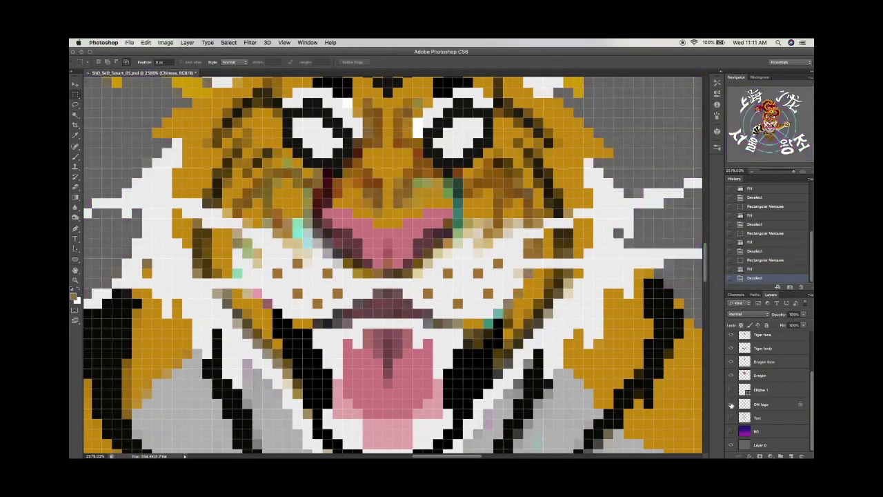
pyautogui.moveTo(402, 177); pyautogui.dragTo(411, 187)
pyautogui.hotkey('shift', 'F5')
pyautogui.press('Return')
pyautogui.hotkey('ctrl', 'd')
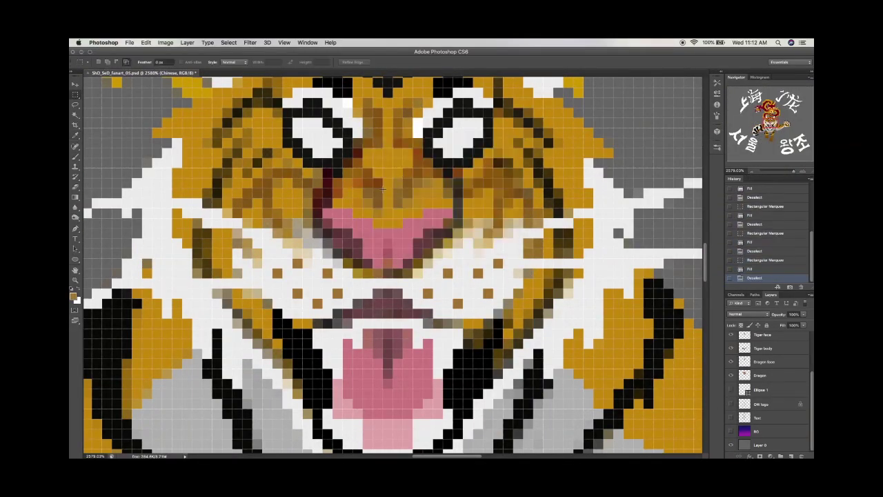
# Fill a pixel just above the tiger's pink nose and toggle Layer 0 to check for remaining transparency
pyautogui.moveTo(374, 207); pyautogui.dragTo(383, 216)
pyautogui.hotkey('shift', 'F5')
pyautogui.press('Return')
pyautogui.hotkey('ctrl', 'd')
pyautogui.click(730, 444)
pyautogui.click(730, 444)
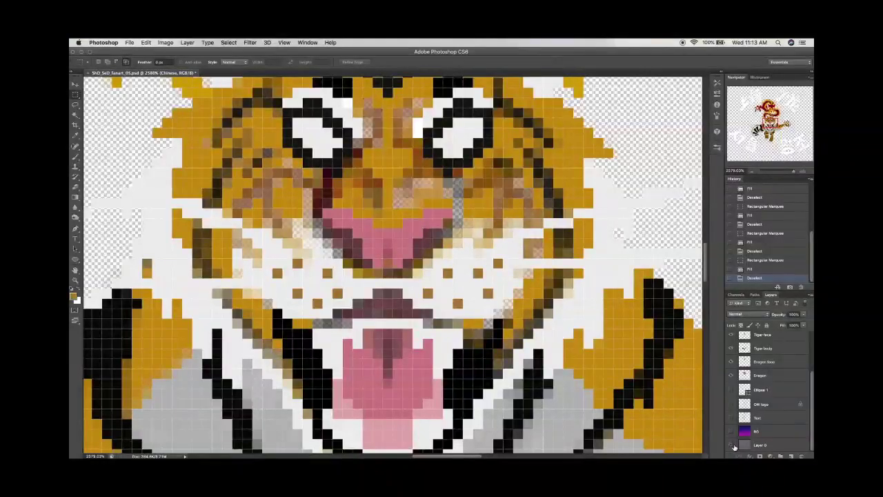
# Fill further semi-transparent pixels above the tiger's pink nose with the foreground colour
pyautogui.hotkey('shift', 'F5')
pyautogui.press('Return')
pyautogui.hotkey('shift', 'F5')
pyautogui.press('Return')
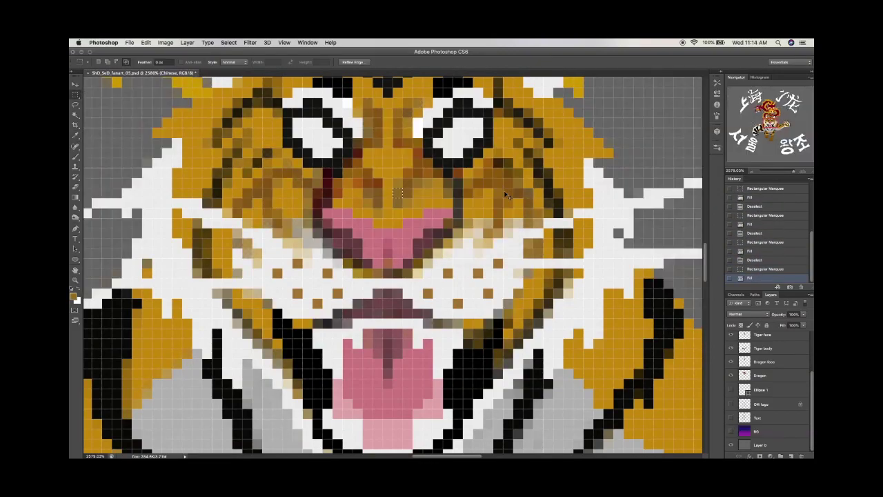
pyautogui.hotkey('ctrl', 'd')
pyautogui.press('i')
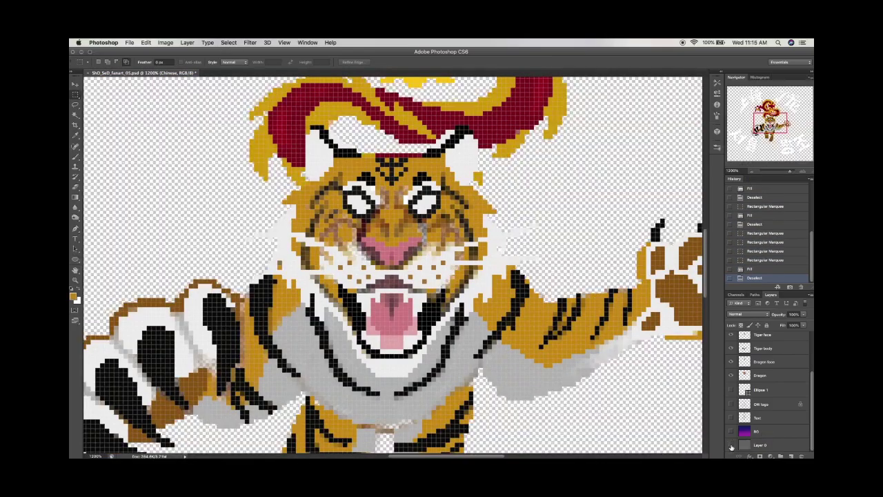
# Fill semi-transparent muzzle and cheek pixels beside the nose with solid colour on the Tiger face layer
pyautogui.click(802, 171)
pyautogui.click(802, 171)
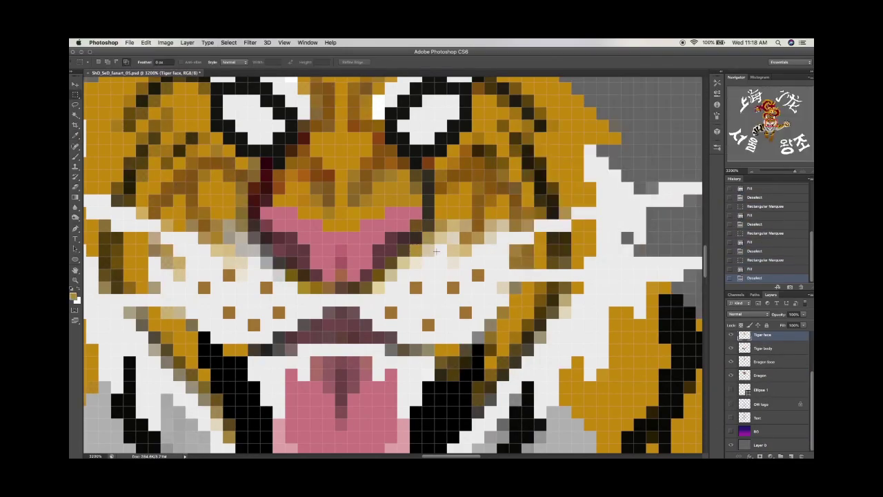
pyautogui.moveTo(423, 244); pyautogui.dragTo(435, 257)
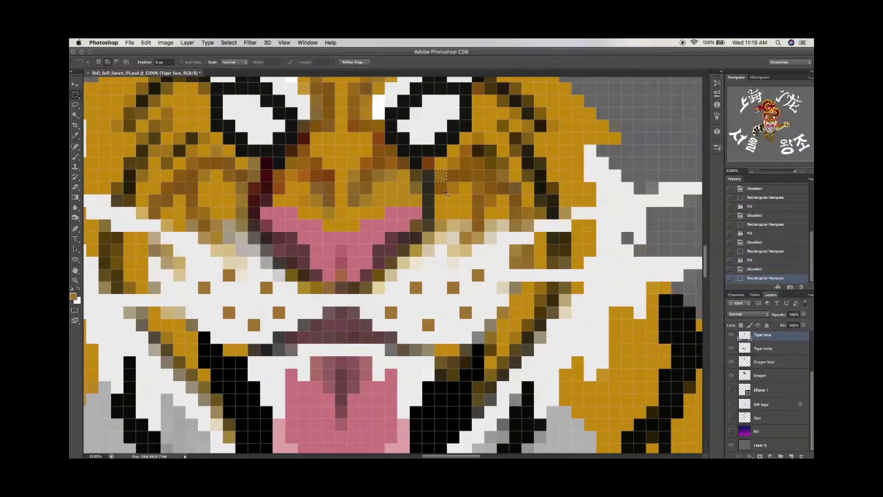
pyautogui.hotkey('alt', 'BackSpace')
pyautogui.press('super+d')
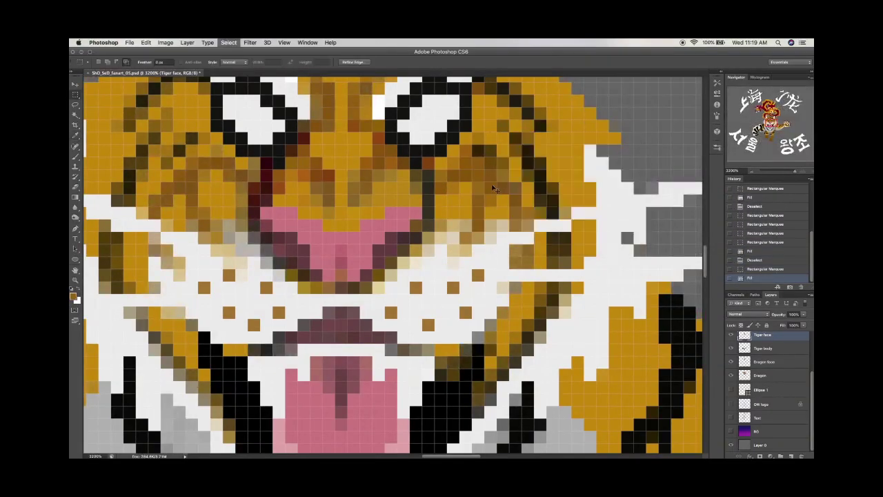
pyautogui.press('super+d')
# Fill a tan pixel on the muzzle's upper edge and a brown cheek pixel with the foreground colour at 100% opacity
pyautogui.click(730, 443)
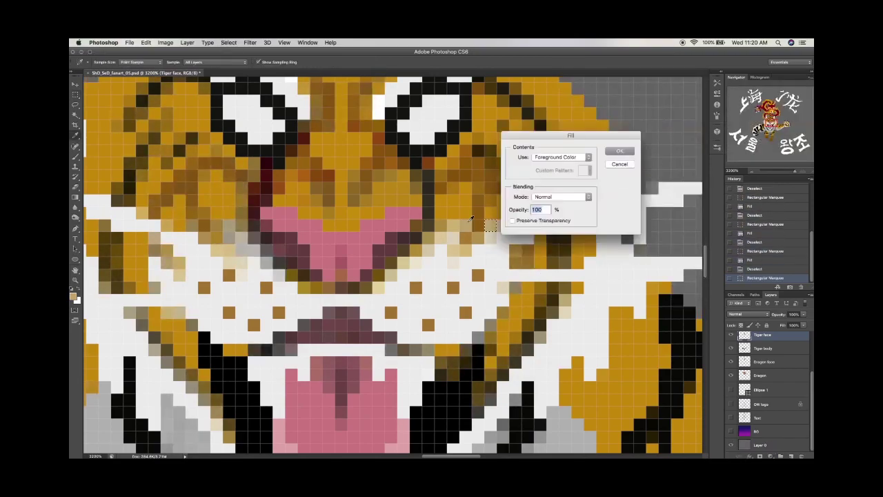
pyautogui.press('Return')
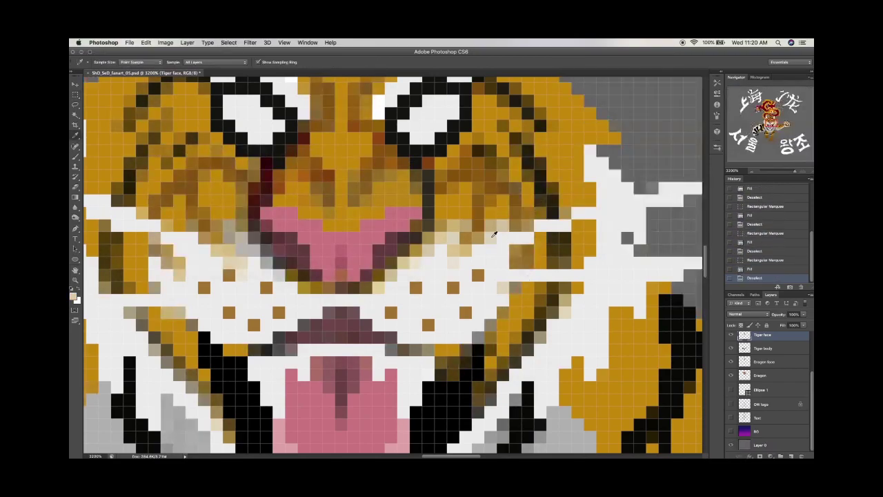
pyautogui.press('super+d')
pyautogui.hotkey('shift', 'BackSpace')
pyautogui.moveTo(507, 184); pyautogui.dragTo(524, 196)
pyautogui.press('Return')
pyautogui.press('super+d')
# Fill semi-transparent pixels along the tiger's brown cheek markings and dark outer stripe with solid matching colours
pyautogui.hotkey('shift', 'BackSpace')
pyautogui.press('Return')
pyautogui.hotkey('shift', 'BackSpace')
pyautogui.press('Return')
pyautogui.press('super+d')
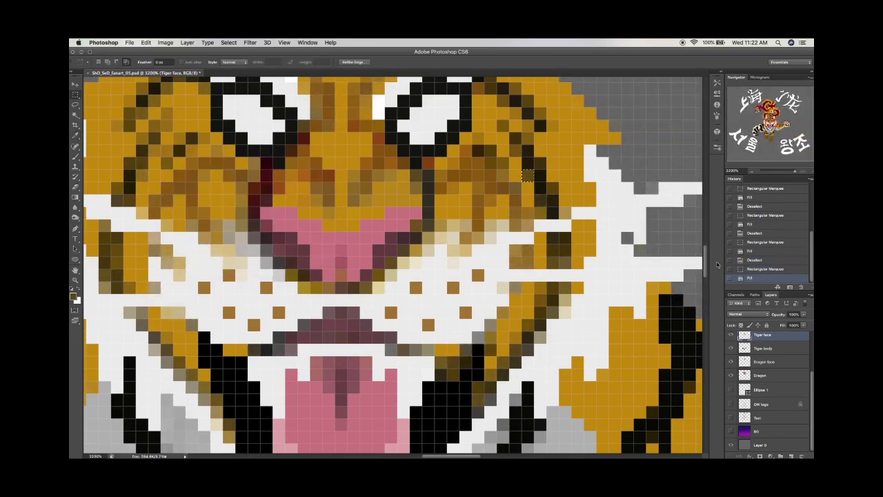
pyautogui.hotkey('shift', 'BackSpace')
pyautogui.press('Return')
pyautogui.press('super+d')
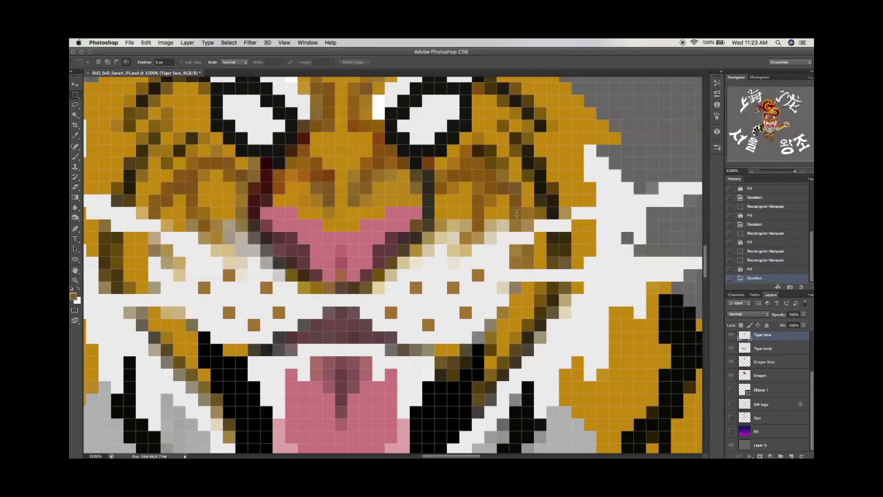
# Fill a semi-transparent brown cheek pixel beside the nose with solid colour on the Tiger face layer, checking transparency with Layer 0
pyautogui.press('m')
pyautogui.click(730, 445)
pyautogui.click(731, 444)
pyautogui.hotkey('shift', 'BackSpace')
pyautogui.moveTo(522, 207)
pyautogui.mouseDown()
pyautogui.moveTo(533, 218)
pyautogui.moveTo(535, 256)
pyautogui.moveTo(521, 283)
pyautogui.mouseUp()
pyautogui.press('Return')
pyautogui.press('super+d')
# Fill another semi-transparent right cheek pixel with the foreground colour and clear a stray pixel from the Tiger face layer
pyautogui.scroll(1, 570, 226)
pyautogui.hotkey('shift', 'BackSpace')
pyautogui.press('Return')
pyautogui.press('super+d')
pyautogui.click(731, 444)
pyautogui.click(731, 444)
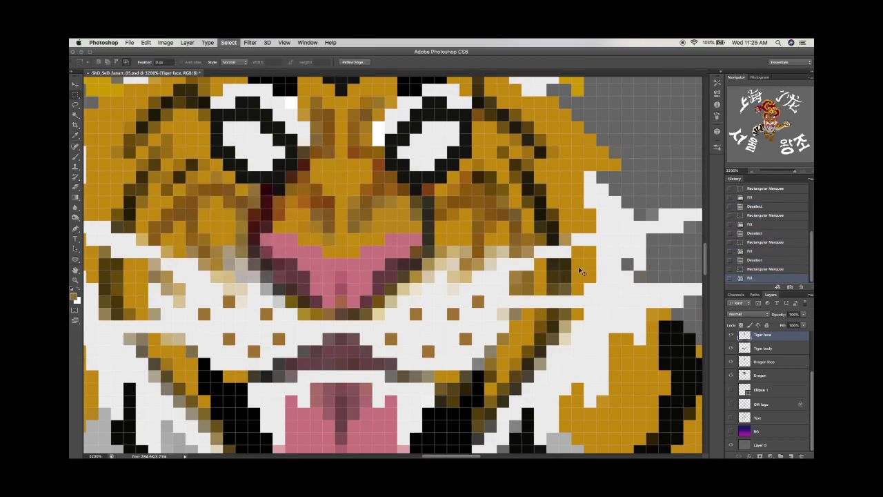
pyautogui.press('Delete')
pyautogui.press('super+d')
# Fill semi-transparent orange-brown pixels along the right edge of the tiger's open mouth with solid matching colour
pyautogui.scroll(2, 519, 319)
pyautogui.scroll(-5, 513, 290)
pyautogui.moveTo(498, 223); pyautogui.dragTo(511, 233)
pyautogui.press('super+d')
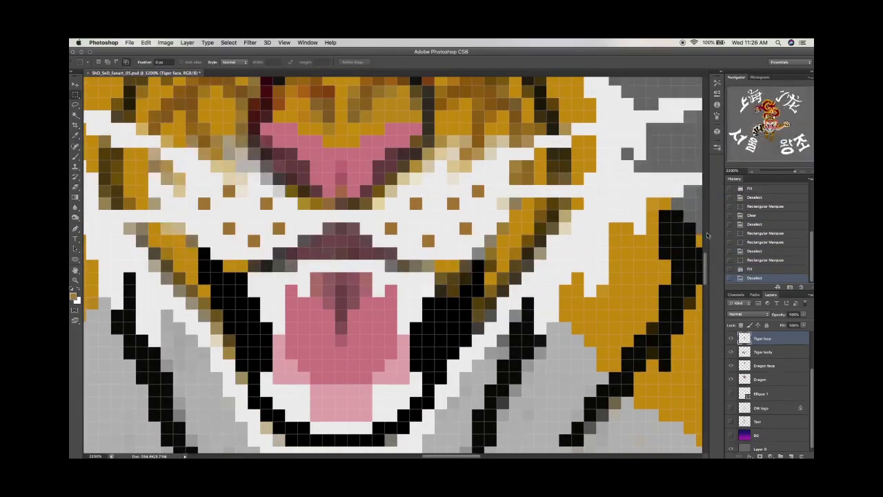
pyautogui.scroll(-3, 490, 242)
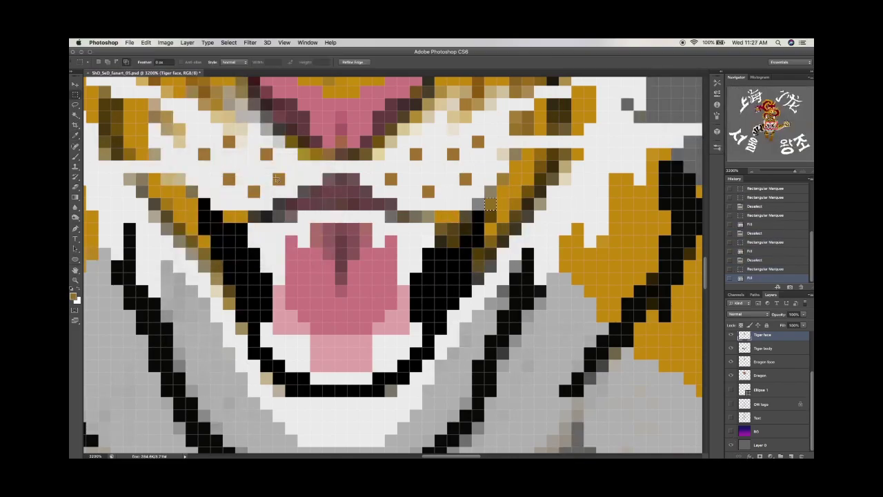
pyautogui.moveTo(537, 163); pyautogui.dragTo(545, 171)
pyautogui.hotkey('shift', 'F5')
pyautogui.press('Return')
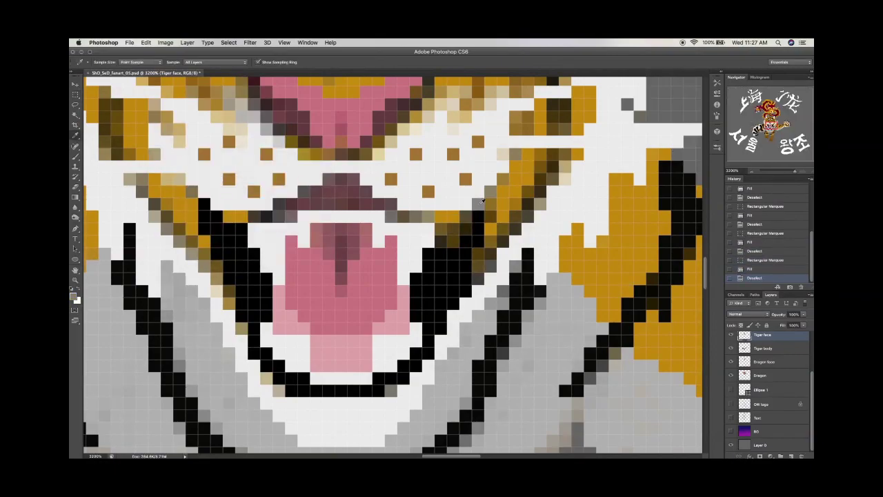
pyautogui.press('super+d')
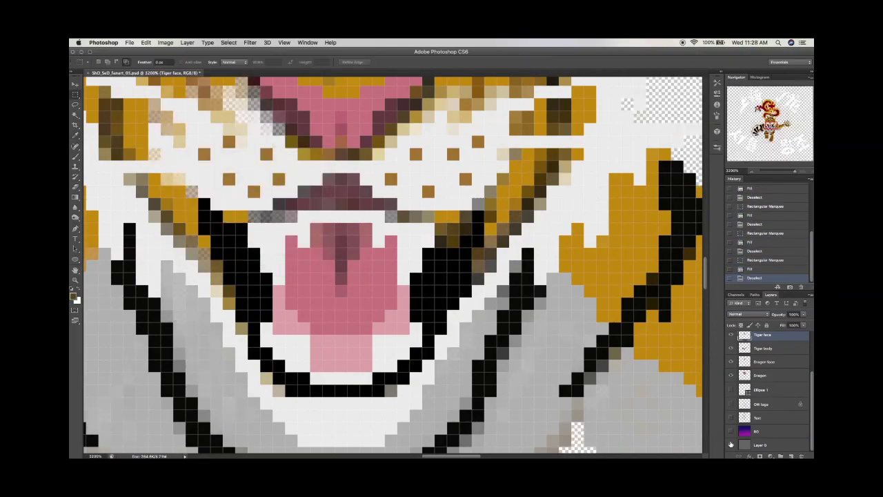
# Fill dark brown pixels at the mouth's right corner and a beige cheek pixel above it with sampled solid colours
pyautogui.moveTo(511, 207); pyautogui.dragTo(521, 217)
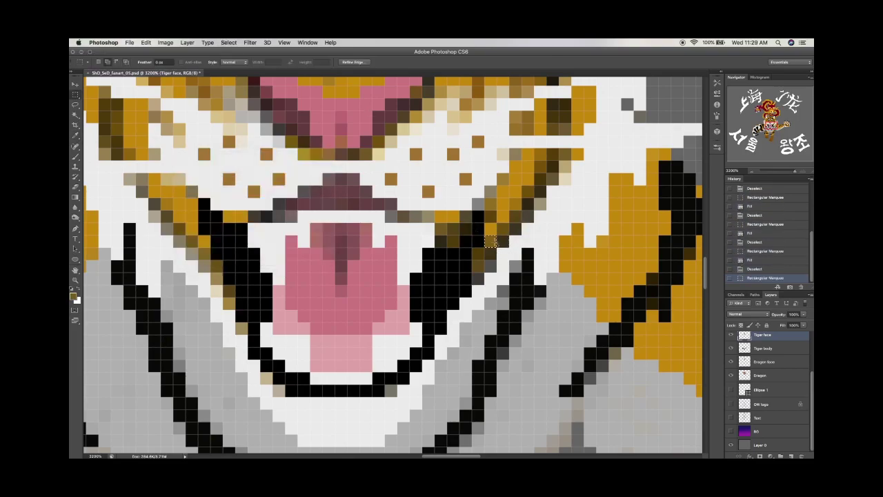
pyautogui.click(485, 256)
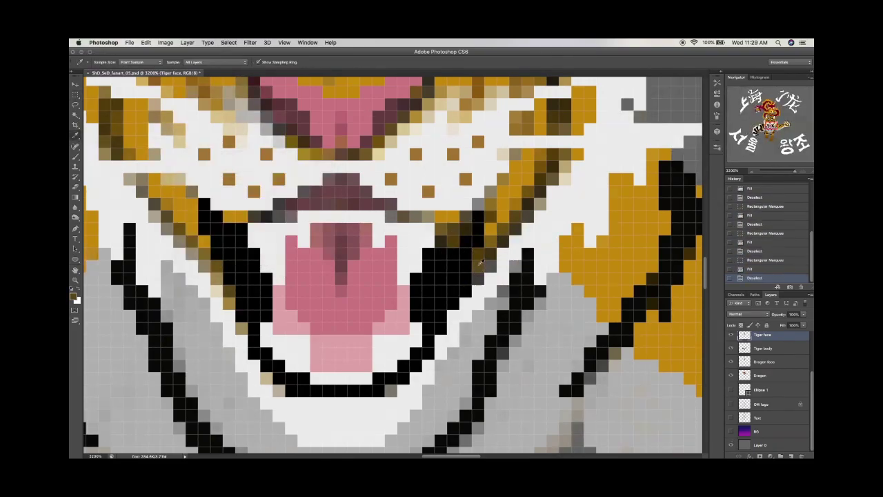
pyautogui.moveTo(496, 148); pyautogui.dragTo(509, 160)
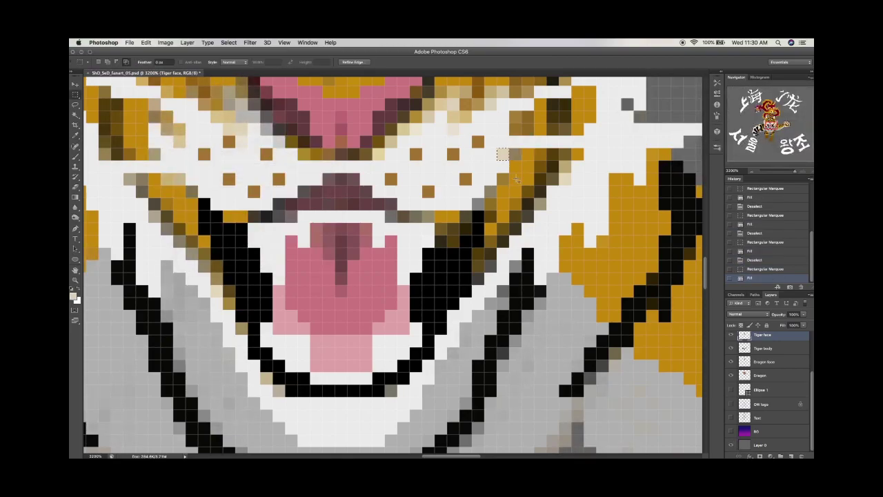
pyautogui.hotkey('shift', 'BackSpace')
pyautogui.press('Return')
pyautogui.press('super+d')
# Fill semi-transparent dark pixels at the left end of the tiger's upper lip with solid matching colour
pyautogui.moveTo(310, 197); pyautogui.dragTo(274, 215)
pyautogui.hotkey('shift', 'BackSpace')
pyautogui.press('Escape')
pyautogui.hotkey('shift', 'BackSpace')
pyautogui.press('Escape')
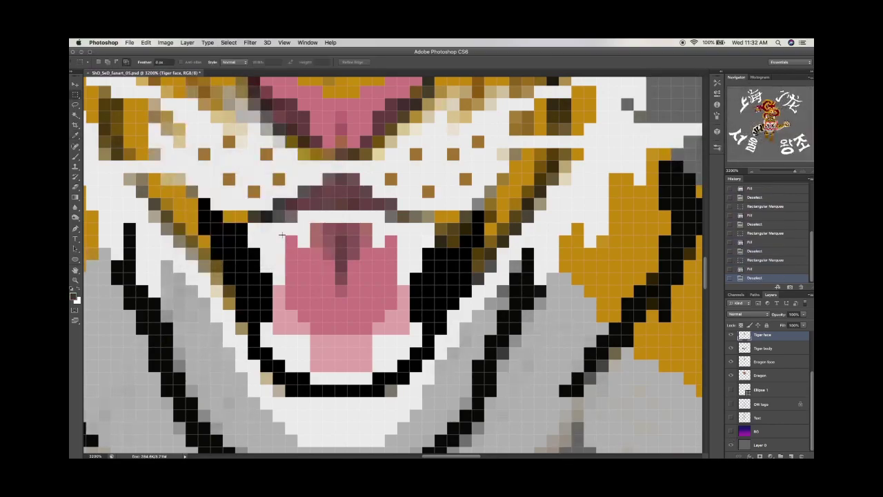
pyautogui.doubleClick(786, 444)
pyautogui.press('Escape')
# Fill semi-transparent brown pixels along the left edge of the tiger's mouth with sampled solid brown
pyautogui.moveTo(211, 273); pyautogui.dragTo(221, 284)
pyautogui.click(780, 335)
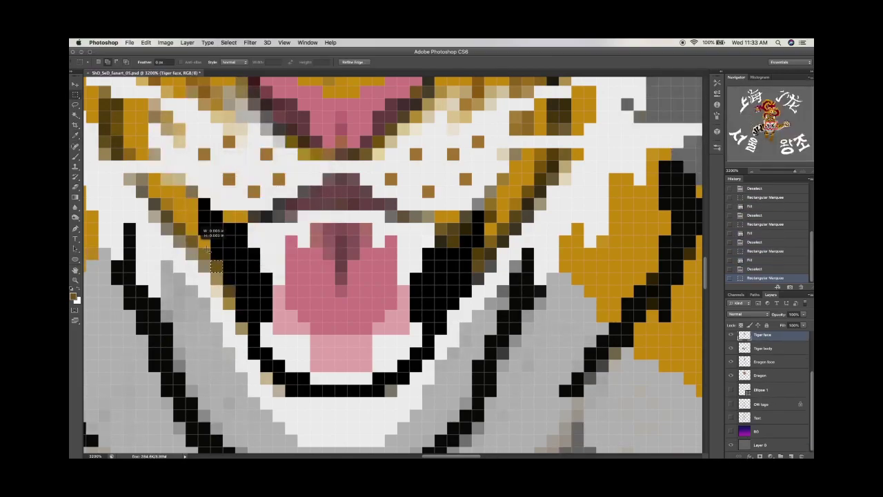
pyautogui.hotkey('shift', 'BackSpace')
pyautogui.press('Return')
pyautogui.press('super+d')
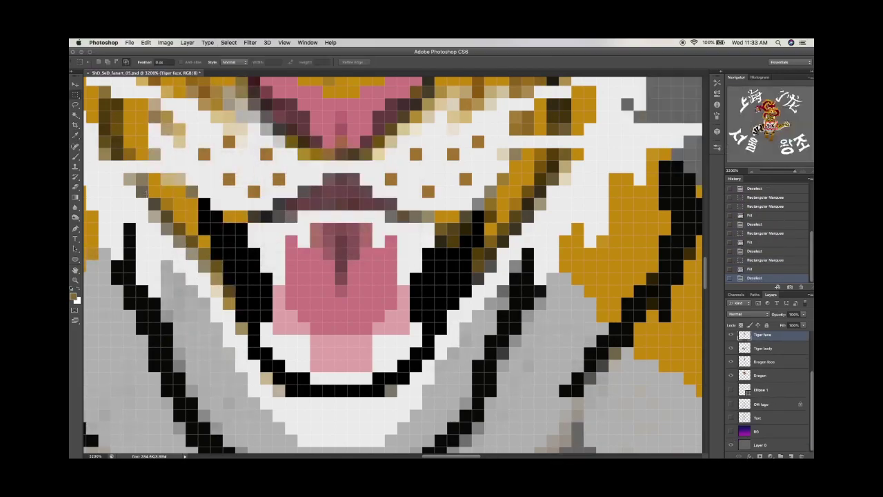
pyautogui.press('super+d')
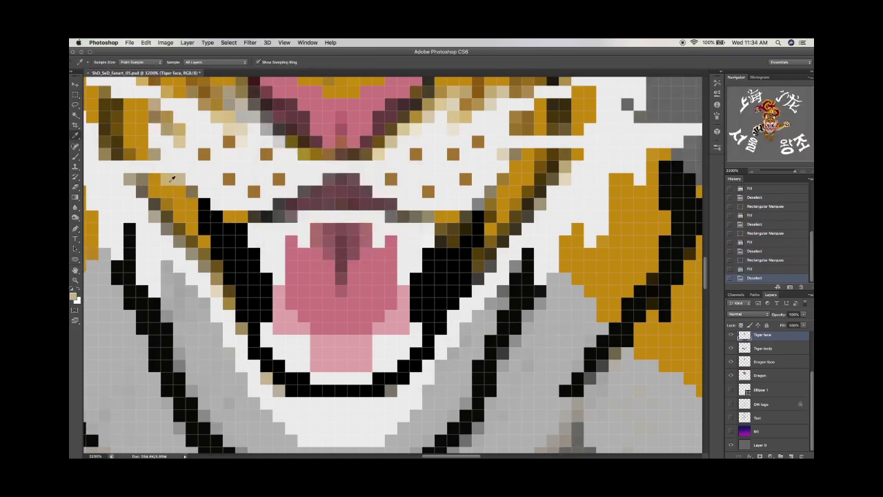
# Paint over a semi-transparent pale tan pixel on the left side of the muzzle using the Brush tool
pyautogui.scroll(5, 386, 262)
pyautogui.hscroll(-3, 387, 262)
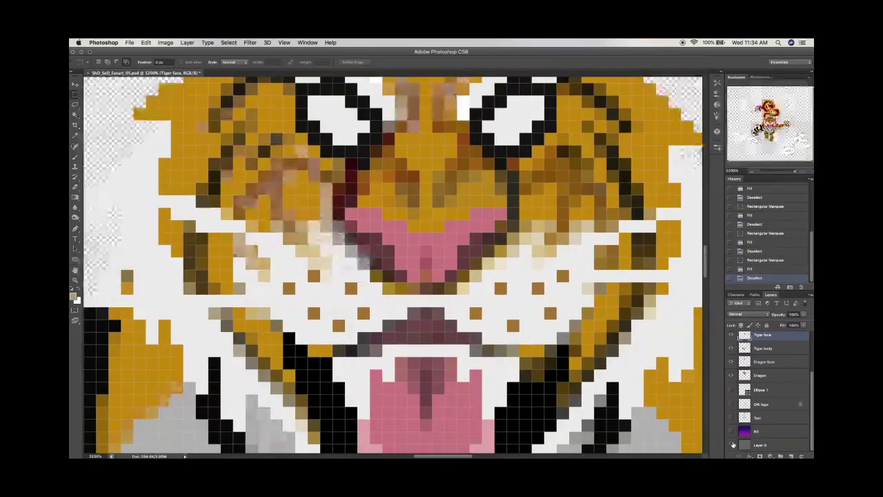
pyautogui.hotkey('shift', 'BackSpace')
pyautogui.press('Escape')
pyautogui.press('b')
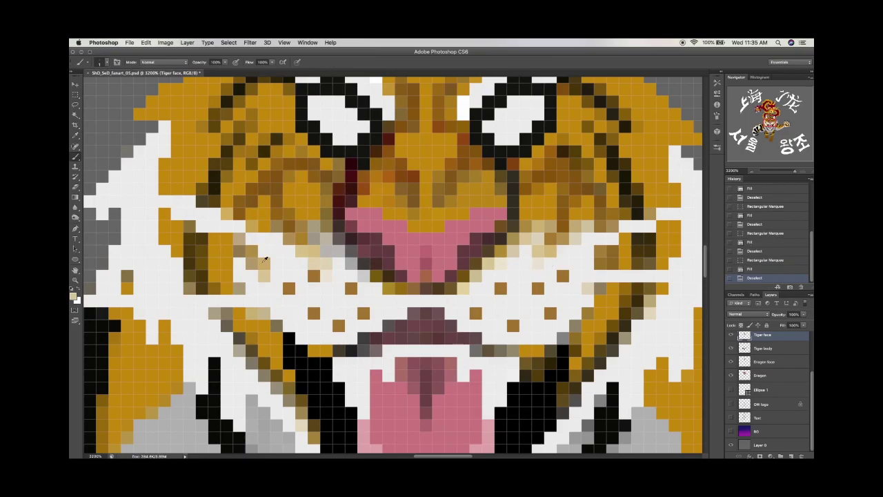
pyautogui.click(263, 265)
pyautogui.press('super+d')
# Isolate the next tan muzzle pixels one at a time and paint them solid with sampled colours
pyautogui.press('m')
pyautogui.moveTo(245, 258); pyautogui.dragTo(258, 271)
pyautogui.press('b')
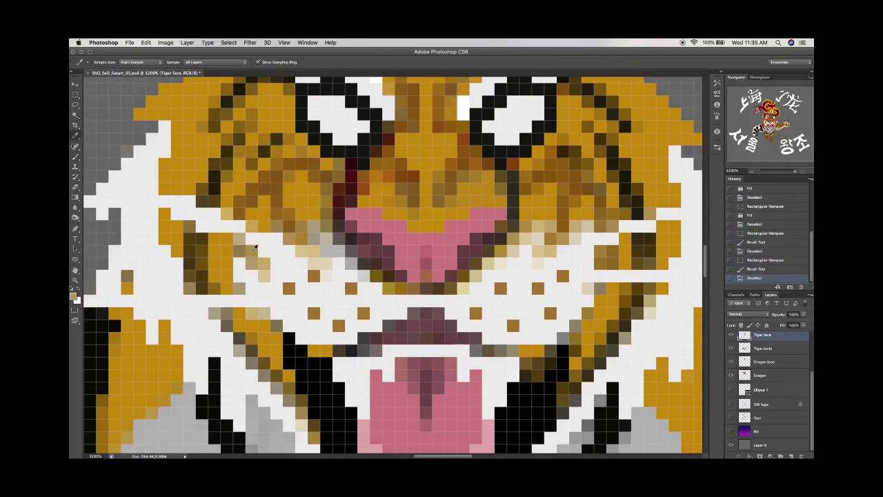
pyautogui.press('m')
pyautogui.moveTo(234, 233); pyautogui.dragTo(246, 245)
pyautogui.press('b')
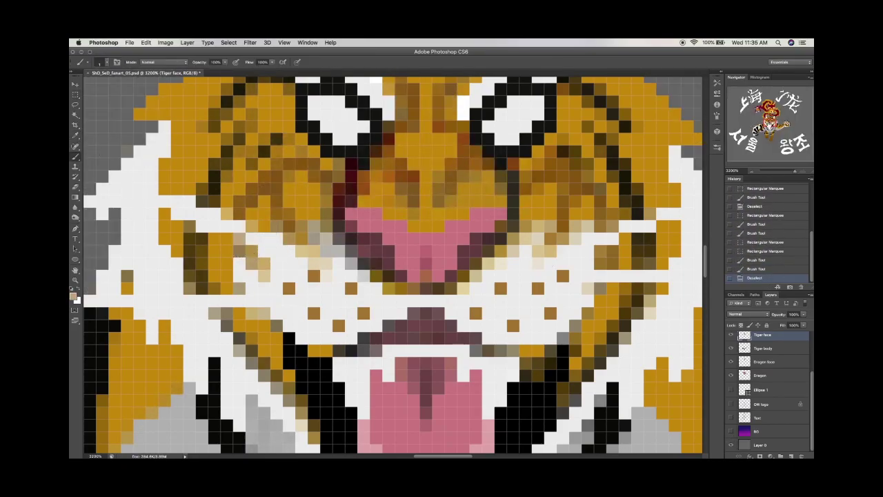
# Paint the semi-transparent pixels of the dark outer stripe on the tiger's left cheek in solid dark brown
pyautogui.hscroll(-5, 342, 118)
pyautogui.scroll(-2, 341, 119)
pyautogui.press('m')
pyautogui.moveTo(354, 140); pyautogui.dragTo(365, 152)
pyautogui.press('b')
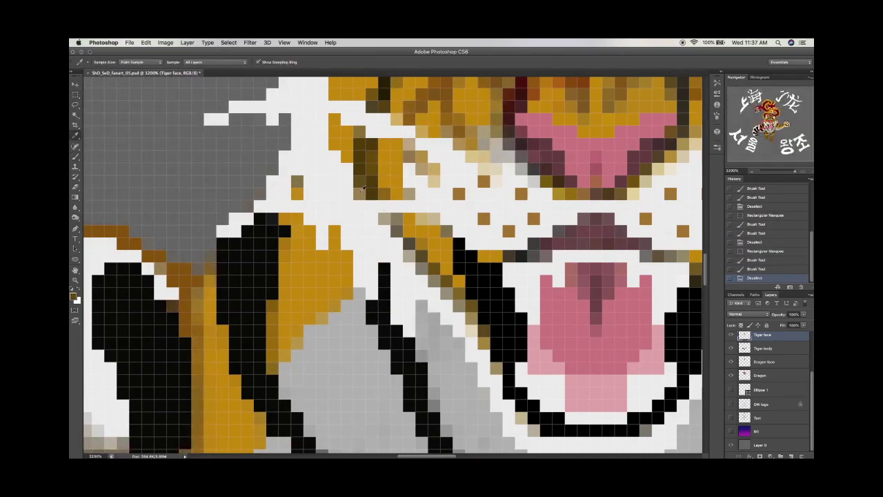
pyautogui.click(359, 193)
pyautogui.hotkey('ctrl', 'd')
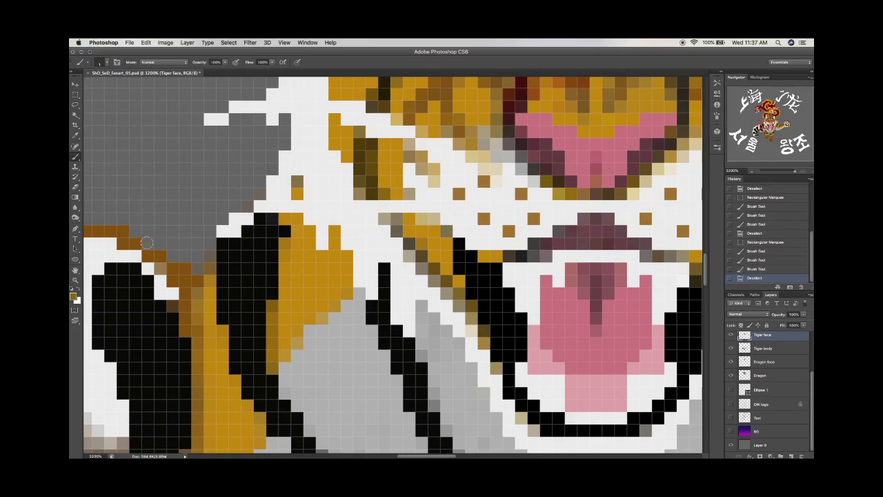
pyautogui.hotkey('ctrl', 'd')
pyautogui.hotkey('ctrl', '-')
pyautogui.hotkey('ctrl', '+')
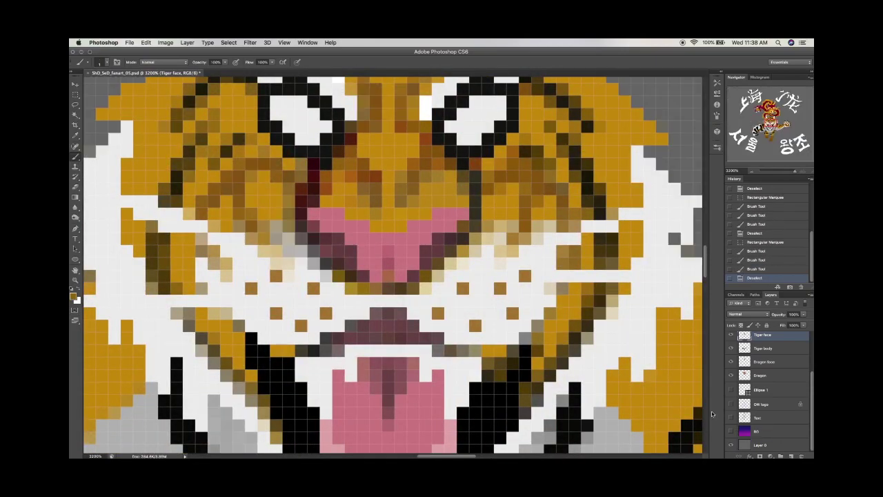
# Paint a semi-transparent pixel on the lower left edge of the nose with a colour sampled from the nose shading
pyautogui.press('m')
pyautogui.moveTo(308, 250); pyautogui.dragTo(318, 263)
pyautogui.press('b')
pyautogui.click(314, 258)
pyautogui.keyDown('alt'); pyautogui.click(328, 264); pyautogui.keyUp('alt')
pyautogui.click(314, 258)
pyautogui.hotkey('ctrl', 'd')
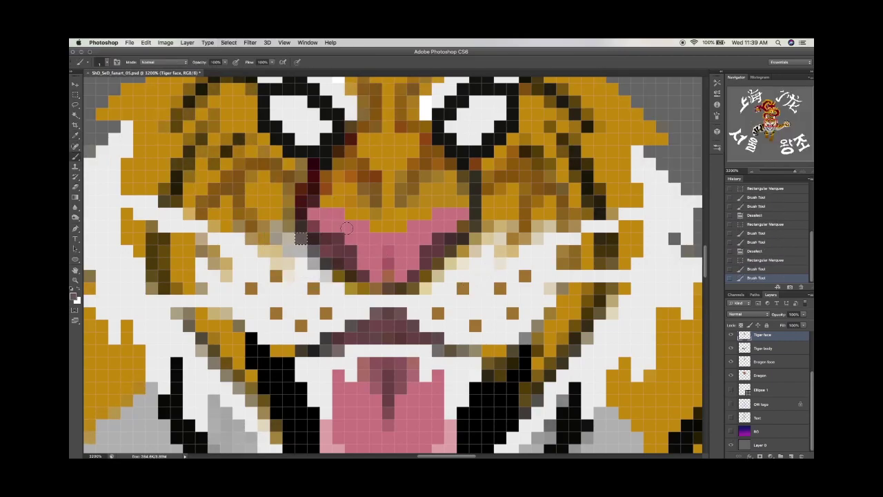
# Check transparency with Layer 0 hidden and fill the greyish-beige pixels left of the nose with solid colour
pyautogui.click(731, 445)
pyautogui.doubleClick(733, 443)
pyautogui.click(734, 443)
pyautogui.click(734, 444)
pyautogui.click(734, 444)
pyautogui.press('m')
pyautogui.press('b')
pyautogui.moveTo(295, 223)
pyautogui.mouseDown()
pyautogui.moveTo(306, 233)
pyautogui.moveTo(296, 245)
pyautogui.moveTo(294, 232)
pyautogui.mouseUp()
pyautogui.press('m')
pyautogui.hotkey('shift', 'F5')
pyautogui.press('Return')
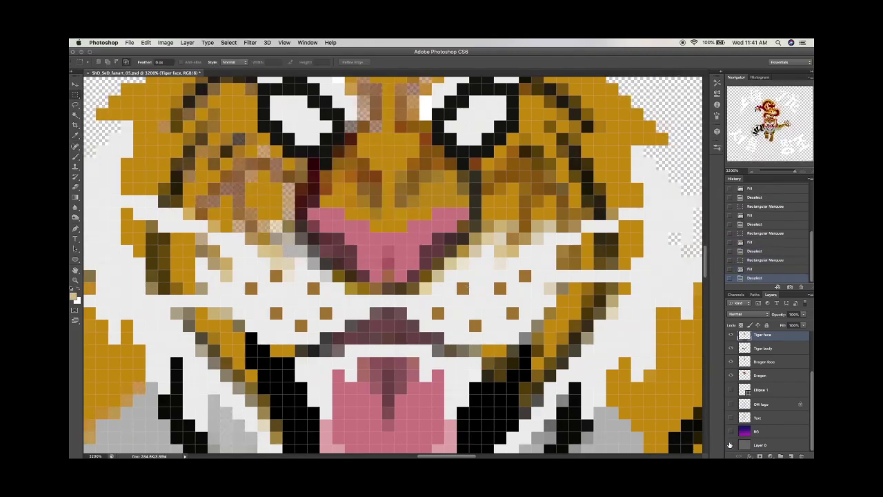
# Fill semi-transparent tan pixels where the left cheek meets the white muzzle with solid matching colour
pyautogui.moveTo(283, 209); pyautogui.dragTo(270, 232)
pyautogui.hotkey('shift', 'F5')
pyautogui.press('Return')
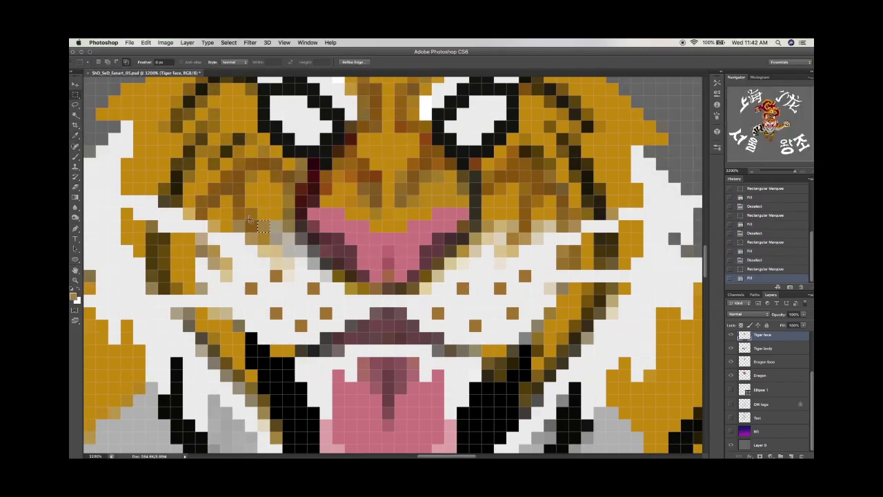
pyautogui.hotkey('shift', 'F5')
pyautogui.press('Return')
pyautogui.click(733, 444)
# Fill a brown left cheek marking pixel with solid colour, checking it against the purple BG layer and grey Layer 0
pyautogui.scroll(3, 705, 264)
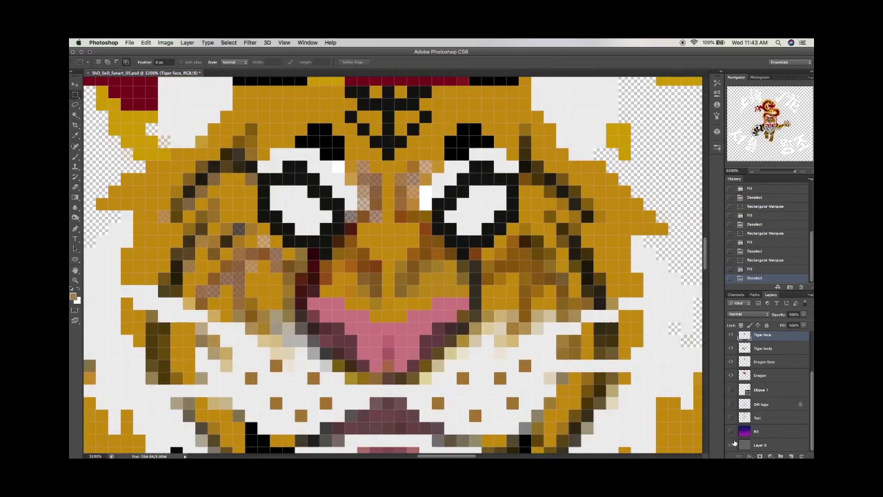
pyautogui.click(730, 430)
pyautogui.moveTo(233, 274); pyautogui.dragTo(244, 285)
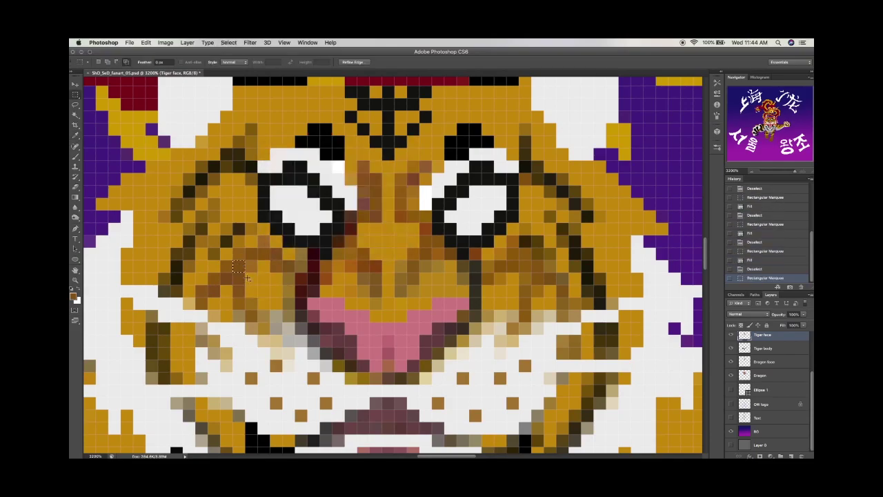
pyautogui.hotkey('shift', 'F5')
pyautogui.press('Return')
pyautogui.moveTo(730, 430); pyautogui.dragTo(733, 444)
pyautogui.hotkey('ctrl', 'd')
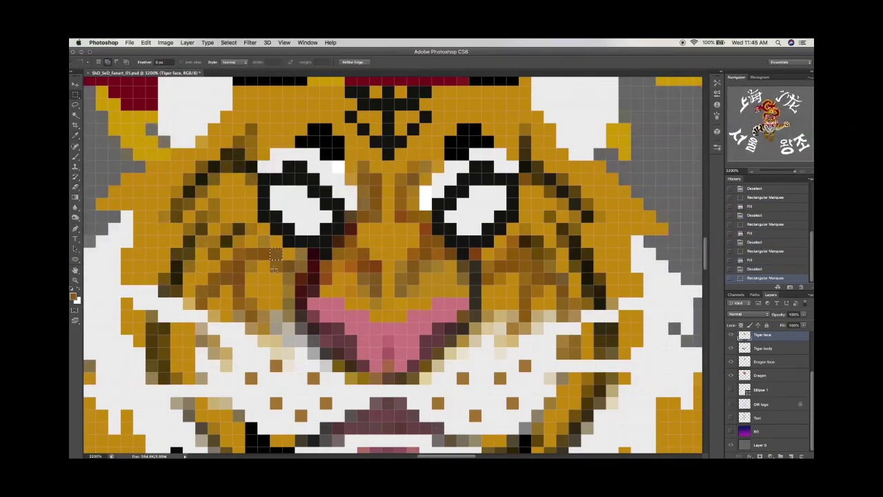
# Fill the semi-transparent brown marking pixels below the tiger's left eye with the solid foreground brown
pyautogui.hotkey('shift', 'F5')
pyautogui.press('Return')
pyautogui.hotkey('ctrl', 'd')
pyautogui.click(732, 444)
pyautogui.hotkey('shift', 'F5')
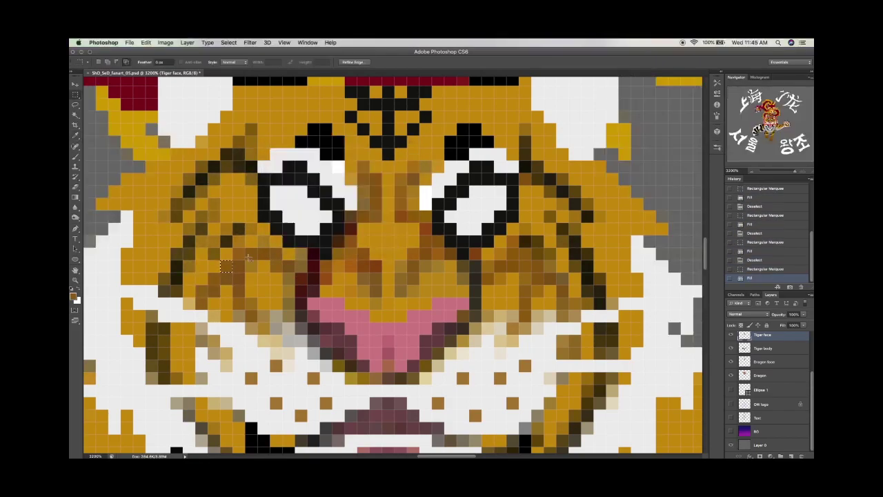
pyautogui.press('Return')
# Fill a semi-transparent brown pixel at the lower outer end of the left cheek markings
pyautogui.press('m')
pyautogui.press('Left')
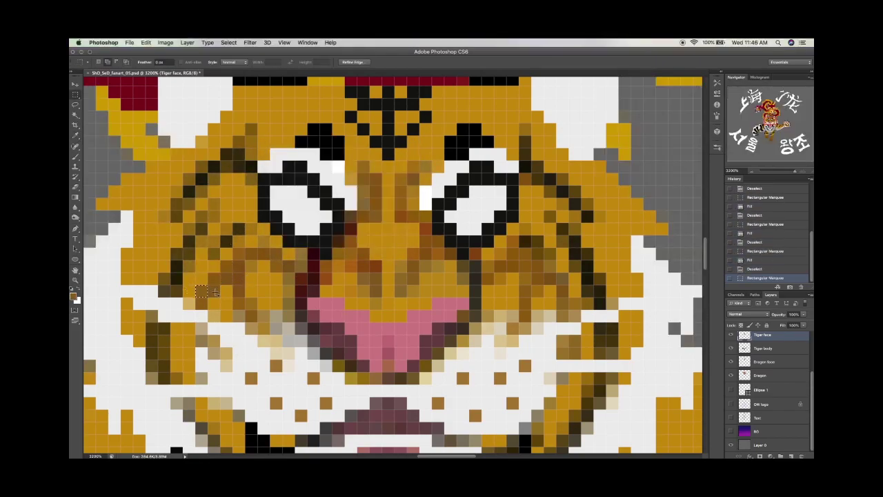
pyautogui.hotkey('shift', 'F5')
pyautogui.press('Return')
pyautogui.hotkey('ctrl', 'd')
# Fill semi-transparent dark stripe pixels on the left cheek with solid dark brown, rechecking transparency with Layer 0 hidden
pyautogui.click(731, 445)
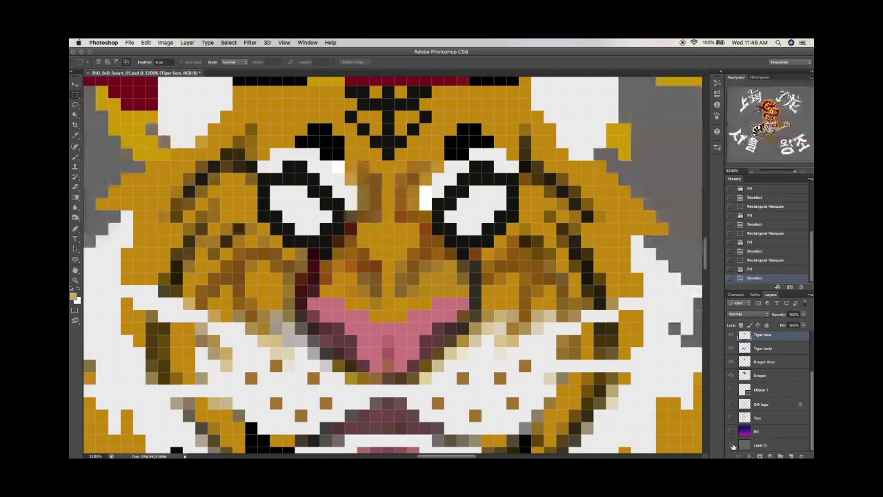
pyautogui.click(731, 445)
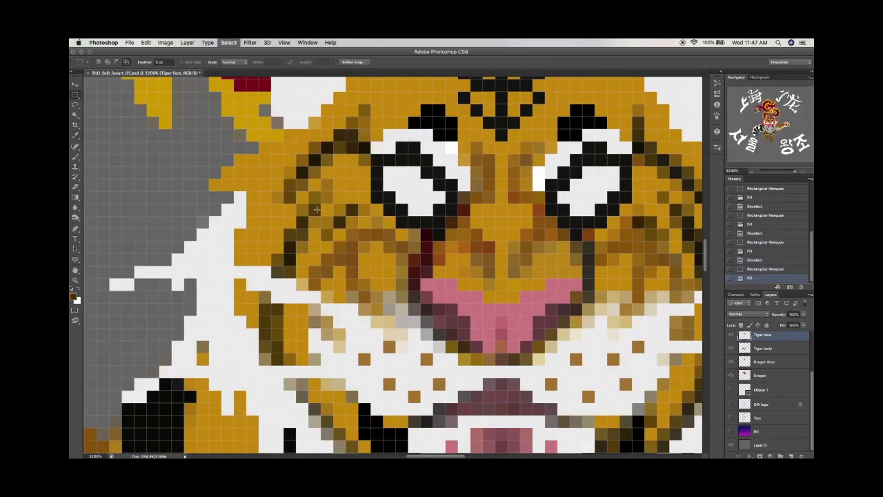
pyautogui.hotkey('shift', 'F5')
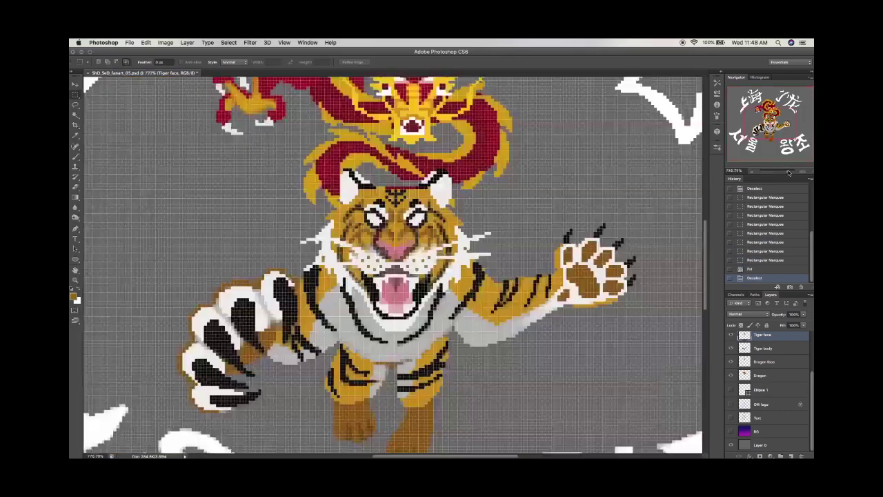
pyautogui.click(731, 445)
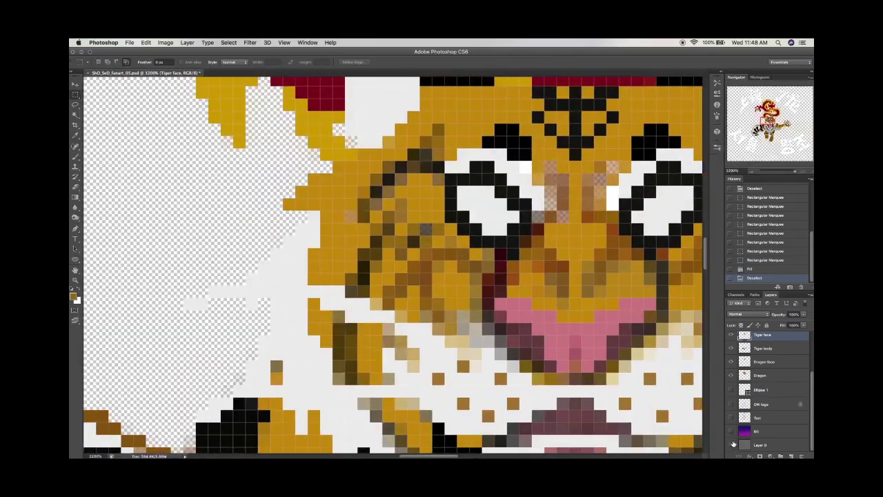
pyautogui.click(731, 445)
pyautogui.click(731, 444)
pyautogui.click(732, 445)
# Fill semi-transparent brown pixels along the outer stripe beside the tiger's left eye with solid matching colours
pyautogui.moveTo(381, 223)
pyautogui.mouseDown()
pyautogui.moveTo(395, 235)
pyautogui.moveTo(401, 212)
pyautogui.moveTo(371, 199)
pyautogui.mouseUp()
pyautogui.hotkey('shift', 'F5')
pyautogui.press('Return')
pyautogui.hotkey('ctrl', 'd')
pyautogui.press('m')
pyautogui.hotkey('shift', 'F5')
pyautogui.press('Return')
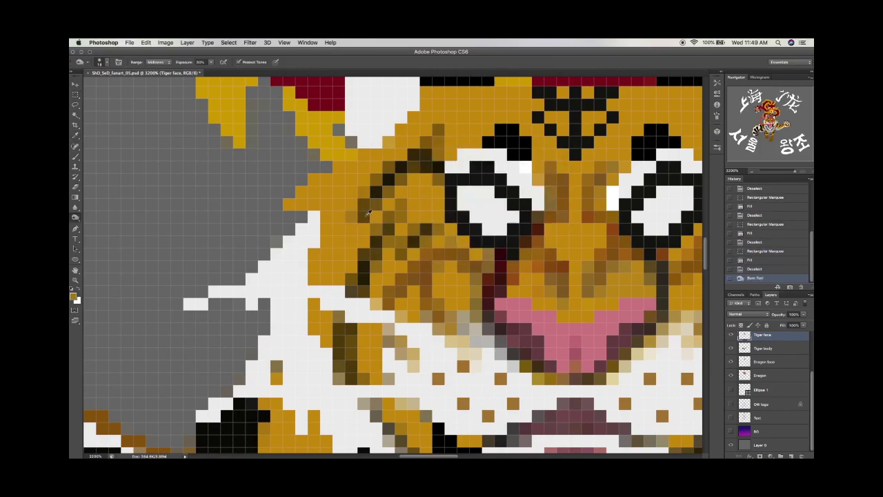
pyautogui.hotkey('shift', 'F5')
pyautogui.press('Return')
pyautogui.hotkey('ctrl', 'd')
# Fill two more semi-transparent stripe pixels on the upper left of the tiger's face with solid colour
pyautogui.click(732, 445)
pyautogui.moveTo(570, 146); pyautogui.dragTo(576, 156)
pyautogui.hotkey('shift', 'F5')
pyautogui.press('Return')
pyautogui.hotkey('ctrl', 'd')
pyautogui.hotkey('shift', 'F5')
pyautogui.press('Return')
pyautogui.hotkey('ctrl', 'd')
# Fill the dark two-pixel block of the stripe above the tiger's left eye with solid dark brown
pyautogui.moveTo(408, 161); pyautogui.dragTo(418, 173)
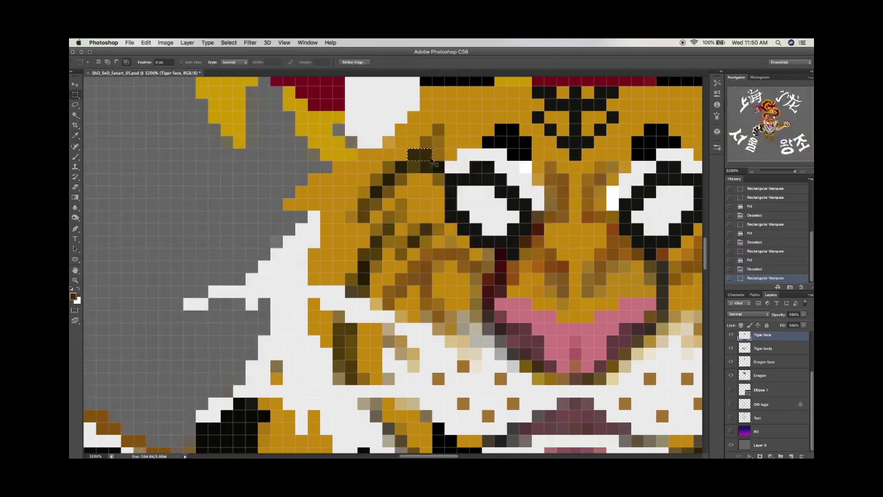
pyautogui.hotkey('shift', 'F5')
pyautogui.press('Return')
pyautogui.hotkey('ctrl', 'd')
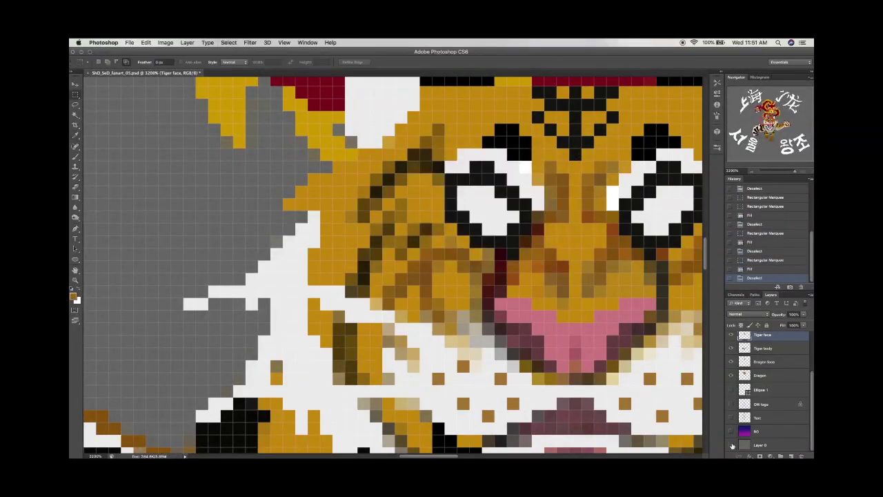
pyautogui.hscroll(5, 386, 262)
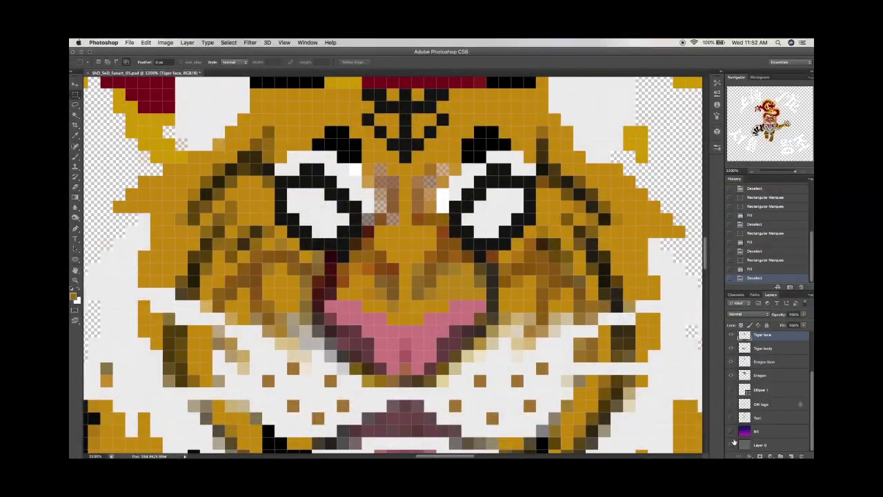
# Fill the semi-transparent pixels on the stripe along the left side of the nose bridge with solid brown shades
pyautogui.click(730, 444)
pyautogui.moveTo(376, 177); pyautogui.dragTo(387, 188)
pyautogui.hotkey('shift', 'F5')
pyautogui.press('Return')
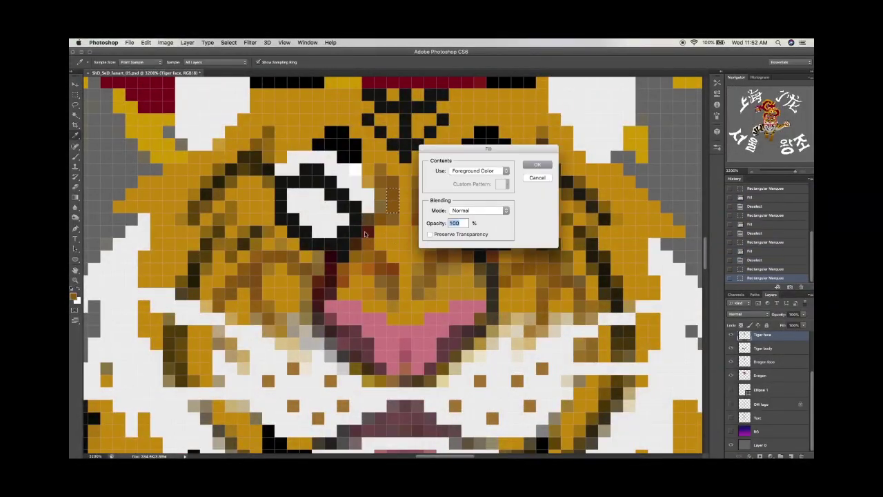
pyautogui.moveTo(376, 200); pyautogui.dragTo(386, 211)
pyautogui.press('i')
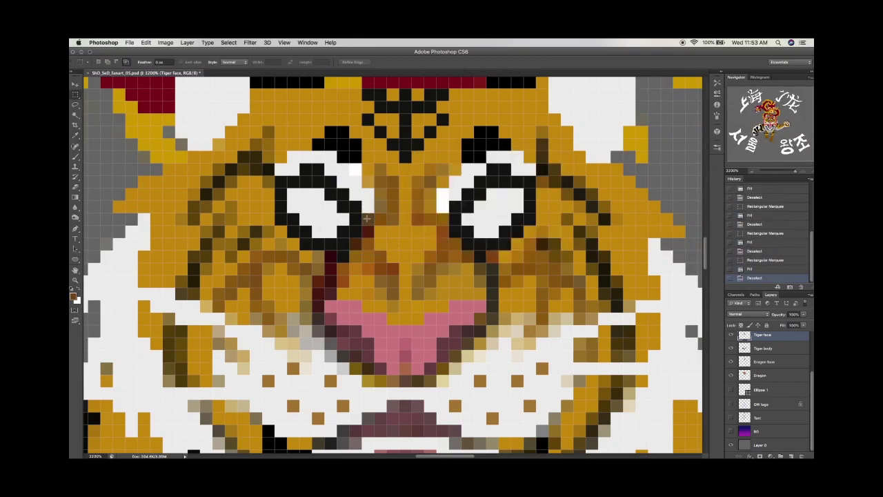
# Fill the semi-transparent pixels on the stripe along the right side of the nose bridge with solid brown shades
pyautogui.click(434, 164)
pyautogui.moveTo(434, 164); pyautogui.dragTo(422, 187)
pyautogui.press('m')
pyautogui.hotkey('shift', 'F5')
pyautogui.press('Return')
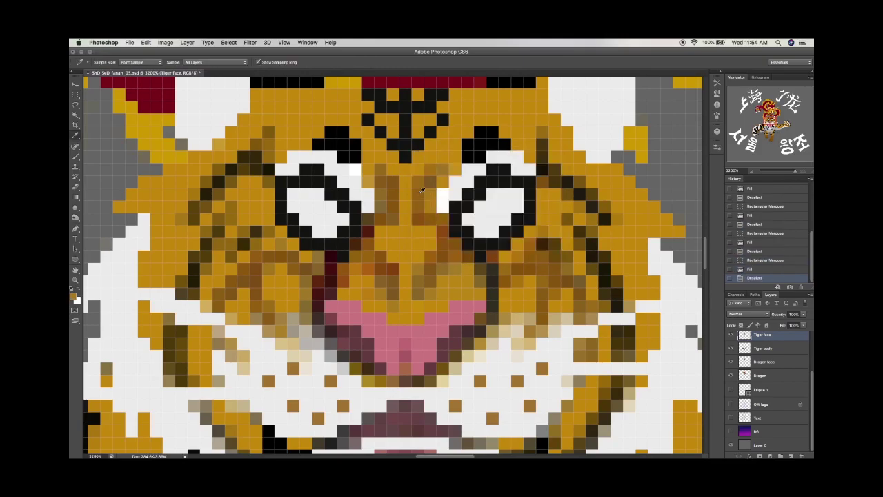
# Fill the pixel below the right eye's inner corner with solid brown, checking for remaining transparency with the Dragon layer and Layer 0 hidden
pyautogui.press('super+minus')
pyautogui.press('super+minus')
pyautogui.press('super+minus')
pyautogui.press('super+minus')
pyautogui.click(731, 447)
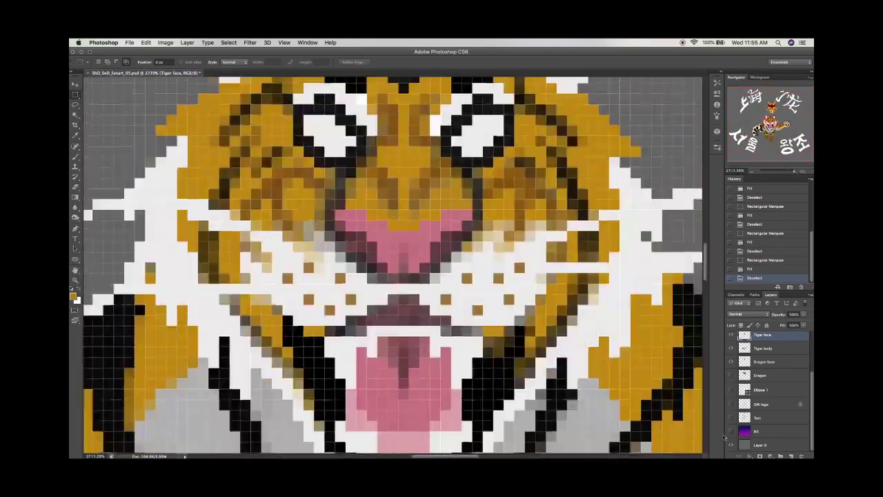
pyautogui.press('i')
pyautogui.press('m')
pyautogui.click(732, 444)
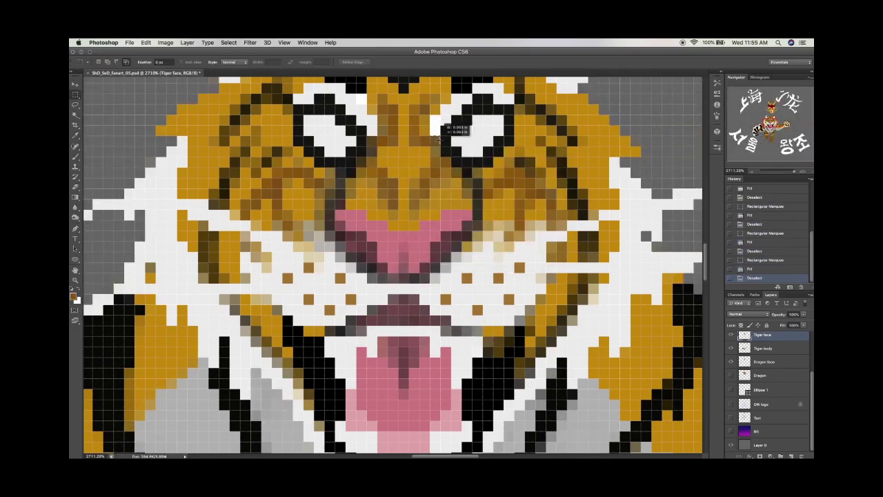
pyautogui.click(731, 444)
pyautogui.click(731, 444)
pyautogui.click(731, 444)
pyautogui.click(731, 445)
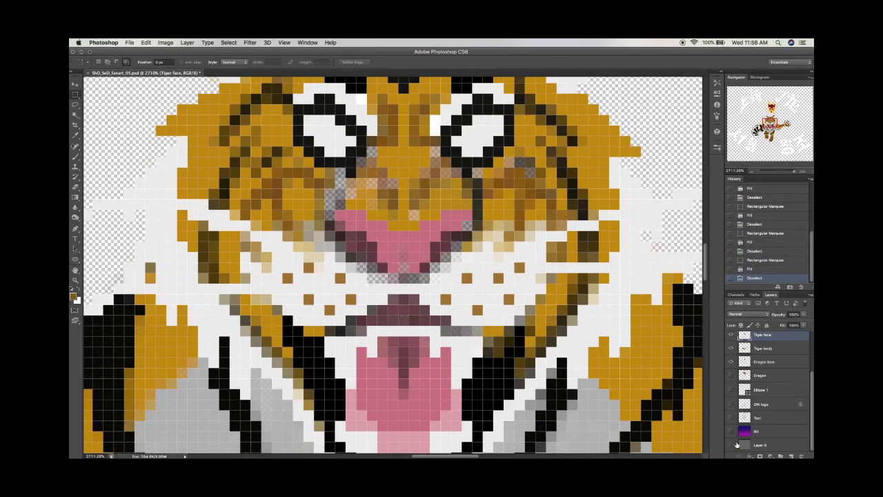
# Fill semi-transparent pixels between the eyes and the nose with sampled solid colours, toggling Layer 0 to locate them
pyautogui.click(731, 444)
pyautogui.hotkey('shift', 'BackSpace')
pyautogui.press('Escape')
pyautogui.press('i')
pyautogui.click(731, 444)
pyautogui.click(731, 444)
pyautogui.click(731, 444)
pyautogui.click(731, 445)
# Fill the semi-transparent pixel just above the pink nose and further ones to its right with solid brown shades
pyautogui.press('m')
pyautogui.click(731, 444)
pyautogui.click(731, 444)
pyautogui.hotkey('shift', 'BackSpace')
pyautogui.press('Escape')
pyautogui.click(731, 445)
pyautogui.click(731, 444)
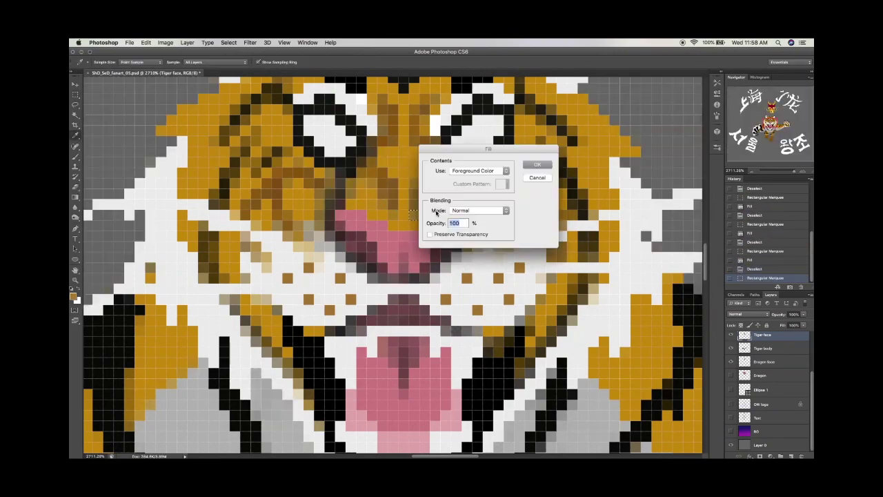
pyautogui.press('i')
pyautogui.press('m')
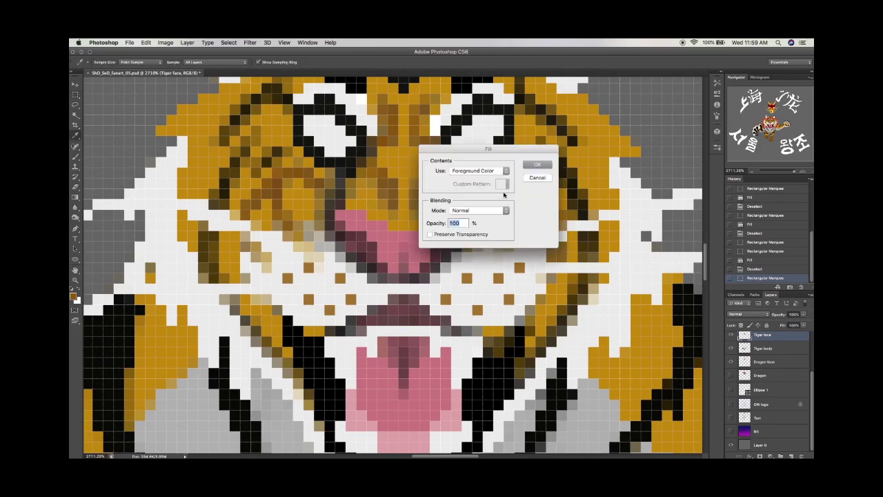
# Duplicate the Tiger face layer and Layer 0, hide all other layers, and merge the two visible copies
pyautogui.click(751, 168)
pyautogui.scroll(3, 773, 372)
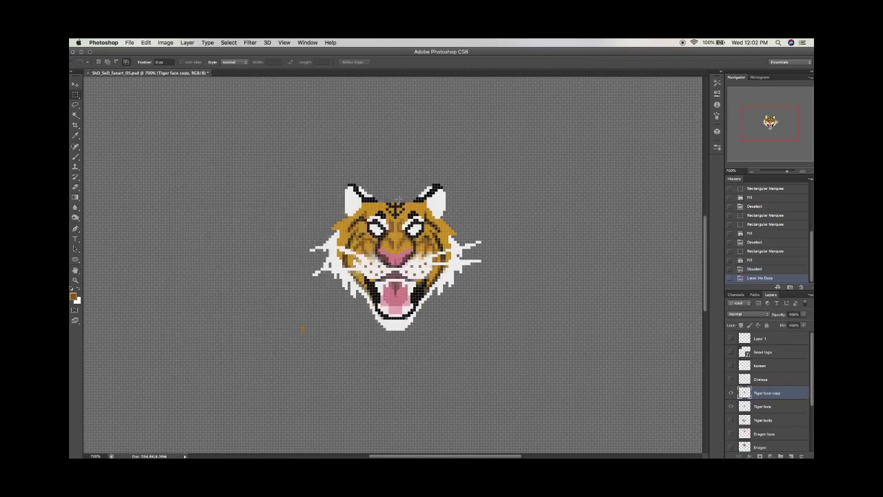
pyautogui.scroll(-5, 769, 386)
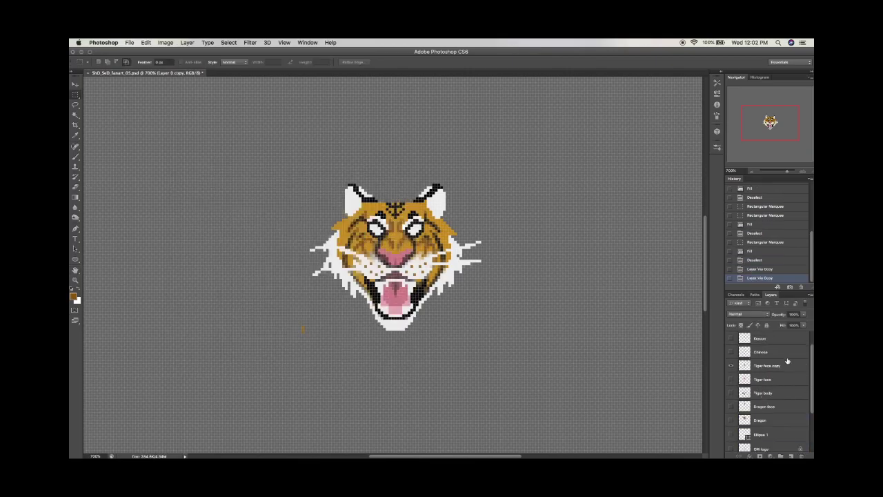
pyautogui.hotkey('ctrl', '-')
pyautogui.hotkey('ctrl', '-')
pyautogui.hotkey('ctrl', '-')
pyautogui.hotkey('ctrl', '-')
pyautogui.click(730, 434)
# Try to select the grey background around the tiger's head with the Magic Wand and adjust the selection with Expand and Contract
pyautogui.press('w')
pyautogui.hotkey('ctrl', '+')
pyautogui.hotkey('ctrl', '+')
pyautogui.hotkey('ctrl', '+')
pyautogui.click(465, 256)
pyautogui.click(229, 42)
pyautogui.press('Return')
pyautogui.click(228, 42)
pyautogui.click(329, 160)
pyautogui.press('Return')
pyautogui.click(228, 42)
pyautogui.click(330, 160)
pyautogui.press('Return')
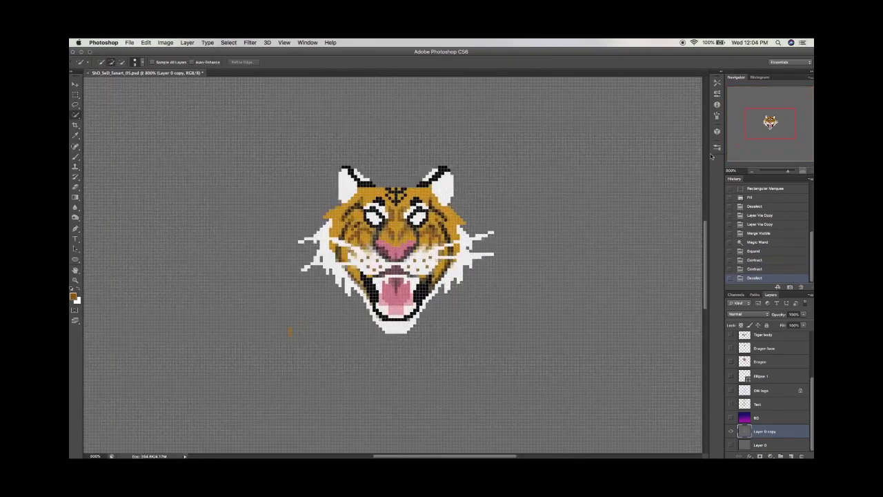
# Clear the grey pixels around the tiger's head using Quick Selection with a smaller brush, and name the merged layer Tiger face_02
pyautogui.click(456, 150)
pyautogui.hotkey('ctrl', '+')
pyautogui.hotkey('ctrl', '+')
pyautogui.click(145, 64)
pyautogui.click(477, 99)
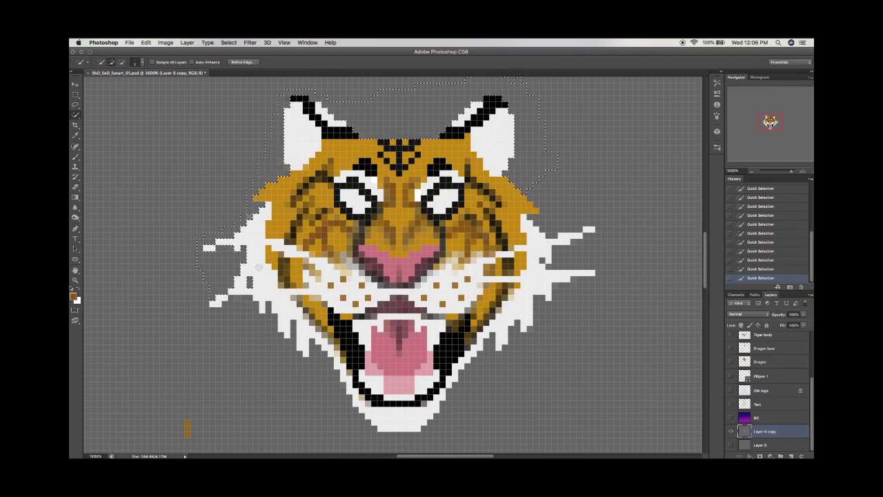
pyautogui.moveTo(359, 419)
pyautogui.mouseDown()
pyautogui.moveTo(378, 437)
pyautogui.moveTo(361, 442)
pyautogui.moveTo(453, 400)
pyautogui.moveTo(479, 358)
pyautogui.moveTo(508, 348)
pyautogui.mouseUp()
pyautogui.moveTo(564, 287); pyautogui.dragTo(584, 264)
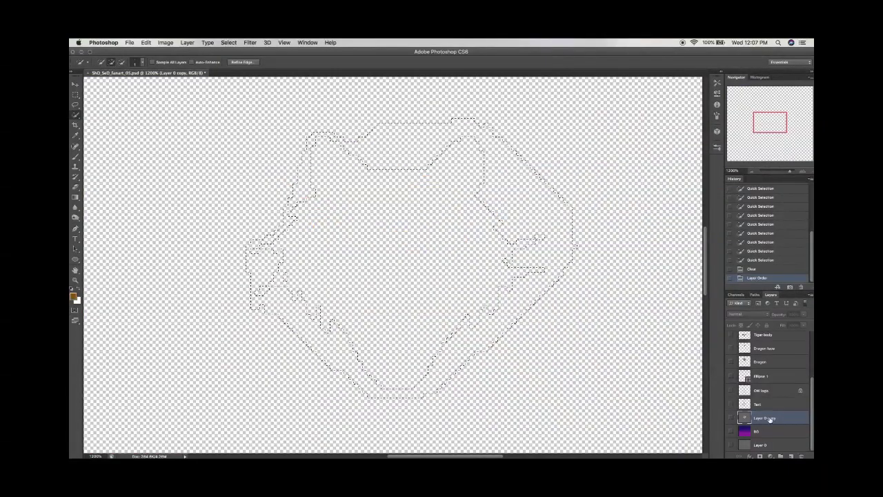
pyautogui.hotkey('ctrl', 'd')
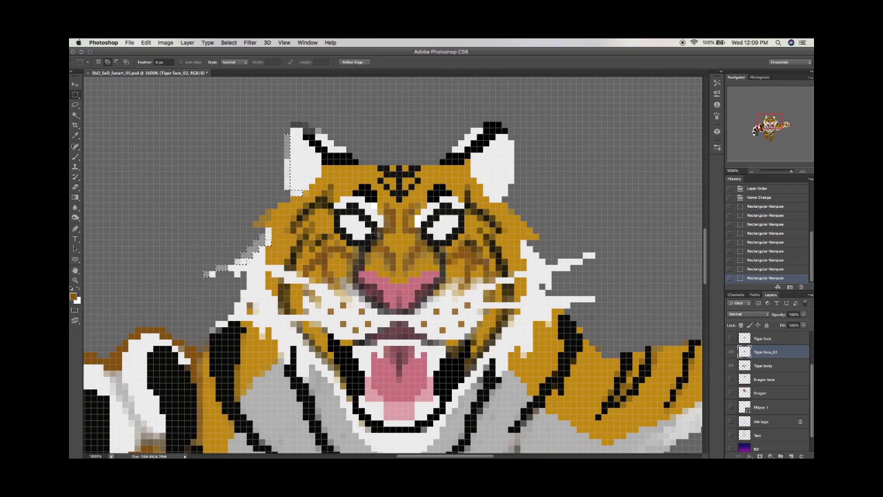
# Fill the grey edge pixels of the tiger's left ear and upper left cheek fur with solid white
pyautogui.press('x')
pyautogui.hotkey('alt', 'BackSpace')
pyautogui.press('super+d')
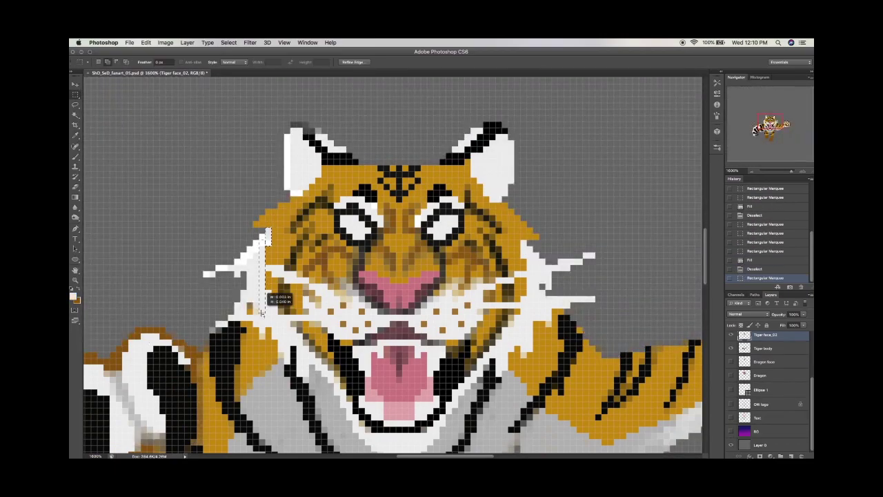
# Fill the remaining left cheek fur pixels with white and the left ear's outline pixels with black
pyautogui.moveTo(246, 301); pyautogui.dragTo(265, 330)
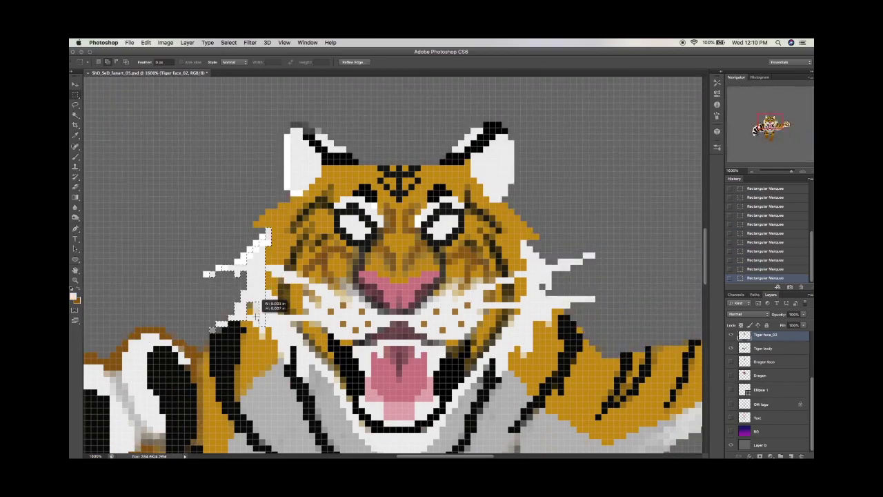
pyautogui.hotkey('alt', 'BackSpace')
pyautogui.press('super+d')
pyautogui.hotkey('alt', 'BackSpace')
pyautogui.press('super+d')
pyautogui.moveTo(318, 130); pyautogui.dragTo(327, 156)
pyautogui.press('super+0')
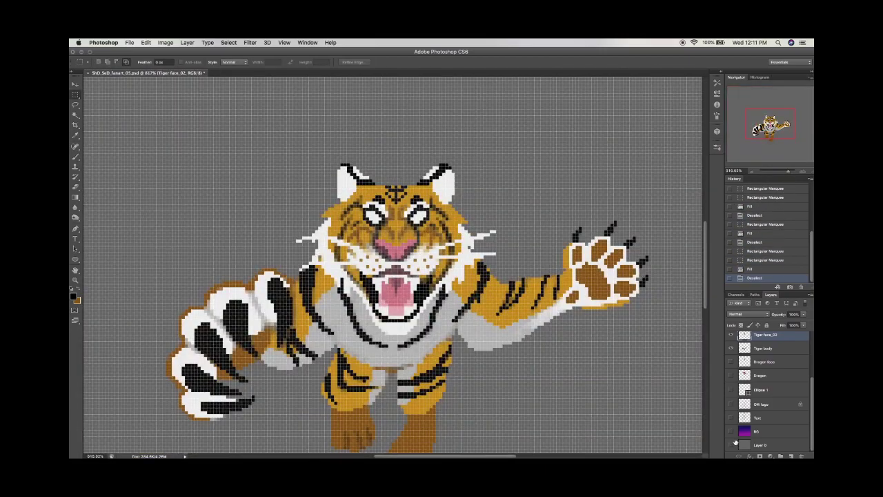
# Show the dragon and lettering layers again and make the Korean layer active
pyautogui.moveTo(808, 386); pyautogui.dragTo(766, 427)
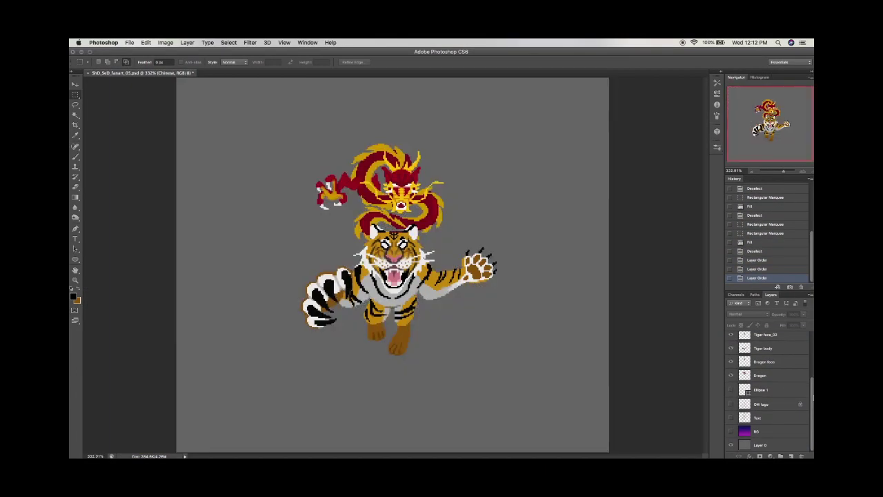
pyautogui.moveTo(766, 366); pyautogui.dragTo(766, 414)
pyautogui.click(765, 373)
pyautogui.click(762, 366)
pyautogui.scroll(6, 214, 337)
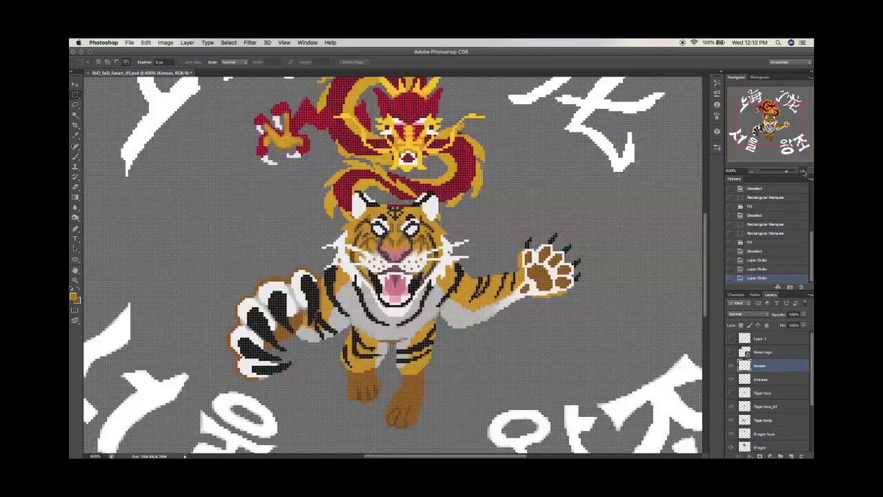
# Outline the upper stroke of the lower-left Korean lettering with a one-pixel dark gold border
pyautogui.moveTo(341, 159); pyautogui.dragTo(337, 236)
pyautogui.scroll(3, 94, 264)
pyautogui.moveTo(445, 121); pyautogui.dragTo(397, 166)
pyautogui.moveTo(397, 166)
pyautogui.mouseDown()
pyautogui.moveTo(354, 202)
pyautogui.moveTo(282, 232)
pyautogui.mouseUp()
pyautogui.moveTo(240, 244)
pyautogui.mouseDown()
pyautogui.moveTo(150, 239)
pyautogui.moveTo(141, 290)
pyautogui.moveTo(259, 314)
pyautogui.mouseUp()
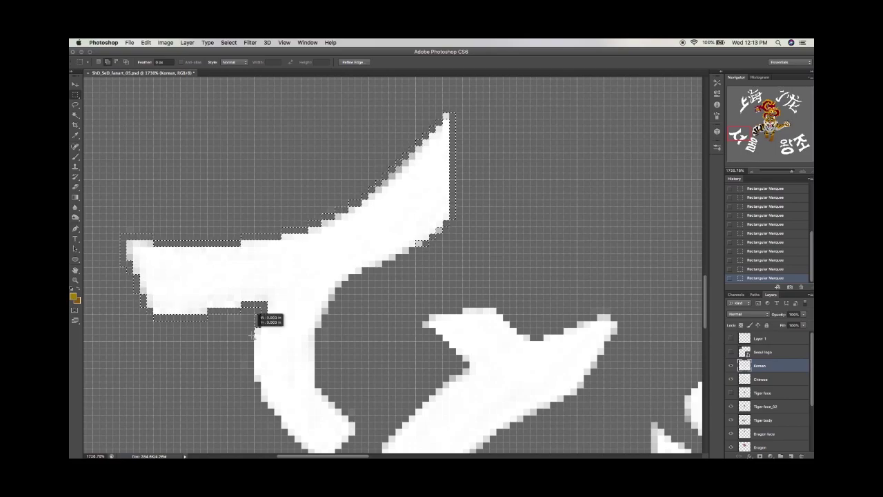
pyautogui.scroll(-2, 266, 313)
pyautogui.moveTo(251, 269)
pyautogui.mouseDown()
pyautogui.moveTo(331, 403)
pyautogui.moveTo(359, 375)
pyautogui.mouseUp()
pyautogui.moveTo(355, 365)
pyautogui.mouseDown()
pyautogui.moveTo(330, 323)
pyautogui.moveTo(345, 222)
pyautogui.mouseUp()
pyautogui.moveTo(434, 173); pyautogui.dragTo(389, 208)
pyautogui.hotkey('alt', 'BackSpace')
pyautogui.press('super+d')
pyautogui.press('super+0')
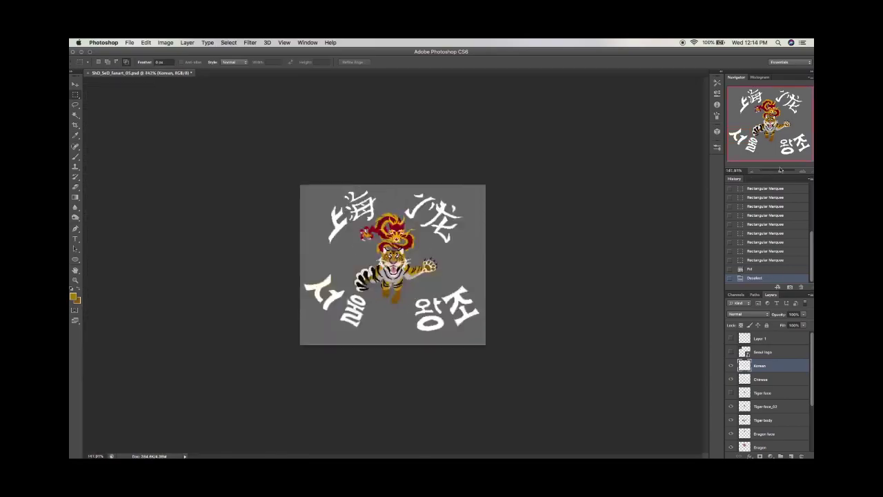
# Outline the second, curved stroke of the first lower-left Korean character with dark gold pixels
pyautogui.scroll(5, 289, 331)
pyautogui.moveTo(411, 129)
pyautogui.mouseDown()
pyautogui.moveTo(451, 120)
pyautogui.moveTo(552, 147)
pyautogui.mouseUp()
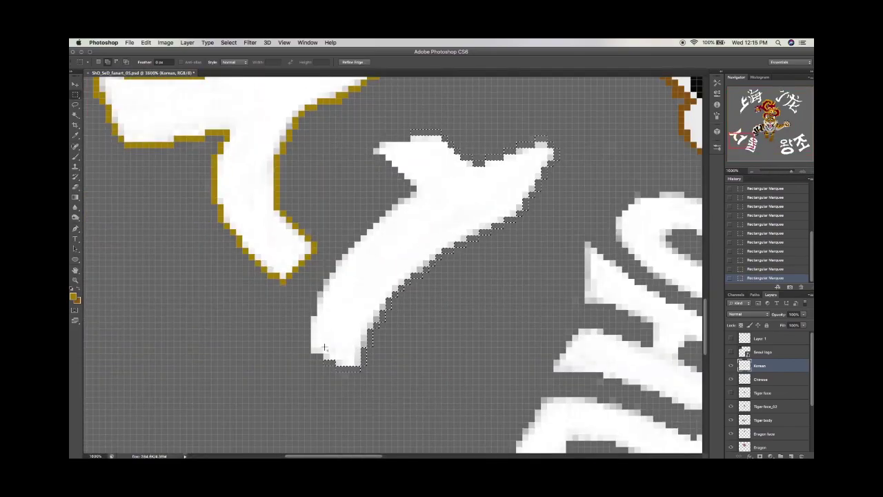
pyautogui.hotkey('shift', 'BackSpace')
pyautogui.press('Return')
pyautogui.press('super+d')
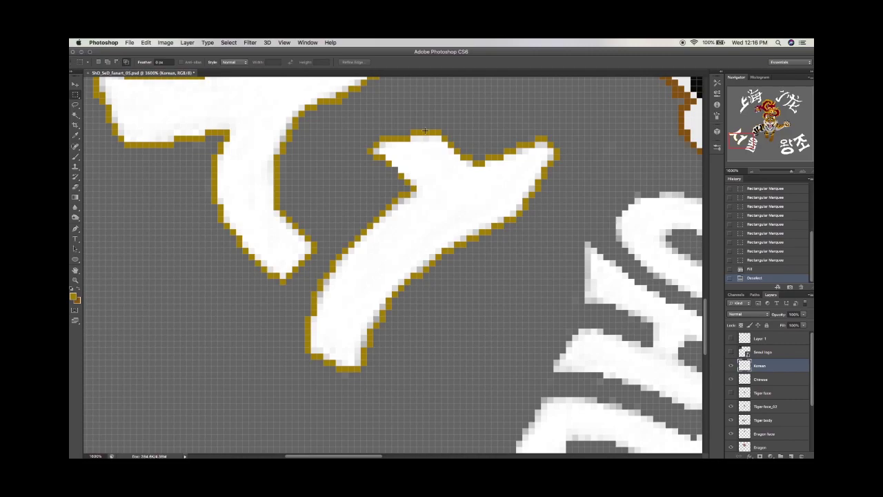
# Select the edge pixels around the second lower-left Korean character and fill them with dark gold
pyautogui.hscroll(5, 424, 130)
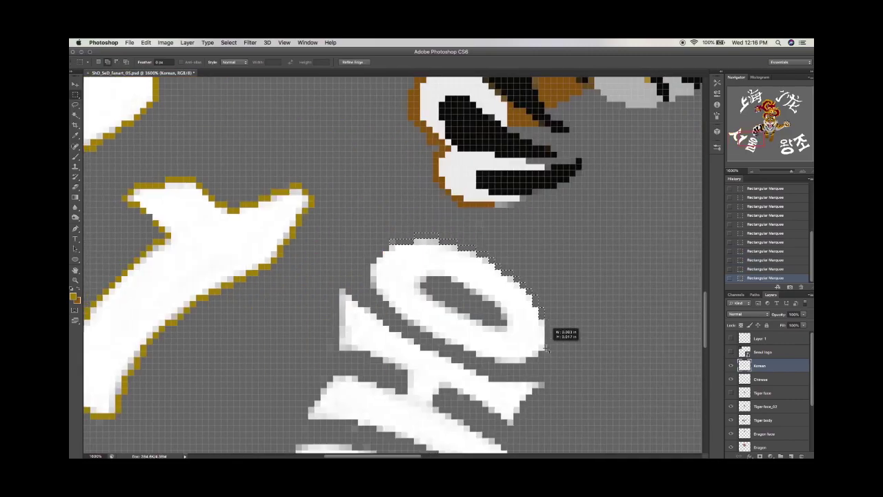
pyautogui.scroll(-2, 339, 203)
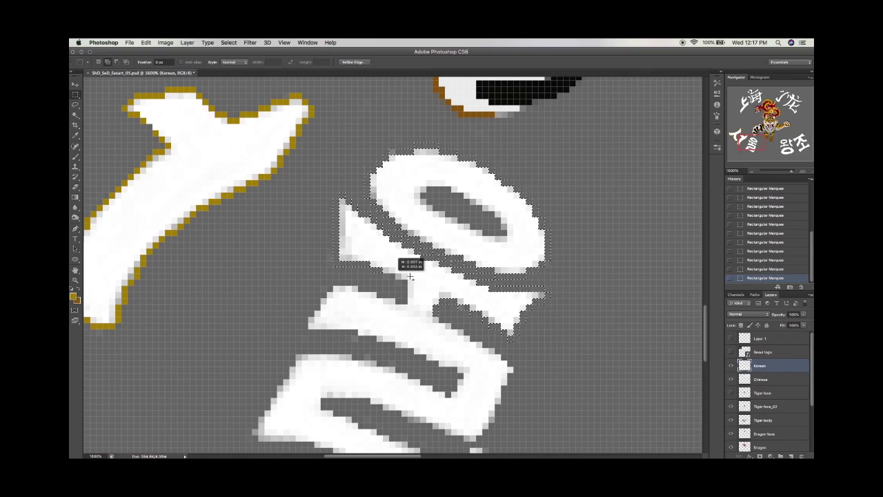
pyautogui.moveTo(358, 337); pyautogui.dragTo(275, 391)
pyautogui.scroll(-3, 275, 391)
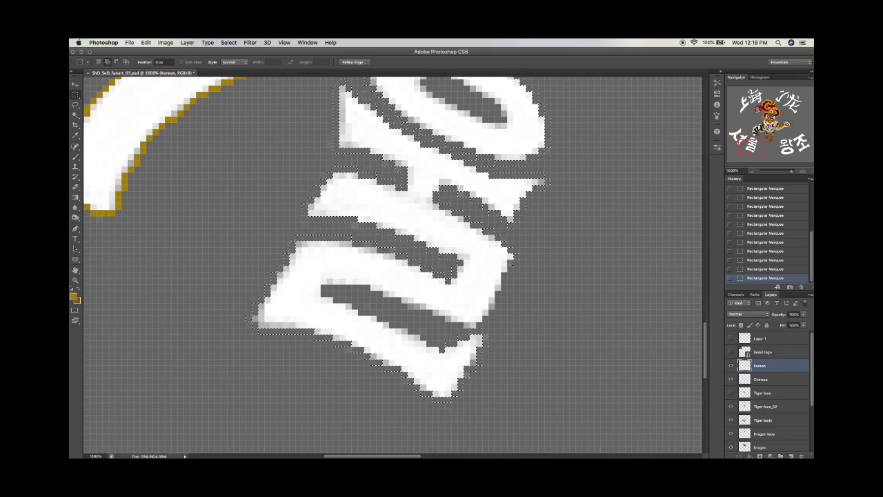
pyautogui.hotkey('alt', 'BackSpace')
pyautogui.press('super+d')
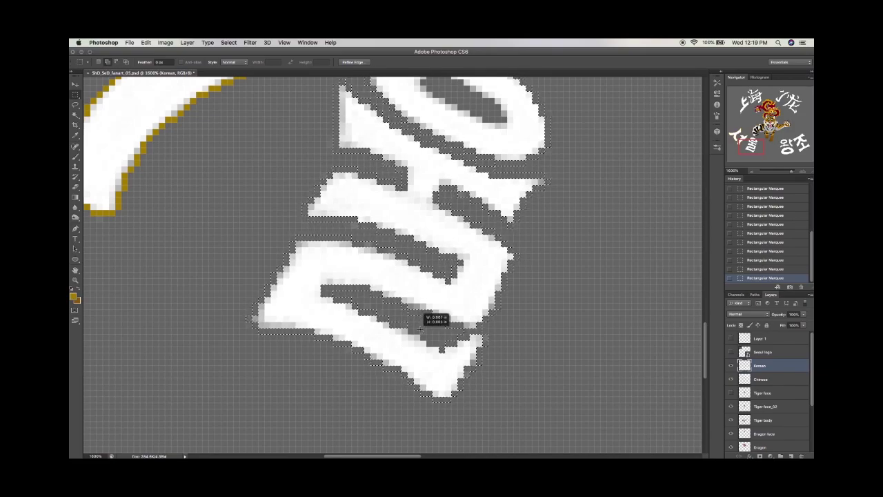
# Fill the inner edge of that character's oval ring with dark gold and clear the stray pixels
pyautogui.scroll(3, 424, 311)
pyautogui.moveTo(423, 228); pyautogui.dragTo(458, 222)
pyautogui.hotkey('shift', 'BackSpace')
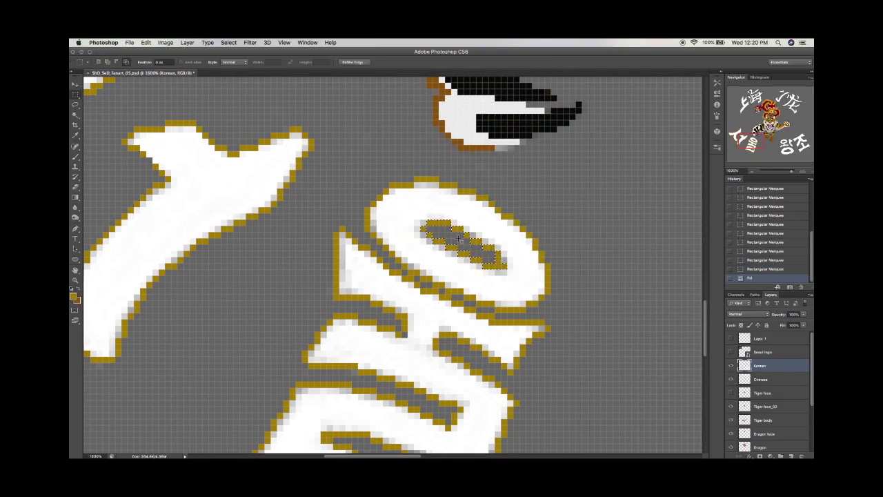
pyautogui.press('Escape')
pyautogui.press('BackSpace')
# Outline the small ring and the horizontal stroke beneath it in the lower-right Korean lettering with dark gold
pyautogui.press('super+0')
pyautogui.scroll(5, 524, 413)
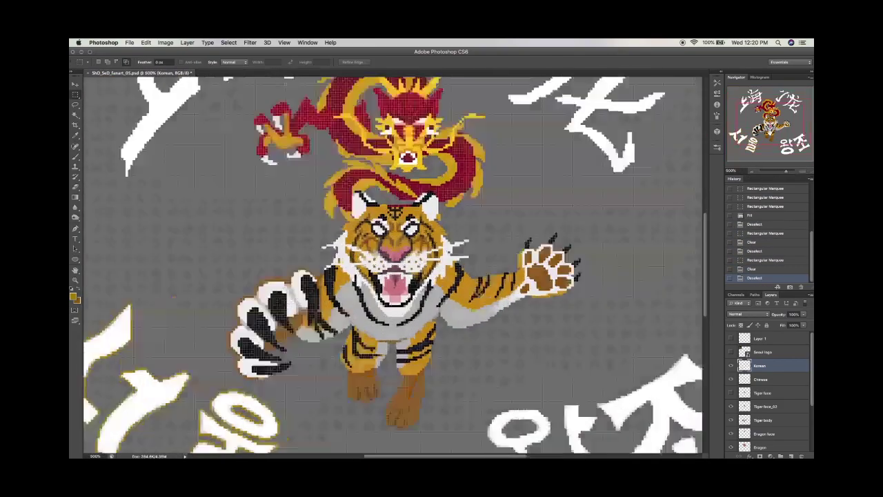
pyautogui.moveTo(196, 161); pyautogui.dragTo(215, 146)
pyautogui.moveTo(216, 145); pyautogui.dragTo(222, 136)
pyautogui.moveTo(223, 136); pyautogui.dragTo(249, 131)
pyautogui.moveTo(249, 130); pyautogui.dragTo(321, 126)
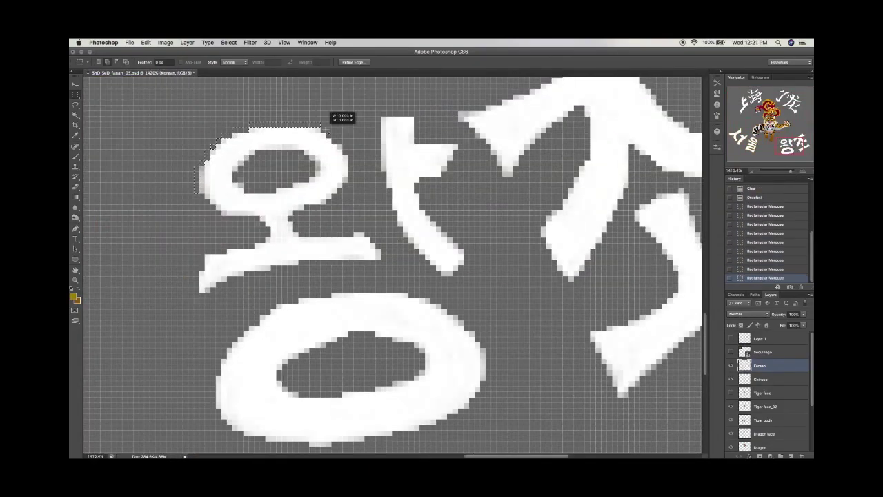
pyautogui.moveTo(246, 283); pyautogui.dragTo(200, 292)
pyautogui.moveTo(201, 276); pyautogui.dragTo(270, 241)
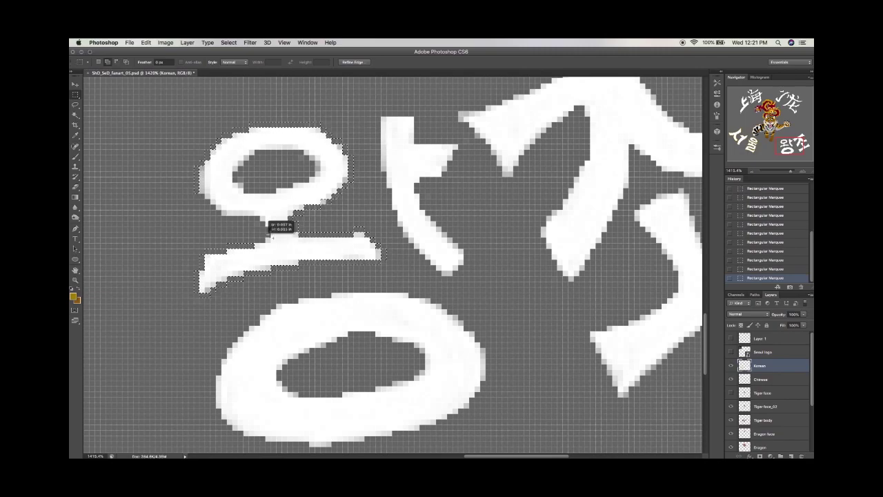
pyautogui.moveTo(285, 153); pyautogui.dragTo(295, 182)
pyautogui.hotkey('alt', 'BackSpace')
pyautogui.press('super+d')
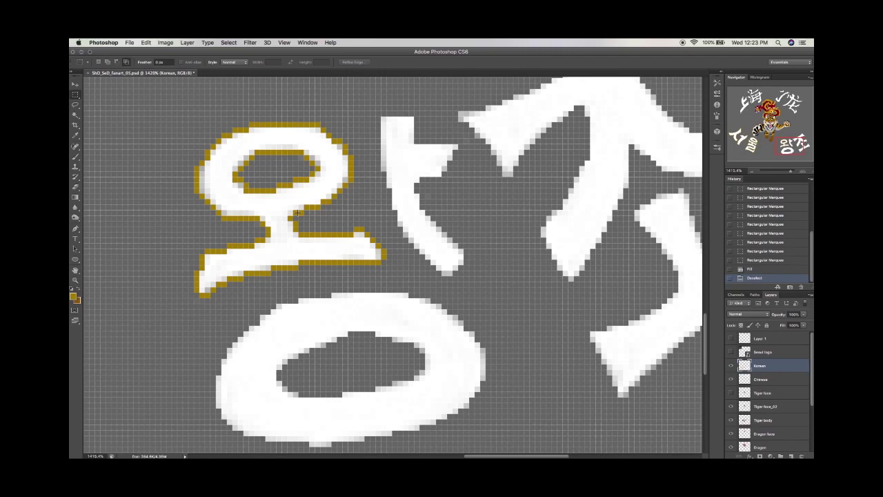
# Outline the branched vertical stroke beside the small ring with dark gold pixels
pyautogui.moveTo(376, 112); pyautogui.dragTo(416, 173)
pyautogui.moveTo(414, 137); pyautogui.dragTo(461, 156)
pyautogui.moveTo(383, 173); pyautogui.dragTo(466, 279)
pyautogui.hotkey('shift', 'BackSpace')
pyautogui.press('Return')
pyautogui.press('super+d')
# Outline the outer edge of the large ring at the base of the same Korean character with dark gold
pyautogui.scroll(-2, 414, 262)
pyautogui.moveTo(331, 236); pyautogui.dragTo(409, 238)
pyautogui.moveTo(409, 239); pyautogui.dragTo(431, 242)
pyautogui.moveTo(431, 244); pyautogui.dragTo(441, 249)
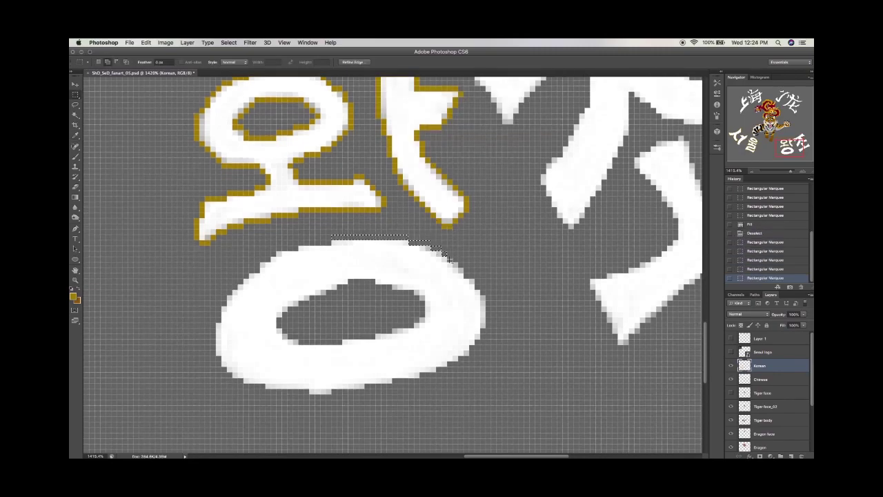
pyautogui.moveTo(441, 371); pyautogui.dragTo(392, 383)
pyautogui.moveTo(391, 381); pyautogui.dragTo(331, 390)
pyautogui.moveTo(332, 389); pyautogui.dragTo(282, 391)
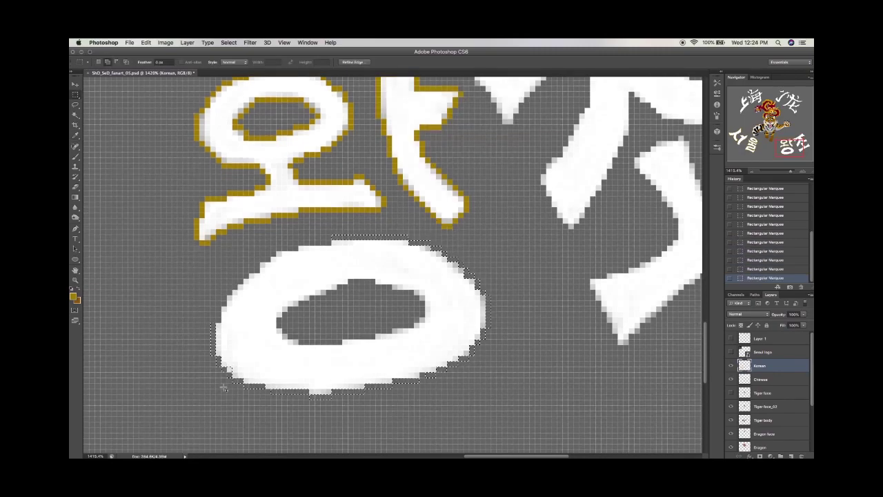
pyautogui.hotkey('shift', 'BackSpace')
pyautogui.press('Return')
pyautogui.press('super+d')
# Outline the inner edge of the large ring's hole with dark gold pixels
pyautogui.moveTo(275, 326); pyautogui.dragTo(289, 312)
pyautogui.moveTo(287, 309); pyautogui.dragTo(311, 300)
pyautogui.moveTo(309, 289); pyautogui.dragTo(375, 285)
pyautogui.moveTo(375, 283); pyautogui.dragTo(414, 295)
pyautogui.moveTo(414, 293); pyautogui.dragTo(423, 318)
pyautogui.hotkey('shift', 'BackSpace')
pyautogui.press('Return')
pyautogui.press('super+d')
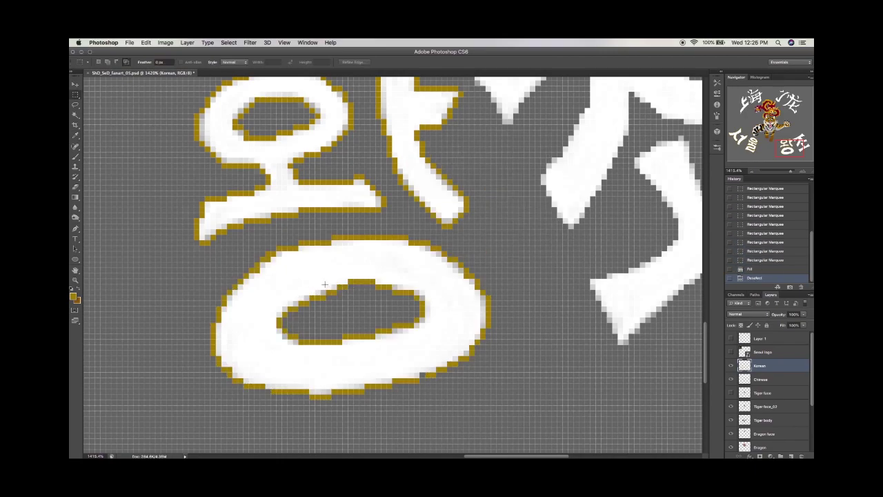
# Outline the upper branched part of the rightmost Korean character with dark gold pixels
pyautogui.moveTo(788, 143); pyautogui.dragTo(794, 141)
pyautogui.moveTo(290, 221); pyautogui.dragTo(400, 165)
pyautogui.moveTo(400, 165); pyautogui.dragTo(454, 120)
pyautogui.moveTo(288, 222)
pyautogui.mouseDown()
pyautogui.moveTo(314, 293)
pyautogui.moveTo(394, 213)
pyautogui.moveTo(368, 319)
pyautogui.moveTo(348, 345)
pyautogui.moveTo(373, 394)
pyautogui.moveTo(445, 274)
pyautogui.moveTo(495, 293)
pyautogui.moveTo(585, 269)
pyautogui.moveTo(545, 241)
pyautogui.moveTo(493, 241)
pyautogui.moveTo(461, 207)
pyautogui.moveTo(473, 156)
pyautogui.moveTo(465, 161)
pyautogui.moveTo(534, 147)
pyautogui.mouseUp()
pyautogui.hotkey('alt', 'BackSpace')
pyautogui.press('super+d')
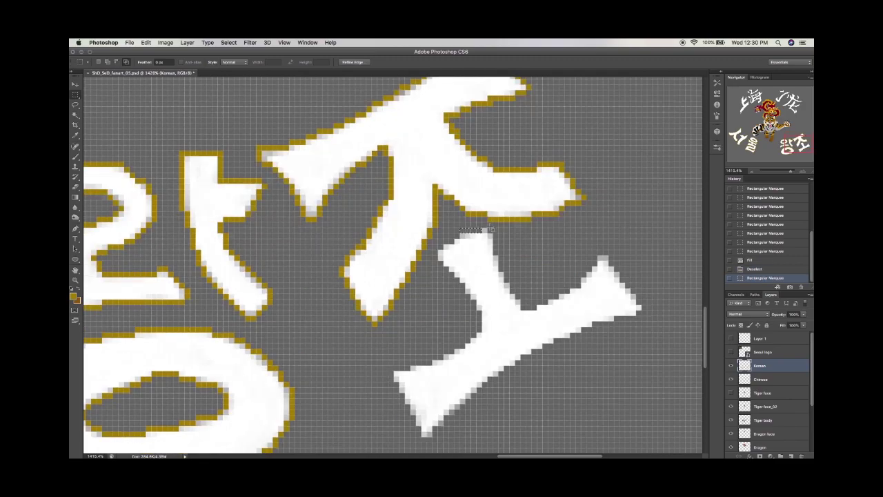
# Outline the lower T-shaped stroke of the rightmost Korean character with dark gold pixels
pyautogui.moveTo(522, 288); pyautogui.dragTo(540, 255)
pyautogui.moveTo(640, 314)
pyautogui.mouseDown()
pyautogui.moveTo(511, 355)
pyautogui.moveTo(458, 344)
pyautogui.mouseUp()
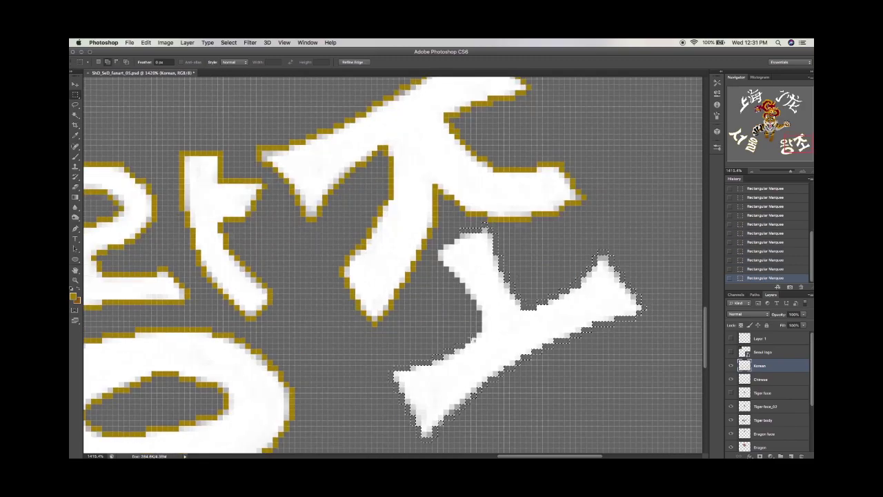
pyautogui.hotkey('shift', 'BackSpace')
pyautogui.press('Return')
pyautogui.press('super+d')
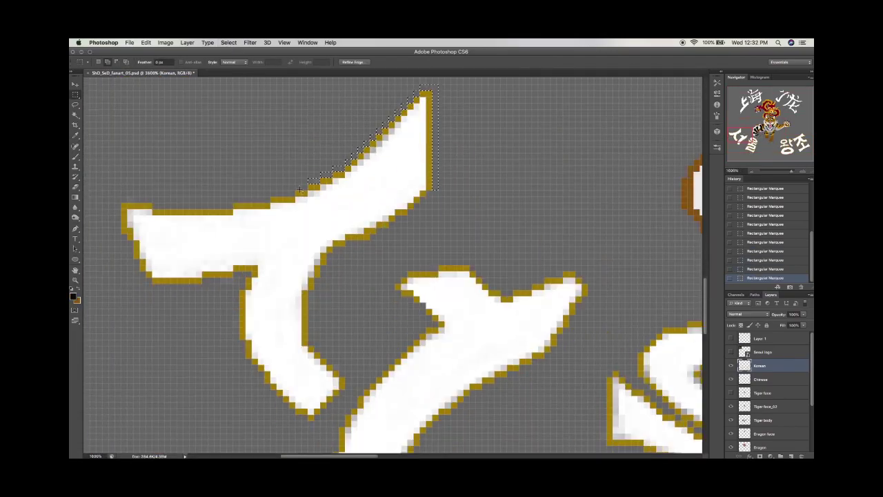
# Add a black outer outline around the gold edge of the first lower-left Korean character
pyautogui.moveTo(300, 190); pyautogui.dragTo(115, 233)
pyautogui.moveTo(151, 282)
pyautogui.mouseDown()
pyautogui.moveTo(255, 256)
pyautogui.moveTo(312, 422)
pyautogui.mouseUp()
pyautogui.moveTo(348, 390); pyautogui.dragTo(321, 262)
pyautogui.moveTo(376, 218); pyautogui.dragTo(377, 219)
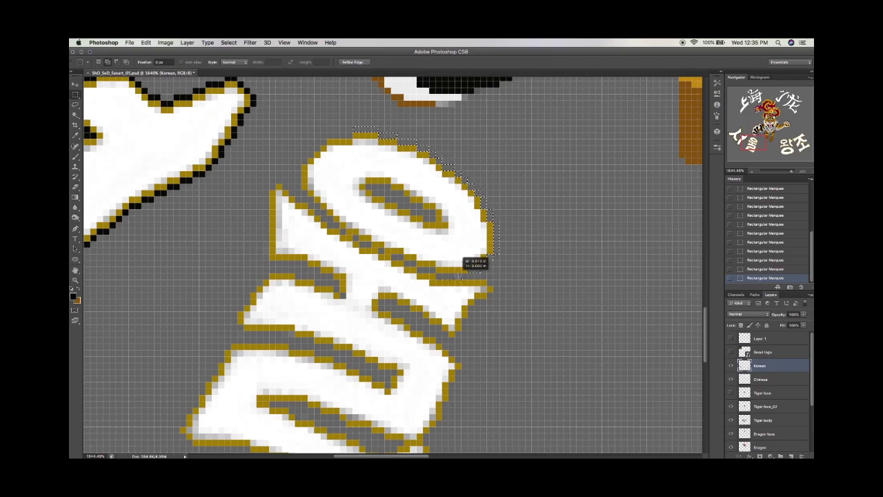
# Add black pixel outlines around the ring and stacked strokes of the second lower-left Korean character, filling its narrow gaps
pyautogui.hotkey('alt', 'BackSpace')
pyautogui.press('super+d')
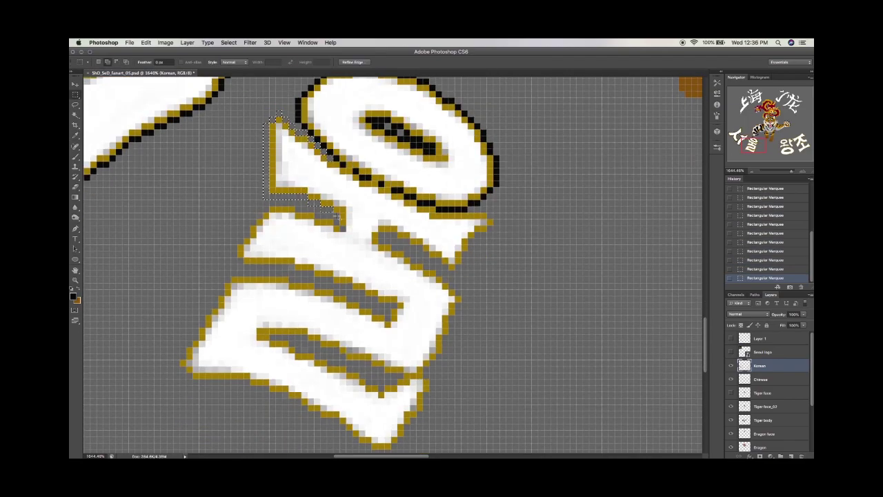
pyautogui.moveTo(338, 217); pyautogui.dragTo(238, 254)
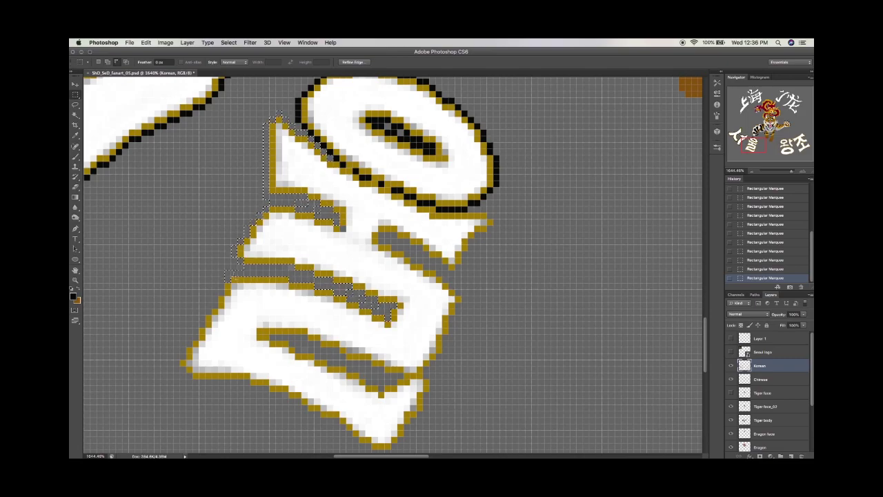
pyautogui.moveTo(186, 356); pyautogui.dragTo(408, 445)
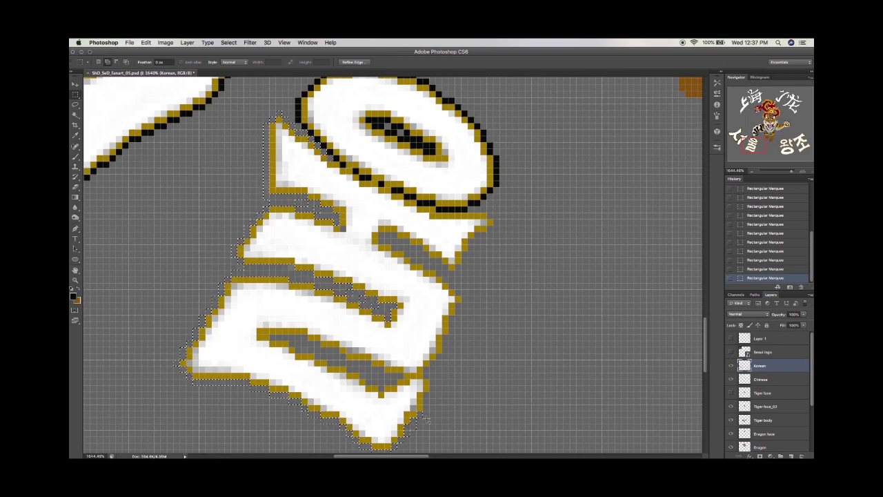
pyautogui.moveTo(451, 300); pyautogui.dragTo(496, 200)
pyautogui.hotkey('alt', 'BackSpace')
pyautogui.press('super+d')
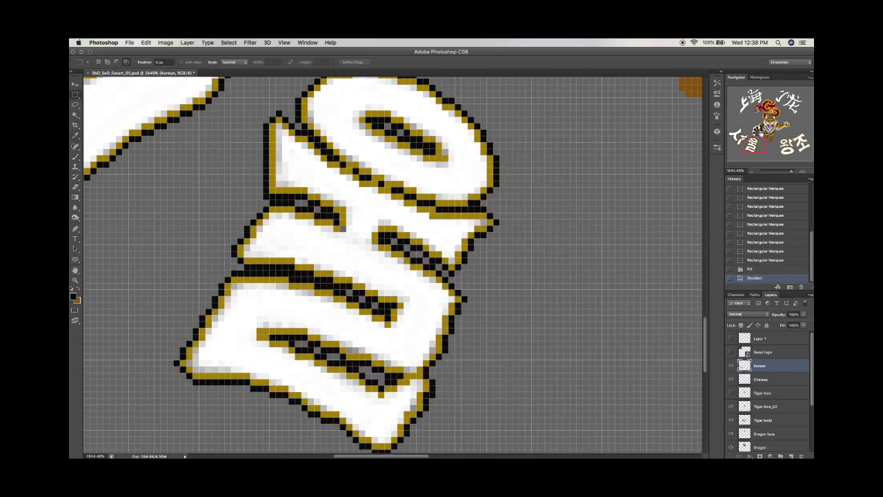
# Add black outlines to the small ring, its horizontal stroke and the neighboring branched vertical stroke in the lower-right Korean lettering
pyautogui.scroll(3, 404, 394)
pyautogui.scroll(-2, 392, 265)
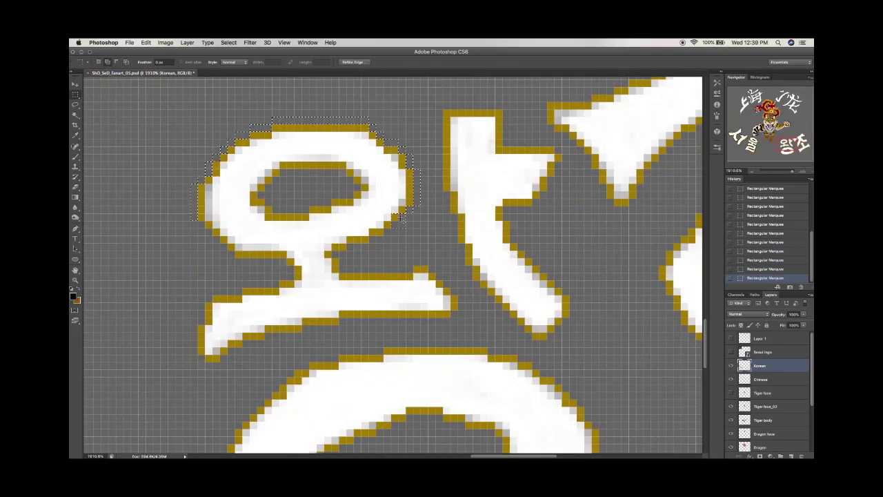
pyautogui.moveTo(413, 262); pyautogui.dragTo(455, 314)
pyautogui.moveTo(338, 319)
pyautogui.mouseDown()
pyautogui.moveTo(276, 330)
pyautogui.moveTo(207, 366)
pyautogui.mouseUp()
pyautogui.moveTo(303, 245)
pyautogui.mouseDown()
pyautogui.moveTo(278, 180)
pyautogui.moveTo(315, 170)
pyautogui.mouseUp()
pyautogui.hotkey('alt', 'BackSpace')
pyautogui.press('super+d')
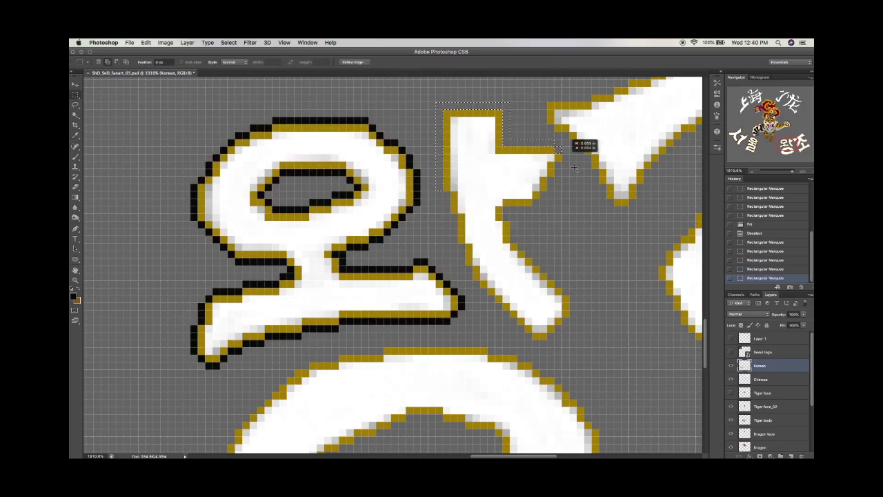
pyautogui.moveTo(573, 316); pyautogui.dragTo(572, 317)
pyautogui.hotkey('alt', 'BackSpace')
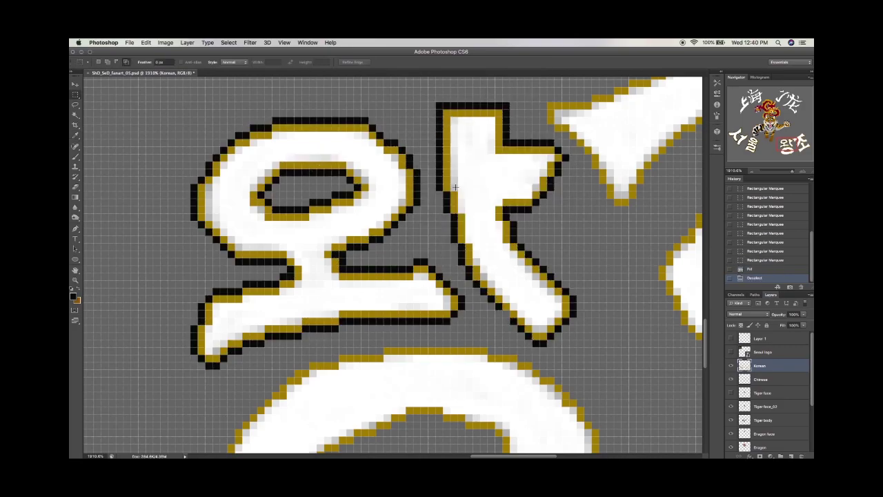
# Add a black outline around the outer gold edge of the large ring at the base of the same character
pyautogui.press('super+minus')
pyautogui.scroll(-5, 520, 311)
pyautogui.moveTo(248, 337); pyautogui.dragTo(301, 234)
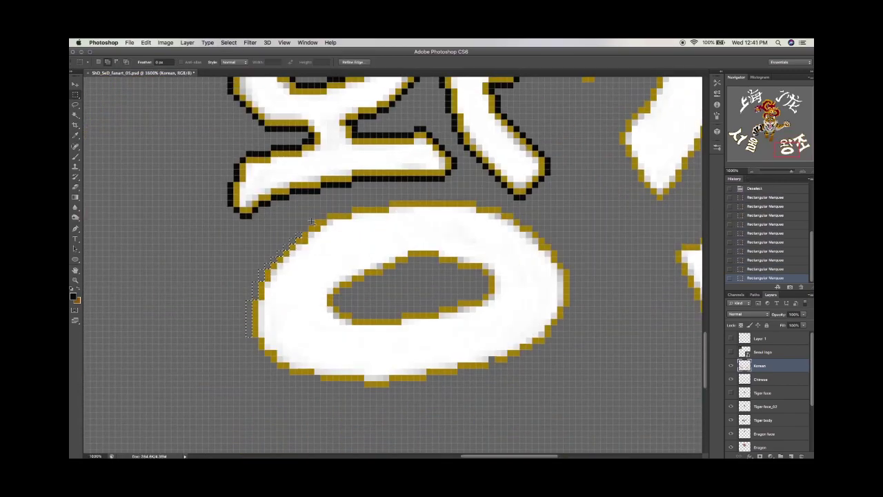
pyautogui.moveTo(481, 202)
pyautogui.mouseDown()
pyautogui.moveTo(540, 237)
pyautogui.moveTo(574, 272)
pyautogui.moveTo(552, 349)
pyautogui.moveTo(493, 375)
pyautogui.moveTo(435, 372)
pyautogui.moveTo(390, 405)
pyautogui.mouseUp()
pyautogui.hotkey('alt', 'BackSpace')
pyautogui.press('super+d')
pyautogui.press('x')
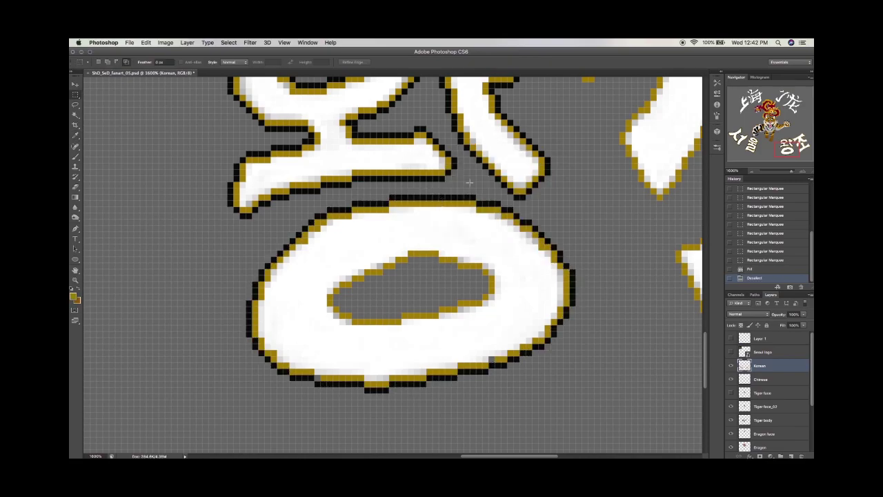
pyautogui.press('super+d')
pyautogui.press('b')
# Add a black outline around the upper branched part of the rightmost Korean character
pyautogui.hscroll(5, 334, 366)
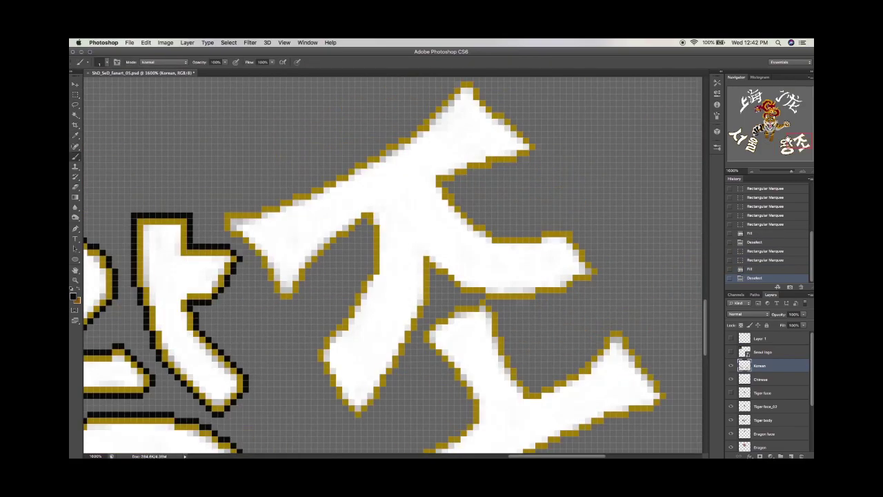
pyautogui.press('m')
pyautogui.moveTo(359, 153); pyautogui.dragTo(381, 142)
pyautogui.moveTo(424, 119); pyautogui.dragTo(448, 96)
pyautogui.scroll(1, 483, 138)
pyautogui.moveTo(536, 165); pyautogui.dragTo(542, 171)
pyautogui.moveTo(482, 185); pyautogui.dragTo(452, 211)
pyautogui.moveTo(491, 260); pyautogui.dragTo(455, 248)
pyautogui.moveTo(597, 303)
pyautogui.mouseDown()
pyautogui.moveTo(533, 323)
pyautogui.moveTo(427, 334)
pyautogui.mouseUp()
pyautogui.moveTo(359, 436); pyautogui.dragTo(337, 355)
pyautogui.moveTo(366, 310); pyautogui.dragTo(312, 284)
pyautogui.hotkey('alt', 'BackSpace')
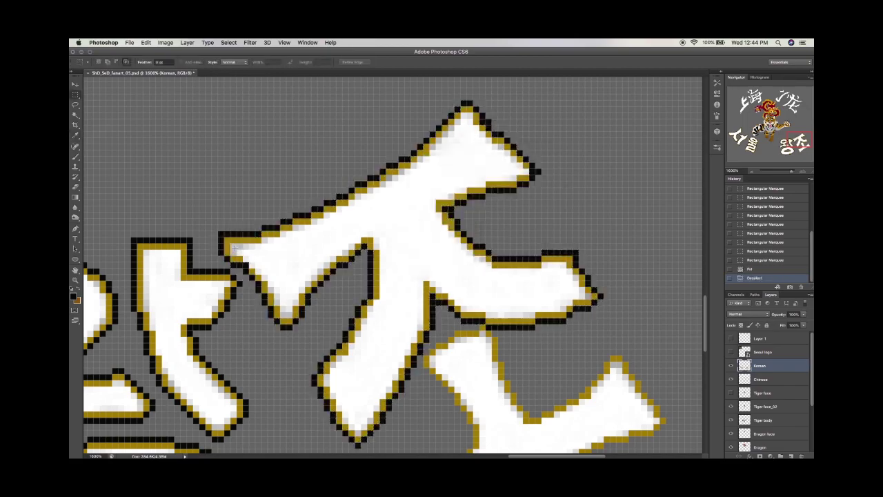
pyautogui.press('super+d')
# Add a black outline around the lower T-shaped stroke of the rightmost Korean character
pyautogui.scroll(-5, 707, 314)
pyautogui.moveTo(437, 249); pyautogui.dragTo(424, 329)
pyautogui.scroll(-1, 418, 375)
pyautogui.moveTo(372, 314); pyautogui.dragTo(441, 396)
pyautogui.moveTo(483, 358); pyautogui.dragTo(641, 258)
pyautogui.moveTo(626, 185); pyautogui.dragTo(522, 197)
pyautogui.hotkey('alt', 'BackSpace')
pyautogui.press('super+d')
# Fill one more selected section of the Korean lettering's outline with black
pyautogui.press('super+minus')
pyautogui.press('super+minus')
pyautogui.press('super+minus')
pyautogui.press('super+plus')
pyautogui.press('super+plus')
pyautogui.press('super+plus')
pyautogui.moveTo(386, 226); pyautogui.dragTo(426, 278)
pyautogui.hotkey('alt', 'BackSpace')
pyautogui.press('super+d')
pyautogui.press('super+0')
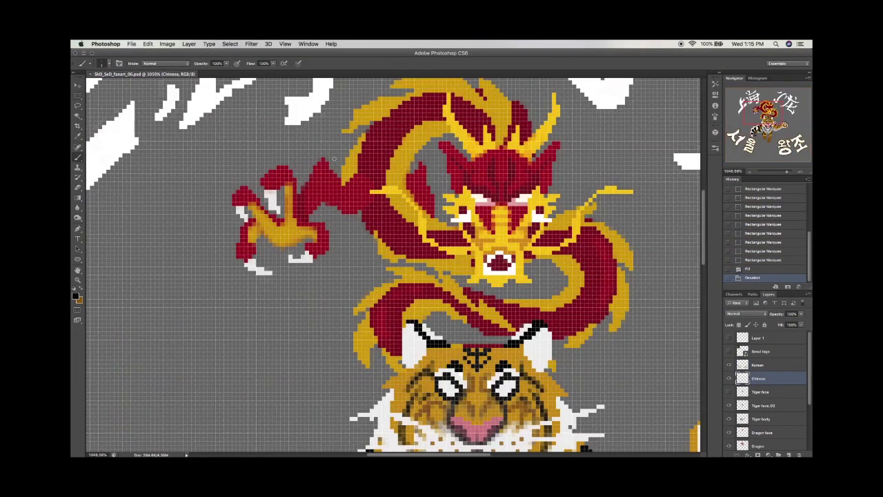
# Outline the first Chinese character on the Chinese layer with bright yellow pixels
pyautogui.press('m')
pyautogui.press('super+plus')
pyautogui.scroll(5, 334, 159)
pyautogui.hscroll(-10, 333, 159)
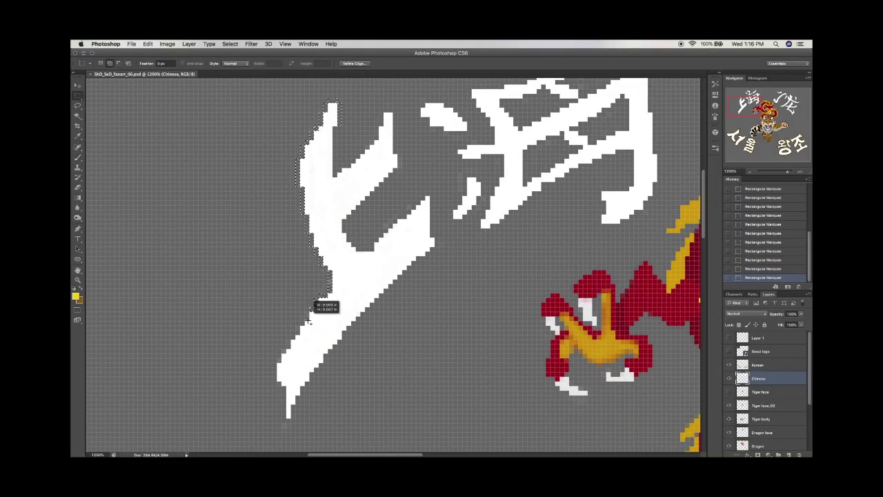
pyautogui.moveTo(354, 329); pyautogui.dragTo(367, 306)
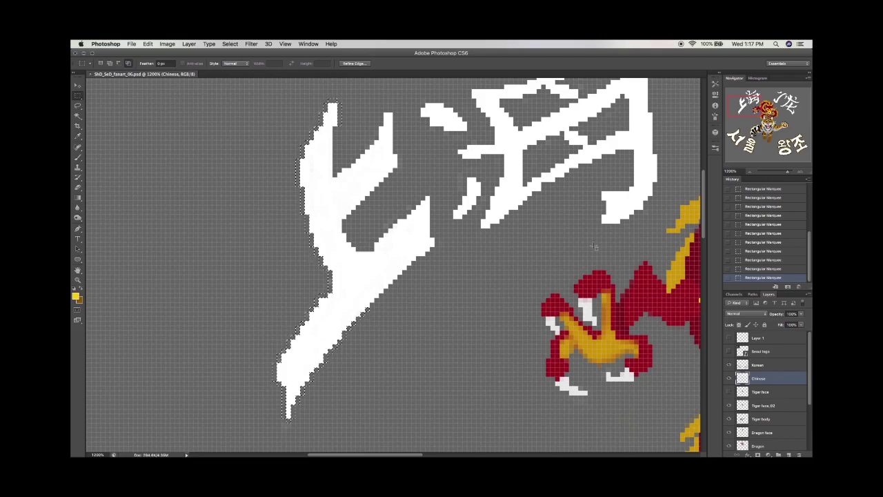
pyautogui.moveTo(378, 109); pyautogui.dragTo(399, 159)
pyautogui.moveTo(359, 137)
pyautogui.mouseDown()
pyautogui.moveTo(397, 222)
pyautogui.moveTo(427, 200)
pyautogui.moveTo(436, 247)
pyautogui.mouseUp()
pyautogui.hotkey('alt', 'BackSpace')
pyautogui.press('super+d')
# Outline the upper dot and the long diagonal stroke of the second Chinese character with bright yellow
pyautogui.scroll(5, 393, 266)
pyautogui.hscroll(5, 393, 266)
pyautogui.moveTo(192, 164); pyautogui.dragTo(203, 160)
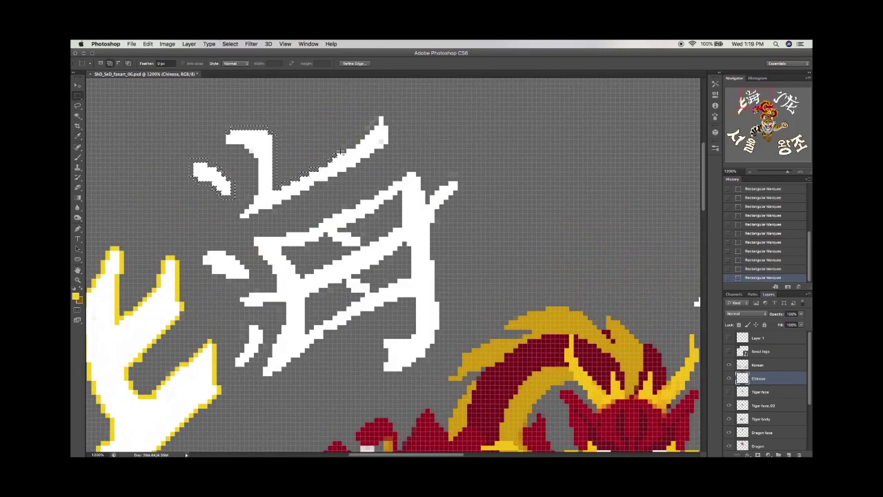
pyautogui.moveTo(372, 127); pyautogui.dragTo(378, 153)
pyautogui.moveTo(281, 186); pyautogui.dragTo(241, 218)
pyautogui.hotkey('alt', 'BackSpace')
pyautogui.press('super+d')
# Fill the off-white pixels near the tip of the long diagonal stroke with white
pyautogui.moveTo(373, 137); pyautogui.dragTo(378, 141)
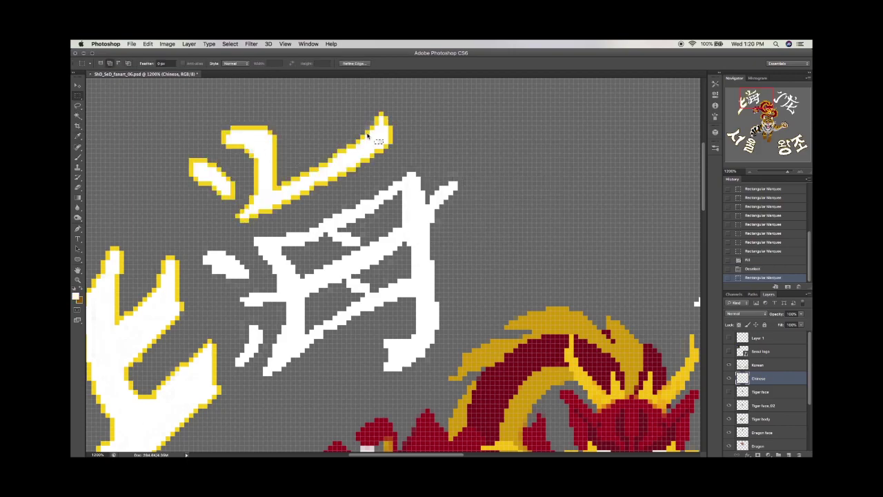
pyautogui.hotkey('alt', 'BackSpace')
pyautogui.press('super+d')
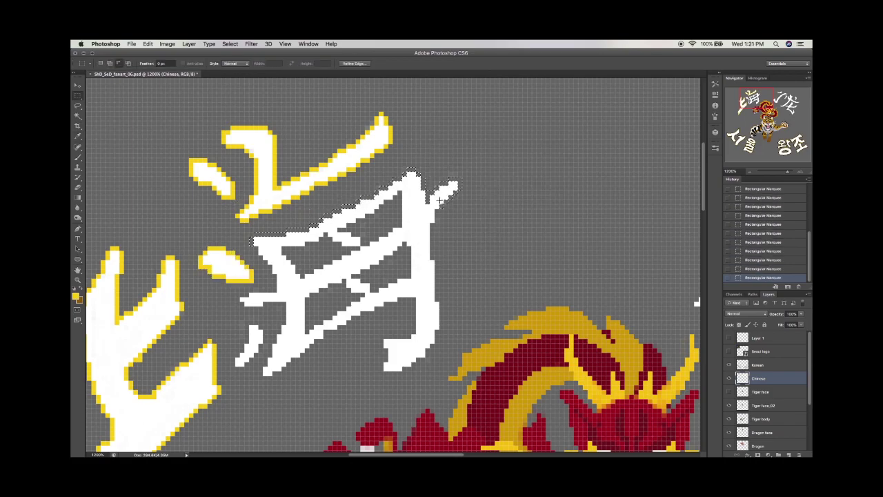
# Outline the lower grid-like part of the second Chinese character, including its enclosed gaps, with bright yellow
pyautogui.moveTo(414, 315)
pyautogui.mouseDown()
pyautogui.moveTo(413, 338)
pyautogui.moveTo(352, 318)
pyautogui.moveTo(269, 363)
pyautogui.moveTo(271, 303)
pyautogui.mouseUp()
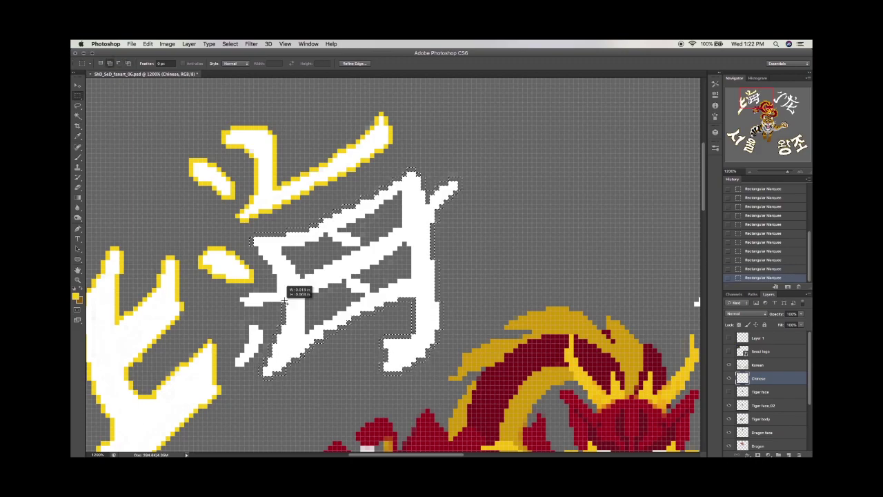
pyautogui.moveTo(283, 269); pyautogui.dragTo(336, 259)
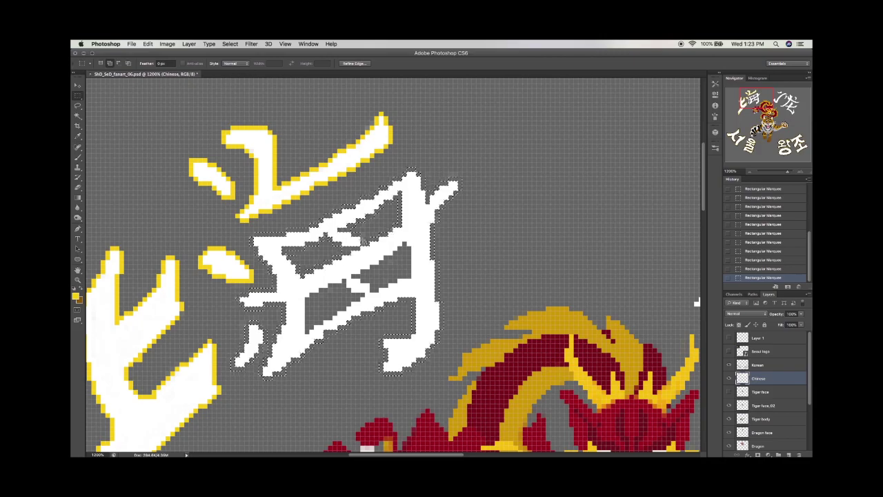
pyautogui.moveTo(376, 285); pyautogui.dragTo(384, 285)
pyautogui.press('super+BackSpace')
pyautogui.press('super+d')
# Outline the short top stroke, the long curved stroke and the small stroke of the upper-right Chinese lettering with bright yellow
pyautogui.moveTo(766, 91); pyautogui.dragTo(776, 101)
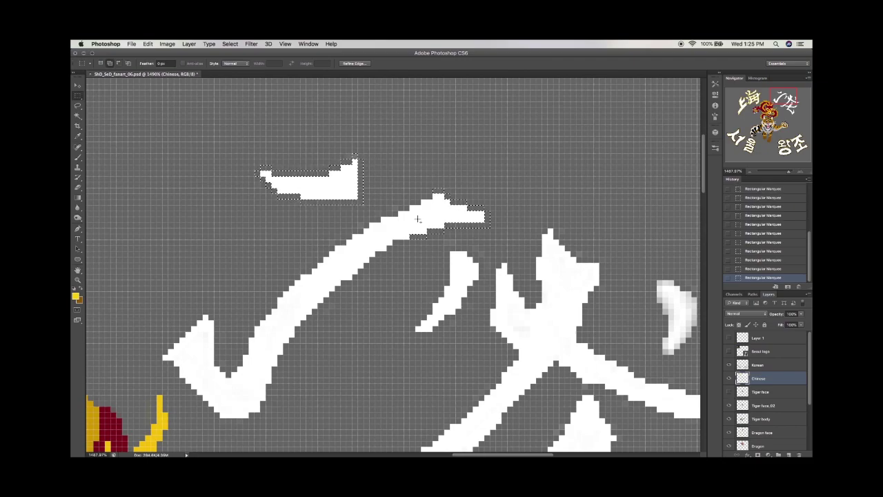
pyautogui.moveTo(241, 419)
pyautogui.mouseDown()
pyautogui.moveTo(182, 354)
pyautogui.moveTo(219, 352)
pyautogui.moveTo(252, 327)
pyautogui.mouseUp()
pyautogui.moveTo(309, 257); pyautogui.dragTo(309, 257)
pyautogui.moveTo(476, 248)
pyautogui.mouseDown()
pyautogui.moveTo(414, 315)
pyautogui.moveTo(447, 277)
pyautogui.mouseUp()
pyautogui.hotkey('alt', 'BackSpace')
pyautogui.press('super+d')
# Outline the large crossing strokes and the small curved mark of the last Chinese character with bright yellow
pyautogui.hscroll(5, 447, 277)
pyautogui.scroll(-2, 447, 278)
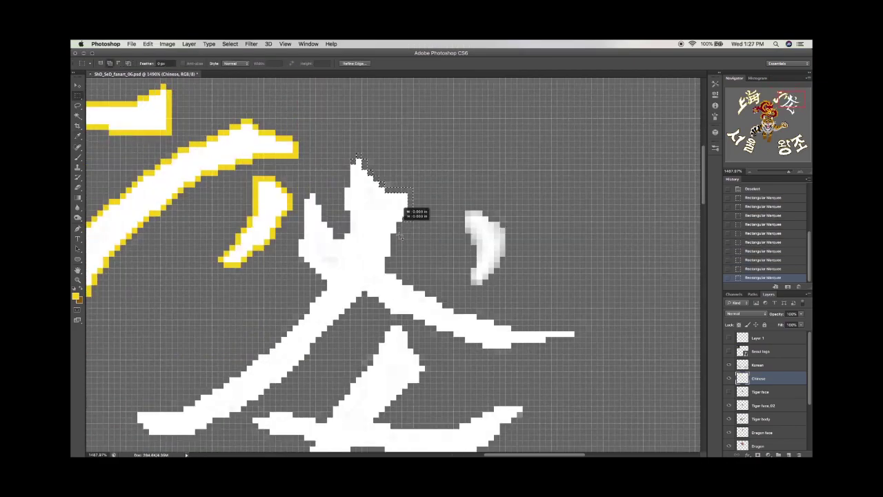
pyautogui.moveTo(514, 345)
pyautogui.mouseDown()
pyautogui.moveTo(502, 351)
pyautogui.moveTo(403, 313)
pyautogui.moveTo(348, 314)
pyautogui.mouseUp()
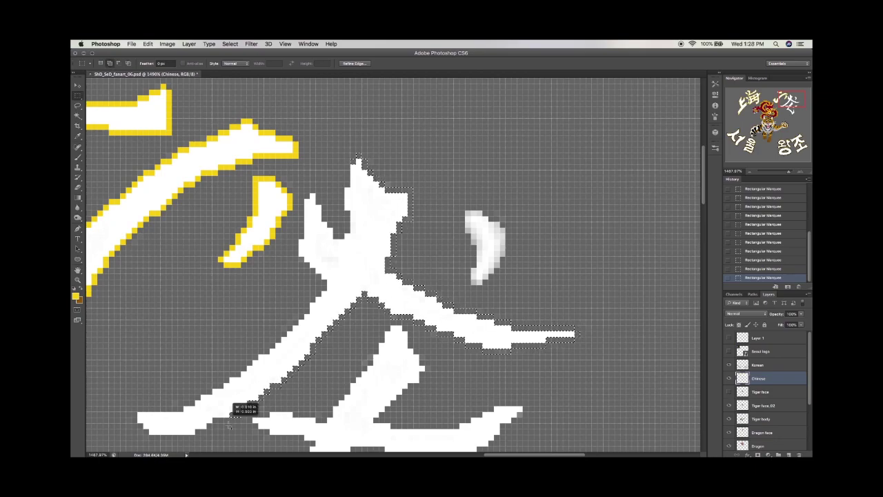
pyautogui.moveTo(135, 435)
pyautogui.mouseDown()
pyautogui.moveTo(225, 362)
pyautogui.moveTo(276, 339)
pyautogui.moveTo(317, 279)
pyautogui.moveTo(314, 197)
pyautogui.moveTo(312, 213)
pyautogui.moveTo(344, 230)
pyautogui.mouseUp()
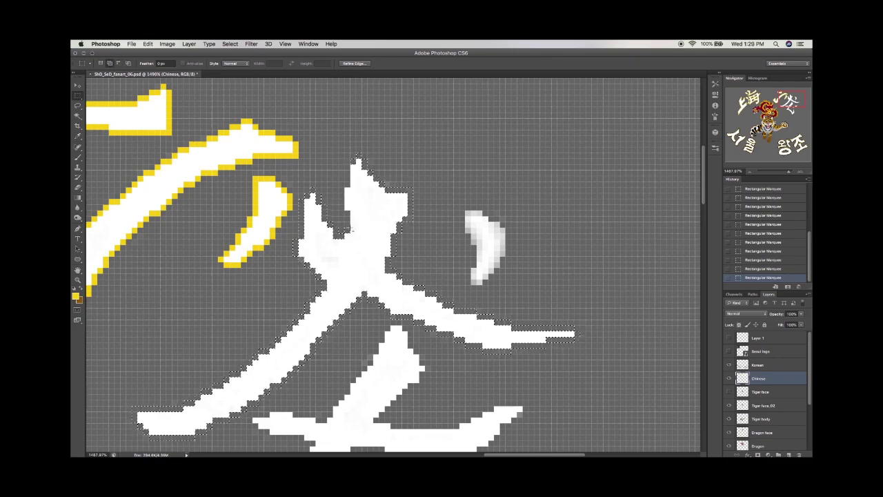
pyautogui.moveTo(482, 214)
pyautogui.mouseDown()
pyautogui.moveTo(491, 254)
pyautogui.moveTo(482, 260)
pyautogui.mouseUp()
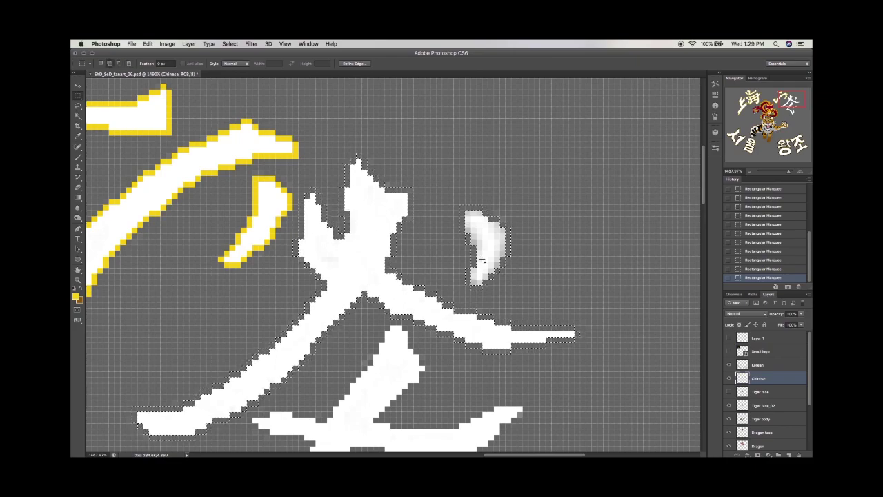
pyautogui.hotkey('alt', 'BackSpace')
pyautogui.press('super+d')
# Outline the lower hooked part of the last Chinese character with bright yellow
pyautogui.scroll(-5, 705, 187)
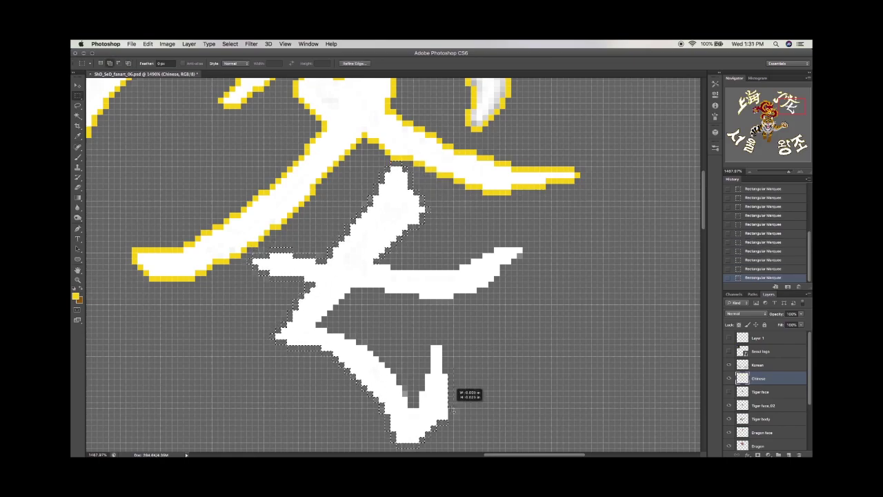
pyautogui.moveTo(446, 345)
pyautogui.mouseDown()
pyautogui.moveTo(437, 359)
pyautogui.moveTo(394, 345)
pyautogui.moveTo(340, 308)
pyautogui.mouseUp()
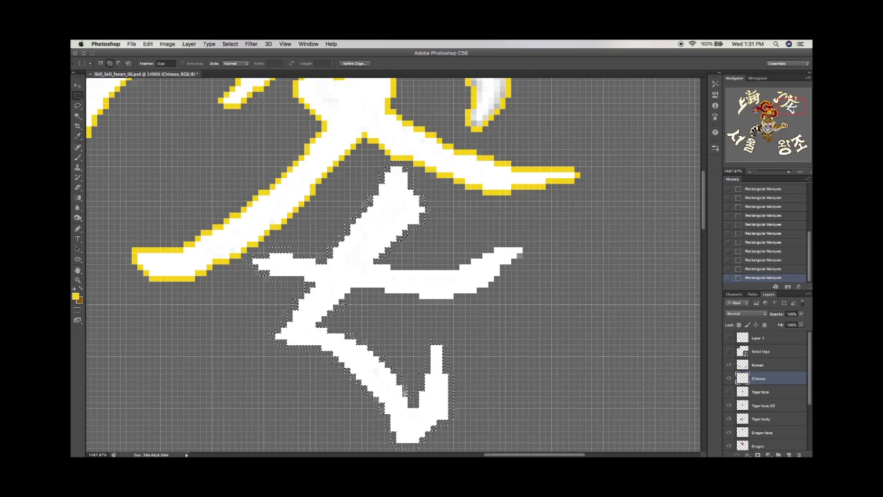
pyautogui.hotkey('alt', 'BackSpace')
pyautogui.press('super+d')
# Add an outer outline in the dragon's dark red around the yellow edge of the first Chinese character
pyautogui.hscroll(-10, 464, 294)
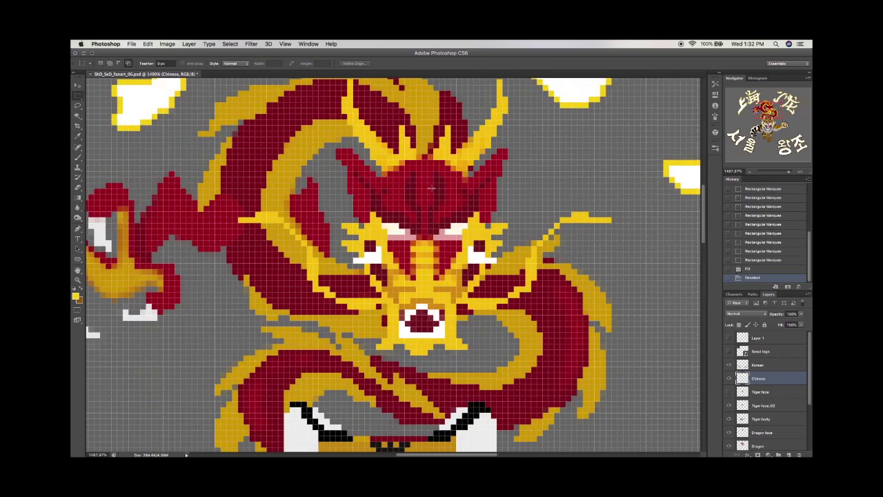
pyautogui.scroll(3, 690, 147)
pyautogui.moveTo(366, 114); pyautogui.dragTo(318, 172)
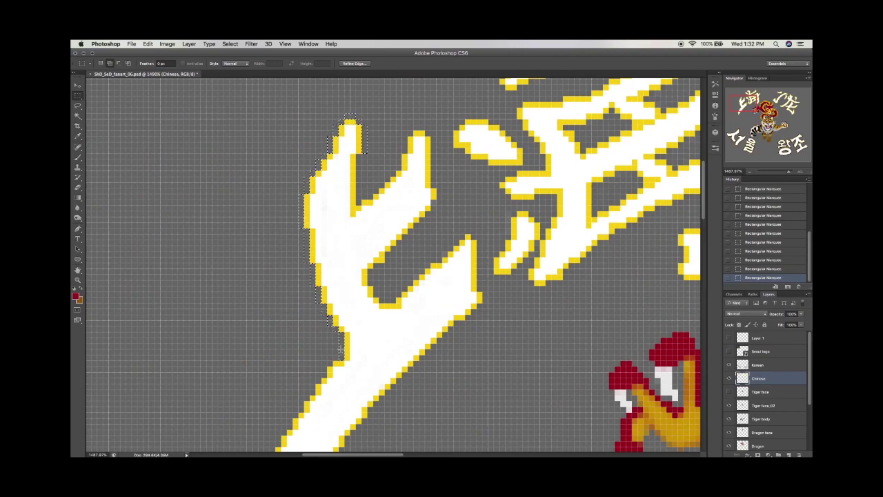
pyautogui.moveTo(345, 350); pyautogui.dragTo(339, 359)
pyautogui.scroll(-5, 345, 350)
pyautogui.moveTo(330, 255); pyautogui.dragTo(296, 414)
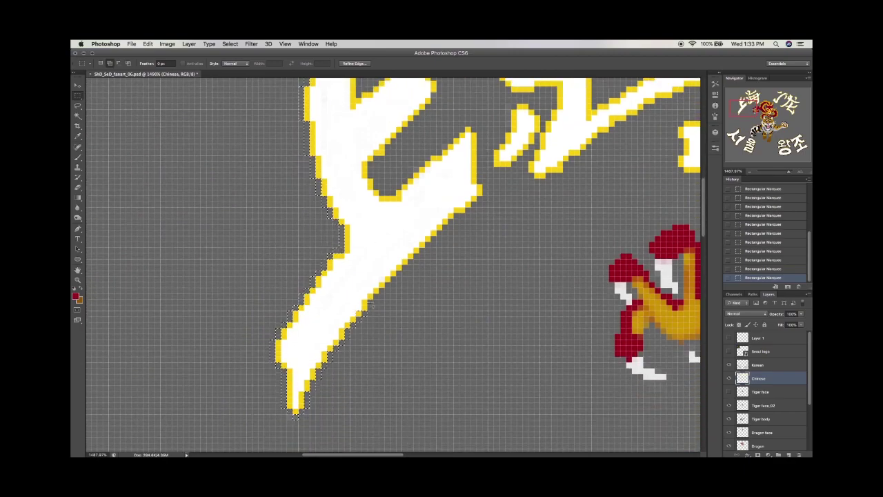
pyautogui.moveTo(485, 207); pyautogui.dragTo(378, 151)
pyautogui.scroll(4, 388, 138)
pyautogui.hotkey('alt', 'BackSpace')
pyautogui.press('super+d')
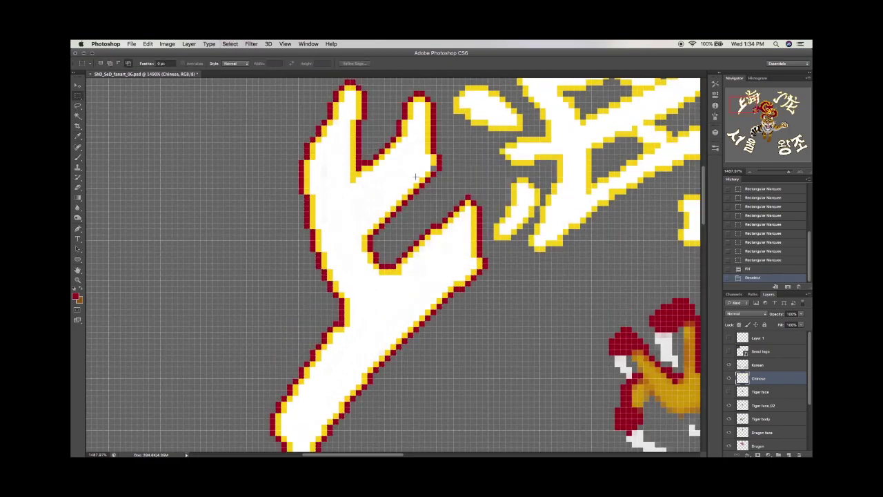
pyautogui.press('super+d')
pyautogui.click(749, 172)
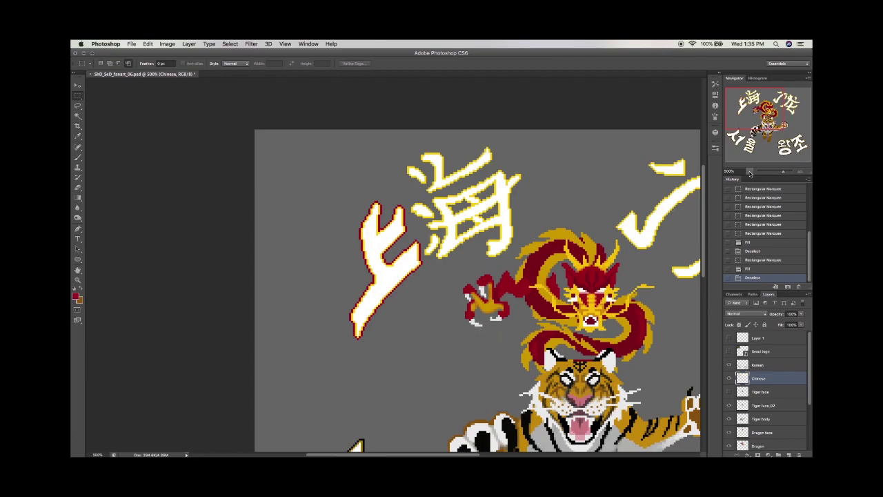
# Add a dark red outer outline around the top stroke and upper small stroke of the second Chinese character
pyautogui.click(801, 171)
pyautogui.moveTo(421, 169); pyautogui.dragTo(466, 146)
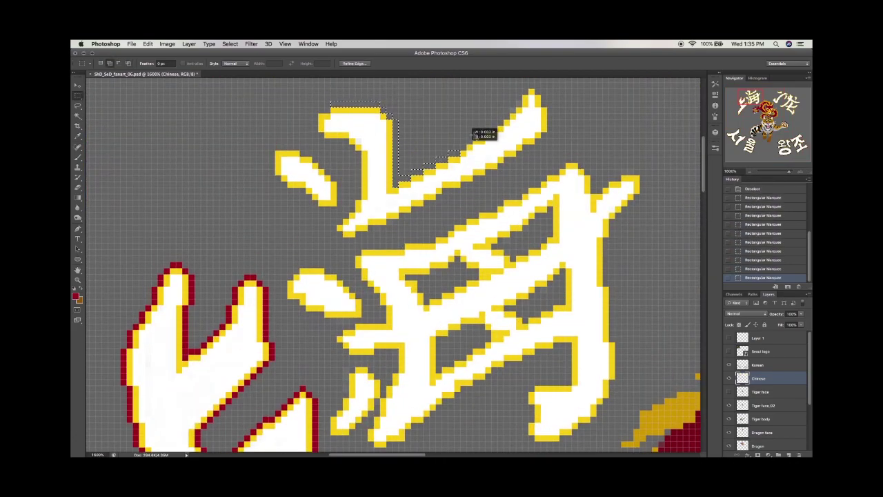
pyautogui.moveTo(398, 105); pyautogui.dragTo(341, 237)
pyautogui.moveTo(284, 178); pyautogui.dragTo(341, 211)
pyautogui.hotkey('alt', 'BackSpace')
pyautogui.press('super+d')
# Outline the remaining small strokes and the large lower part of the second Chinese character, including its inner openings, in dark red
pyautogui.scroll(-2, 705, 166)
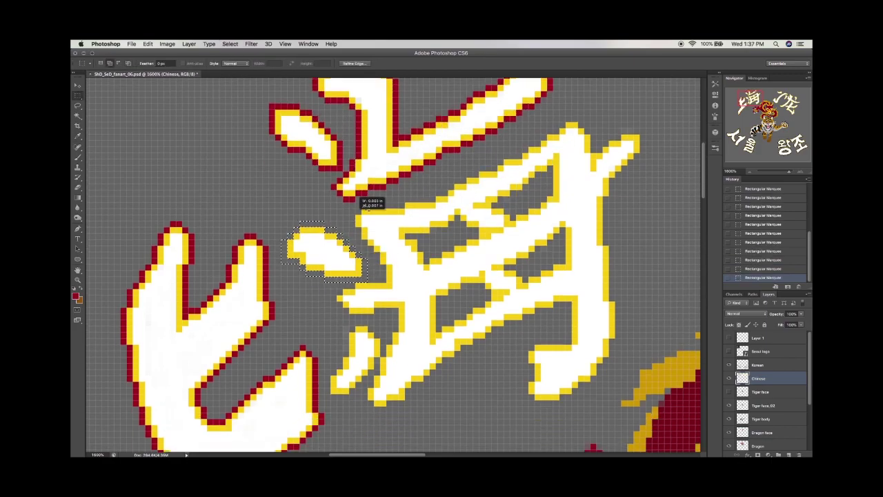
pyautogui.moveTo(494, 163)
pyautogui.mouseDown()
pyautogui.moveTo(611, 138)
pyautogui.moveTo(607, 205)
pyautogui.mouseUp()
pyautogui.moveTo(578, 390)
pyautogui.mouseDown()
pyautogui.moveTo(530, 378)
pyautogui.moveTo(516, 321)
pyautogui.moveTo(483, 336)
pyautogui.mouseUp()
pyautogui.moveTo(433, 372); pyautogui.dragTo(433, 373)
pyautogui.moveTo(392, 336); pyautogui.dragTo(402, 262)
pyautogui.moveTo(381, 407); pyautogui.dragTo(365, 329)
pyautogui.moveTo(466, 222); pyautogui.dragTo(417, 262)
pyautogui.moveTo(556, 166); pyautogui.dragTo(497, 207)
pyautogui.moveTo(483, 272); pyautogui.dragTo(437, 323)
pyautogui.hotkey('shift', 'BackSpace')
pyautogui.press('Return')
pyautogui.press('super+d')
# Add a dark red outer outline to the short top stroke, long curved stroke and small stroke of the upper-right Chinese lettering
pyautogui.press('super+minus')
pyautogui.press('super+minus')
pyautogui.press('super+minus')
pyautogui.press('super+minus')
pyautogui.press('super+minus')
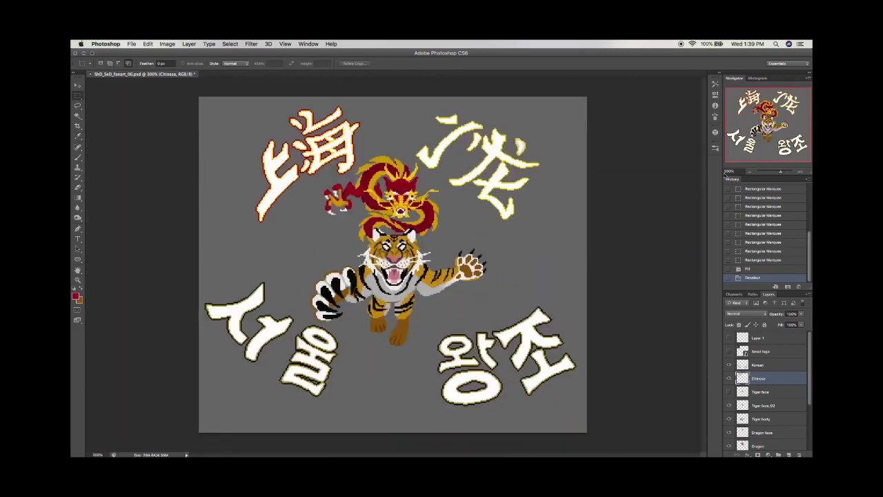
pyautogui.scroll(5, 472, 145)
pyautogui.moveTo(405, 108); pyautogui.dragTo(329, 160)
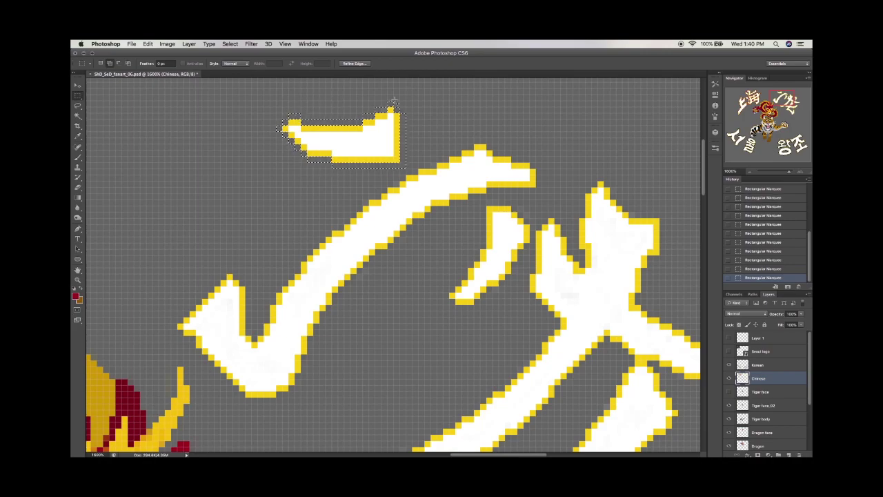
pyautogui.moveTo(486, 197)
pyautogui.mouseDown()
pyautogui.moveTo(419, 223)
pyautogui.moveTo(379, 263)
pyautogui.moveTo(297, 386)
pyautogui.moveTo(207, 345)
pyautogui.moveTo(394, 176)
pyautogui.moveTo(534, 186)
pyautogui.moveTo(516, 266)
pyautogui.moveTo(452, 297)
pyautogui.moveTo(476, 293)
pyautogui.mouseUp()
pyautogui.hotkey('shift', 'F5')
pyautogui.press('Return')
pyautogui.hotkey('ctrl', 'd')
# Fill the grey-shaded inside of the small curved mark of the last Chinese character with white
pyautogui.press('m')
pyautogui.hscroll(5, 393, 266)
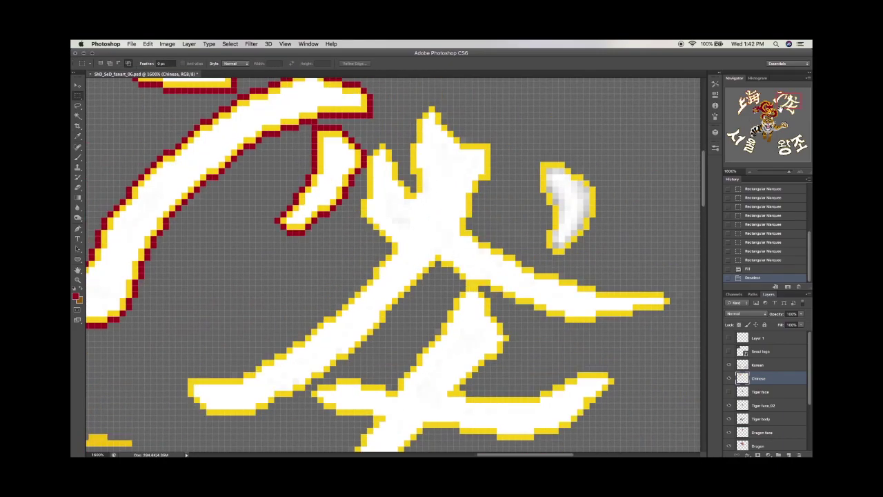
pyautogui.hotkey('shift', 'F5')
pyautogui.press('Return')
pyautogui.hotkey('ctrl', 'd')
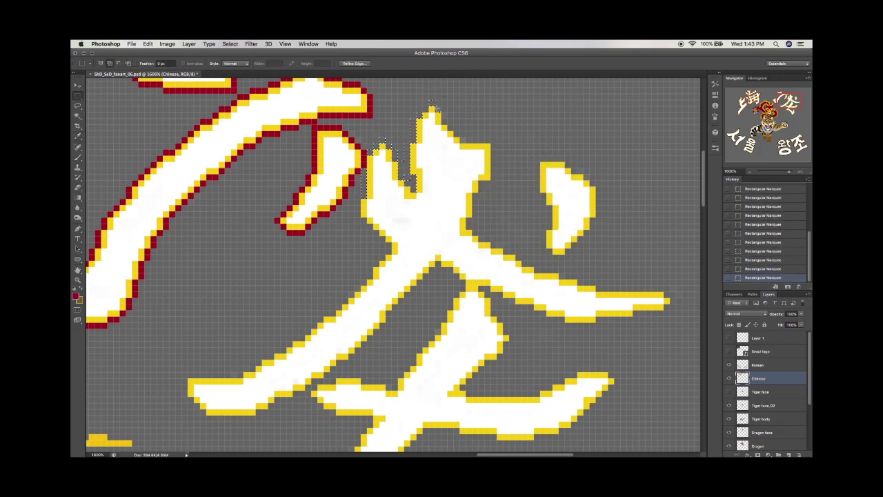
# Add a dark red outer outline around the crossing strokes, hooked lower part and small curved mark of the last Chinese character
pyautogui.moveTo(486, 290)
pyautogui.mouseDown()
pyautogui.moveTo(434, 271)
pyautogui.moveTo(348, 360)
pyautogui.moveTo(264, 412)
pyautogui.mouseUp()
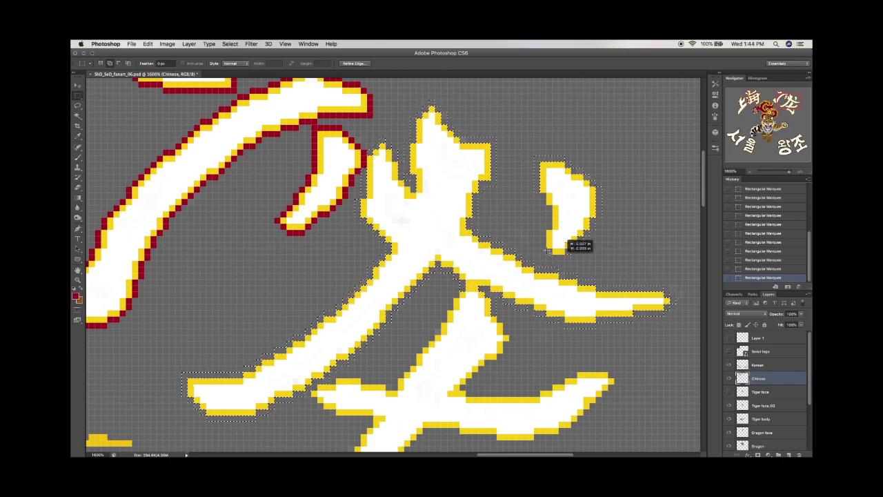
pyautogui.scroll(-5, 576, 241)
pyautogui.moveTo(376, 241); pyautogui.dragTo(360, 271)
pyautogui.moveTo(387, 321)
pyautogui.mouseDown()
pyautogui.moveTo(429, 343)
pyautogui.moveTo(465, 399)
pyautogui.mouseUp()
pyautogui.moveTo(538, 303); pyautogui.dragTo(493, 371)
pyautogui.moveTo(476, 304); pyautogui.dragTo(452, 324)
pyautogui.moveTo(538, 256); pyautogui.dragTo(555, 272)
pyautogui.moveTo(594, 203); pyautogui.dragTo(611, 213)
pyautogui.hotkey('alt', 'BackSpace')
pyautogui.press('super+d')
# Isolate the Dragon and Dragon face layers by hiding all others, duplicate both and merge the copies into one layer
pyautogui.press('super+minus')
pyautogui.press('super+minus')
pyautogui.press('super+minus')
pyautogui.click(728, 431)
pyautogui.click(727, 431)
pyautogui.scroll(2, 780, 383)
pyautogui.click(728, 338)
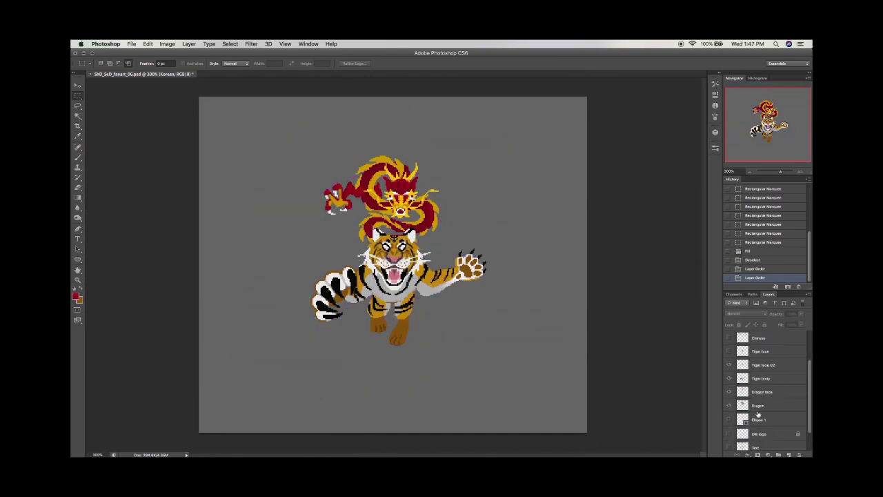
pyautogui.click(729, 378)
pyautogui.press('super+j')
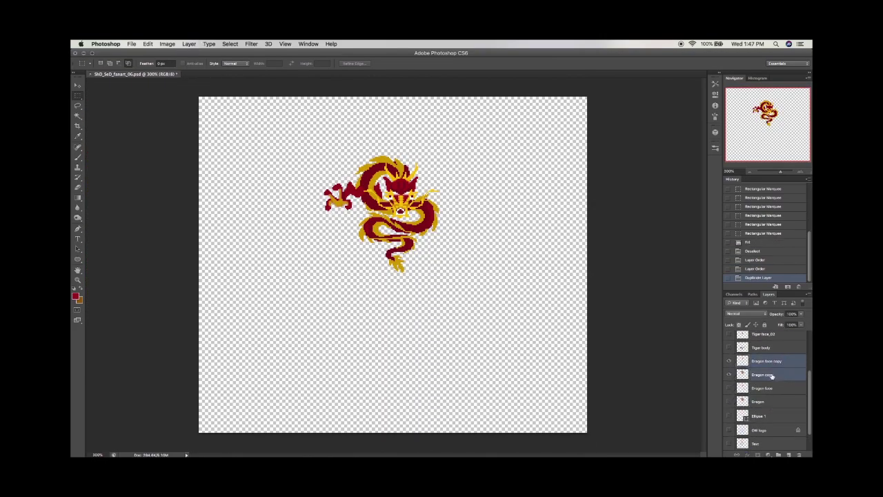
pyautogui.press('super+shift+e')
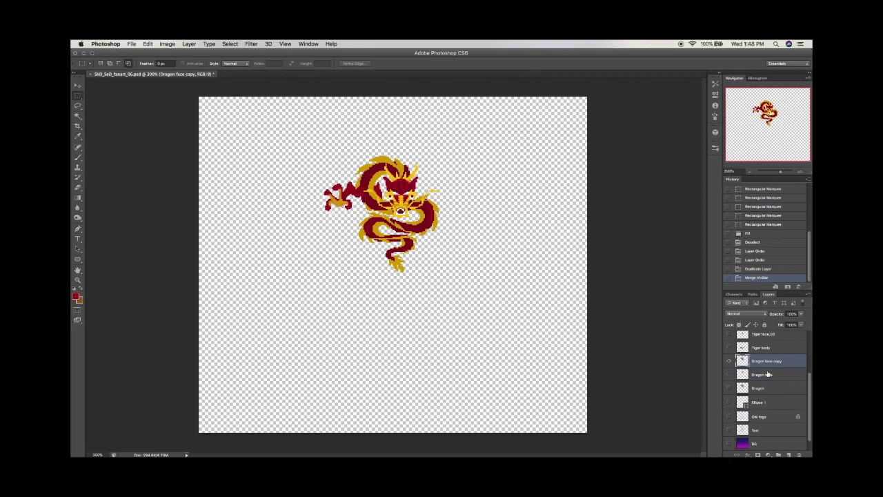
# Resize the image to 200 percent in width and height with Nearest Neighbor resampling
pyautogui.click(167, 43)
pyautogui.click(188, 108)
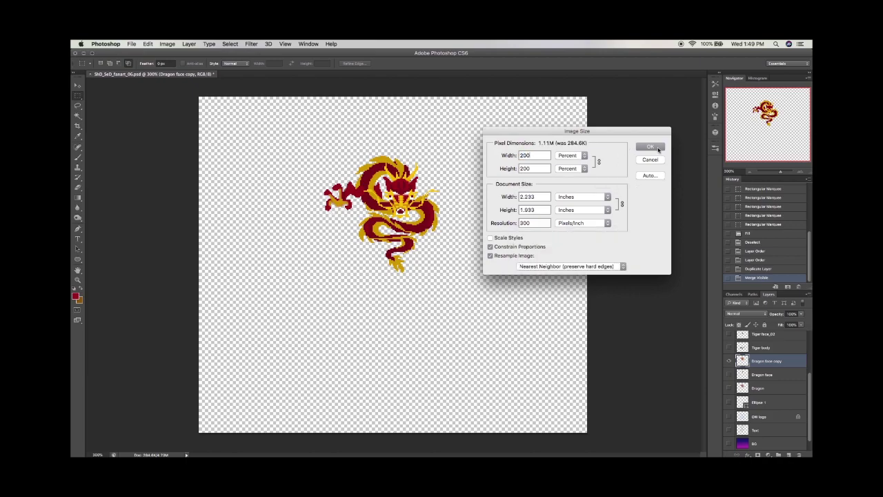
pyautogui.press('Return')
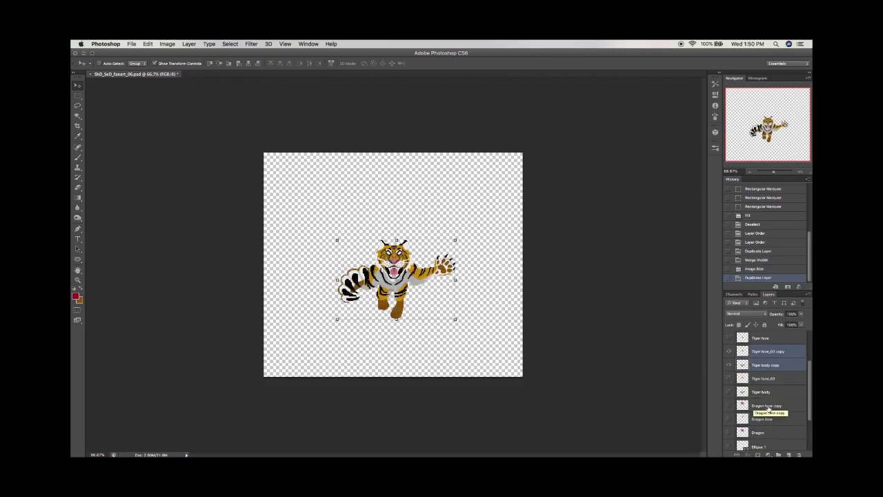
# Merge the copied Tiger face_02 and Tiger body layers into one and enlarge the image with Image Size
pyautogui.press('super+e')
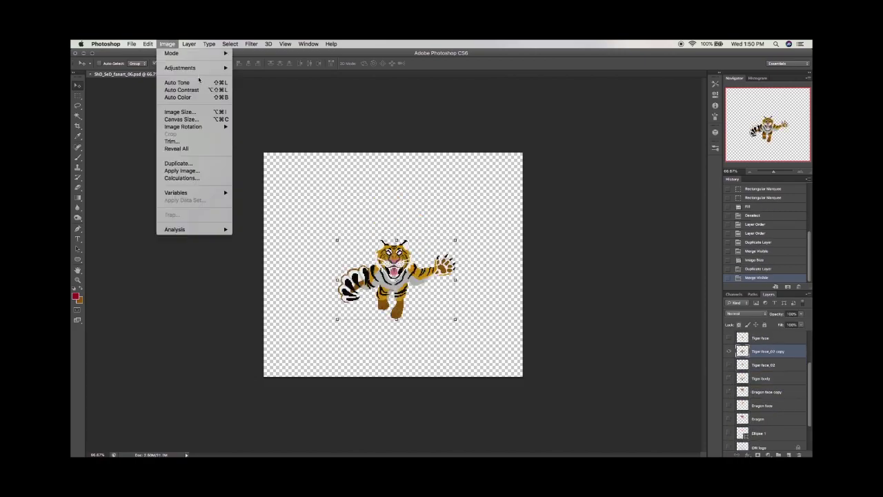
pyautogui.press('super+alt+i')
pyautogui.press('Return')
pyautogui.press('super+0')
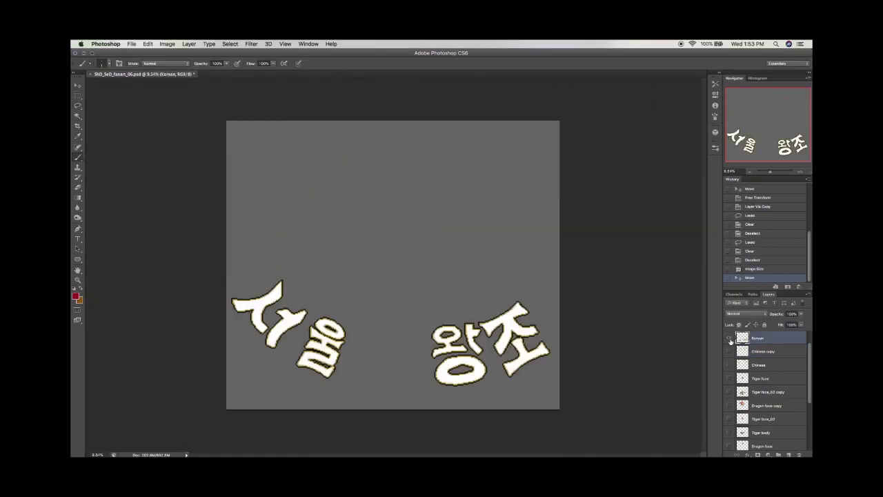
# Adjust the angle and position of the copied Korean character 서 below the tiger with Free Transform
pyautogui.hotkey('ctrl', 'alt', 'i')
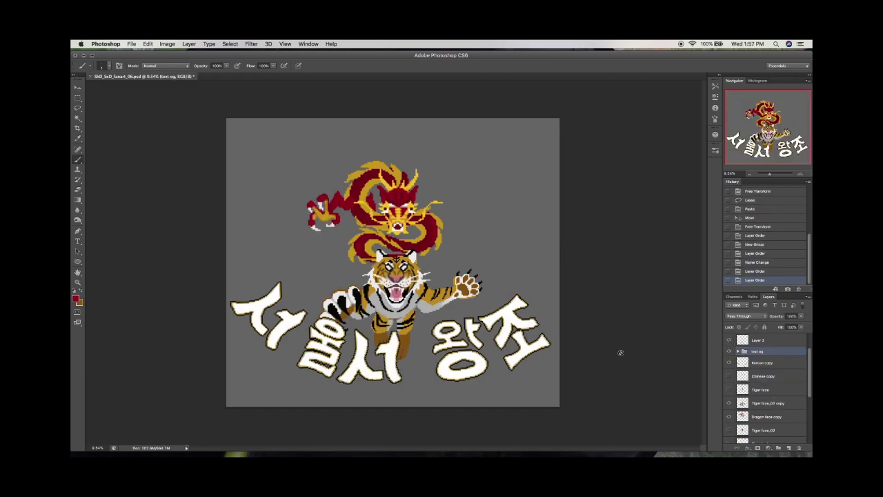
pyautogui.hotkey('ctrl', 't')
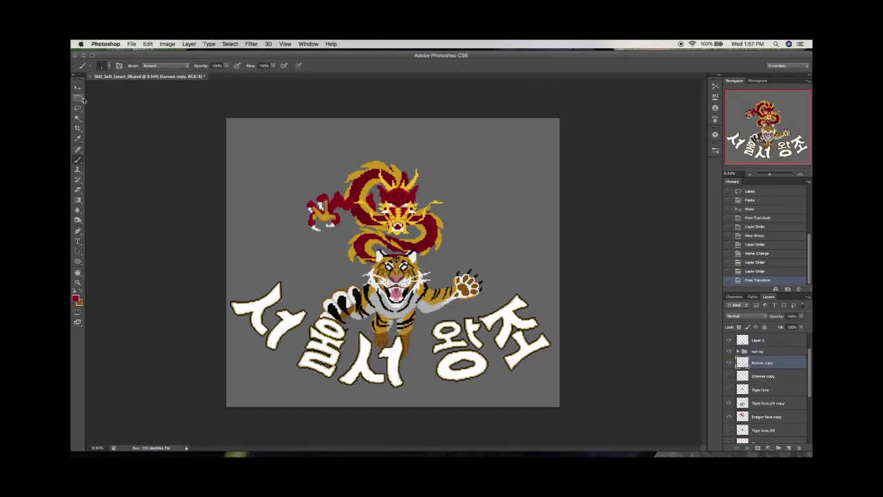
# Name the new layer group "animal OG" and gather the original dragon and tiger layers in it
pyautogui.doubleClick(757, 346)
pyautogui.write('animal OG')
pyautogui.press('Return')
pyautogui.scroll(-1, 808, 388)
pyautogui.scroll(-2, 808, 388)
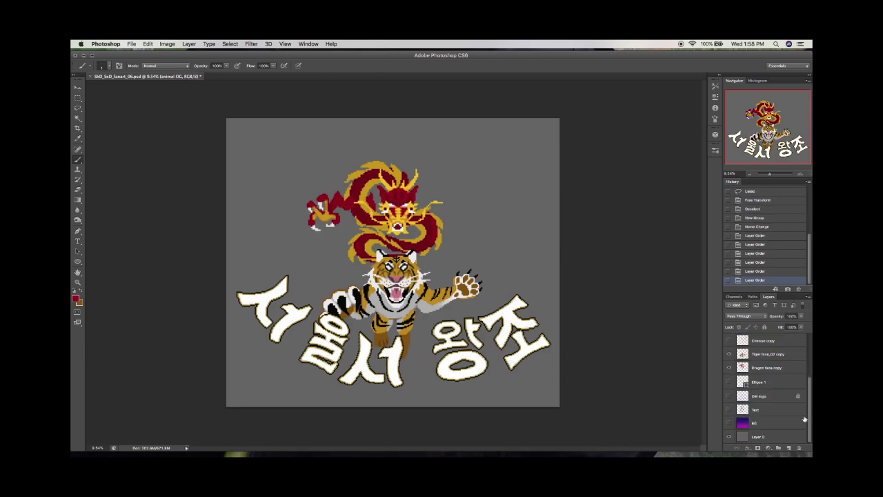
# Enlarge the OW logo with Free Transform, hiding the merged dragon and tiger copies while adjusting it
pyautogui.click(759, 396)
pyautogui.press('v')
pyautogui.hotkey('ctrl', 'alt', 'i')
pyautogui.press('Escape')
pyautogui.moveTo(494, 165); pyautogui.dragTo(527, 116)
pyautogui.press('Return')
pyautogui.moveTo(729, 353); pyautogui.dragTo(728, 367)
pyautogui.moveTo(536, 375); pyautogui.dragTo(546, 380)
pyautogui.press('Return')
# Show the dragon and tiger copies again and preview the artwork with and without the purple BG layer and the logo
pyautogui.press('b')
pyautogui.click(728, 422)
pyautogui.click(728, 353)
pyautogui.click(728, 367)
pyautogui.click(728, 422)
pyautogui.click(729, 395)
pyautogui.click(728, 422)
pyautogui.click(728, 422)
# Show the Chinese lettering copy and move it up above the dragon
pyautogui.click(728, 340)
pyautogui.moveTo(497, 183); pyautogui.dragTo(495, 142)
# Extend the canvas around the artwork with the Crop tool and fill the added area with the background grey
pyautogui.click(77, 128)
pyautogui.press('Return')
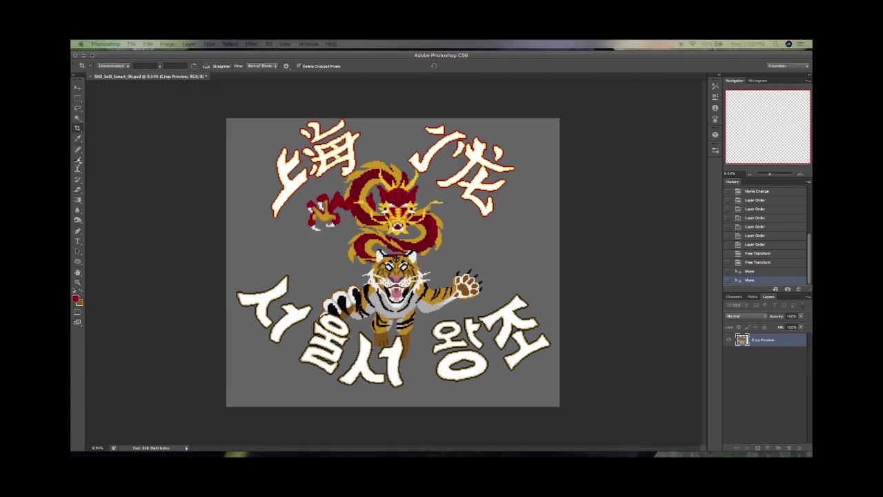
pyautogui.press('g')
pyautogui.click(599, 372)
# Merge the Korean copy layer with the separate character layer, transform the merged lettering and place it lower beneath the tiger
pyautogui.press('v')
pyautogui.click(189, 44)
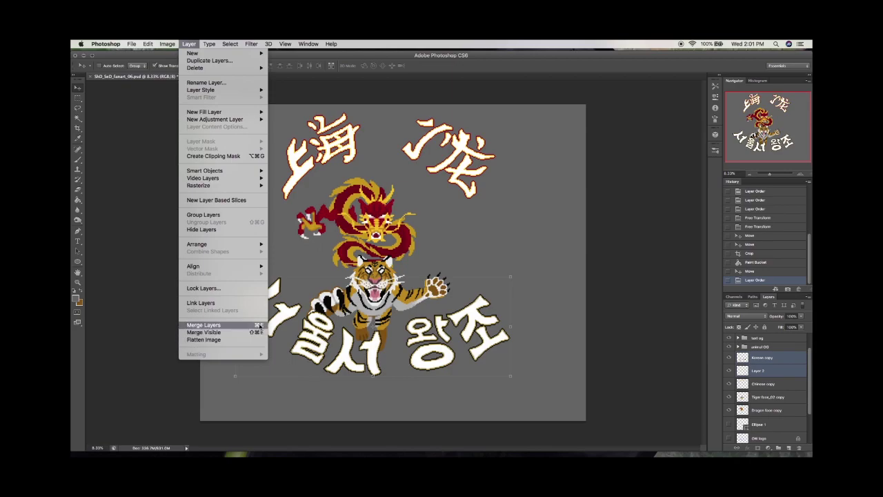
pyautogui.click(203, 324)
pyautogui.press('super+t')
pyautogui.press('Return')
pyautogui.press('Down')
pyautogui.press('b')
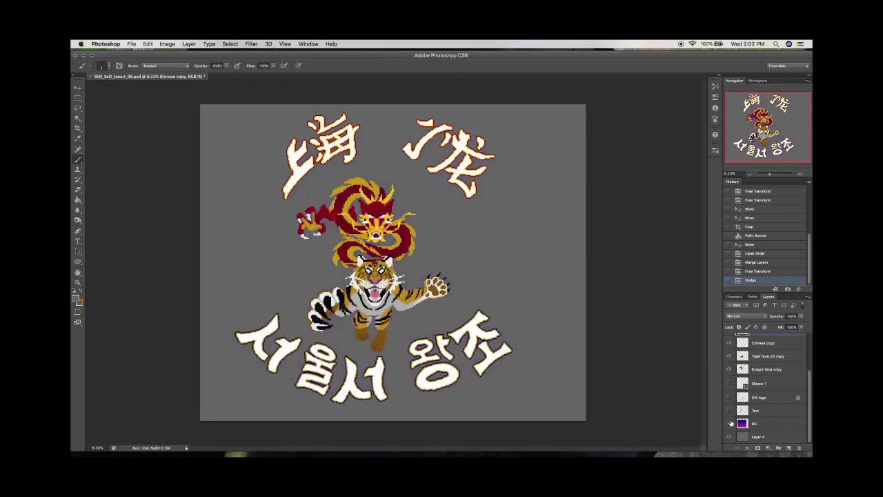